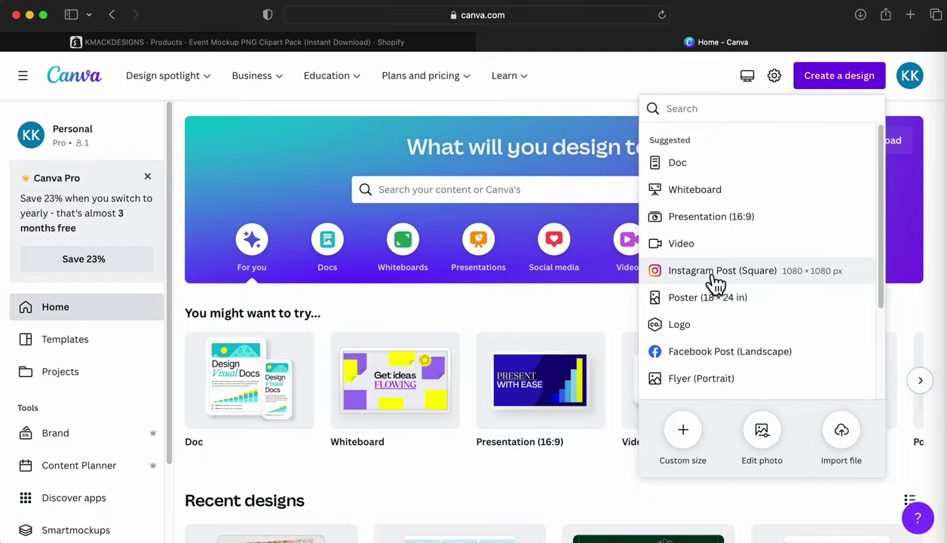
Create a new square Instagram Post design.
{"action": "left_click", "coordinate": [714, 273]}
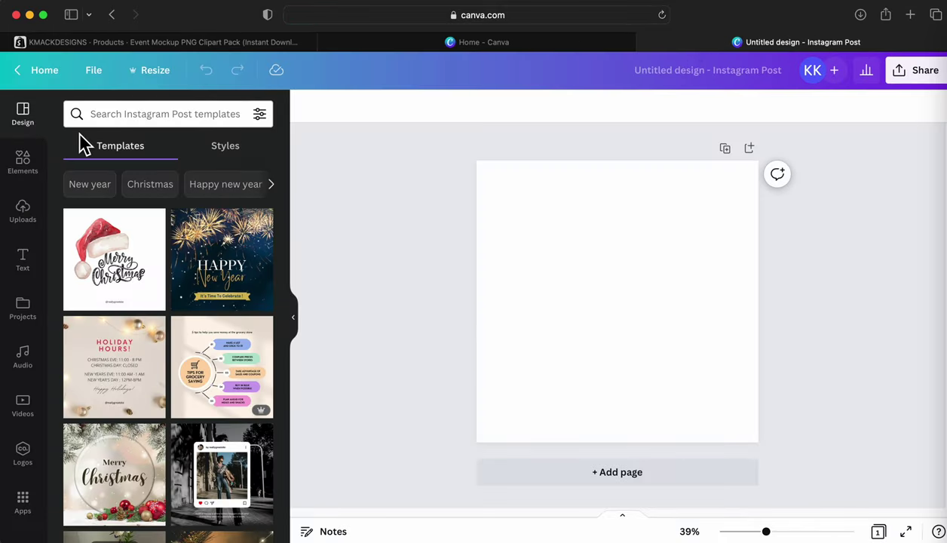
{"action": "left_click", "coordinate": [131, 115]}
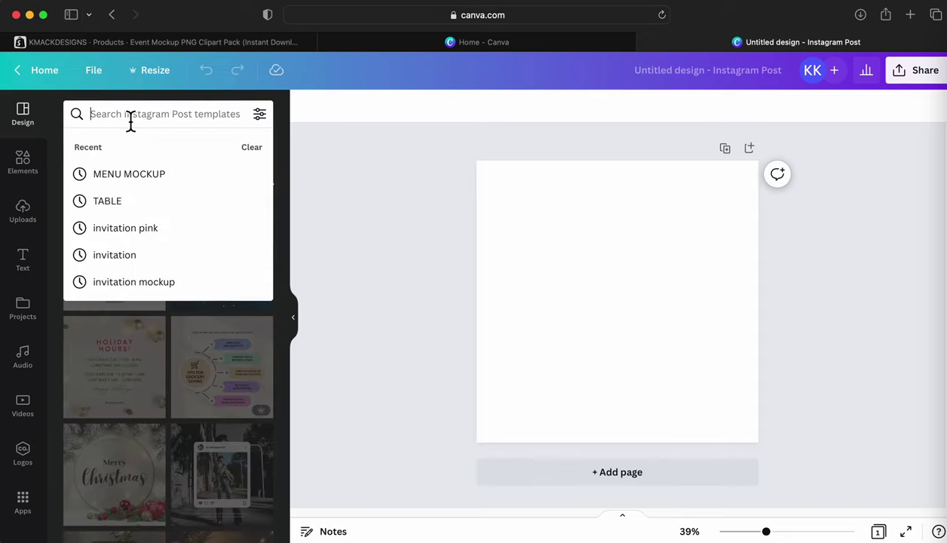
{"action": "left_click", "coordinate": [35, 121]}
{"action": "left_click", "coordinate": [143, 116]}
{"action": "left_click", "coordinate": [52, 170]}
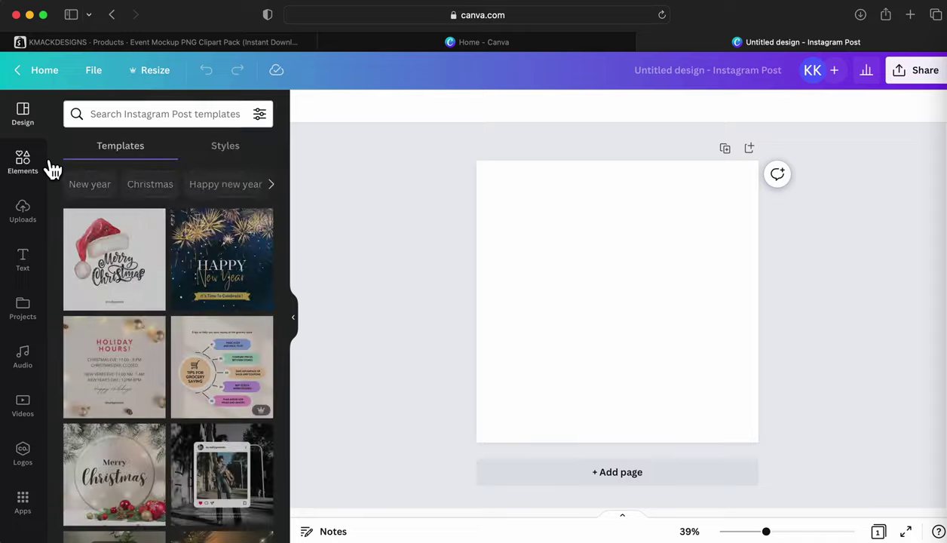
Search the Elements library for 'room design'.
{"action": "left_click", "coordinate": [50, 169]}
{"action": "left_click", "coordinate": [144, 118]}
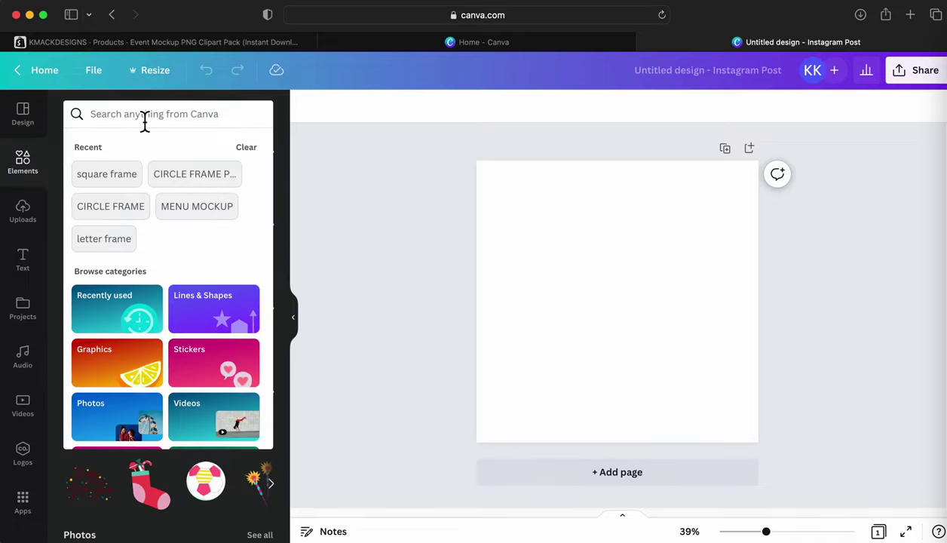
{"action": "type", "text": "room"}
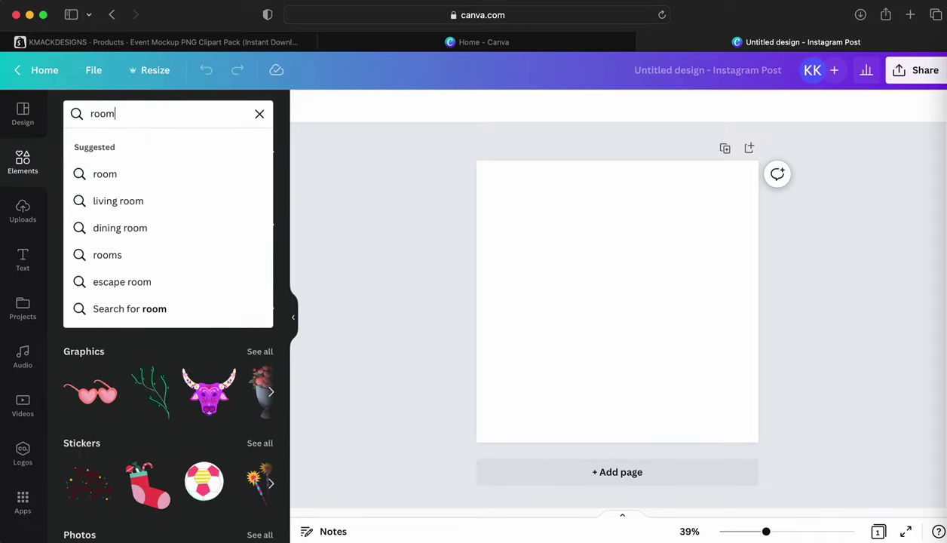
{"action": "type", "text": " design"}
{"action": "key", "text": "Return"}
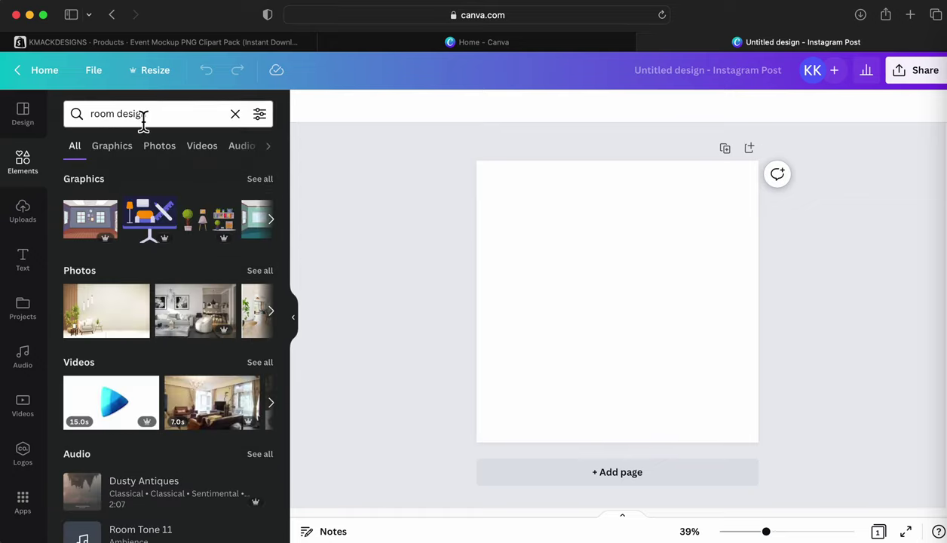
Browse all 'room design' photo results, then select the search words to replace them.
{"action": "left_click", "coordinate": [282, 316]}
{"action": "left_click", "coordinate": [284, 317]}
{"action": "left_click", "coordinate": [285, 316]}
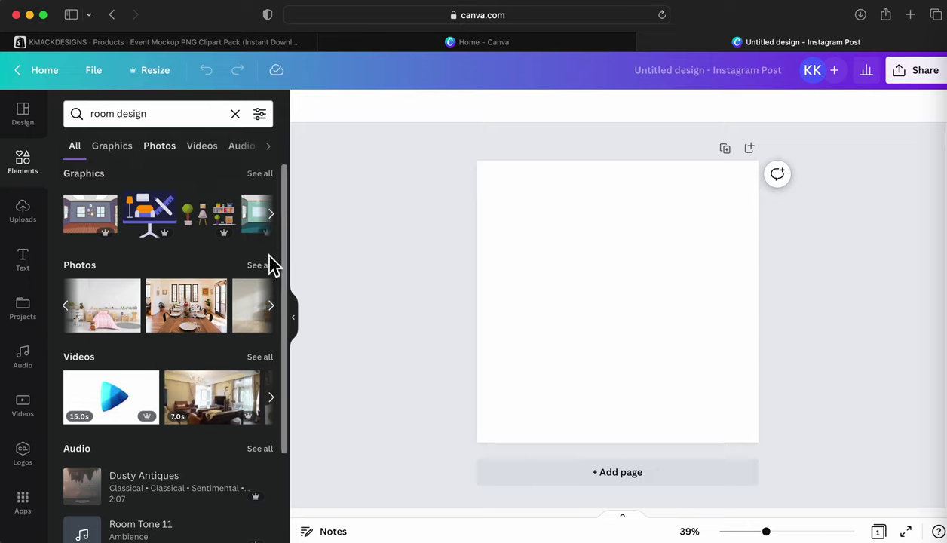
{"action": "left_click", "coordinate": [285, 325]}
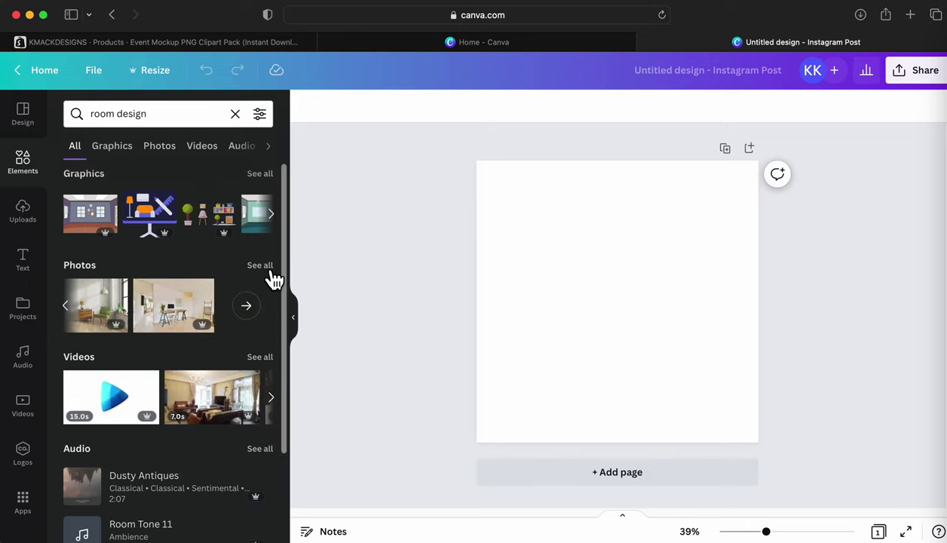
{"action": "left_click", "coordinate": [270, 274]}
{"action": "scroll", "coordinate": [249, 301], "scroll_direction": "down", "scroll_amount": 10}
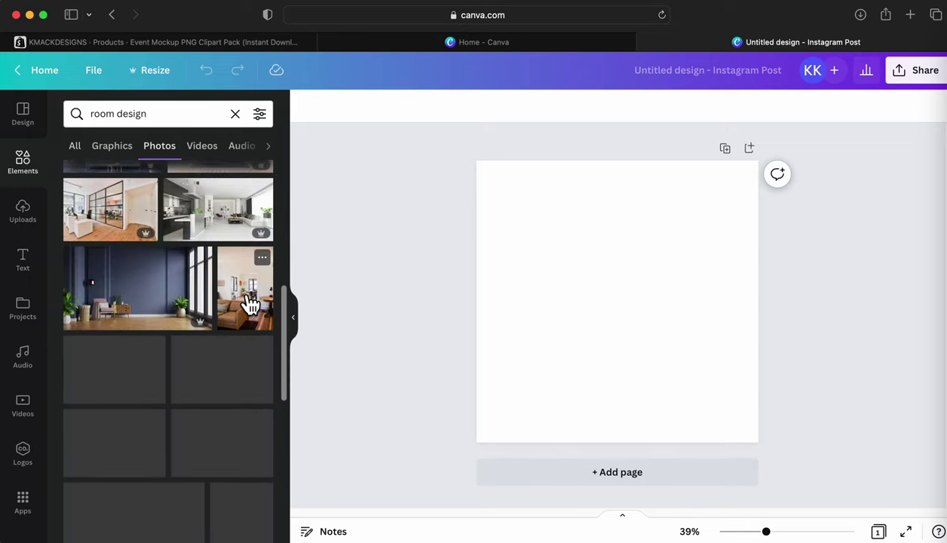
{"action": "scroll", "coordinate": [249, 301], "scroll_direction": "down", "scroll_amount": 10}
{"action": "scroll", "coordinate": [240, 279], "scroll_direction": "down", "scroll_amount": 10}
{"action": "scroll", "coordinate": [215, 351], "scroll_direction": "down", "scroll_amount": 10}
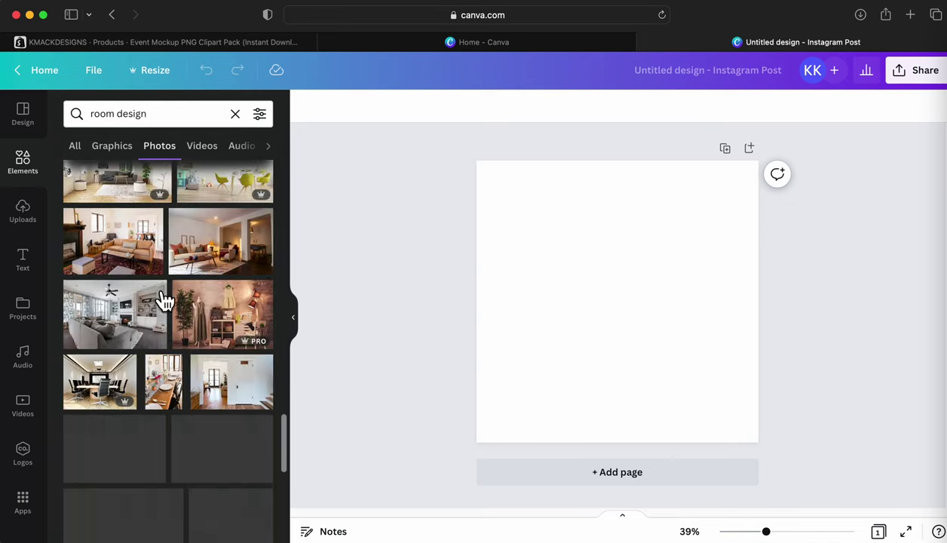
{"action": "double_click", "coordinate": [164, 120]}
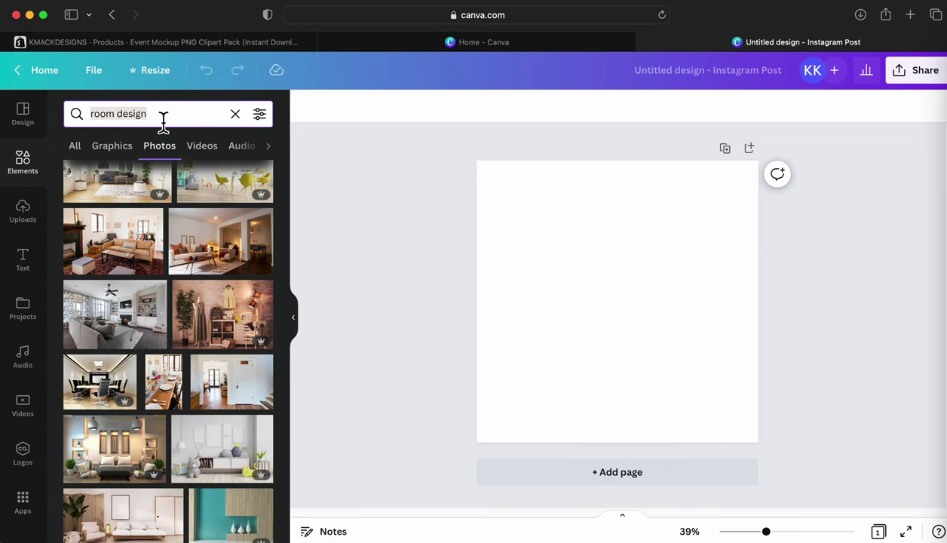
Search Elements for 'blank room' and add the plain grey room photo to the page.
{"action": "type", "text": "blank room"}
{"action": "key", "text": "Return"}
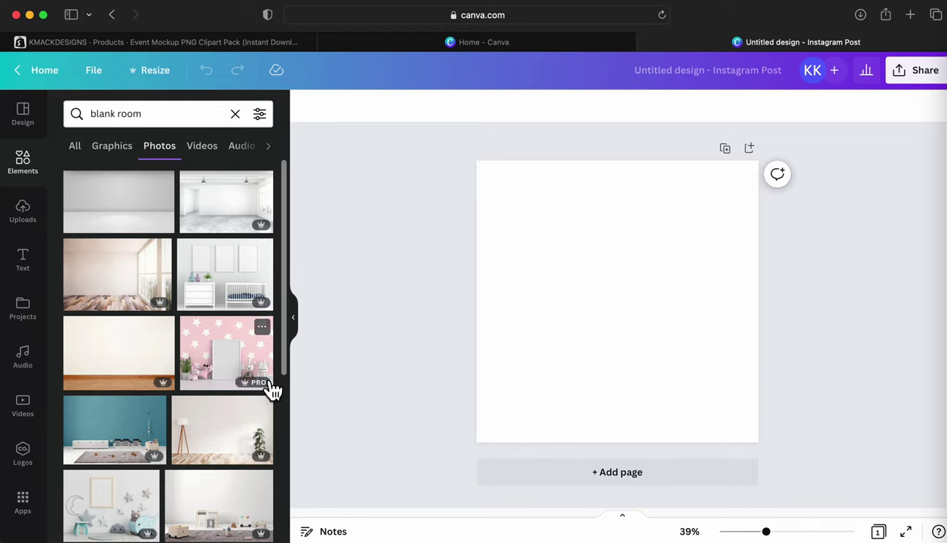
{"action": "scroll", "coordinate": [264, 464], "scroll_direction": "down", "scroll_amount": 2}
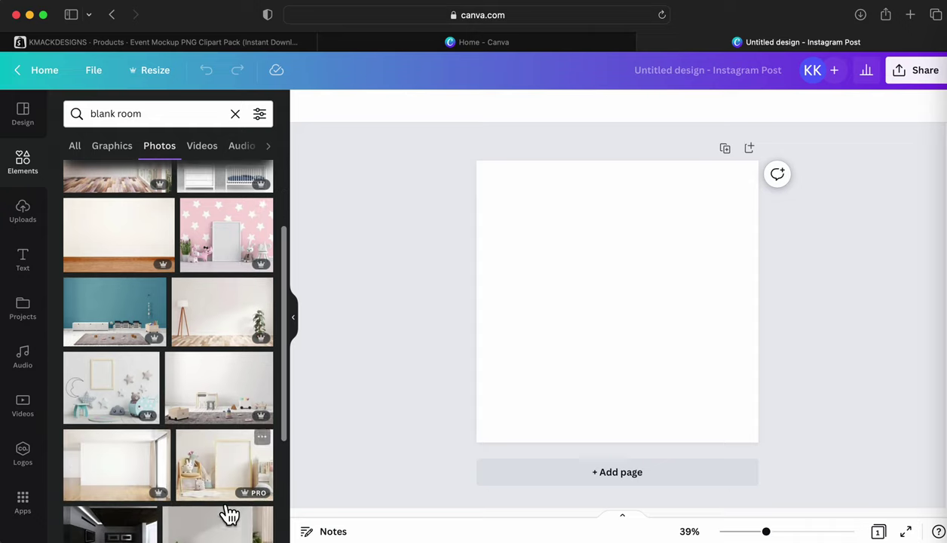
{"action": "scroll", "coordinate": [248, 516], "scroll_direction": "down", "scroll_amount": 4}
{"action": "scroll", "coordinate": [252, 468], "scroll_direction": "down", "scroll_amount": 4}
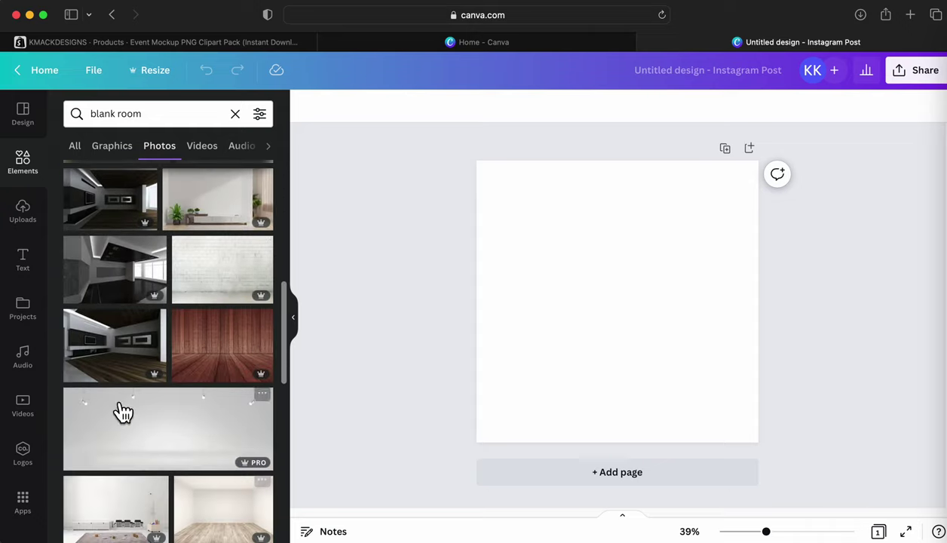
{"action": "scroll", "coordinate": [196, 441], "scroll_direction": "down", "scroll_amount": 3}
{"action": "scroll", "coordinate": [226, 466], "scroll_direction": "down", "scroll_amount": 2}
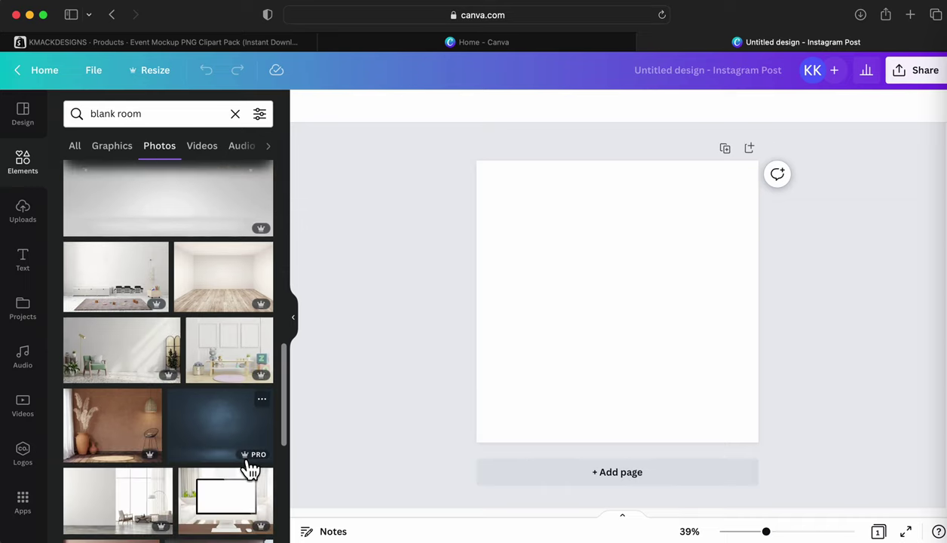
{"action": "scroll", "coordinate": [238, 453], "scroll_direction": "down", "scroll_amount": 4}
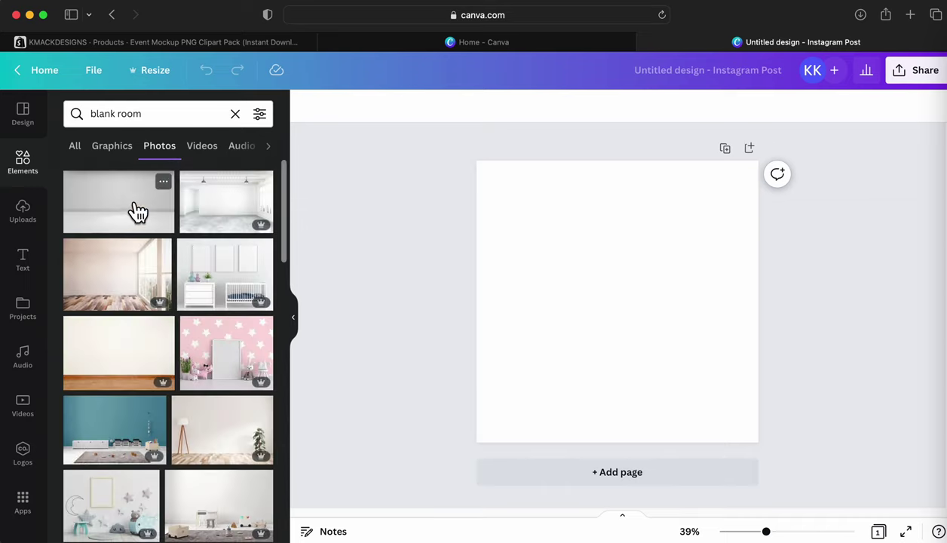
{"action": "left_click", "coordinate": [151, 215]}
Swap the grey photo for the beige-wall, wood-floor room photo stretched to fill the page as background.
{"action": "left_click_drag", "start_coordinate": [629, 313], "coordinate": [623, 323]}
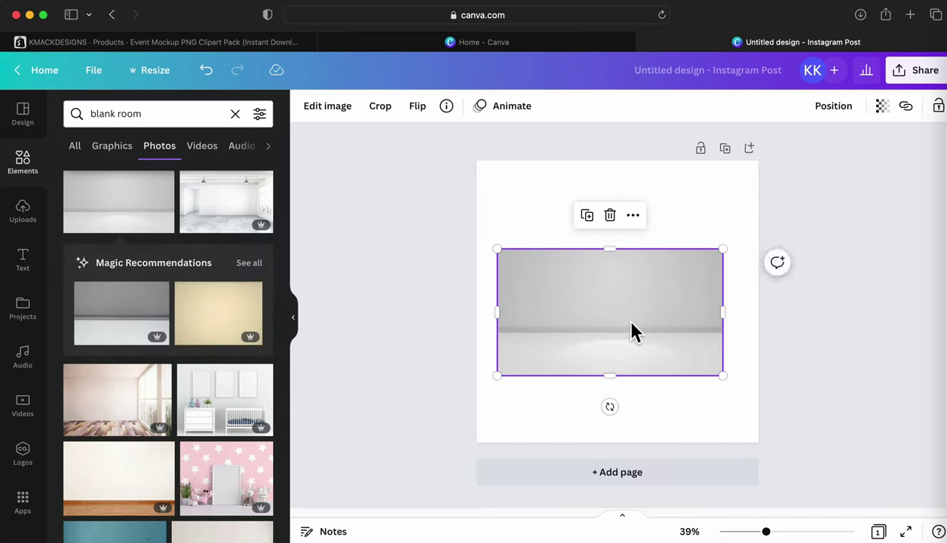
{"action": "key", "text": "Delete"}
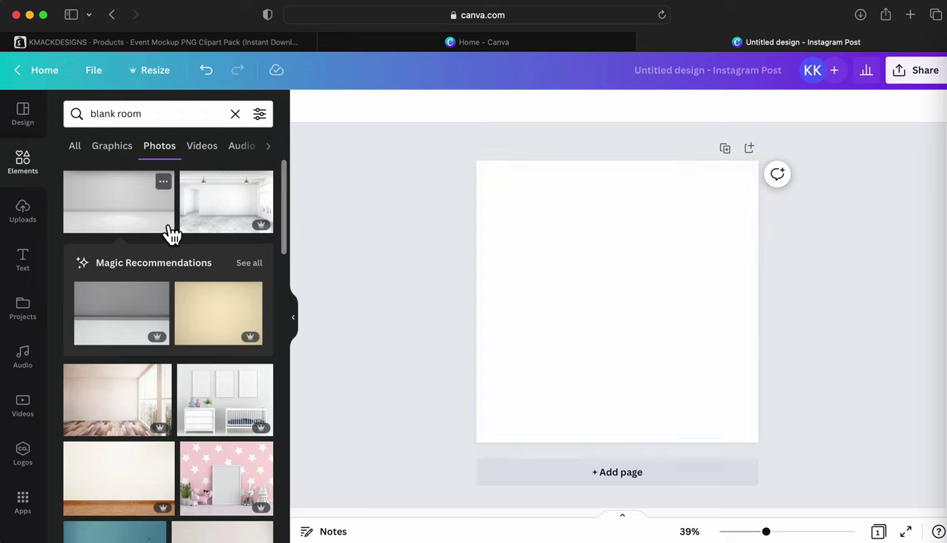
{"action": "left_click", "coordinate": [158, 485]}
{"action": "left_click_drag", "start_coordinate": [615, 317], "coordinate": [579, 252]}
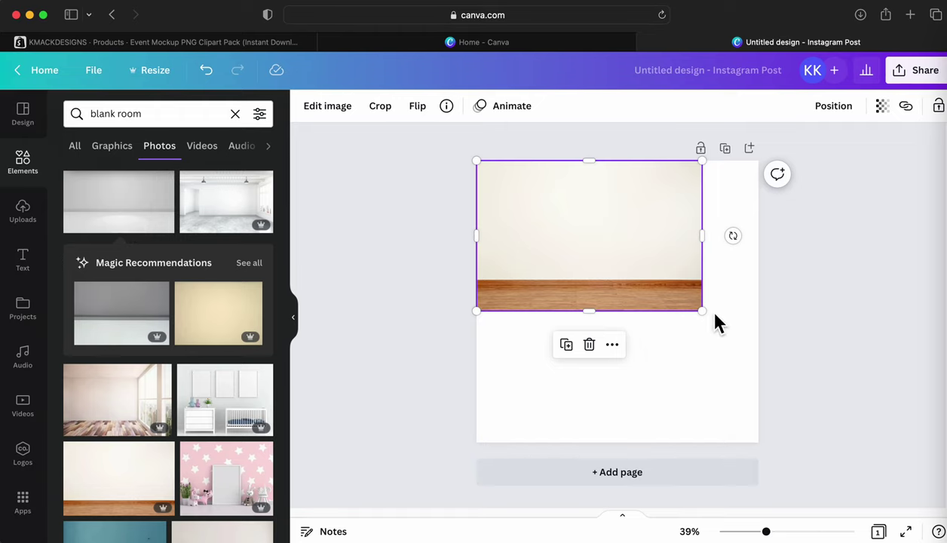
{"action": "left_click_drag", "start_coordinate": [708, 320], "coordinate": [887, 475]}
{"action": "left_click_drag", "start_coordinate": [663, 379], "coordinate": [617, 383]}
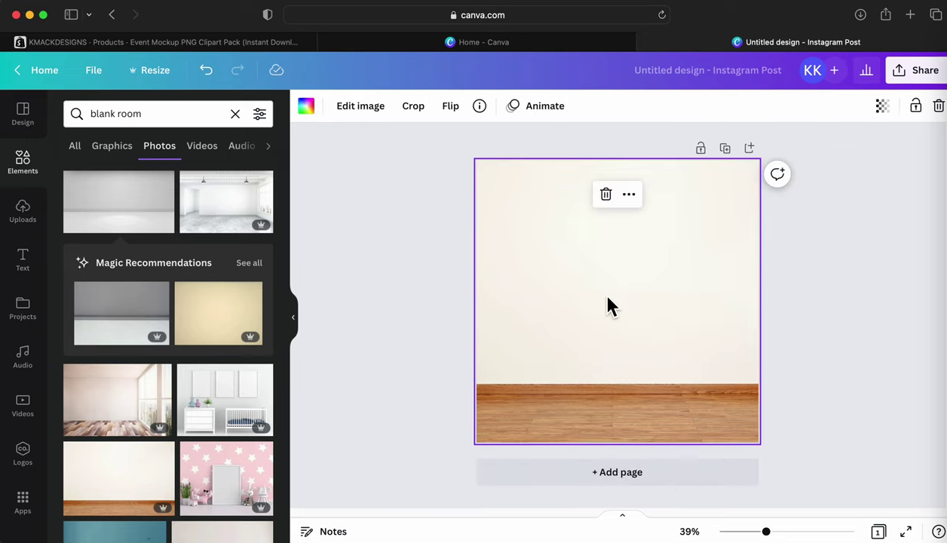
{"action": "right_click", "coordinate": [603, 296]}
{"action": "left_click", "coordinate": [392, 373]}
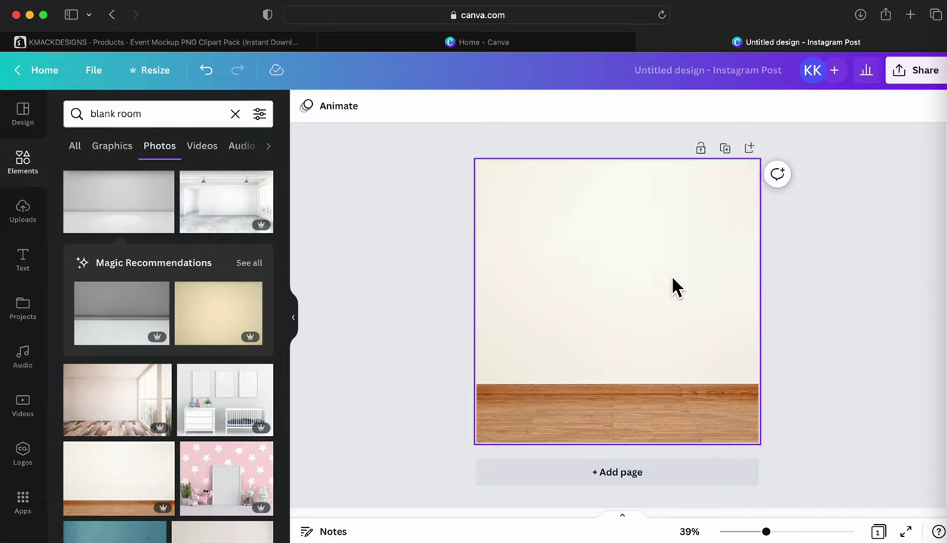
Open the KMACK MOCKUP PNGS folder in Finder beside the Canva design.
{"action": "left_click", "coordinate": [936, 47]}
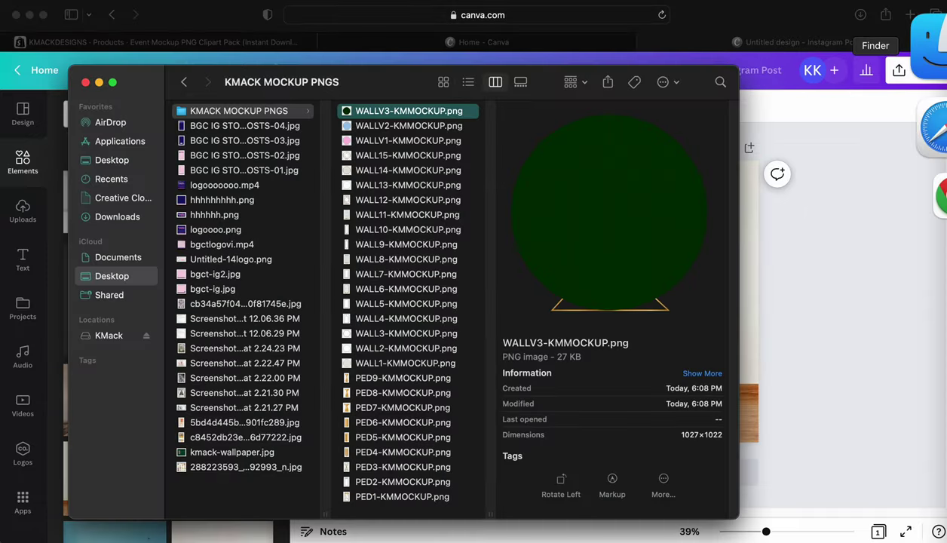
{"action": "left_click_drag", "start_coordinate": [363, 87], "coordinate": [352, 89]}
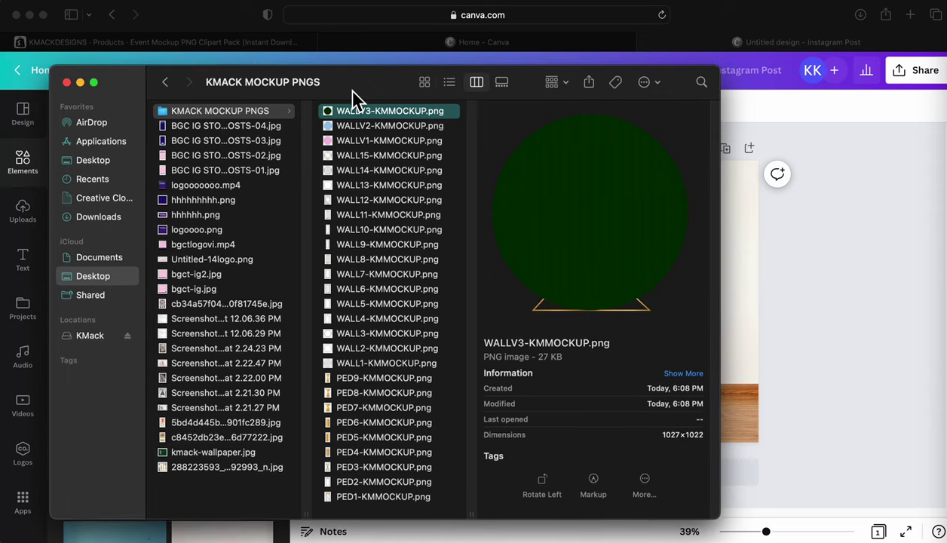
{"action": "left_click", "coordinate": [220, 116]}
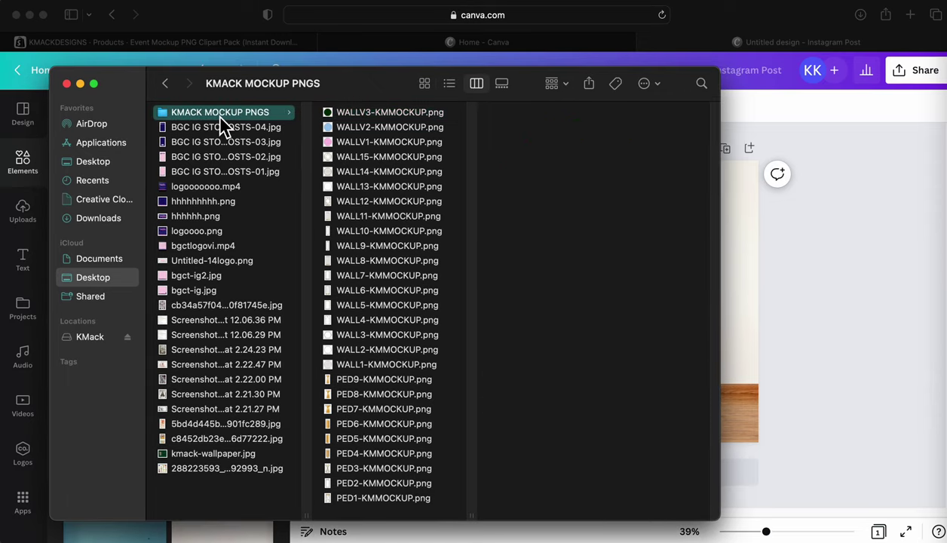
{"action": "left_click_drag", "start_coordinate": [370, 95], "coordinate": [244, 91]}
Preview the WALL and PED mockup images, ending on the gold arch WALL15-KMMOCKUP.png.
{"action": "left_click", "coordinate": [291, 119]}
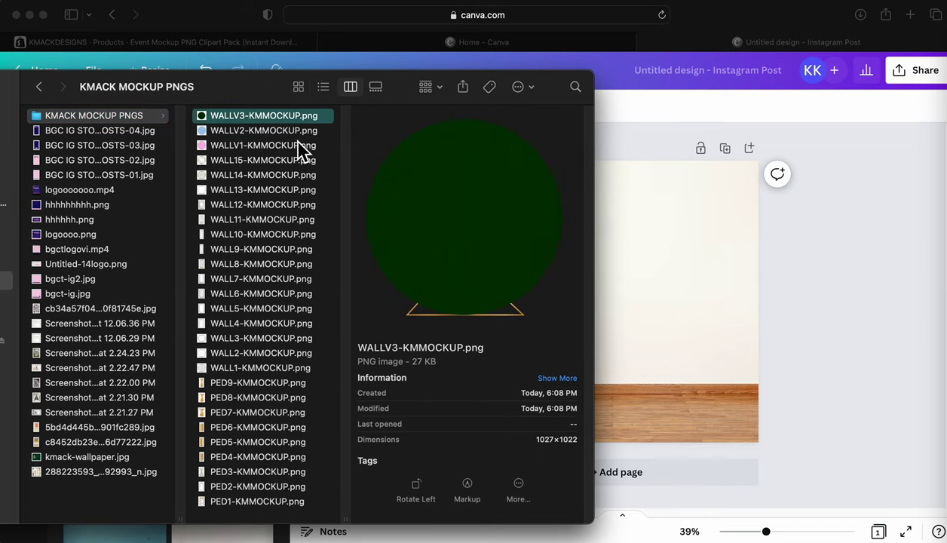
{"action": "left_click", "coordinate": [284, 174]}
{"action": "left_click", "coordinate": [276, 264]}
{"action": "left_click", "coordinate": [266, 340]}
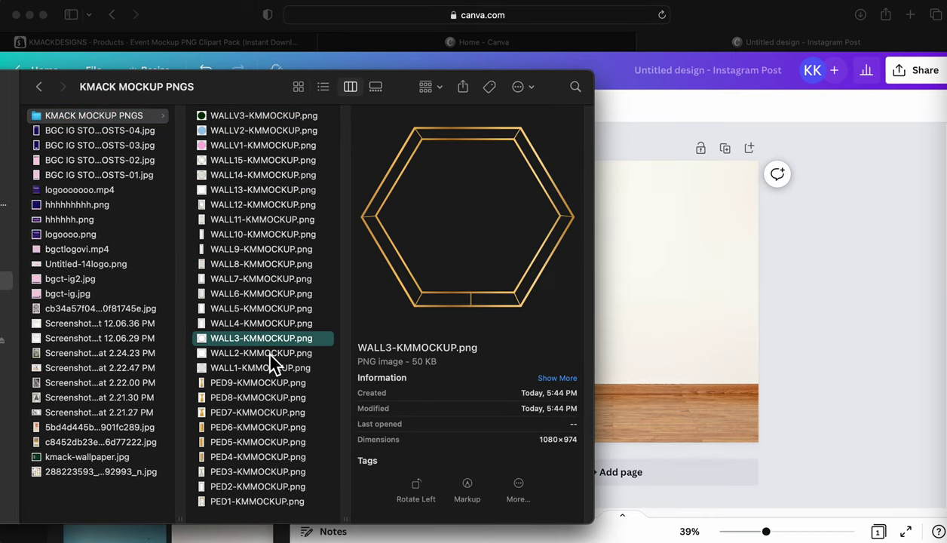
{"action": "left_click", "coordinate": [305, 456]}
{"action": "left_click", "coordinate": [266, 322]}
{"action": "left_click", "coordinate": [273, 221]}
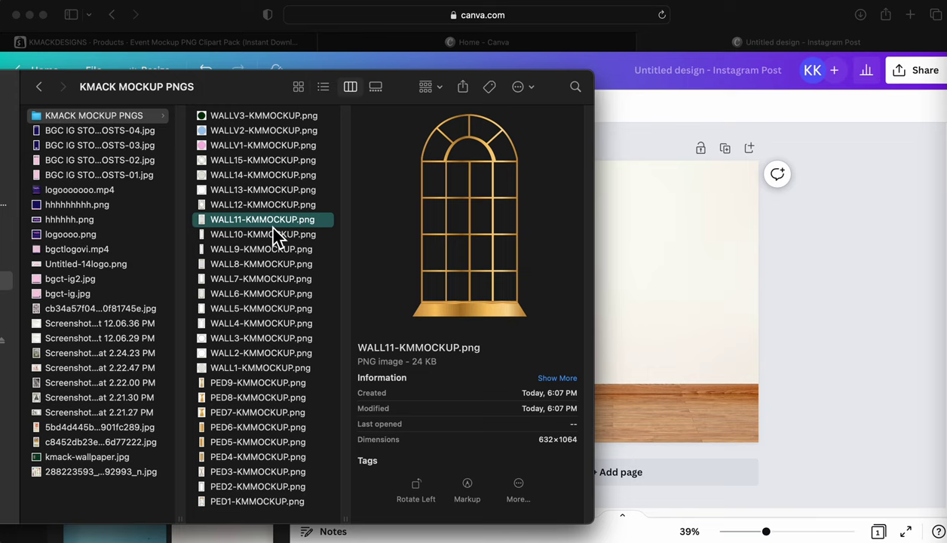
{"action": "key", "text": "Up"}
{"action": "key", "text": "Up"}
{"action": "key", "text": "Up"}
{"action": "key", "text": "Up"}
{"action": "left_click", "coordinate": [277, 233]}
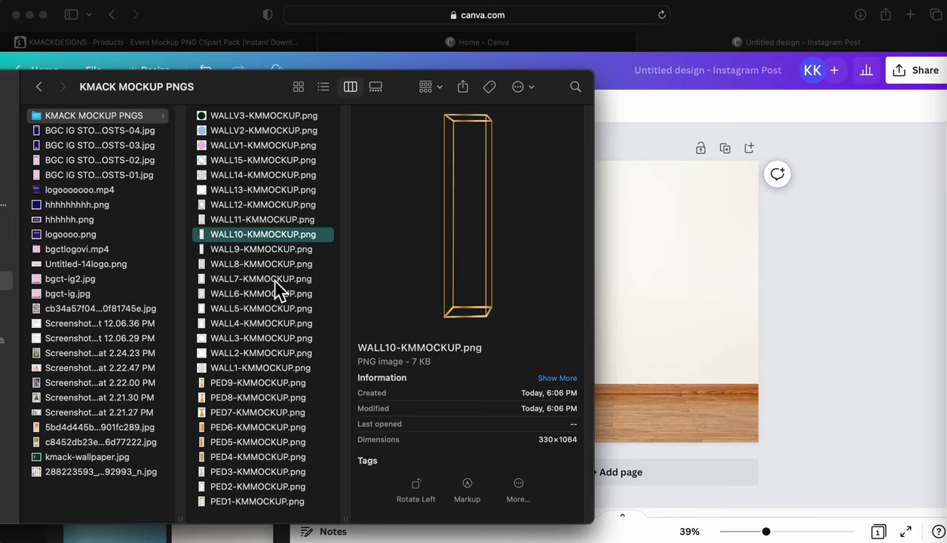
{"action": "left_click", "coordinate": [271, 279]}
{"action": "left_click", "coordinate": [285, 443]}
{"action": "left_click", "coordinate": [283, 470]}
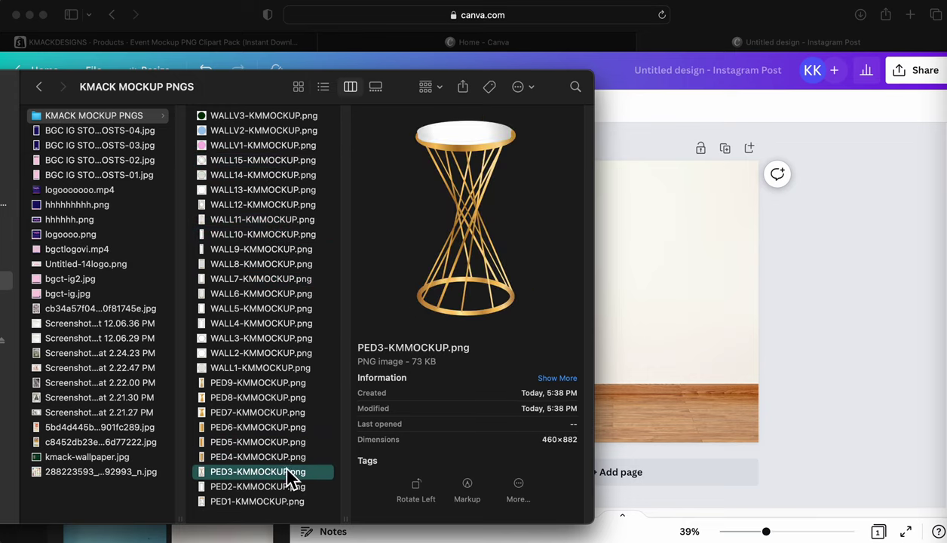
{"action": "left_click", "coordinate": [285, 224]}
{"action": "key", "text": "Up"}
{"action": "key", "text": "Up"}
{"action": "key", "text": "Up"}
{"action": "key", "text": "Up"}
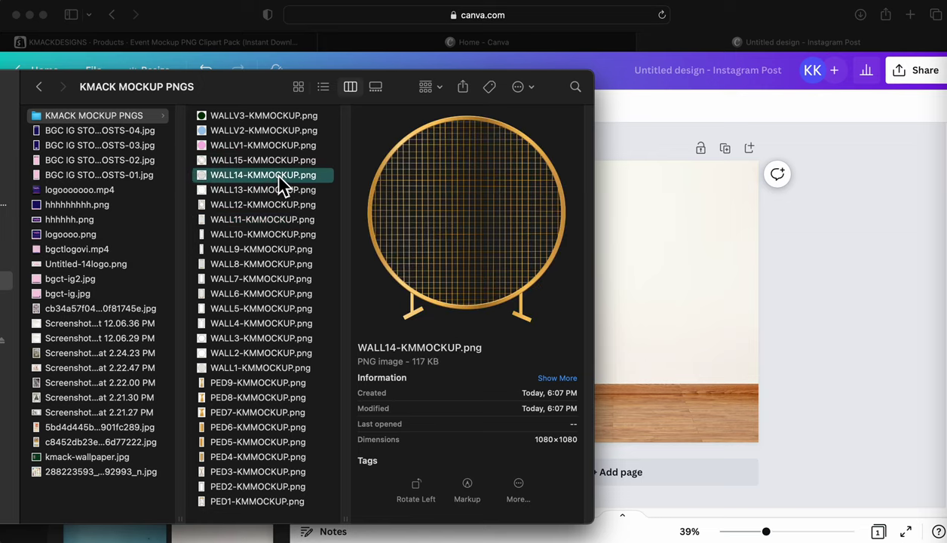
{"action": "key", "text": "Up"}
{"action": "left_click", "coordinate": [271, 130]}
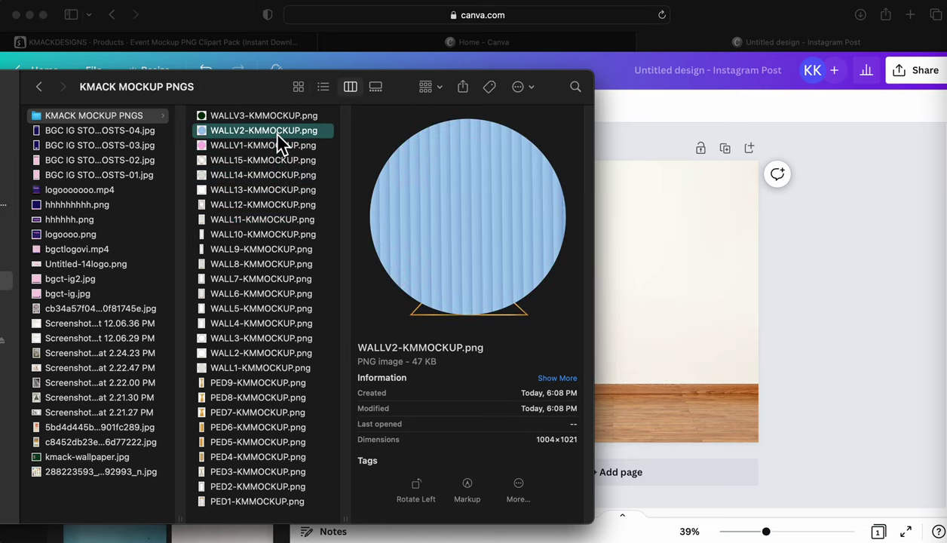
{"action": "left_click", "coordinate": [283, 160]}
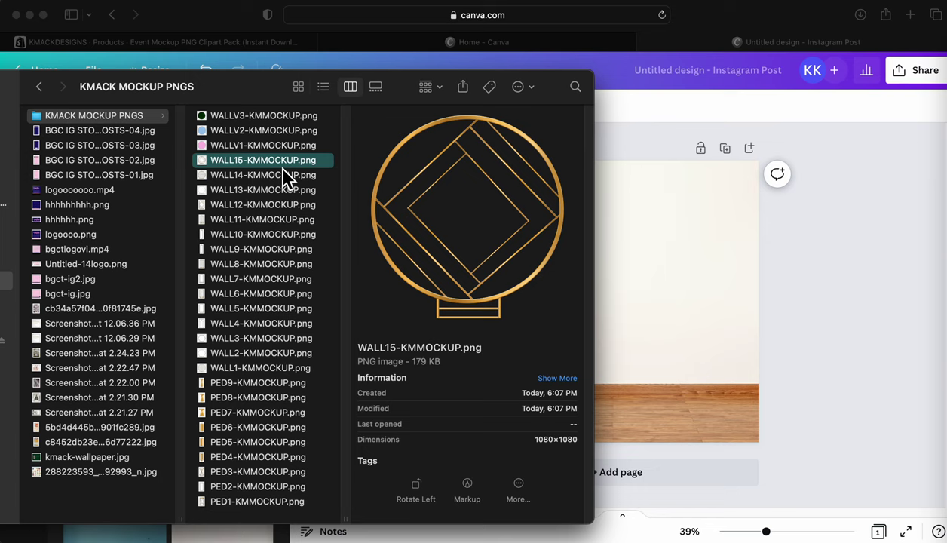
Place the WALL15 gold arch on the page, enlarged and repositioned.
{"action": "left_click_drag", "start_coordinate": [288, 162], "coordinate": [665, 261]}
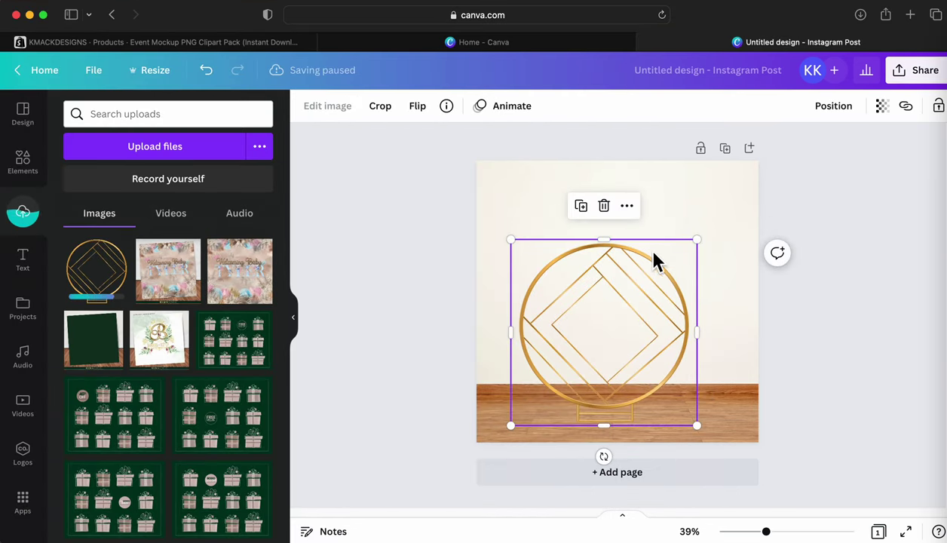
{"action": "left_click_drag", "start_coordinate": [703, 249], "coordinate": [741, 208]}
{"action": "left_click_drag", "start_coordinate": [709, 266], "coordinate": [676, 300]}
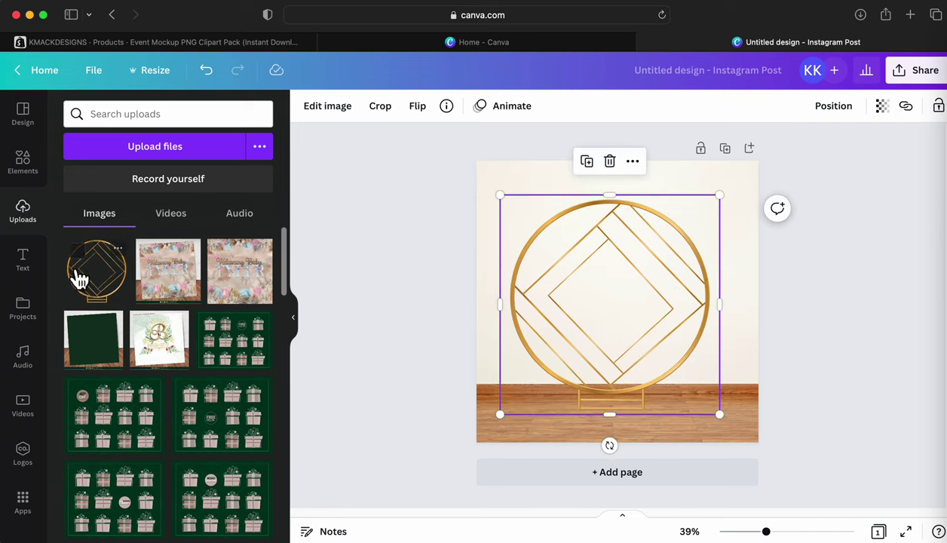
Make the grey blank-room photo the page background and readjust the arch.
{"action": "left_click", "coordinate": [51, 181]}
{"action": "left_click_drag", "start_coordinate": [137, 211], "coordinate": [503, 194]}
{"action": "left_click_drag", "start_coordinate": [635, 368], "coordinate": [646, 343]}
{"action": "left_click_drag", "start_coordinate": [734, 395], "coordinate": [719, 378]}
Crop and enlarge the grey room photo so it fills the whole page.
{"action": "left_click", "coordinate": [736, 434]}
{"action": "double_click", "coordinate": [732, 435]}
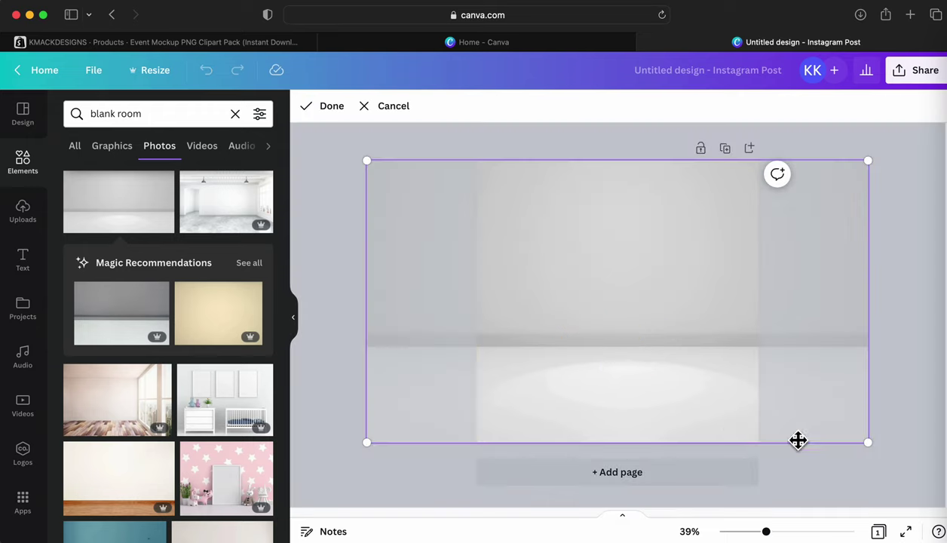
{"action": "left_click_drag", "start_coordinate": [871, 453], "coordinate": [943, 497]}
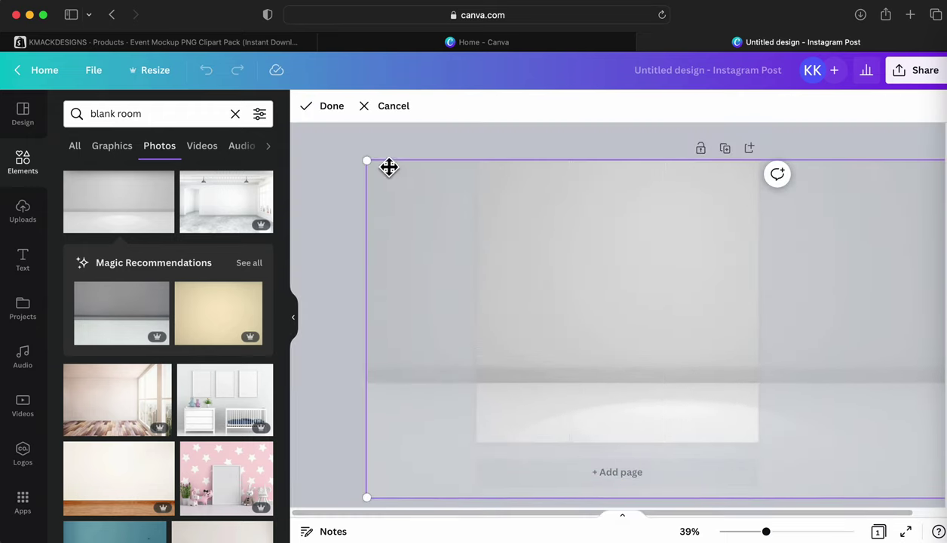
{"action": "left_click_drag", "start_coordinate": [370, 167], "coordinate": [347, 152]}
{"action": "left_click_drag", "start_coordinate": [621, 253], "coordinate": [618, 264]}
{"action": "left_click", "coordinate": [560, 148]}
Enlarge the gold arch and centre it on the page.
{"action": "mouse_move", "coordinate": [671, 332]}
{"action": "left_mouse_down"}
{"action": "mouse_move", "coordinate": [651, 318]}
{"action": "mouse_move", "coordinate": [668, 362]}
{"action": "mouse_move", "coordinate": [668, 350]}
{"action": "left_mouse_up"}
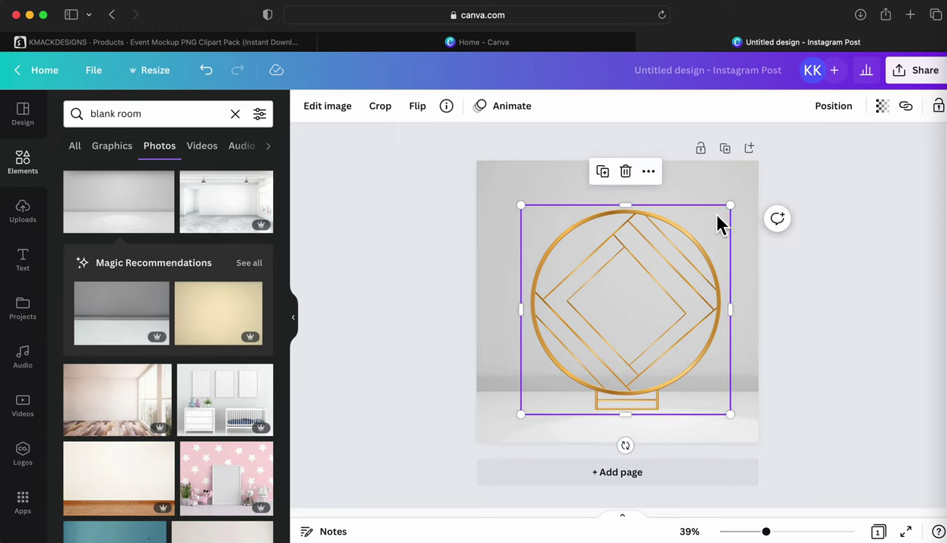
{"action": "mouse_move", "coordinate": [736, 211]}
{"action": "left_mouse_down"}
{"action": "mouse_move", "coordinate": [755, 195]}
{"action": "mouse_move", "coordinate": [742, 198]}
{"action": "left_mouse_up"}
{"action": "left_click_drag", "start_coordinate": [669, 286], "coordinate": [661, 284]}
{"action": "left_click", "coordinate": [450, 310]}
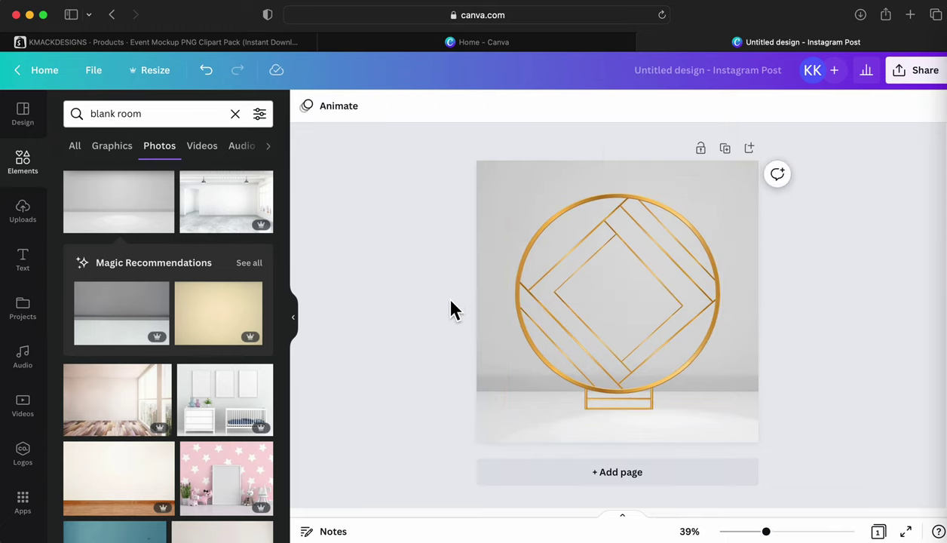
Preview the PED pedestal mockups in Finder, ending on the gold rod PED4.
{"action": "left_click", "coordinate": [930, 38]}
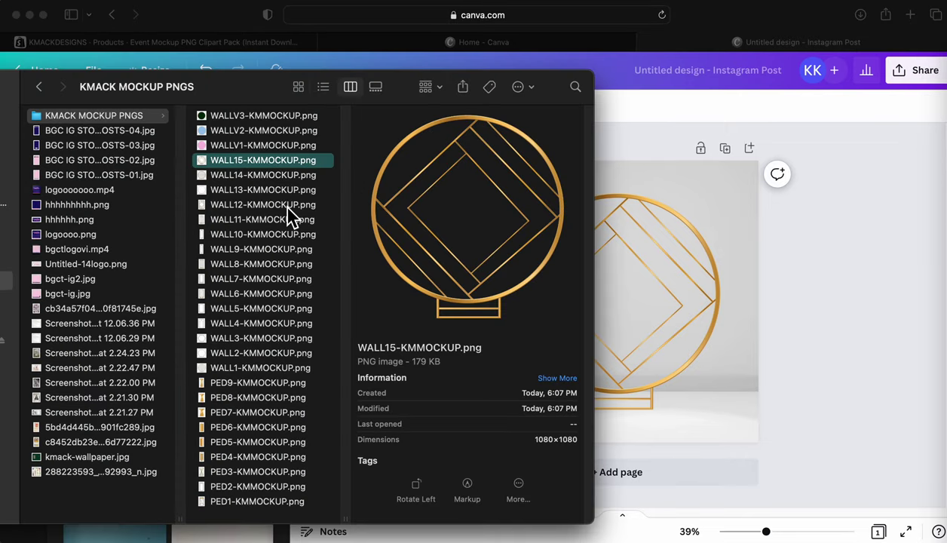
{"action": "left_click", "coordinate": [286, 208]}
{"action": "left_click", "coordinate": [285, 309]}
{"action": "left_click", "coordinate": [281, 367]}
{"action": "left_click", "coordinate": [281, 427]}
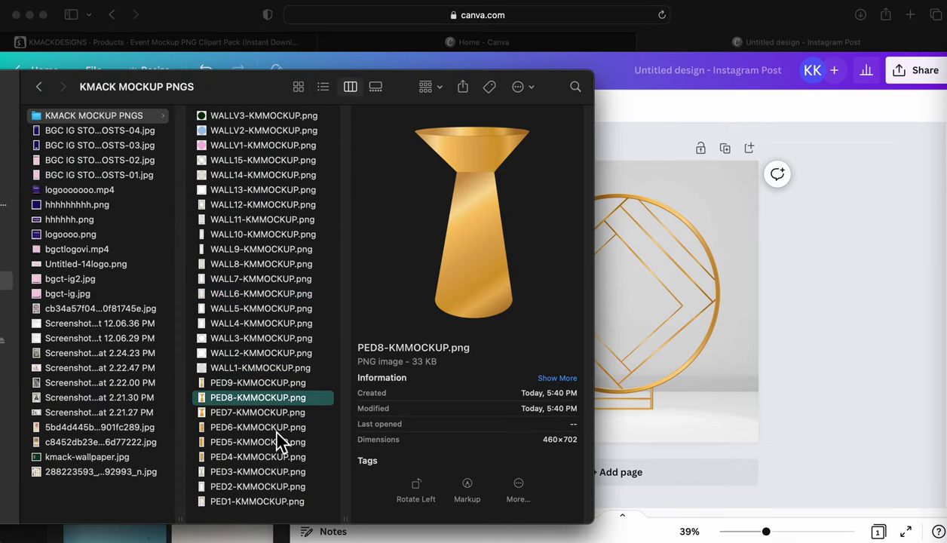
{"action": "left_click", "coordinate": [279, 442]}
{"action": "left_click", "coordinate": [270, 472]}
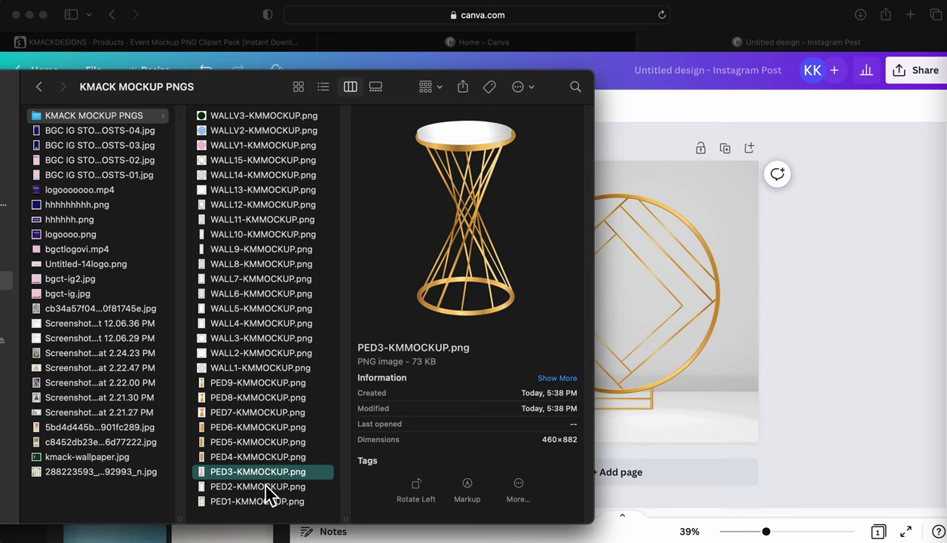
{"action": "left_click", "coordinate": [266, 487]}
{"action": "left_click", "coordinate": [269, 500]}
{"action": "left_click", "coordinate": [270, 445]}
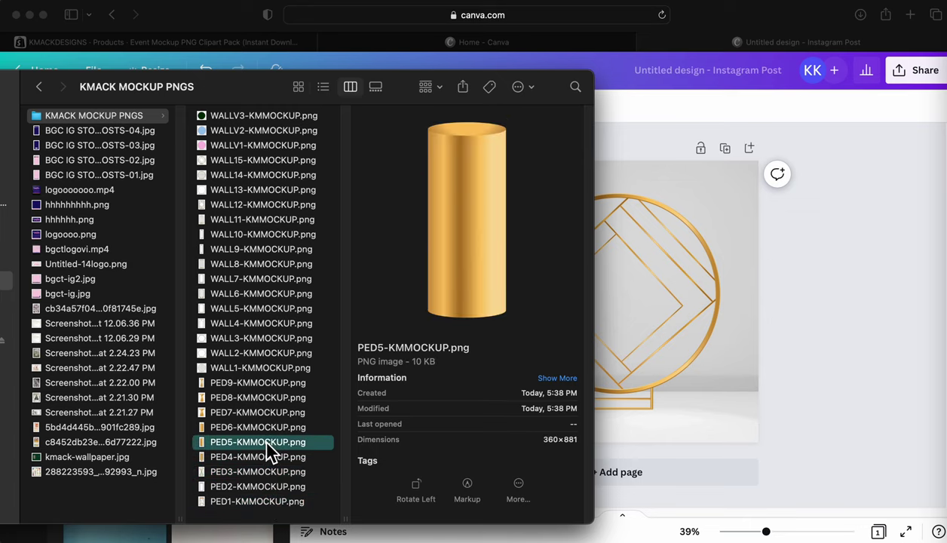
{"action": "left_click", "coordinate": [257, 413]}
{"action": "left_click", "coordinate": [254, 397]}
{"action": "left_click", "coordinate": [255, 382]}
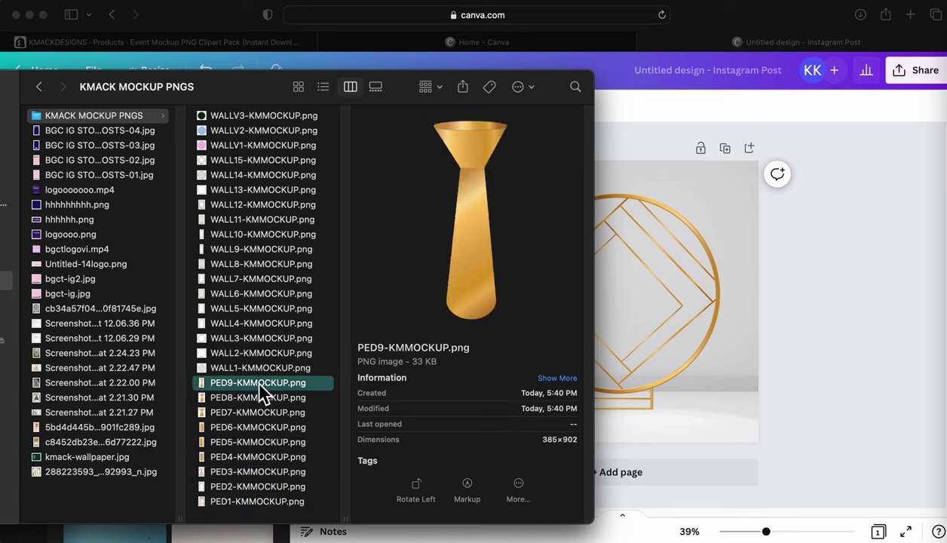
{"action": "left_click", "coordinate": [259, 369]}
{"action": "left_click", "coordinate": [256, 427]}
{"action": "left_click", "coordinate": [257, 442]}
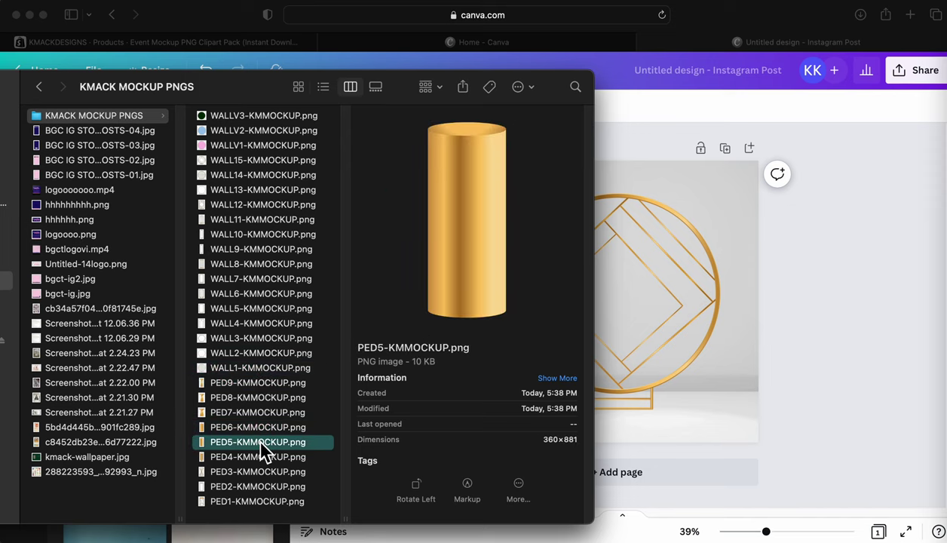
{"action": "left_click", "coordinate": [263, 457]}
Place the PED4 gold rod pedestal at the arch's left, shrunk to size.
{"action": "left_click_drag", "start_coordinate": [300, 455], "coordinate": [623, 349]}
{"action": "left_click", "coordinate": [625, 344]}
{"action": "left_click_drag", "start_coordinate": [613, 268], "coordinate": [540, 296]}
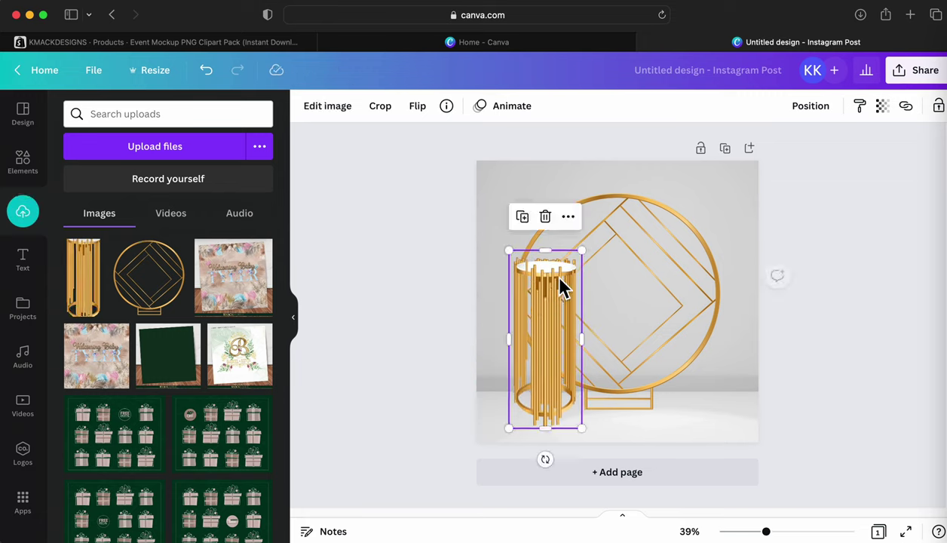
{"action": "left_click_drag", "start_coordinate": [579, 252], "coordinate": [555, 318]}
{"action": "left_click_drag", "start_coordinate": [541, 363], "coordinate": [732, 377]}
Add a small pedestal copy beside the left one and copy the tall pedestal to the arch's right.
{"action": "left_click_drag", "start_coordinate": [739, 319], "coordinate": [733, 338]}
{"action": "left_click_drag", "start_coordinate": [721, 379], "coordinate": [560, 383]}
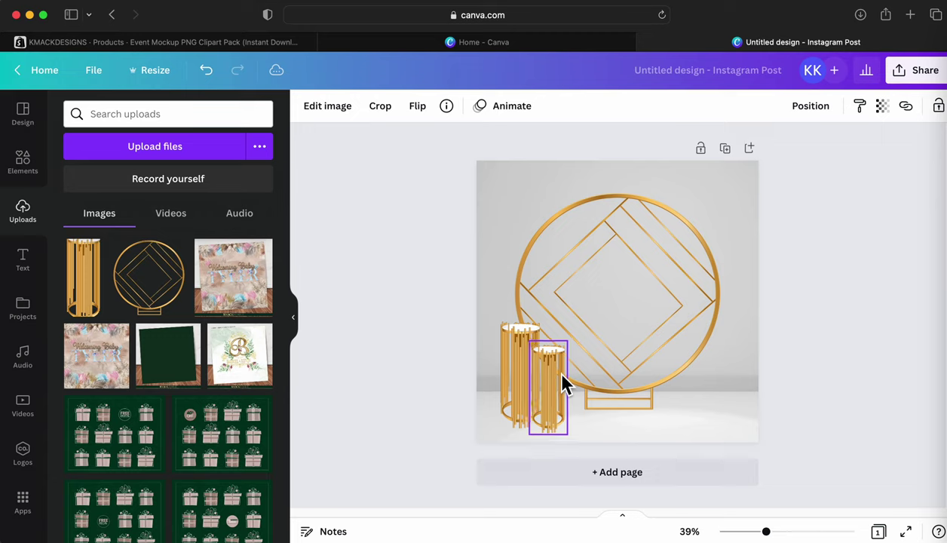
{"action": "left_click", "coordinate": [626, 396]}
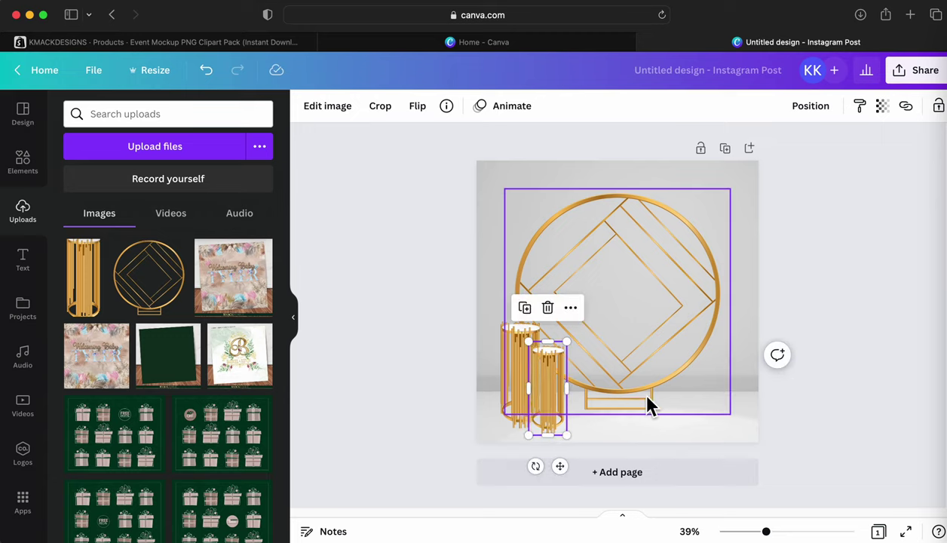
{"action": "left_click", "coordinate": [524, 362]}
{"action": "left_click_drag", "start_coordinate": [526, 364], "coordinate": [716, 357]}
Deselect the pedestal and search the Elements library for 'balloon'.
{"action": "left_click", "coordinate": [808, 432]}
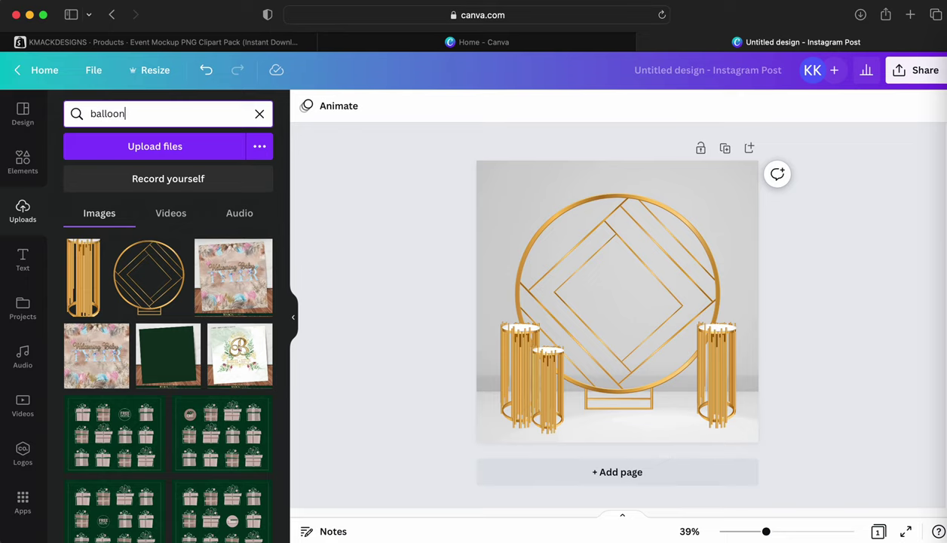
{"action": "key", "text": "Return"}
{"action": "left_click", "coordinate": [36, 179]}
{"action": "left_click", "coordinate": [166, 120]}
{"action": "triple_click", "coordinate": [165, 120]}
{"action": "type", "text": "balloon"}
{"action": "key", "text": "Return"}
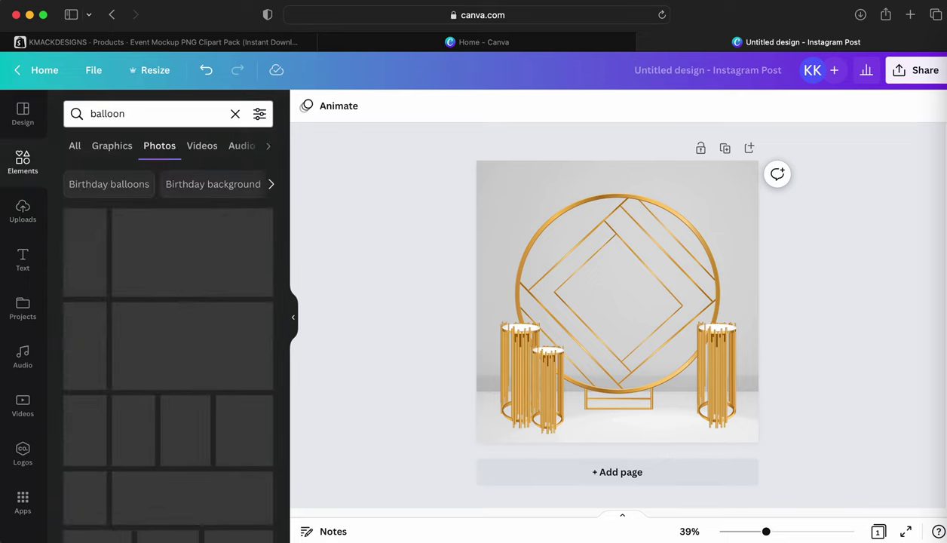
Scroll through the balloon photo results, then return to the search box to refine it.
{"action": "scroll", "coordinate": [223, 351], "scroll_direction": "down", "scroll_amount": 15}
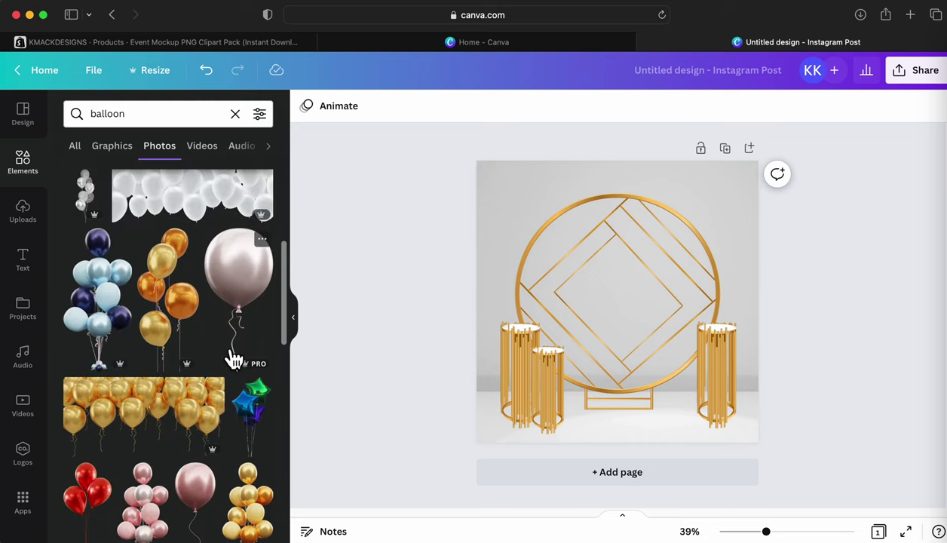
{"action": "scroll", "coordinate": [226, 377], "scroll_direction": "down", "scroll_amount": 5}
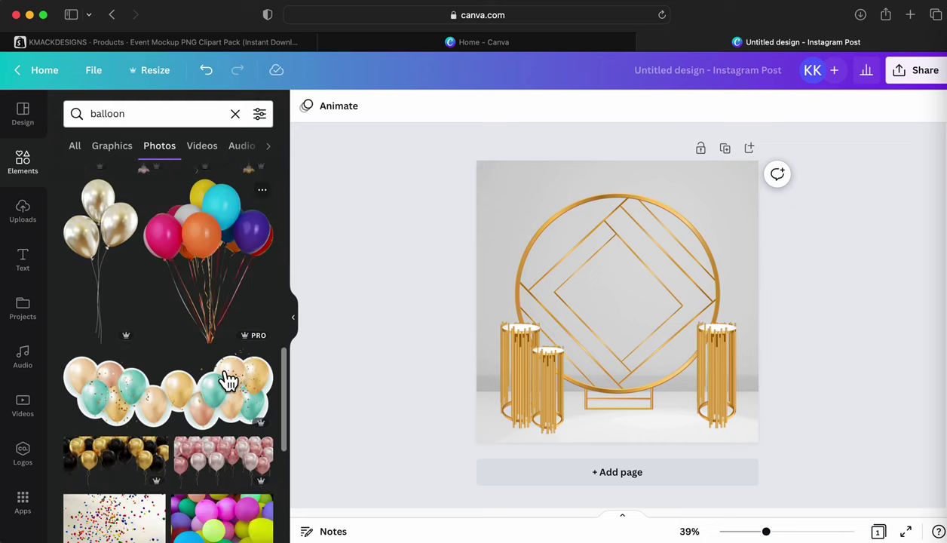
{"action": "scroll", "coordinate": [227, 381], "scroll_direction": "down", "scroll_amount": 3}
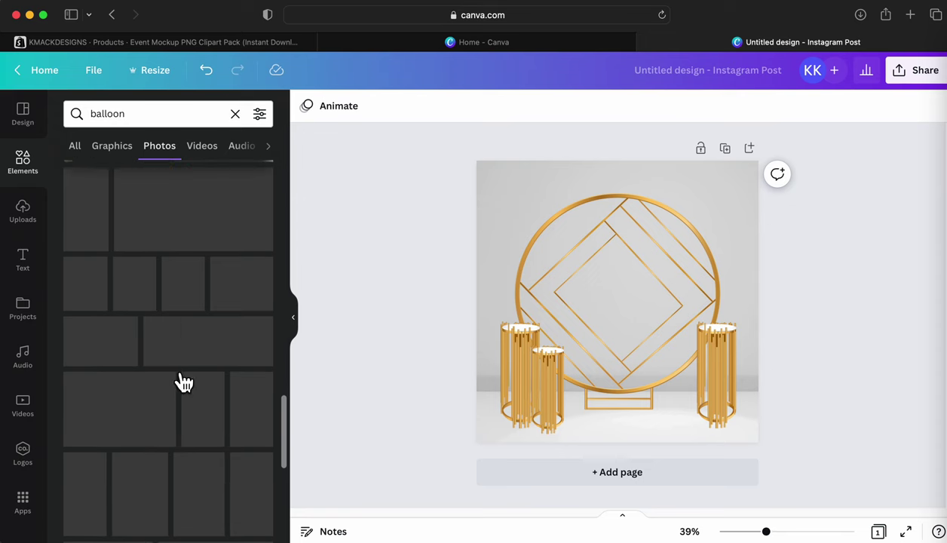
{"action": "scroll", "coordinate": [188, 448], "scroll_direction": "down", "scroll_amount": 5}
{"action": "scroll", "coordinate": [212, 417], "scroll_direction": "down", "scroll_amount": 5}
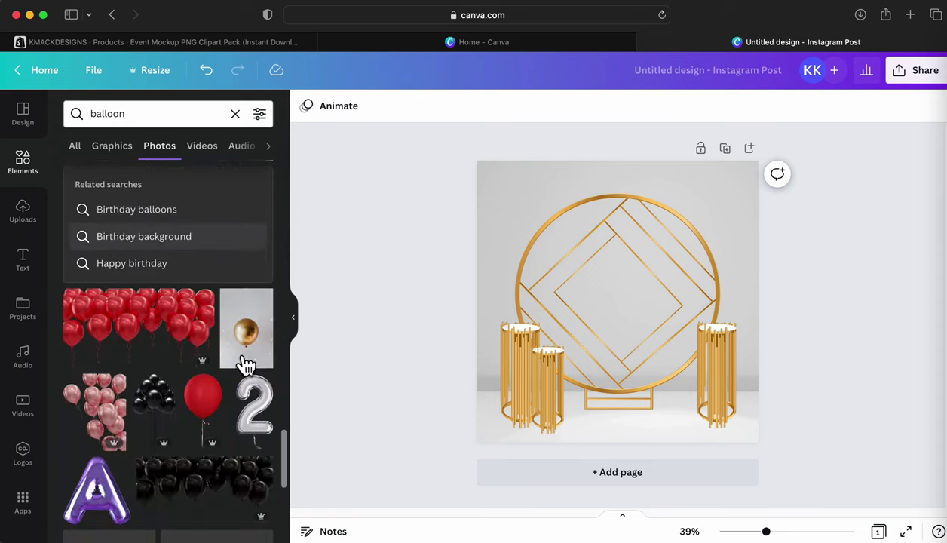
{"action": "scroll", "coordinate": [244, 371], "scroll_direction": "down", "scroll_amount": 5}
{"action": "scroll", "coordinate": [226, 355], "scroll_direction": "down", "scroll_amount": 5}
{"action": "scroll", "coordinate": [129, 356], "scroll_direction": "down", "scroll_amount": 10}
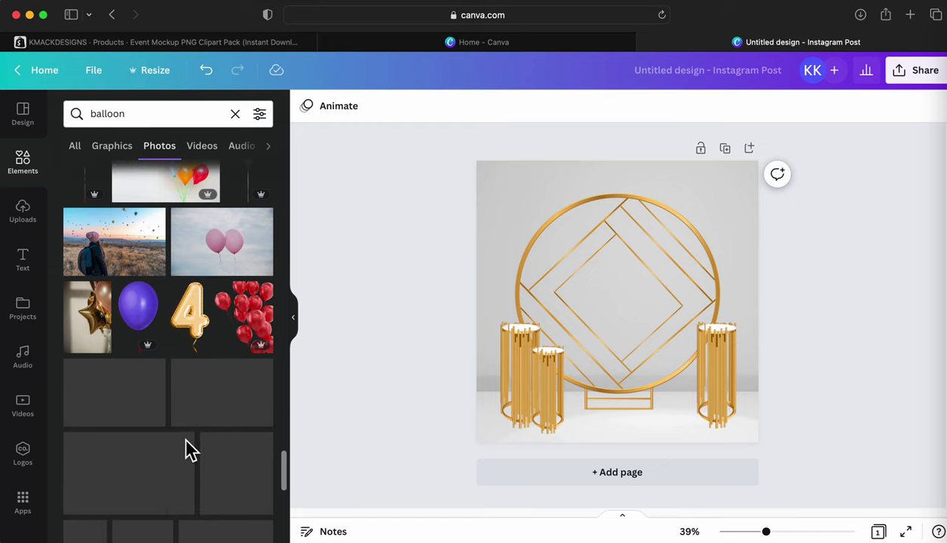
{"action": "scroll", "coordinate": [187, 442], "scroll_direction": "down", "scroll_amount": 2}
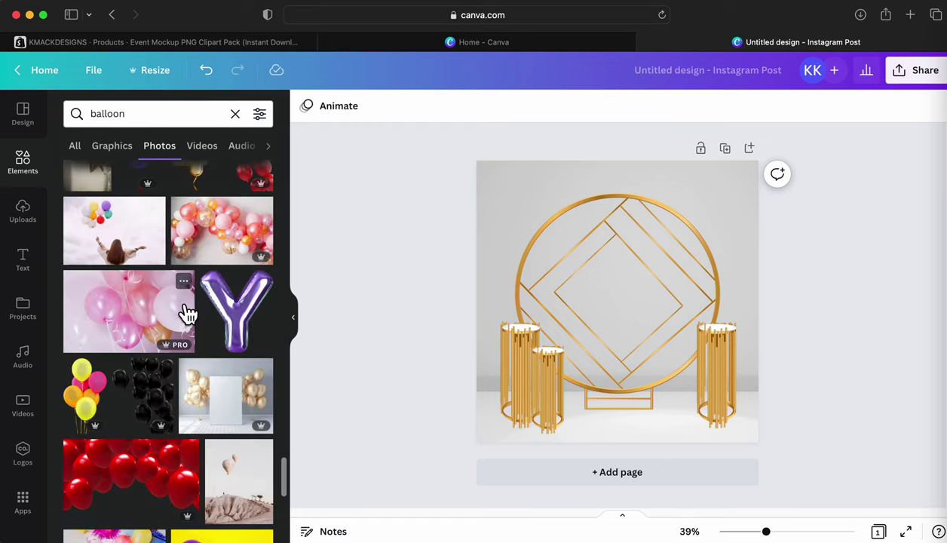
{"action": "scroll", "coordinate": [188, 340], "scroll_direction": "down", "scroll_amount": 4}
{"action": "scroll", "coordinate": [211, 452], "scroll_direction": "down", "scroll_amount": 10}
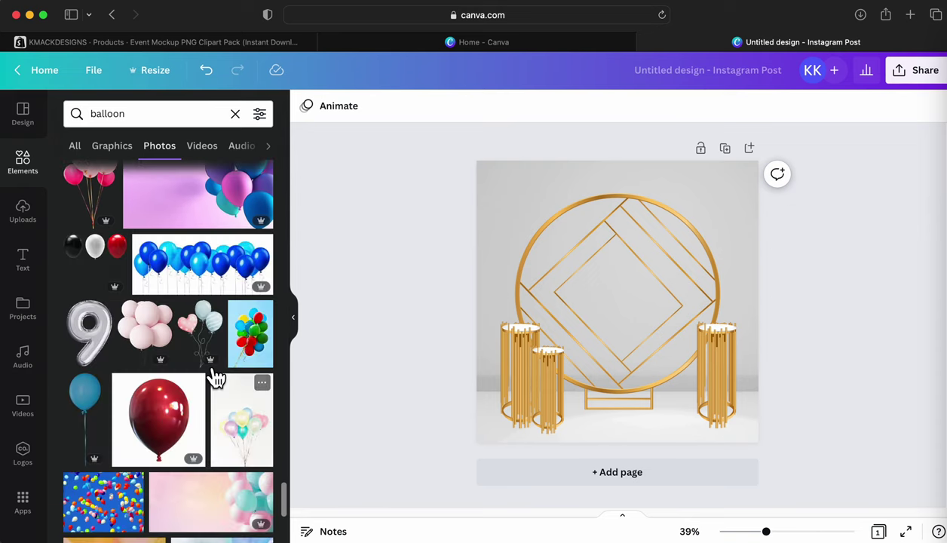
{"action": "scroll", "coordinate": [218, 336], "scroll_direction": "down", "scroll_amount": 1}
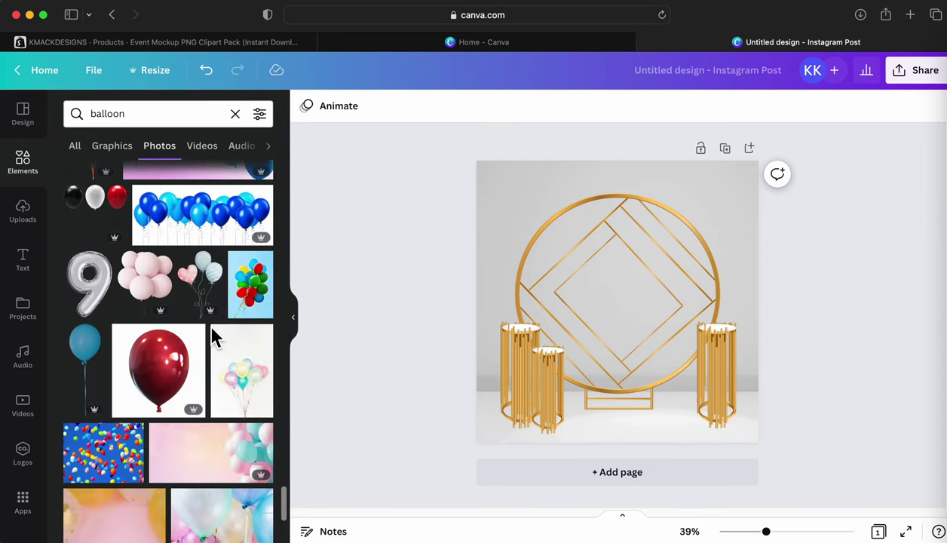
{"action": "scroll", "coordinate": [211, 332], "scroll_direction": "down", "scroll_amount": 2}
{"action": "left_click", "coordinate": [164, 115]}
Refine the search to 'balloon garland' and add the blue balloon bunch photo.
{"action": "type", "text": "garland"}
{"action": "key", "text": "Return"}
{"action": "scroll", "coordinate": [179, 397], "scroll_direction": "down", "scroll_amount": 5}
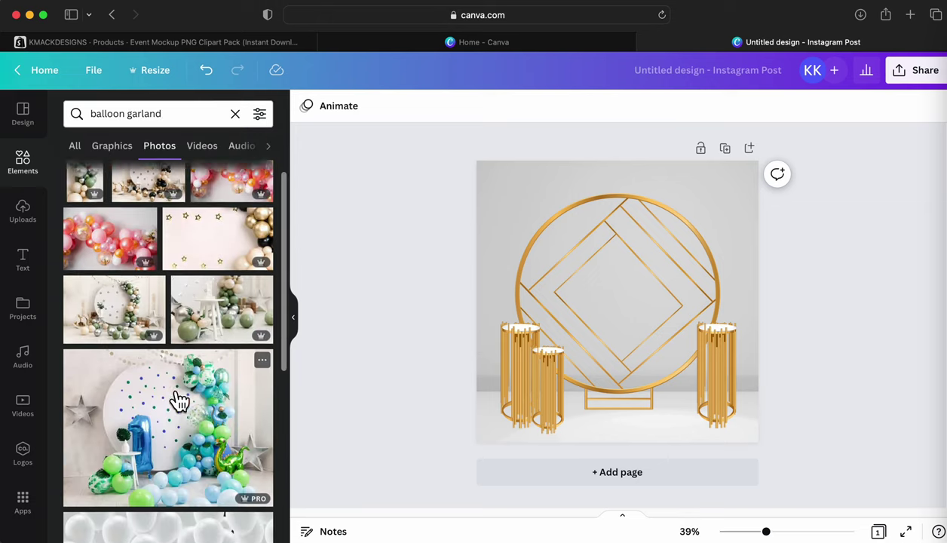
{"action": "scroll", "coordinate": [280, 422], "scroll_direction": "down", "scroll_amount": 5}
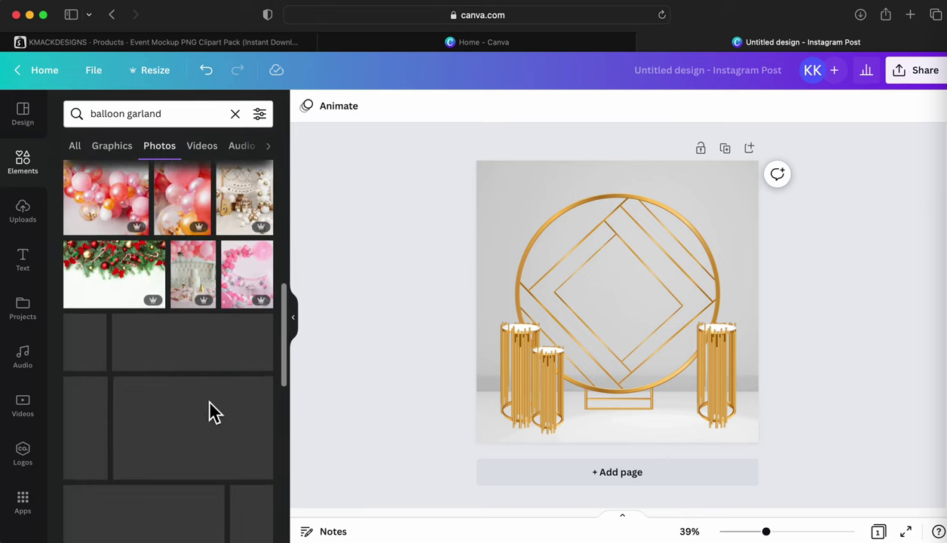
{"action": "scroll", "coordinate": [181, 362], "scroll_direction": "down", "scroll_amount": 3}
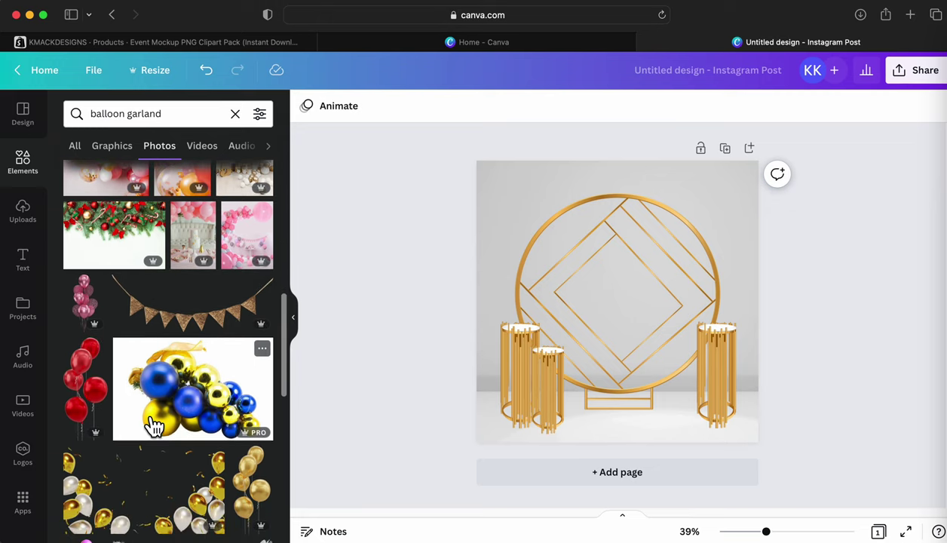
{"action": "scroll", "coordinate": [204, 444], "scroll_direction": "down", "scroll_amount": 5}
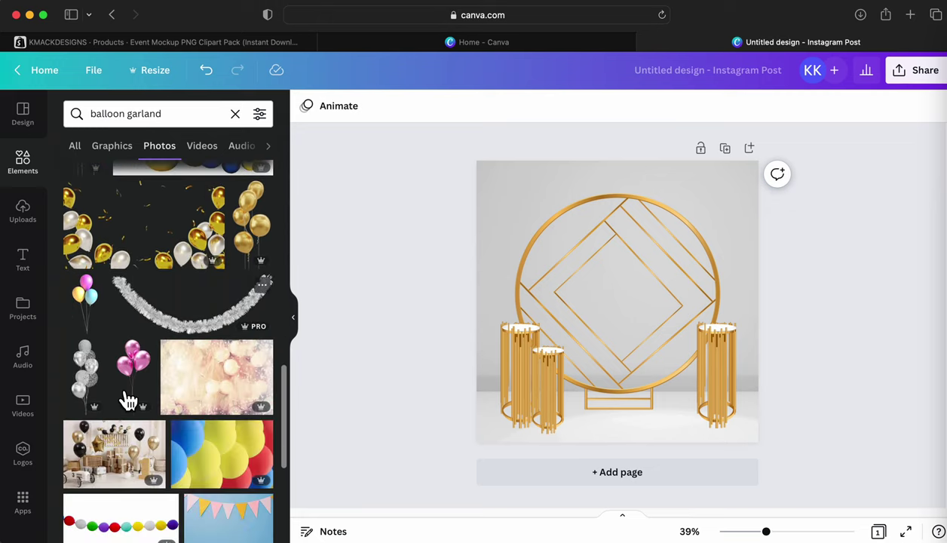
{"action": "scroll", "coordinate": [165, 422], "scroll_direction": "down", "scroll_amount": 5}
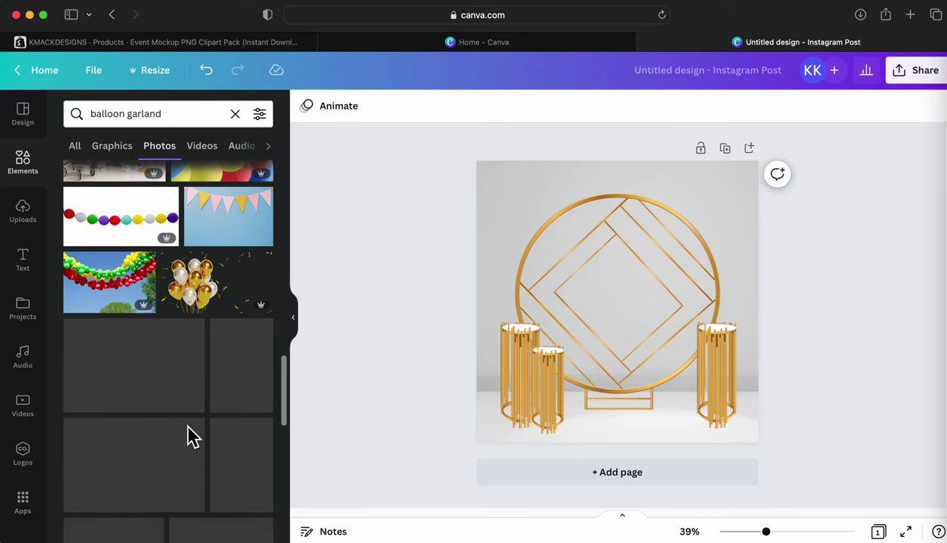
{"action": "scroll", "coordinate": [201, 378], "scroll_direction": "down", "scroll_amount": 5}
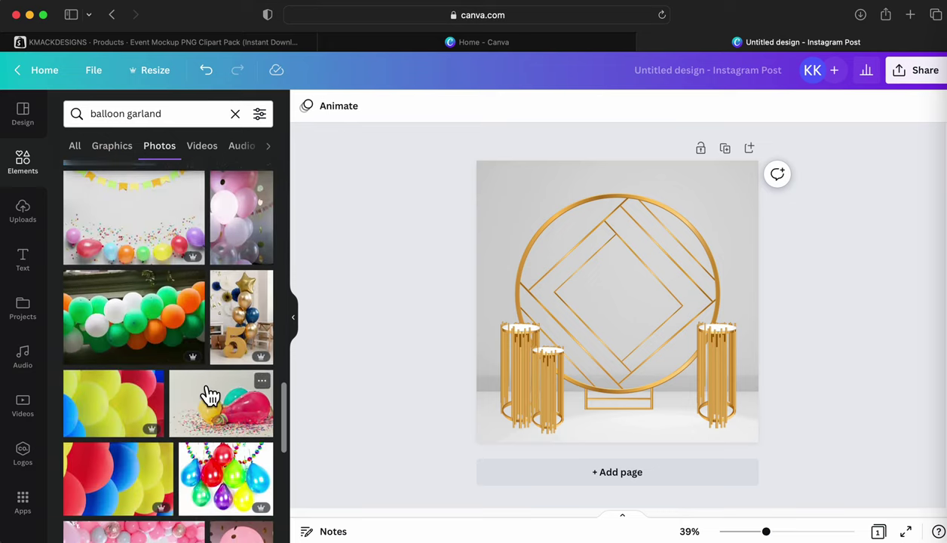
{"action": "scroll", "coordinate": [215, 399], "scroll_direction": "down", "scroll_amount": 8}
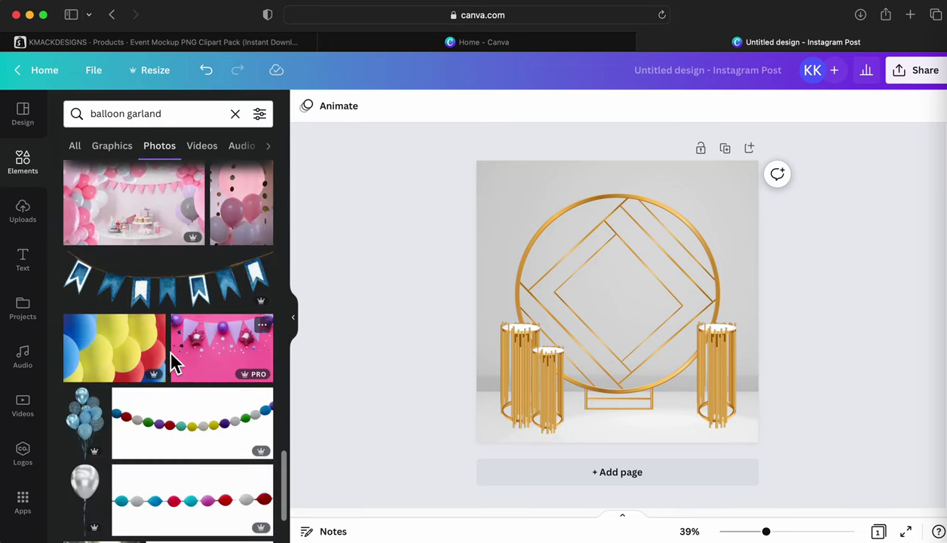
{"action": "scroll", "coordinate": [168, 368], "scroll_direction": "down", "scroll_amount": 5}
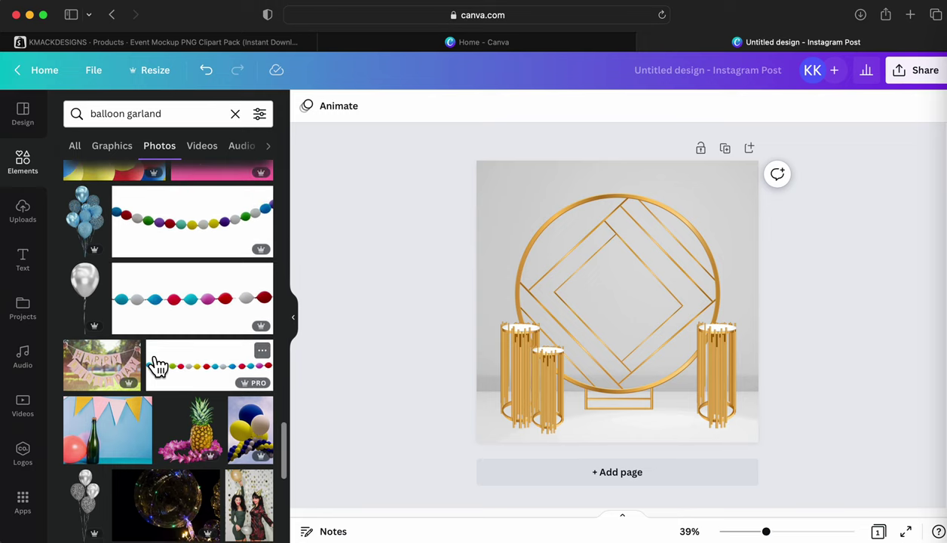
{"action": "scroll", "coordinate": [164, 367], "scroll_direction": "down", "scroll_amount": 5}
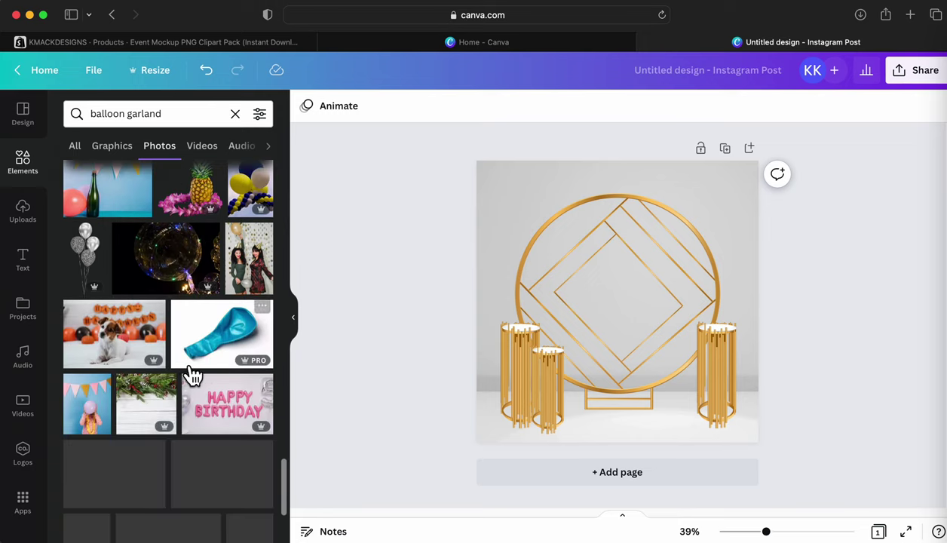
{"action": "scroll", "coordinate": [188, 372], "scroll_direction": "down", "scroll_amount": 3}
{"action": "scroll", "coordinate": [184, 367], "scroll_direction": "up", "scroll_amount": 10}
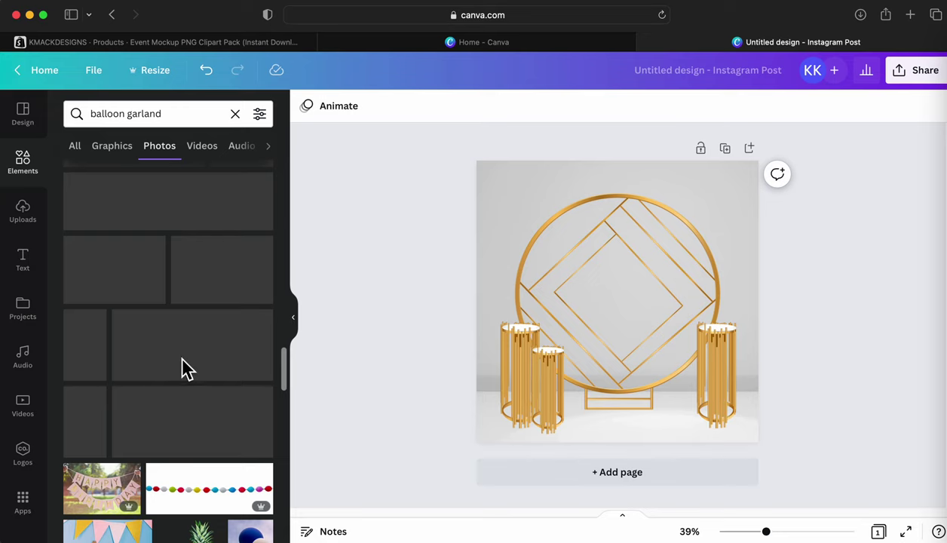
{"action": "left_click", "coordinate": [89, 373]}
Shrink the blue balloon bunch and move it up onto the left gold pillars.
{"action": "left_click_drag", "start_coordinate": [639, 306], "coordinate": [554, 311]}
{"action": "left_click_drag", "start_coordinate": [588, 195], "coordinate": [558, 282]}
{"action": "left_click_drag", "start_coordinate": [517, 350], "coordinate": [521, 295]}
Bring the left and middle gold pillars forward, in front of the balloons.
{"action": "left_click", "coordinate": [505, 415]}
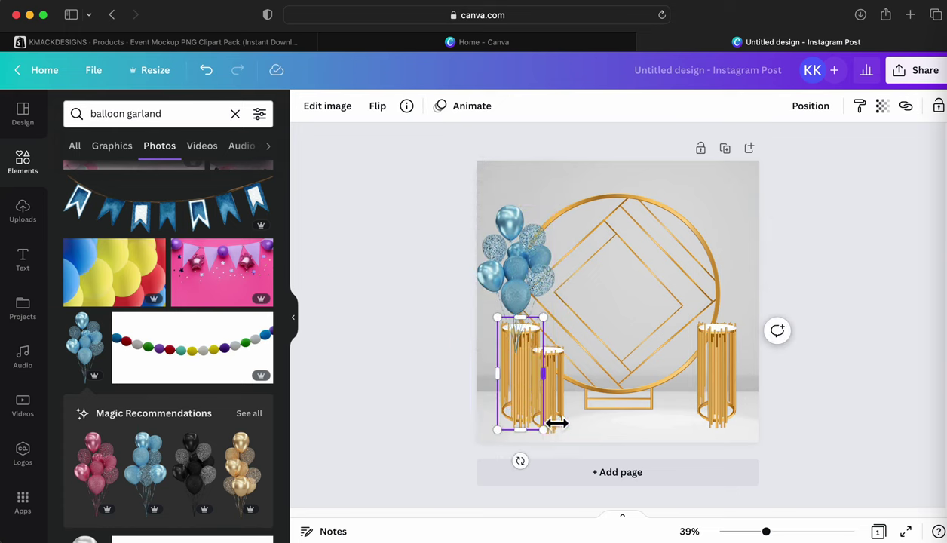
{"action": "left_click", "coordinate": [550, 411], "text": "shift"}
{"action": "right_click", "coordinate": [558, 416]}
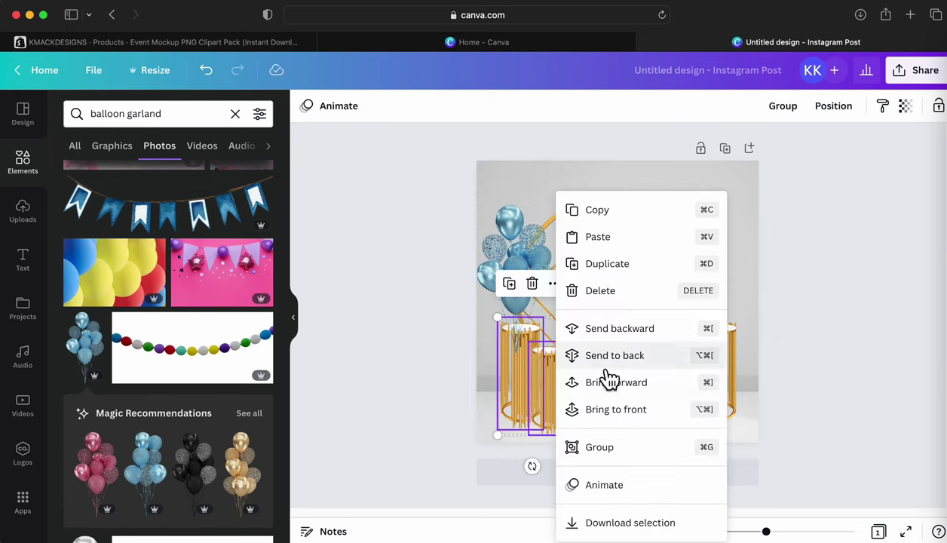
{"action": "left_click", "coordinate": [537, 407]}
{"action": "right_click", "coordinate": [545, 407]}
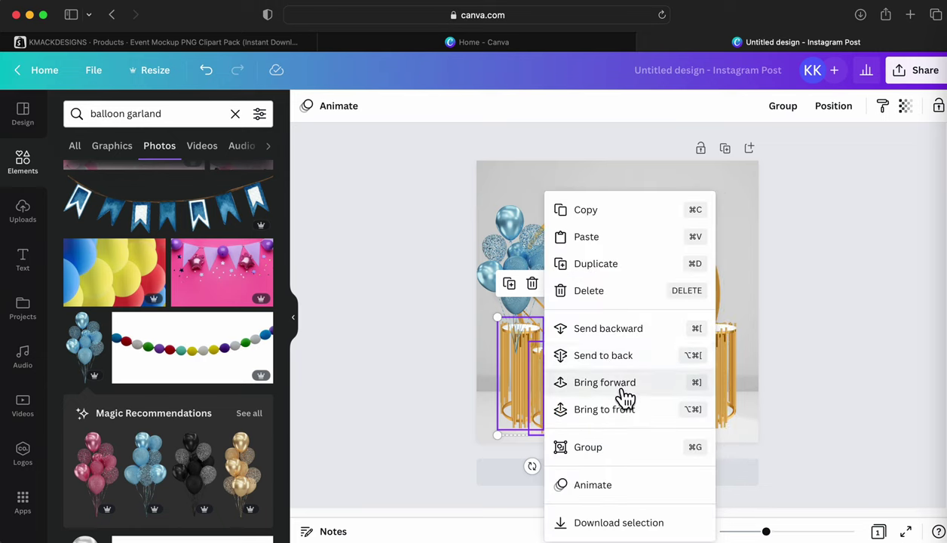
{"action": "left_click", "coordinate": [605, 382]}
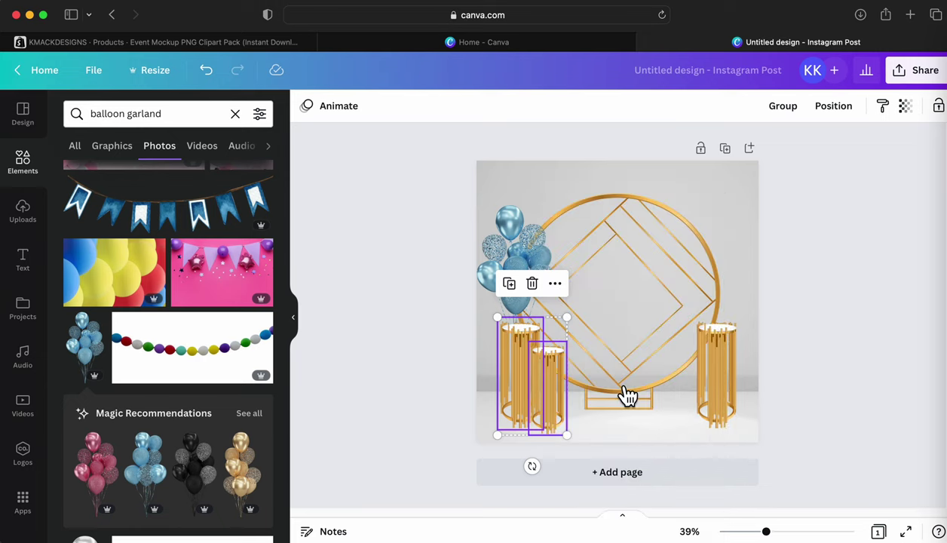
Shrink the balloon bunch, set it just above the left pillars, and tilt it clockwise.
{"action": "left_click", "coordinate": [515, 229]}
{"action": "mouse_move", "coordinate": [555, 214]}
{"action": "left_mouse_down"}
{"action": "mouse_move", "coordinate": [565, 209]}
{"action": "mouse_move", "coordinate": [544, 224]}
{"action": "left_mouse_up"}
{"action": "left_click_drag", "start_coordinate": [534, 268], "coordinate": [527, 285]}
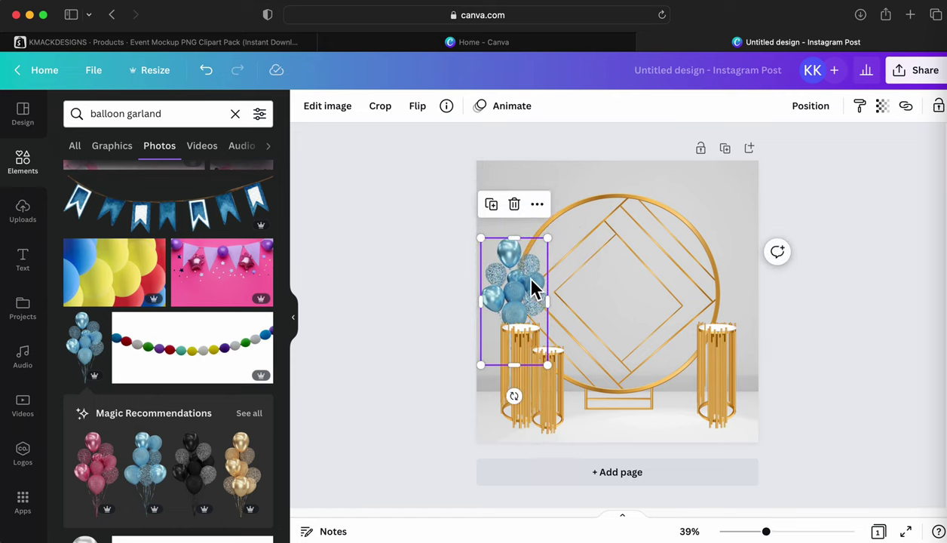
{"action": "left_click_drag", "start_coordinate": [526, 298], "coordinate": [541, 259]}
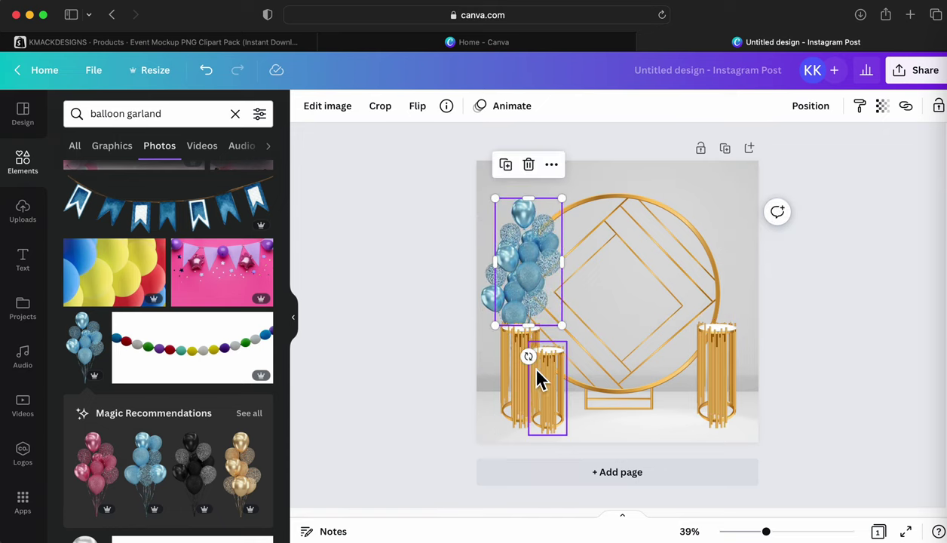
{"action": "left_click_drag", "start_coordinate": [528, 356], "coordinate": [502, 353]}
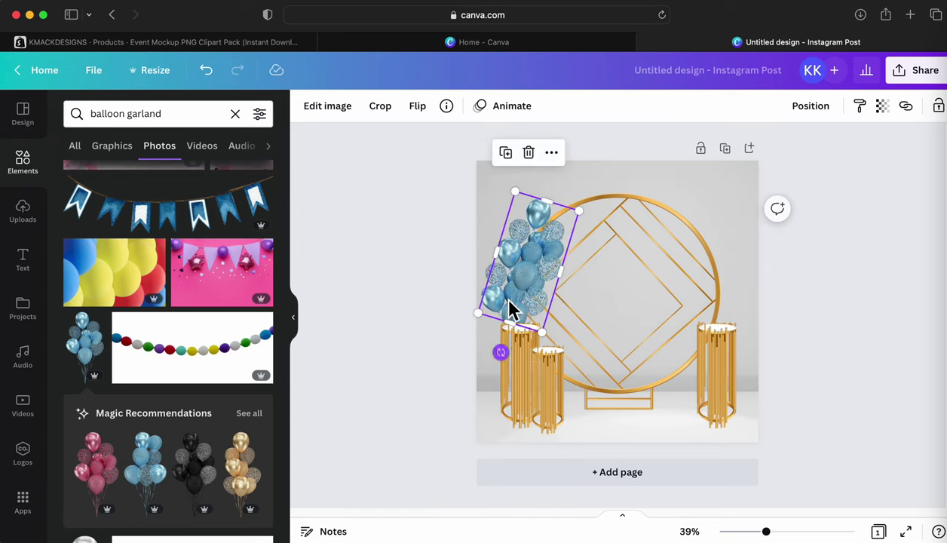
Send the balloon bunch backward, behind the gold arch.
{"action": "right_click", "coordinate": [537, 262]}
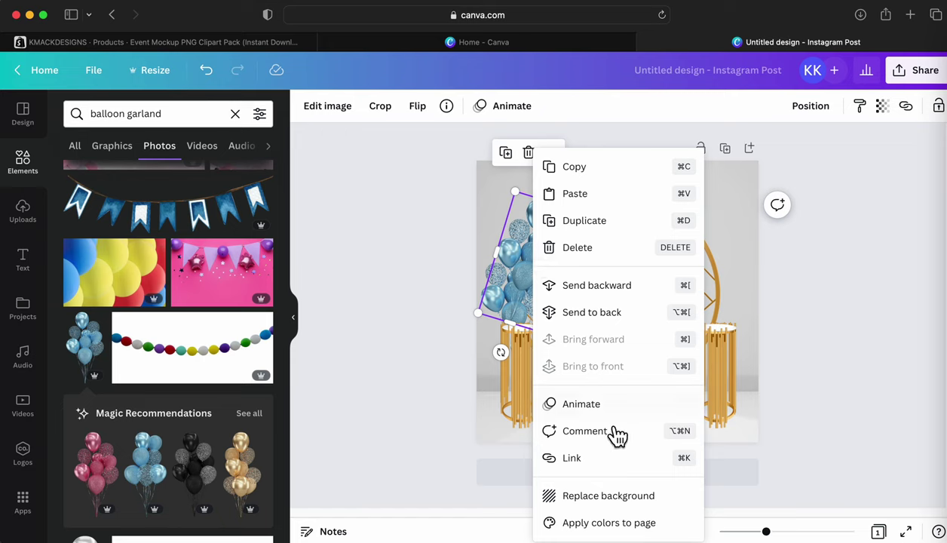
{"action": "left_click", "coordinate": [623, 297]}
{"action": "right_click", "coordinate": [531, 282]}
{"action": "left_click", "coordinate": [650, 310]}
{"action": "left_click", "coordinate": [556, 175]}
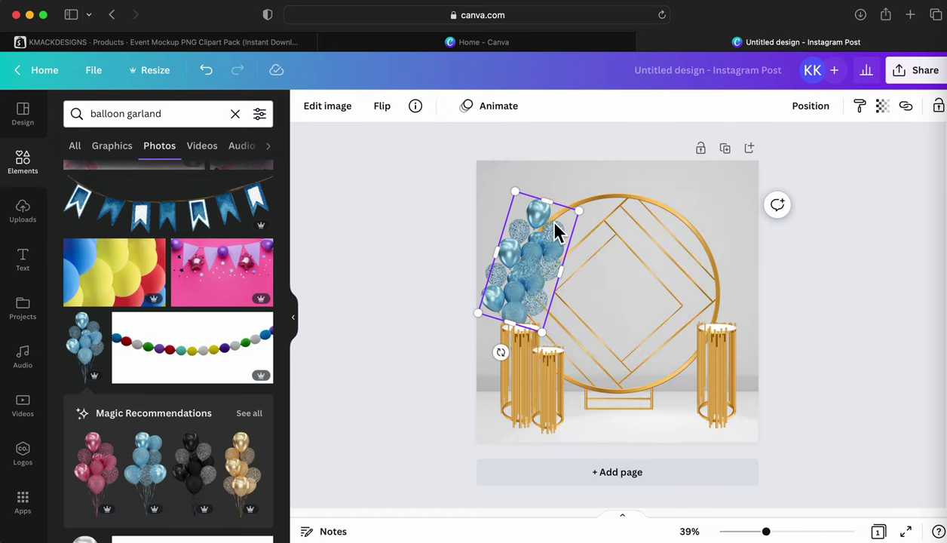
{"action": "left_click", "coordinate": [545, 247]}
{"action": "left_click", "coordinate": [530, 234]}
{"action": "left_click", "coordinate": [543, 234]}
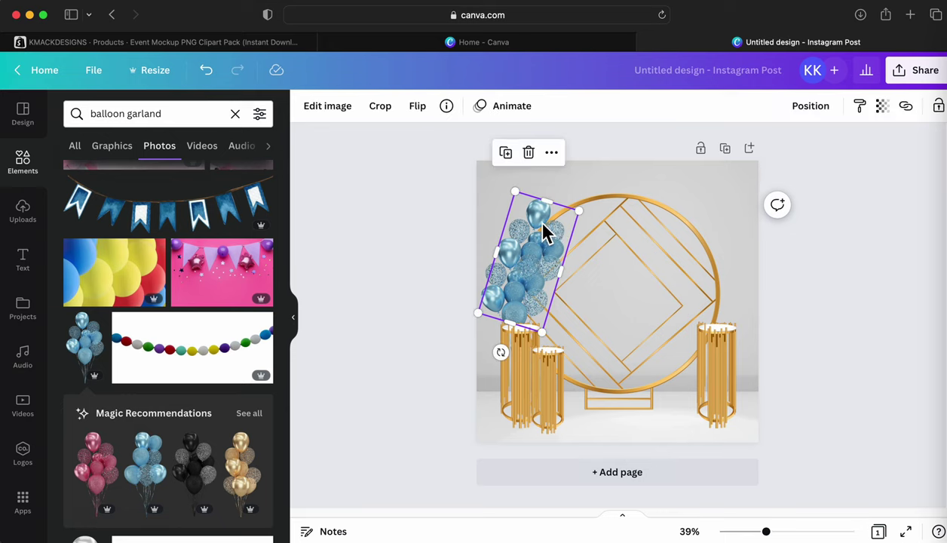
Move the balloons up along the arch, then send the balloons and the arch to back.
{"action": "left_click_drag", "start_coordinate": [561, 283], "coordinate": [620, 302]}
{"action": "right_click", "coordinate": [572, 248]}
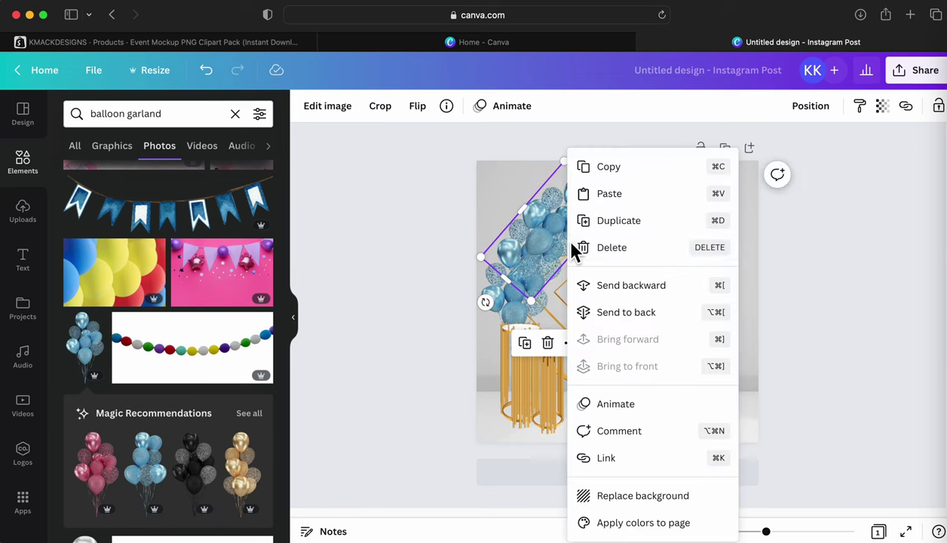
{"action": "left_click", "coordinate": [617, 312]}
{"action": "left_click", "coordinate": [637, 238]}
{"action": "right_click", "coordinate": [639, 236]}
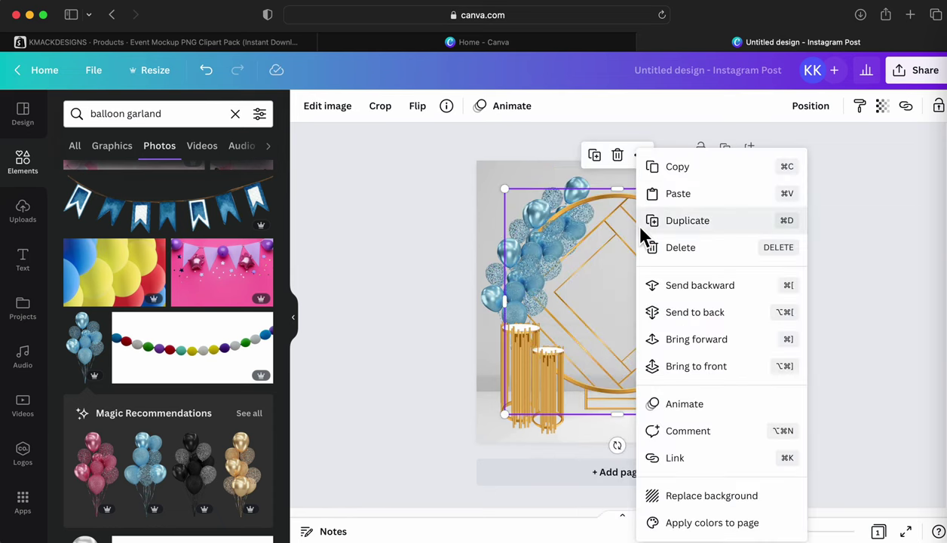
{"action": "left_click", "coordinate": [713, 315]}
{"action": "left_click", "coordinate": [577, 225]}
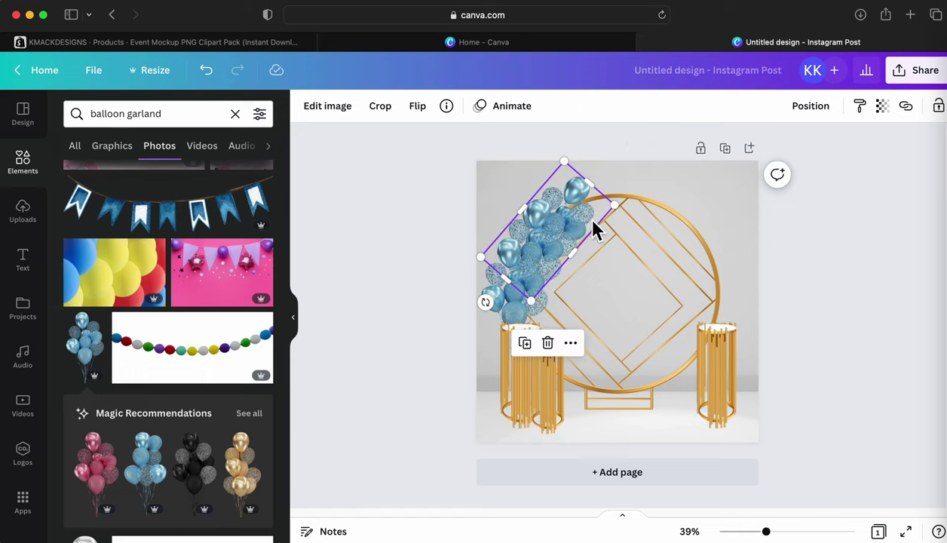
Move the garland up and right over the arch and send it back behind the arch.
{"action": "left_click_drag", "start_coordinate": [594, 223], "coordinate": [570, 245]}
{"action": "left_click_drag", "start_coordinate": [507, 299], "coordinate": [501, 295]}
{"action": "left_click_drag", "start_coordinate": [574, 211], "coordinate": [600, 203]}
{"action": "right_click", "coordinate": [600, 203]}
{"action": "left_click", "coordinate": [645, 296]}
{"action": "right_click", "coordinate": [622, 201]}
{"action": "left_click", "coordinate": [685, 294]}
{"action": "right_click", "coordinate": [607, 205]}
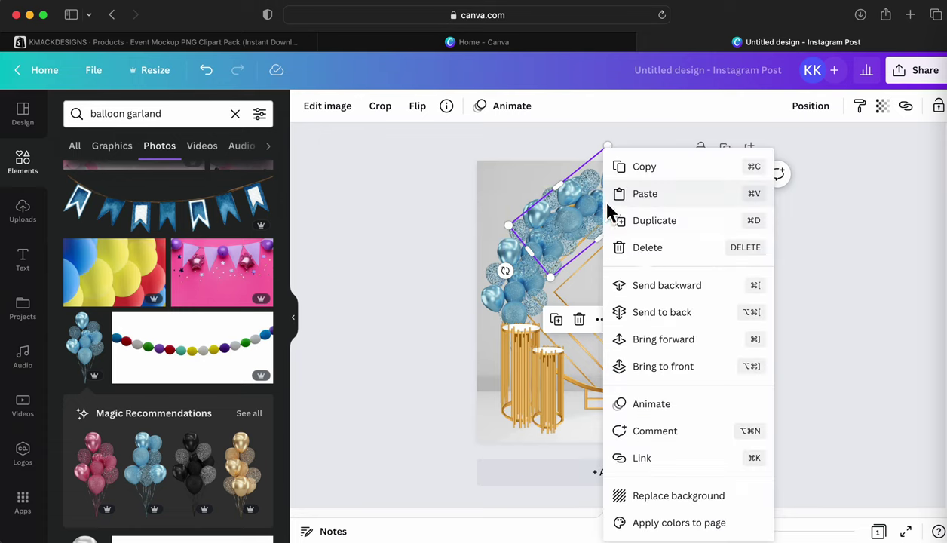
{"action": "left_click", "coordinate": [666, 289]}
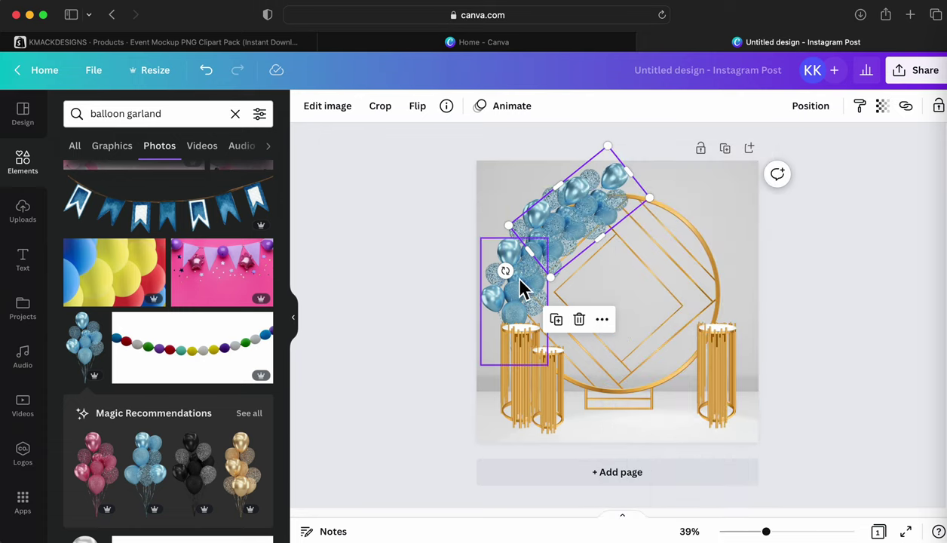
Rotate the garland about 10° clockwise and settle it at the arch's upper-left.
{"action": "left_click_drag", "start_coordinate": [507, 273], "coordinate": [496, 258]}
{"action": "mouse_move", "coordinate": [634, 205]}
{"action": "left_mouse_down"}
{"action": "mouse_move", "coordinate": [657, 210]}
{"action": "mouse_move", "coordinate": [649, 200]}
{"action": "mouse_move", "coordinate": [615, 216]}
{"action": "mouse_move", "coordinate": [639, 206]}
{"action": "left_mouse_up"}
{"action": "left_click", "coordinate": [805, 276]}
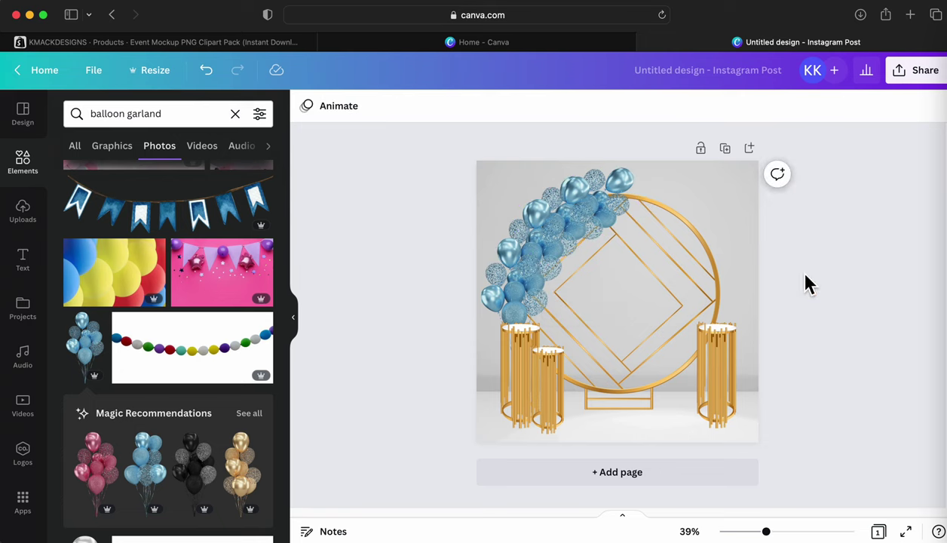
{"action": "scroll", "coordinate": [215, 446], "scroll_direction": "down", "scroll_amount": 2}
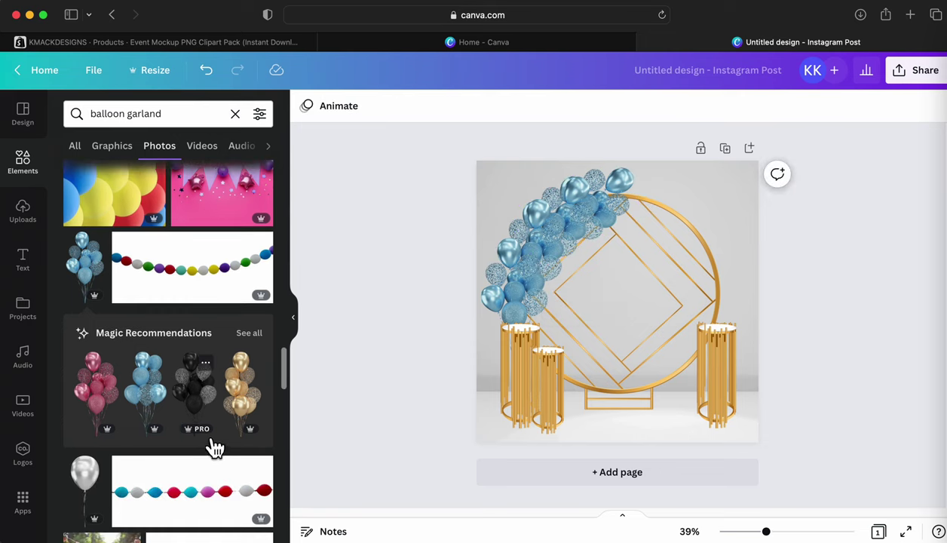
Add the light-blue balloon bunch from the recommendations and shrink it onto the arch's left side.
{"action": "left_click", "coordinate": [250, 333]}
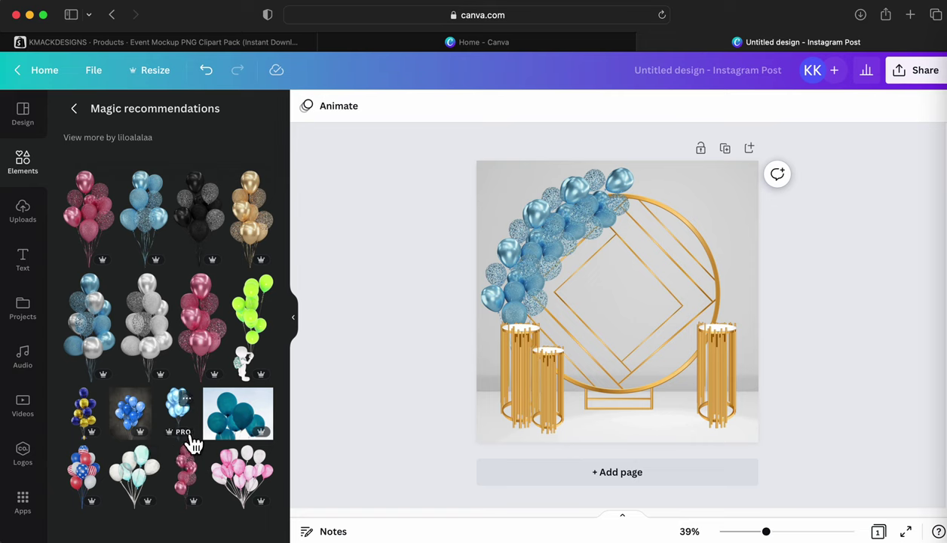
{"action": "left_click", "coordinate": [186, 399]}
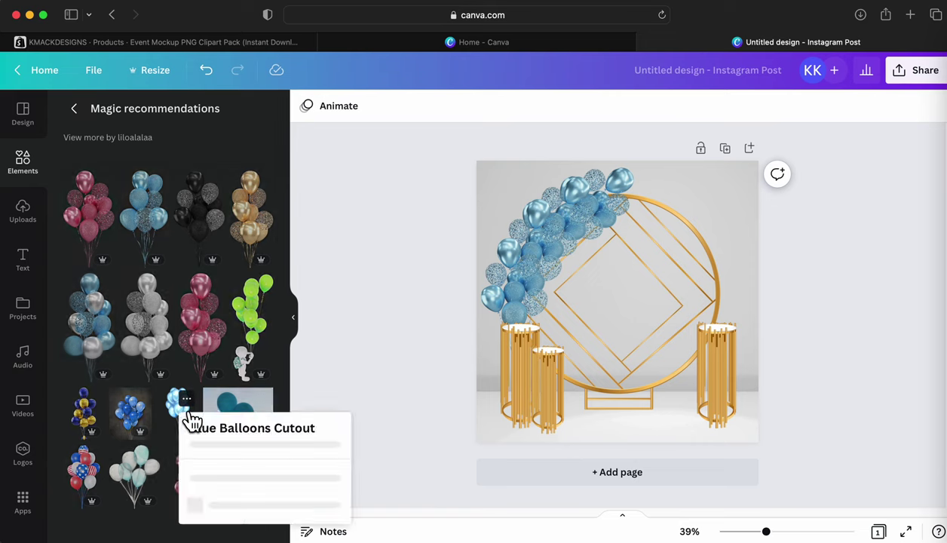
{"action": "left_click", "coordinate": [183, 404]}
{"action": "left_click", "coordinate": [181, 422]}
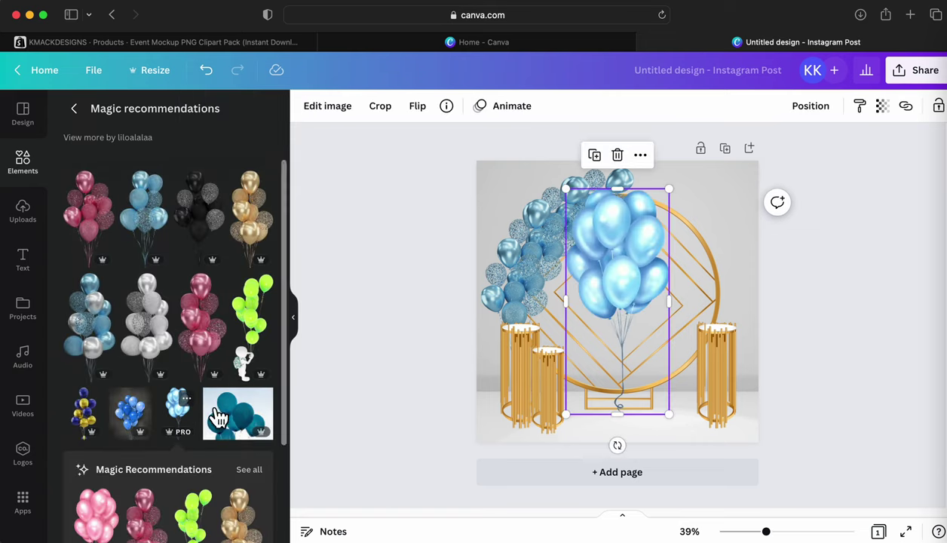
{"action": "left_click_drag", "start_coordinate": [677, 424], "coordinate": [526, 315]}
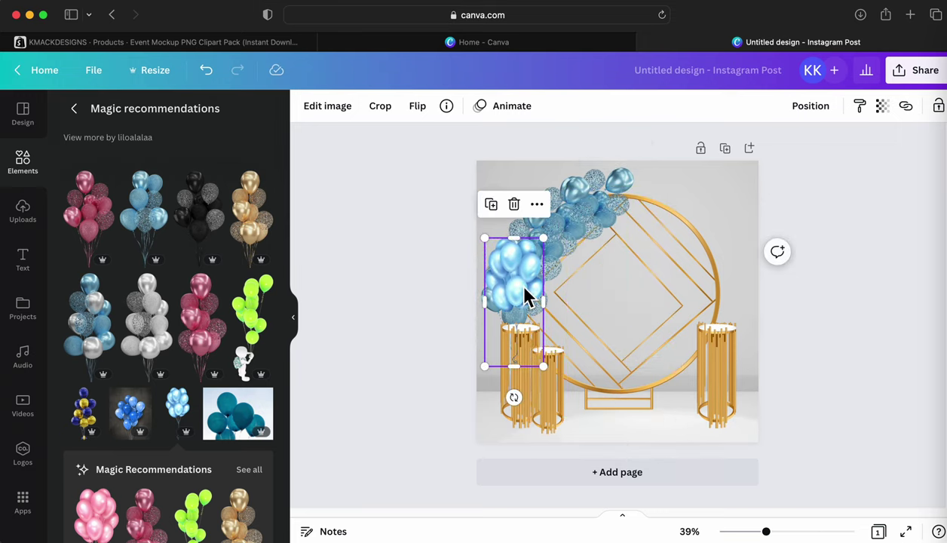
Layer the new balloon bunch one level back, behind the arch.
{"action": "right_click", "coordinate": [527, 315]}
{"action": "left_click", "coordinate": [609, 312]}
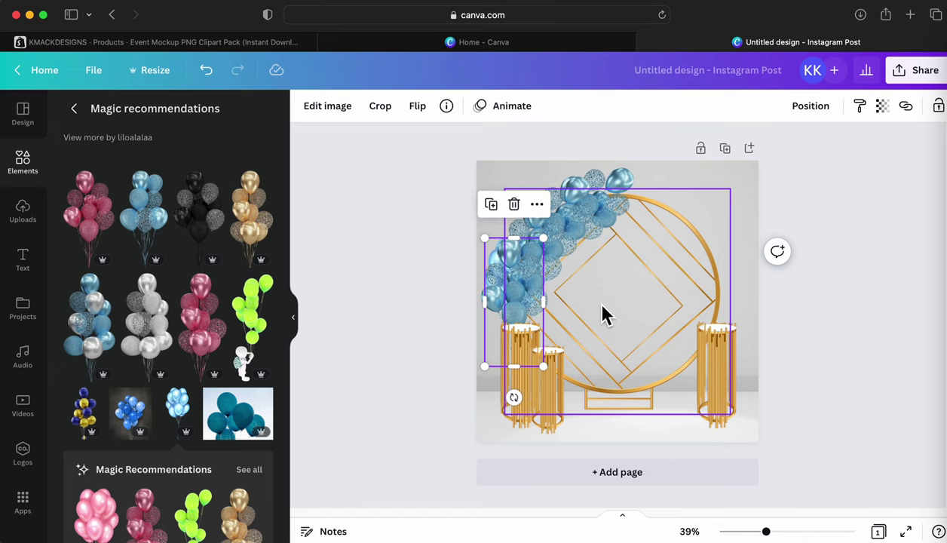
{"action": "key", "text": "super+z"}
{"action": "right_click", "coordinate": [534, 277]}
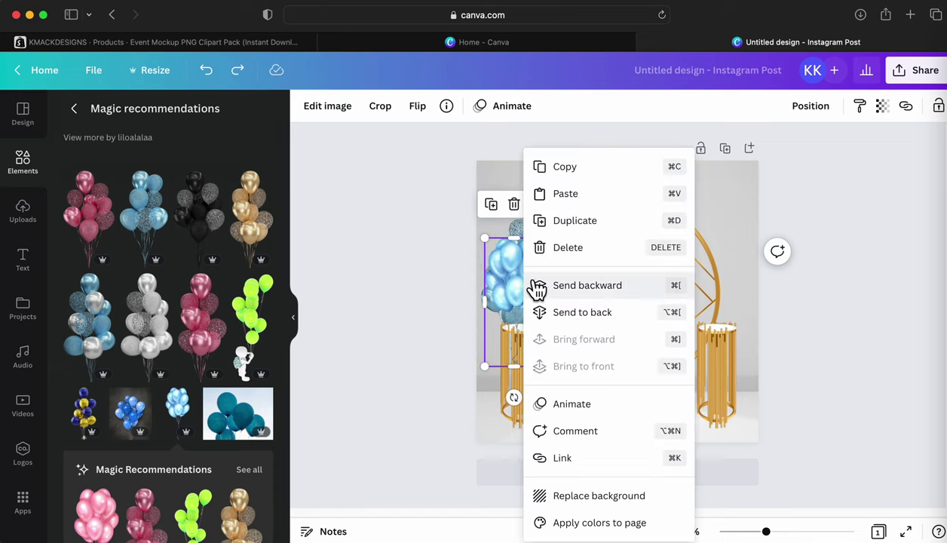
{"action": "left_click", "coordinate": [593, 305]}
{"action": "right_click", "coordinate": [539, 302]}
{"action": "left_click", "coordinate": [566, 302]}
{"action": "right_click", "coordinate": [510, 296]}
{"action": "left_click", "coordinate": [549, 286]}
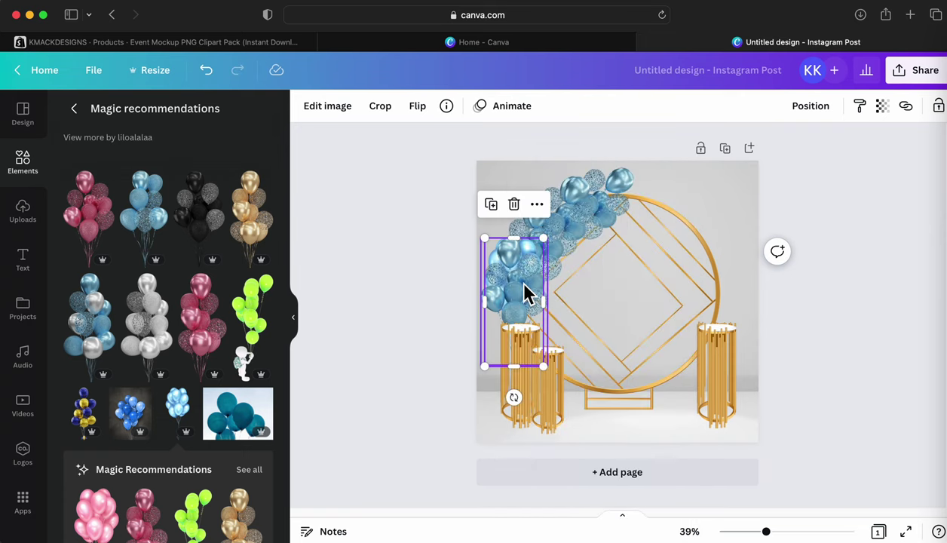
Enlarge and slightly tilt the bunch, tucking it behind the upper garland balloons.
{"action": "left_click_drag", "start_coordinate": [551, 247], "coordinate": [560, 238]}
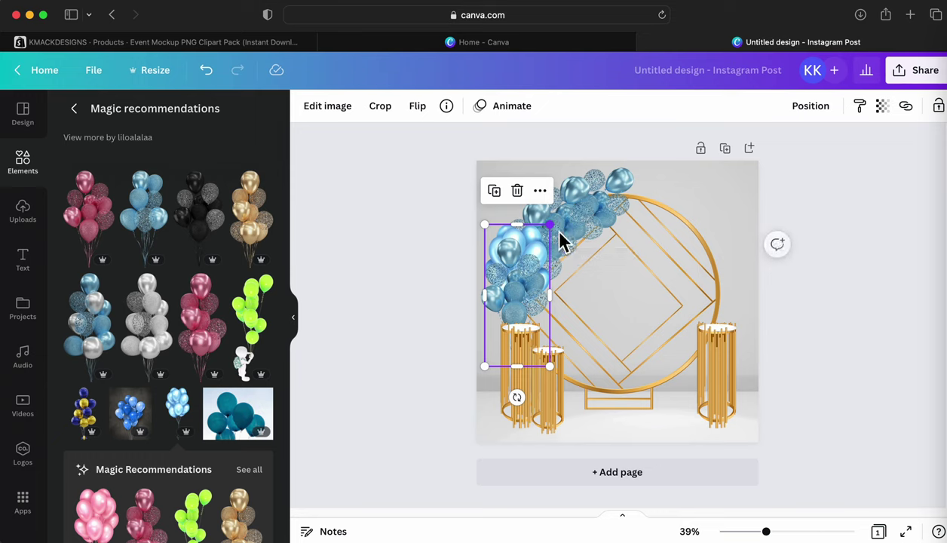
{"action": "left_click_drag", "start_coordinate": [519, 399], "coordinate": [505, 399]}
{"action": "left_click_drag", "start_coordinate": [545, 242], "coordinate": [539, 264]}
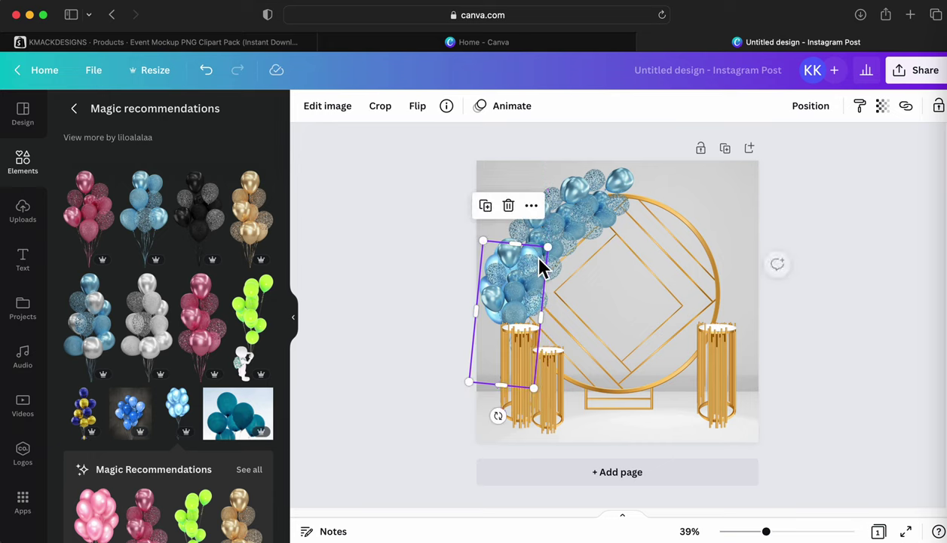
{"action": "key", "text": "super+bracketright"}
{"action": "left_click_drag", "start_coordinate": [524, 309], "coordinate": [554, 234]}
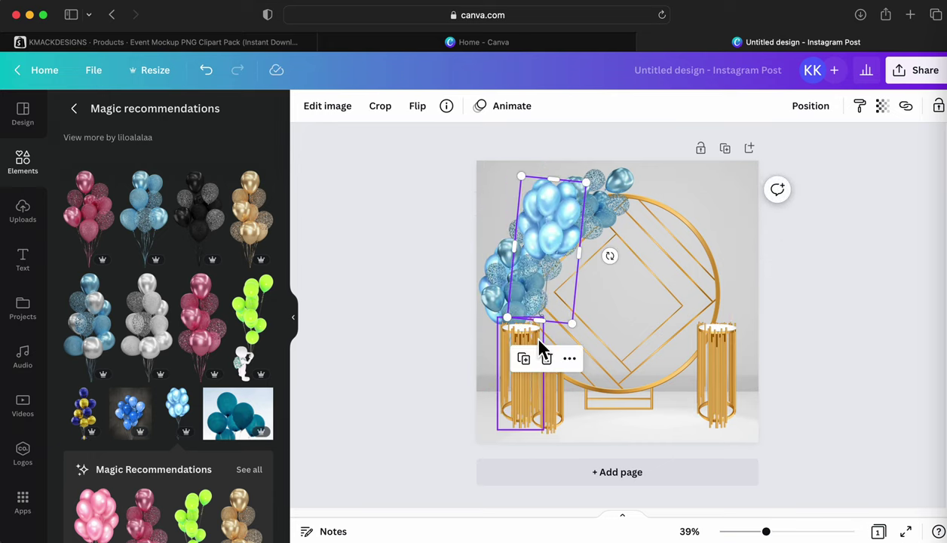
{"action": "right_click", "coordinate": [564, 301]}
{"action": "left_click", "coordinate": [616, 312]}
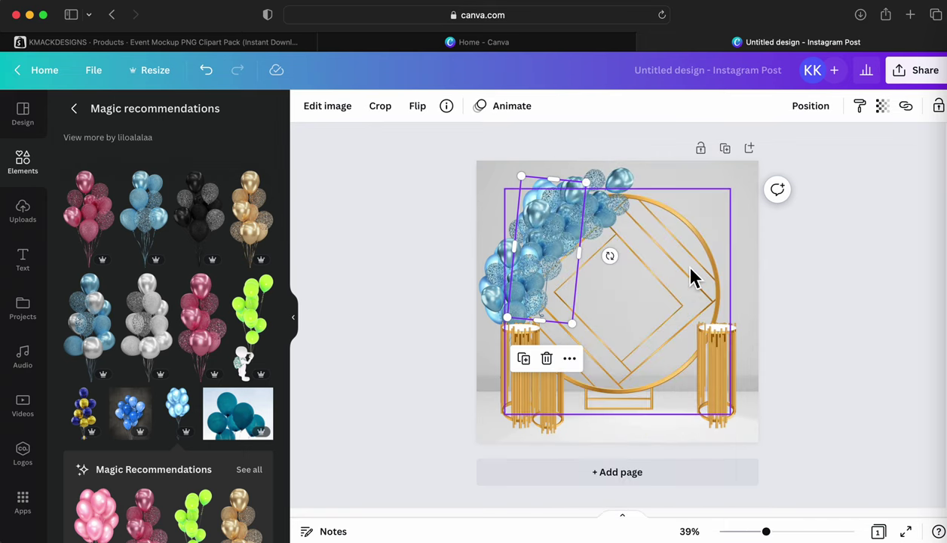
{"action": "mouse_move", "coordinate": [540, 196]}
{"action": "left_mouse_down"}
{"action": "mouse_move", "coordinate": [523, 197]}
{"action": "mouse_move", "coordinate": [526, 208]}
{"action": "left_mouse_up"}
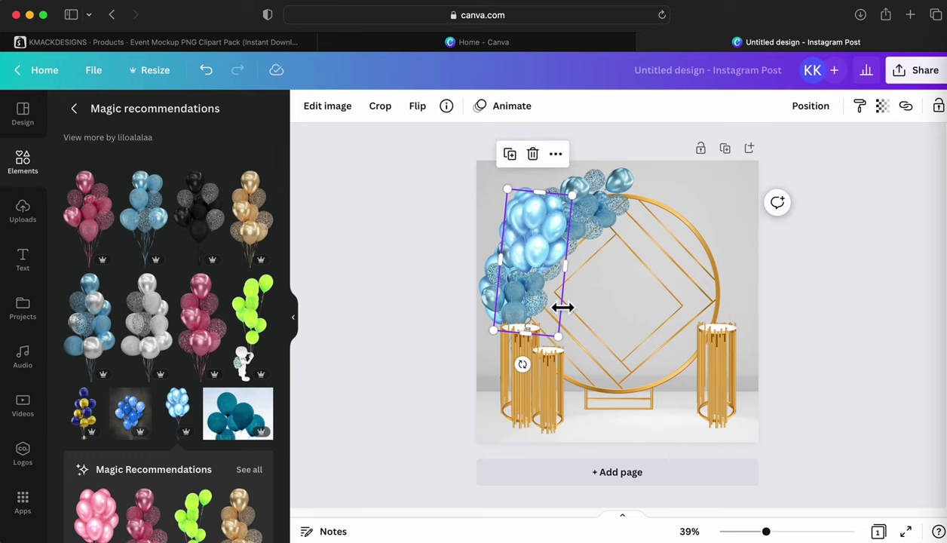
Shorten the bunch and rotate it to follow the arch, moving it over the arch top.
{"action": "left_click_drag", "start_coordinate": [552, 259], "coordinate": [573, 228]}
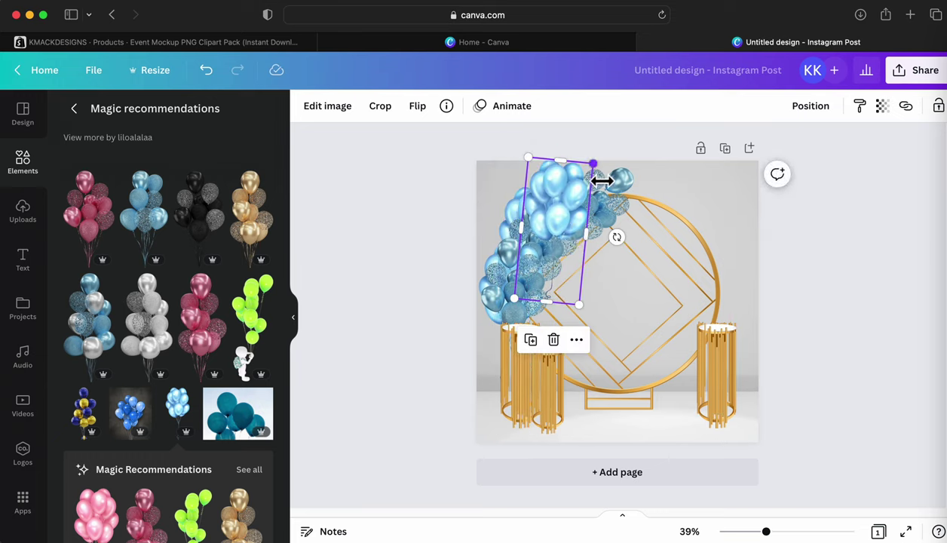
{"action": "left_click_drag", "start_coordinate": [555, 307], "coordinate": [569, 253]}
{"action": "left_click_drag", "start_coordinate": [623, 214], "coordinate": [558, 150]}
{"action": "left_click_drag", "start_coordinate": [570, 197], "coordinate": [598, 197]}
Send the balloon bunch back four layers.
{"action": "right_click", "coordinate": [598, 196]}
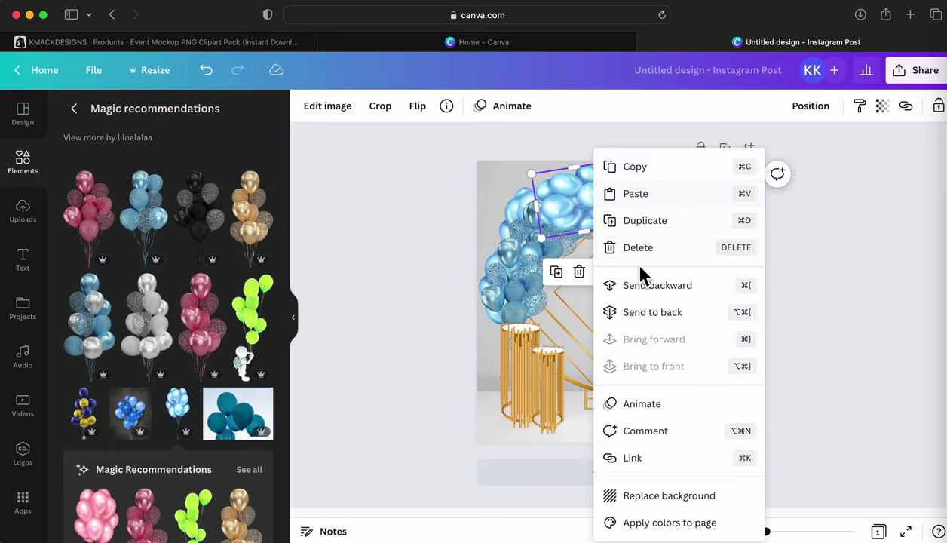
{"action": "left_click", "coordinate": [658, 295]}
{"action": "right_click", "coordinate": [586, 205]}
{"action": "left_click", "coordinate": [652, 285]}
{"action": "right_click", "coordinate": [586, 192]}
{"action": "left_click", "coordinate": [650, 285]}
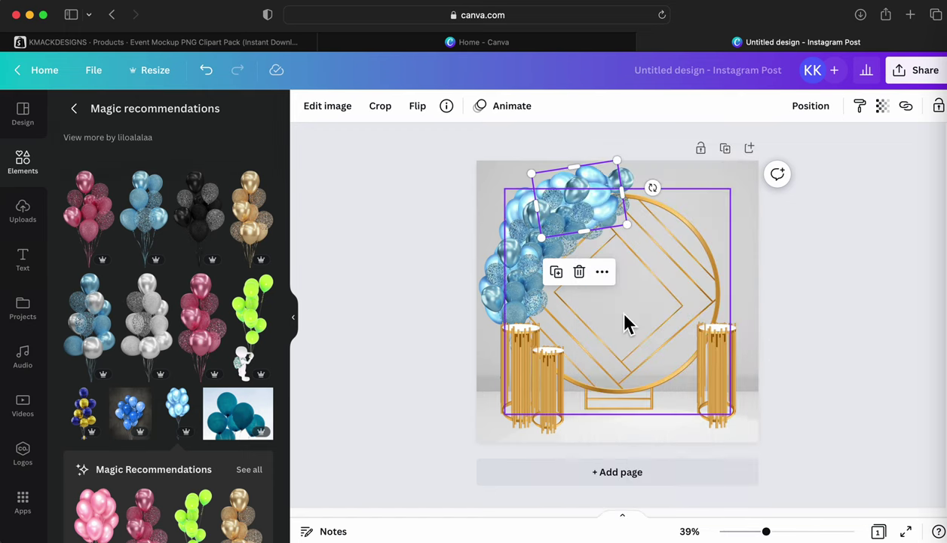
{"action": "right_click", "coordinate": [589, 185]}
{"action": "left_click", "coordinate": [670, 287]}
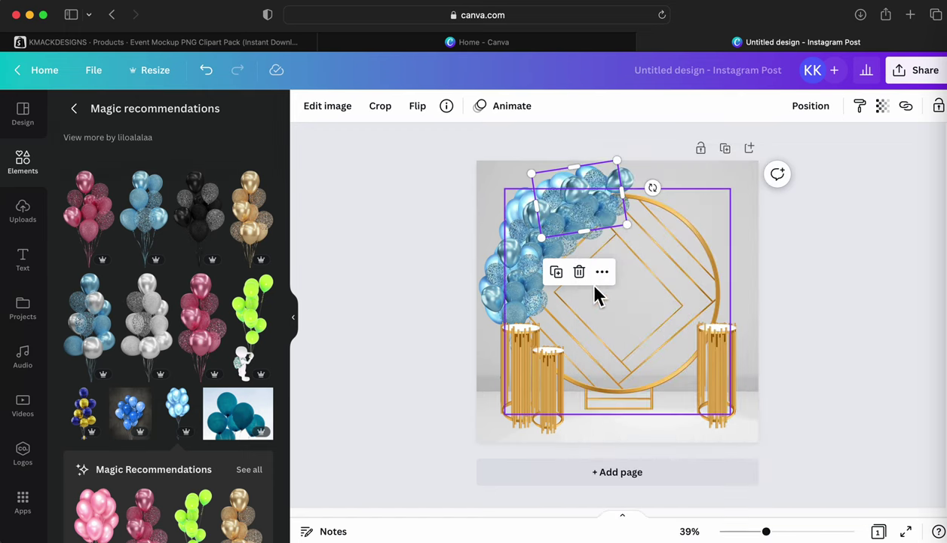
Rotate the cluster to about -82°, narrow it, and put it behind the garland.
{"action": "left_click_drag", "start_coordinate": [654, 190], "coordinate": [665, 219]}
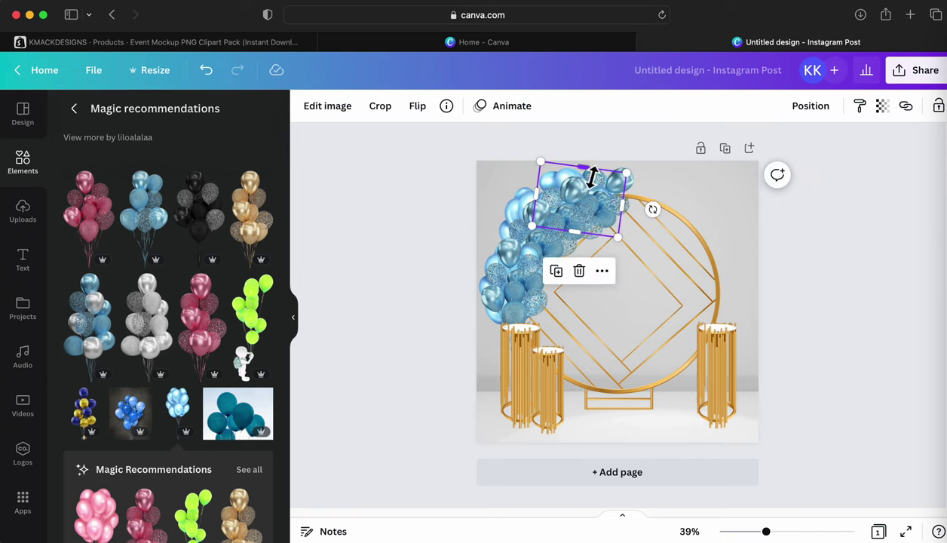
{"action": "left_click_drag", "start_coordinate": [548, 182], "coordinate": [554, 186]}
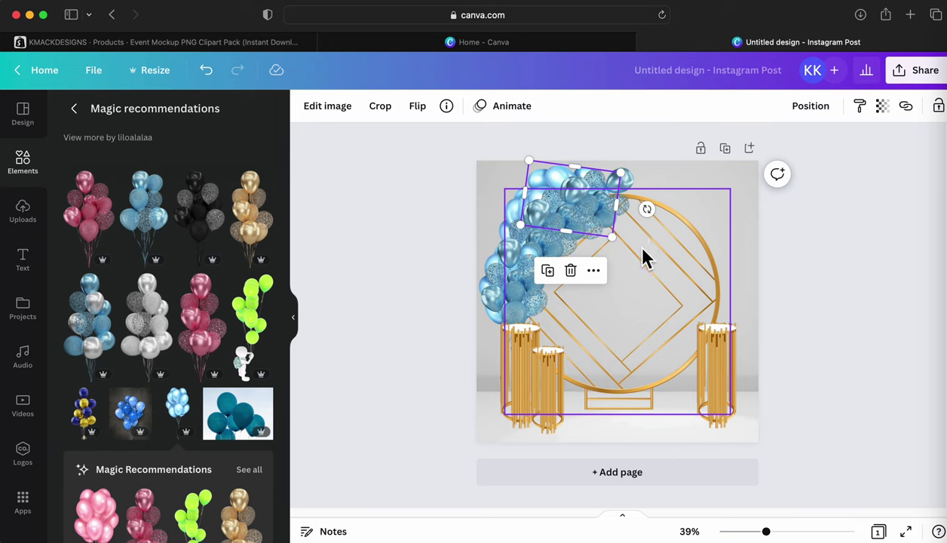
{"action": "left_click_drag", "start_coordinate": [653, 212], "coordinate": [611, 198]}
{"action": "right_click", "coordinate": [616, 199]}
{"action": "left_click", "coordinate": [649, 315]}
Reshape the balloon cluster and shift it along the arch.
{"action": "left_click", "coordinate": [664, 235]}
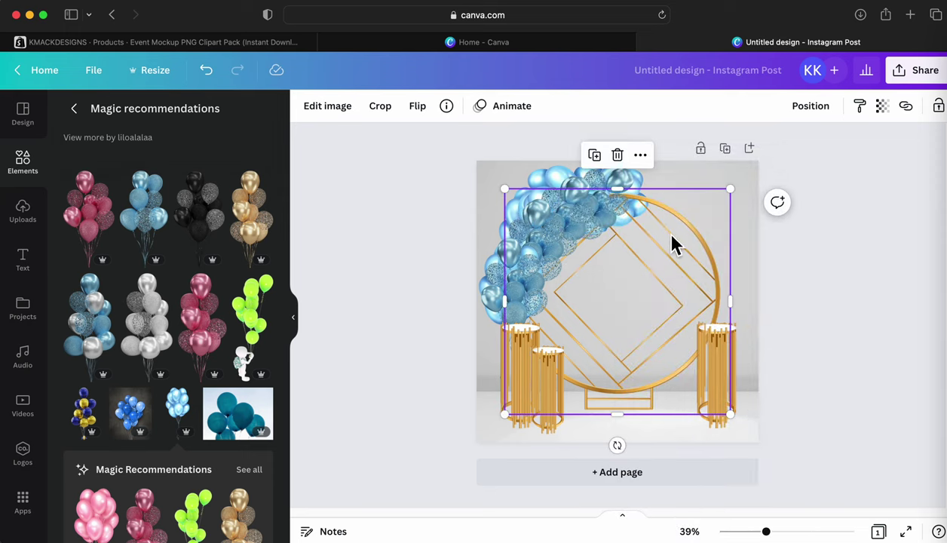
{"action": "left_click", "coordinate": [663, 190]}
{"action": "left_click", "coordinate": [624, 185]}
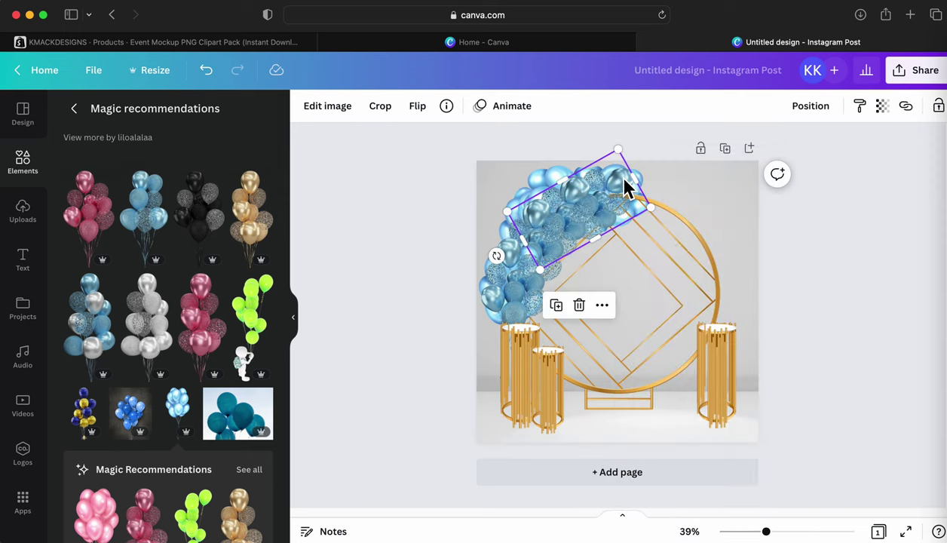
{"action": "left_click", "coordinate": [645, 179]}
{"action": "left_click", "coordinate": [645, 181]}
{"action": "left_click_drag", "start_coordinate": [644, 181], "coordinate": [652, 215]}
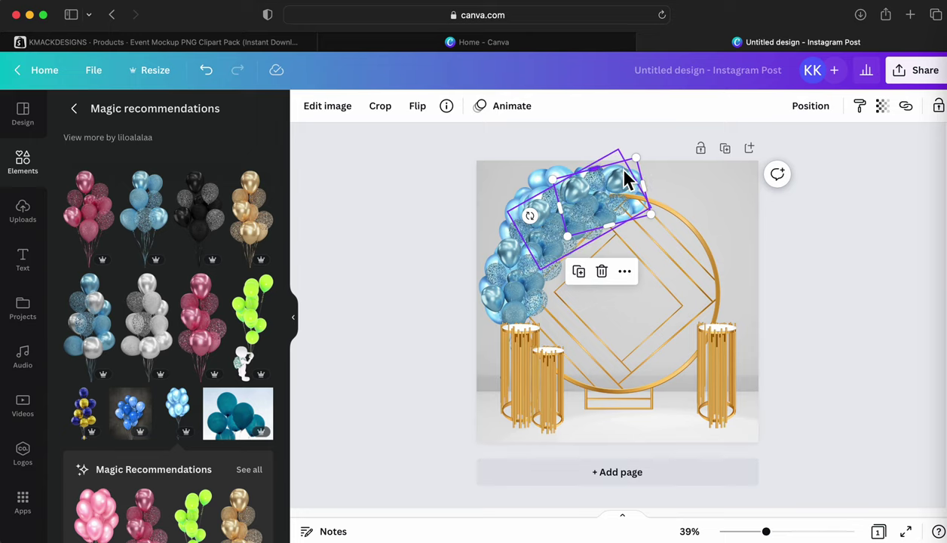
{"action": "left_click_drag", "start_coordinate": [635, 174], "coordinate": [644, 173]}
{"action": "left_click", "coordinate": [794, 293]}
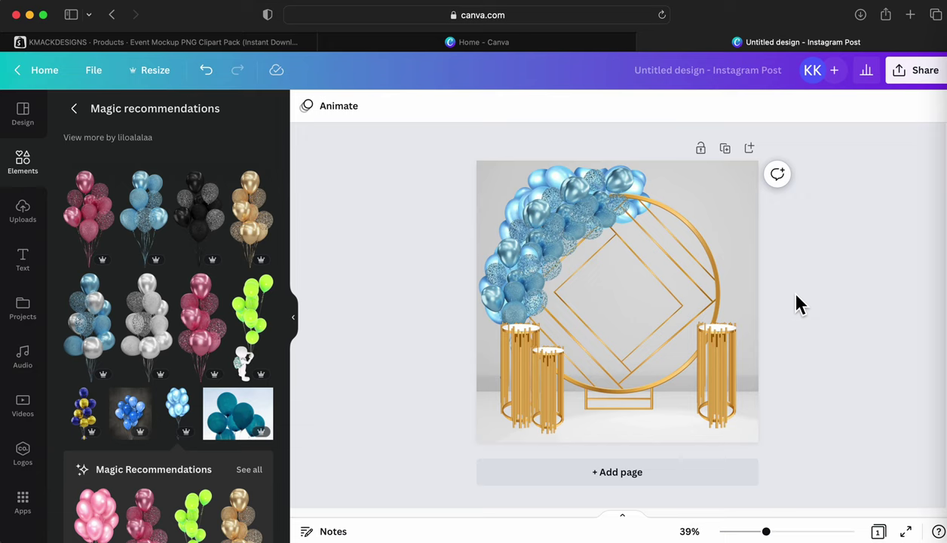
Resize the smaller top balloon piece to w:204 h:281 and zoom the view to 80%.
{"action": "left_click", "coordinate": [612, 180]}
{"action": "left_click", "coordinate": [645, 185]}
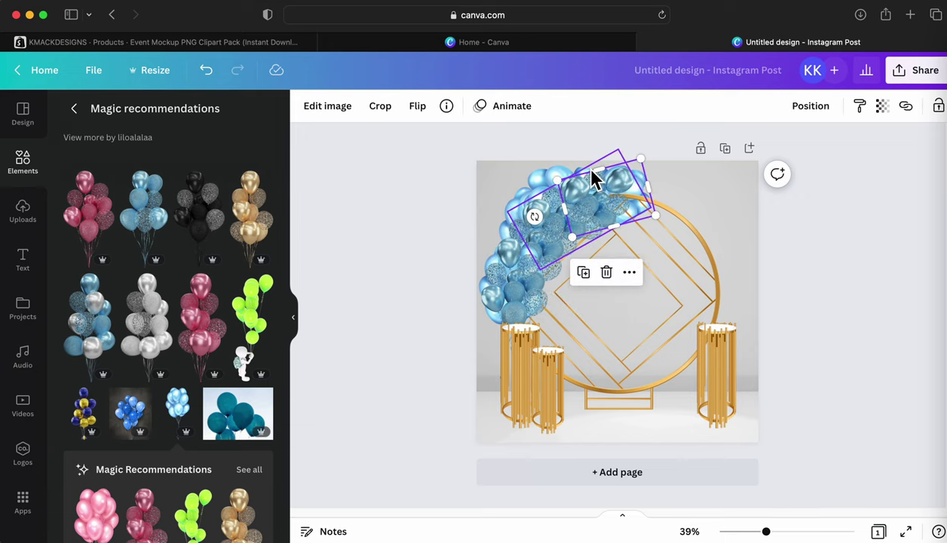
{"action": "mouse_move", "coordinate": [602, 171]}
{"action": "left_mouse_down"}
{"action": "mouse_move", "coordinate": [600, 163]}
{"action": "mouse_move", "coordinate": [601, 170]}
{"action": "left_mouse_up"}
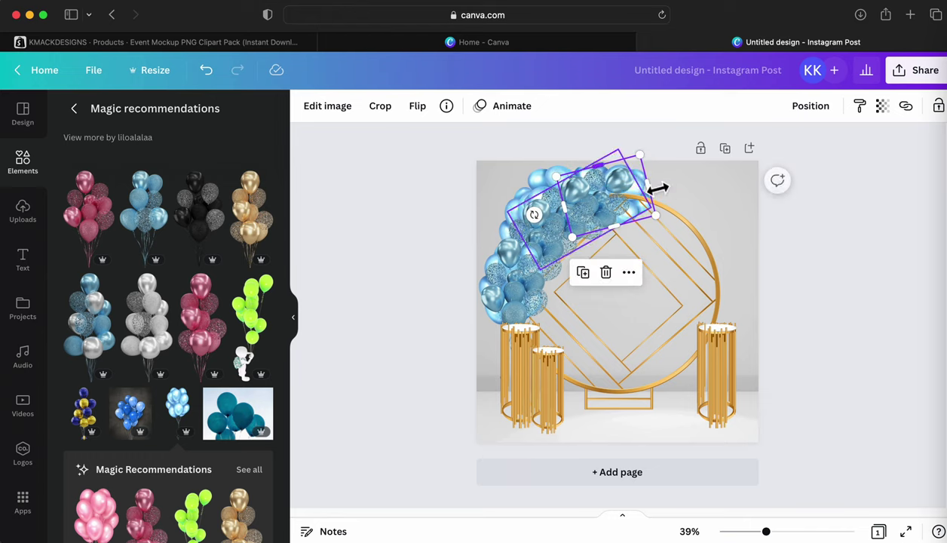
{"action": "left_click_drag", "start_coordinate": [656, 214], "coordinate": [644, 217]}
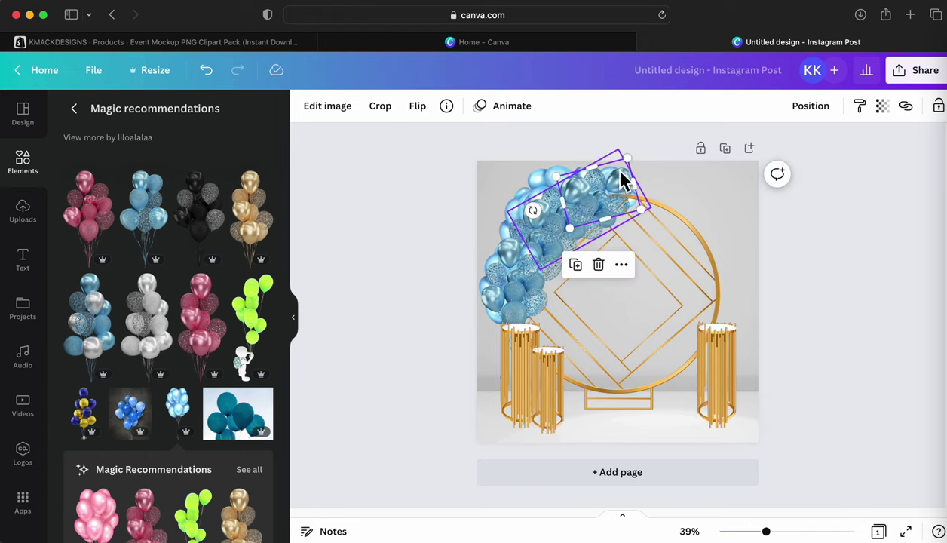
{"action": "left_click_drag", "start_coordinate": [766, 531], "coordinate": [791, 531]}
Resize a balloon piece to w:219 h:295 and move it left and down.
{"action": "scroll", "coordinate": [656, 354], "scroll_direction": "up", "scroll_amount": 5}
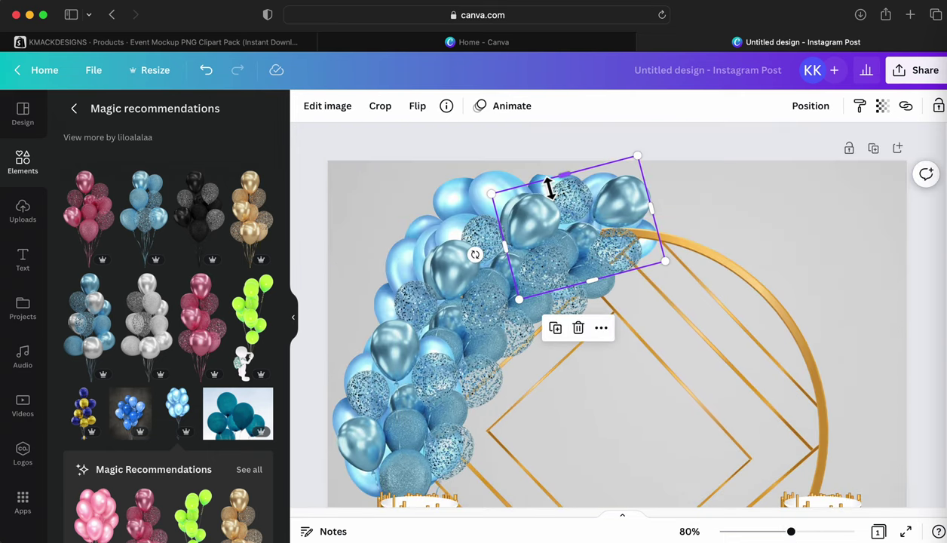
{"action": "left_click_drag", "start_coordinate": [544, 187], "coordinate": [542, 190]}
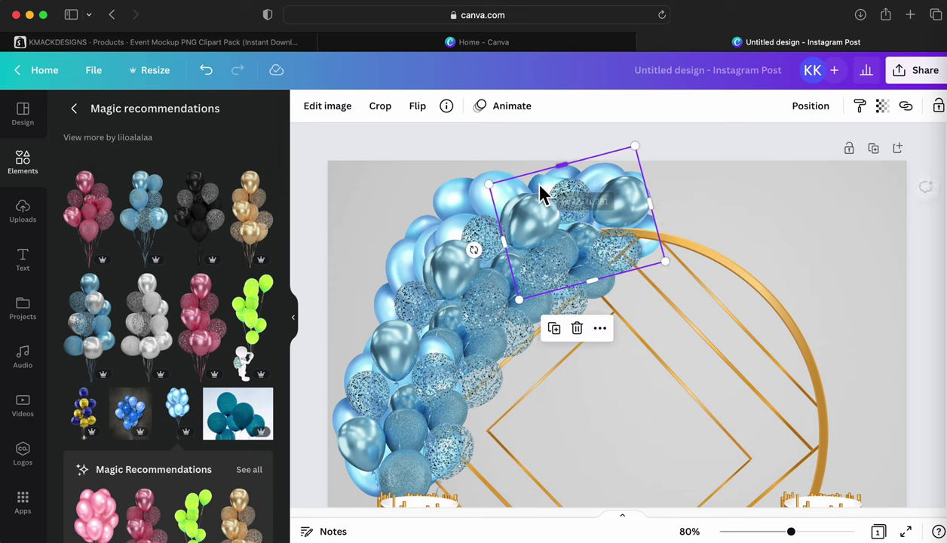
{"action": "left_click", "coordinate": [475, 187]}
{"action": "left_click_drag", "start_coordinate": [628, 196], "coordinate": [617, 206]}
{"action": "left_click_drag", "start_coordinate": [619, 207], "coordinate": [624, 205]}
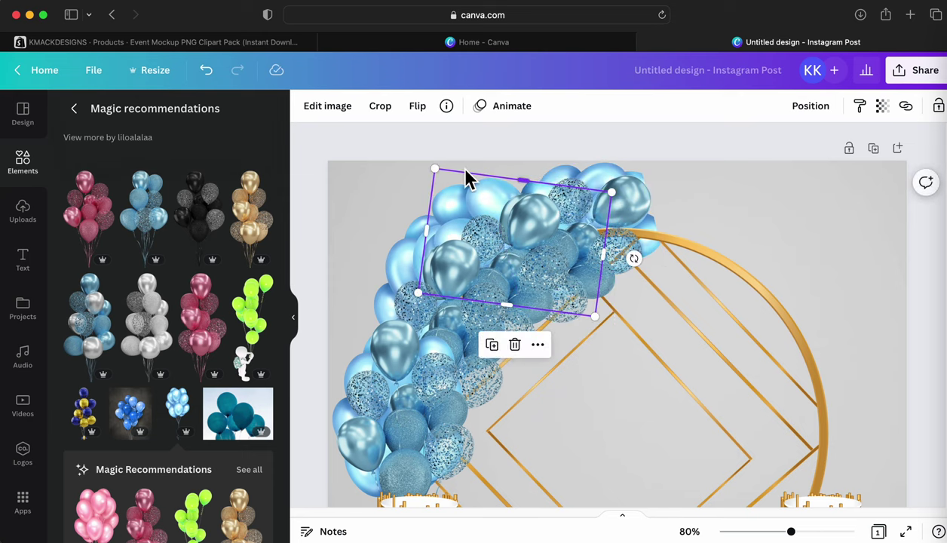
{"action": "left_click_drag", "start_coordinate": [448, 179], "coordinate": [468, 168]}
{"action": "left_click_drag", "start_coordinate": [419, 293], "coordinate": [450, 288]}
{"action": "left_click_drag", "start_coordinate": [486, 187], "coordinate": [618, 190]}
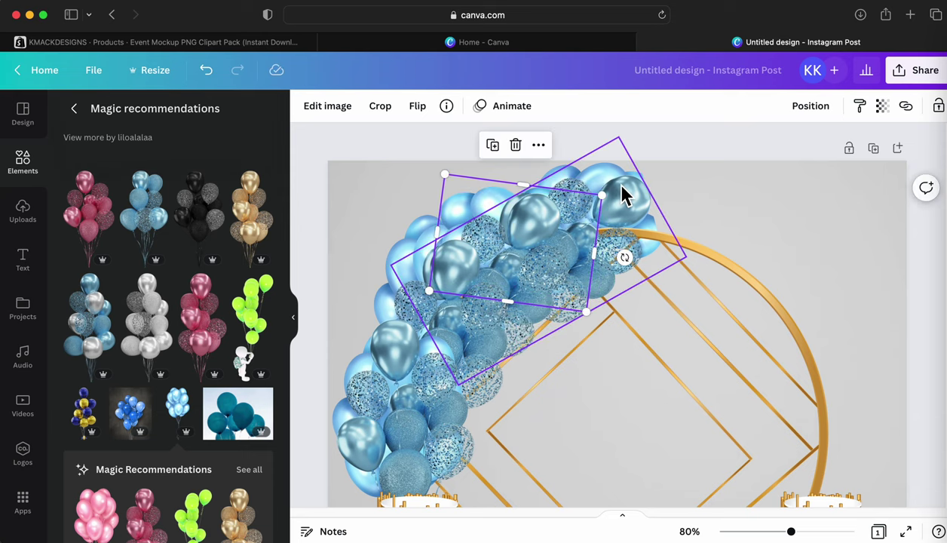
Rotate the balloon cluster to 175°, resize it, and fine-tune its position over the arch.
{"action": "left_click", "coordinate": [556, 176]}
{"action": "left_click", "coordinate": [559, 172]}
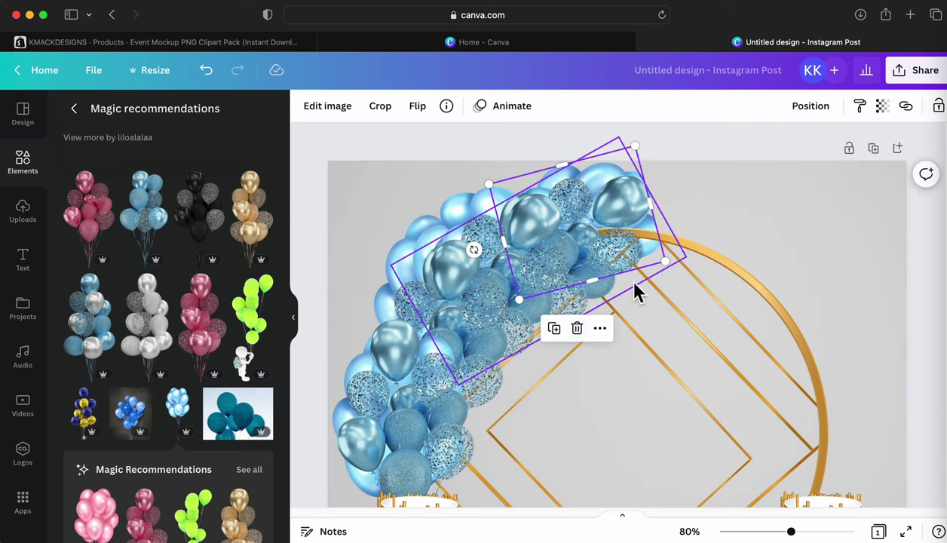
{"action": "left_click_drag", "start_coordinate": [473, 253], "coordinate": [457, 274]}
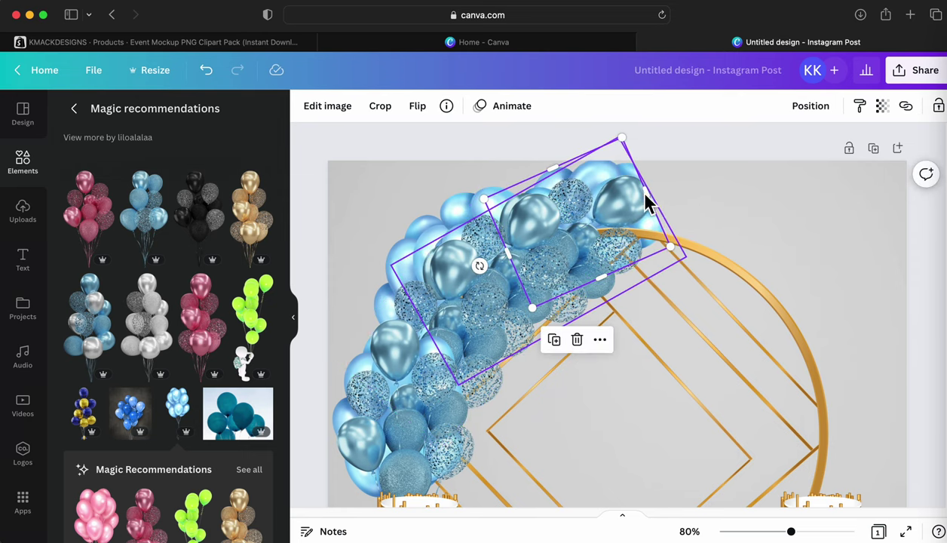
{"action": "left_click_drag", "start_coordinate": [651, 203], "coordinate": [668, 206]}
{"action": "left_click_drag", "start_coordinate": [683, 248], "coordinate": [643, 235]}
{"action": "left_click_drag", "start_coordinate": [584, 163], "coordinate": [619, 169]}
{"action": "mouse_move", "coordinate": [490, 197]}
{"action": "left_mouse_down"}
{"action": "mouse_move", "coordinate": [504, 179]}
{"action": "mouse_move", "coordinate": [495, 180]}
{"action": "left_mouse_up"}
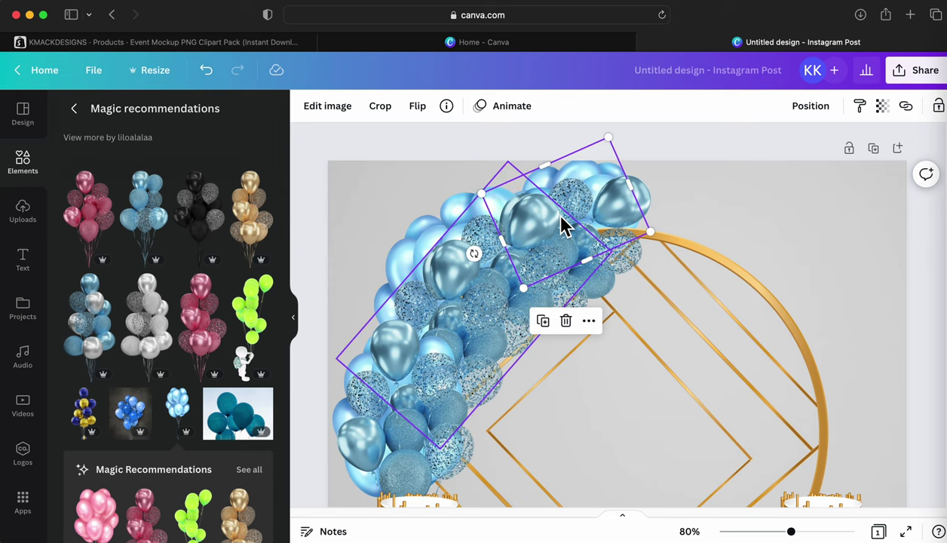
Shift the underlying balloon layer slightly down and select the gold arch.
{"action": "left_click", "coordinate": [561, 221]}
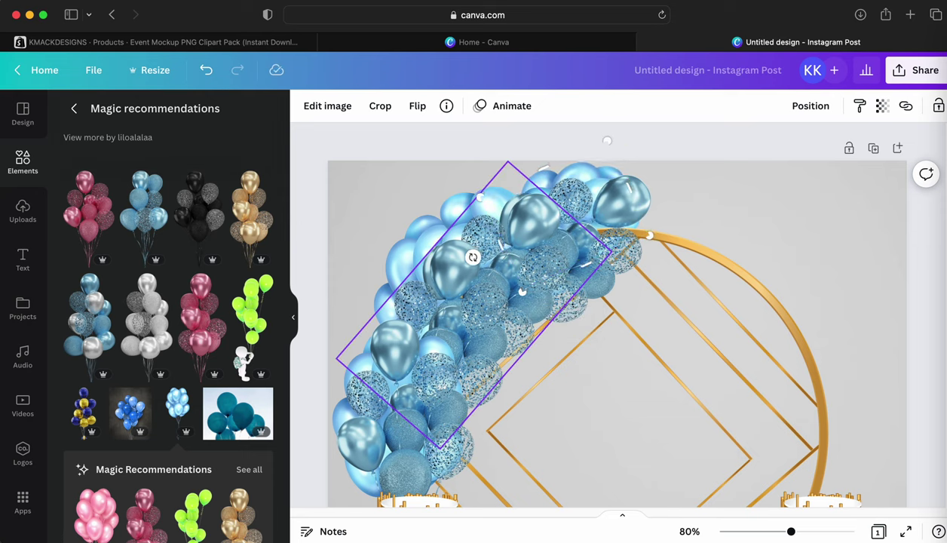
{"action": "left_click_drag", "start_coordinate": [517, 292], "coordinate": [517, 296]}
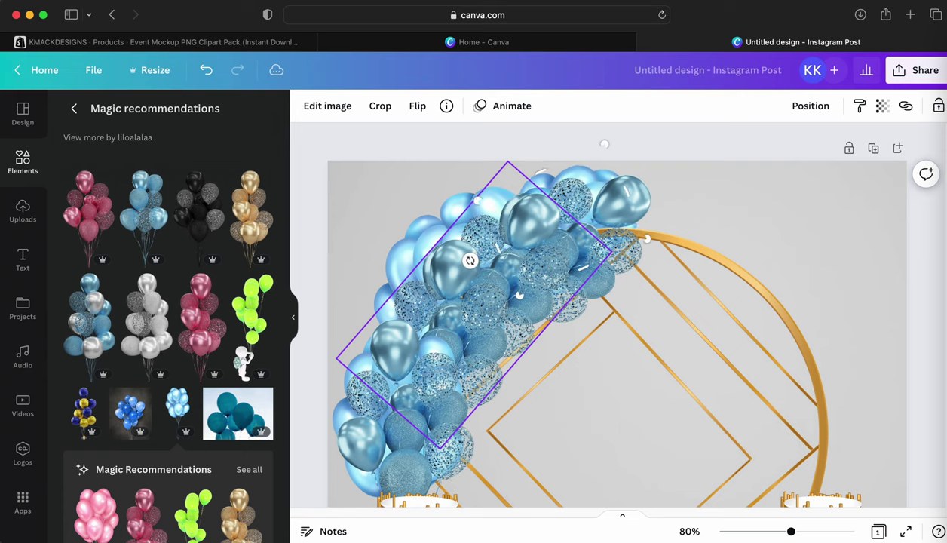
{"action": "left_click", "coordinate": [883, 226]}
{"action": "left_click", "coordinate": [837, 237]}
Zoom the canvas out to 49% to see the whole arch design.
{"action": "left_click", "coordinate": [888, 271]}
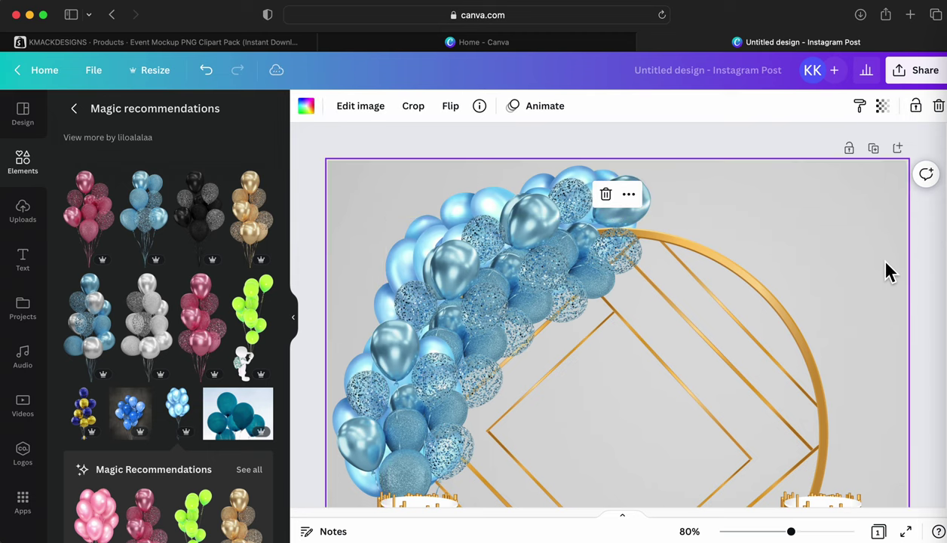
{"action": "scroll", "coordinate": [887, 270], "scroll_direction": "down", "scroll_amount": 2}
{"action": "scroll", "coordinate": [887, 286], "scroll_direction": "down", "scroll_amount": 1}
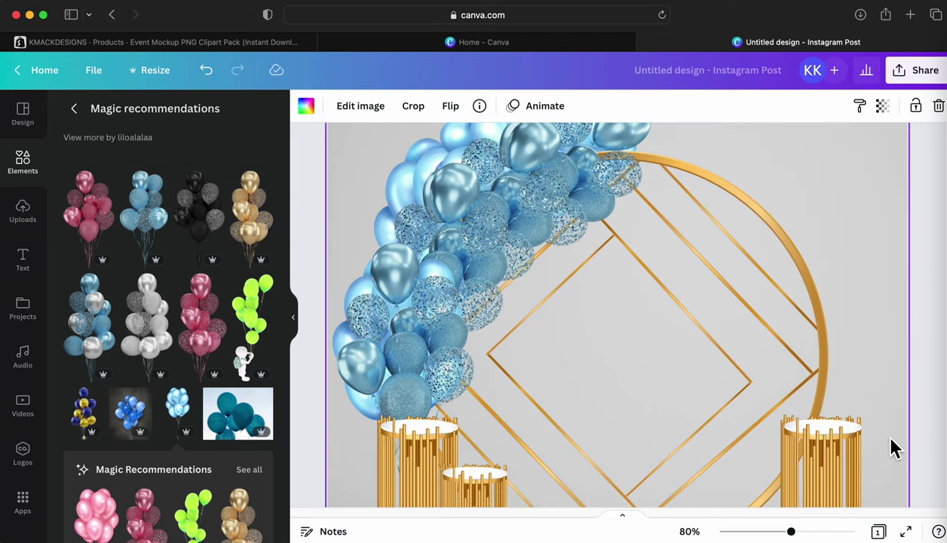
{"action": "left_click_drag", "start_coordinate": [786, 538], "coordinate": [783, 538]}
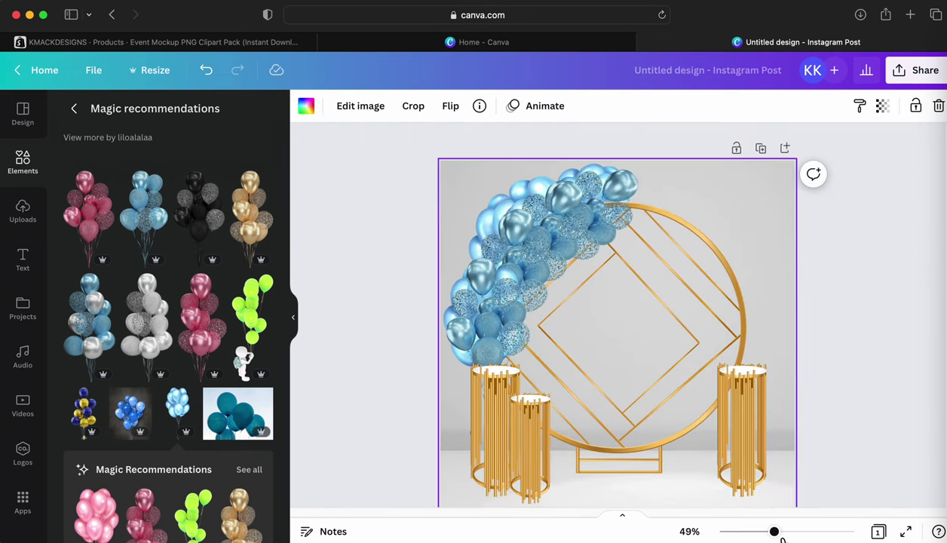
{"action": "scroll", "coordinate": [831, 364], "scroll_direction": "down", "scroll_amount": 1}
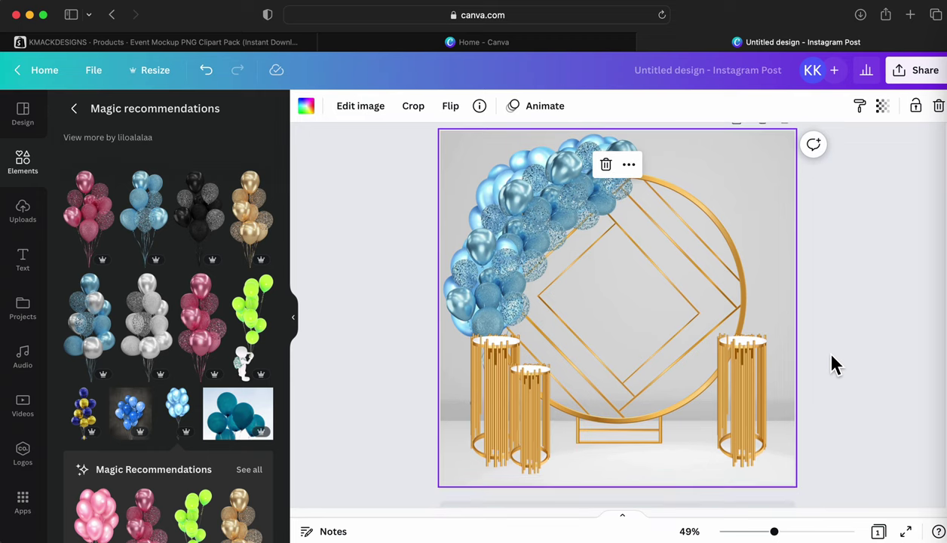
{"action": "scroll", "coordinate": [285, 365], "scroll_direction": "down", "scroll_amount": 3}
{"action": "scroll", "coordinate": [198, 351], "scroll_direction": "up", "scroll_amount": 3}
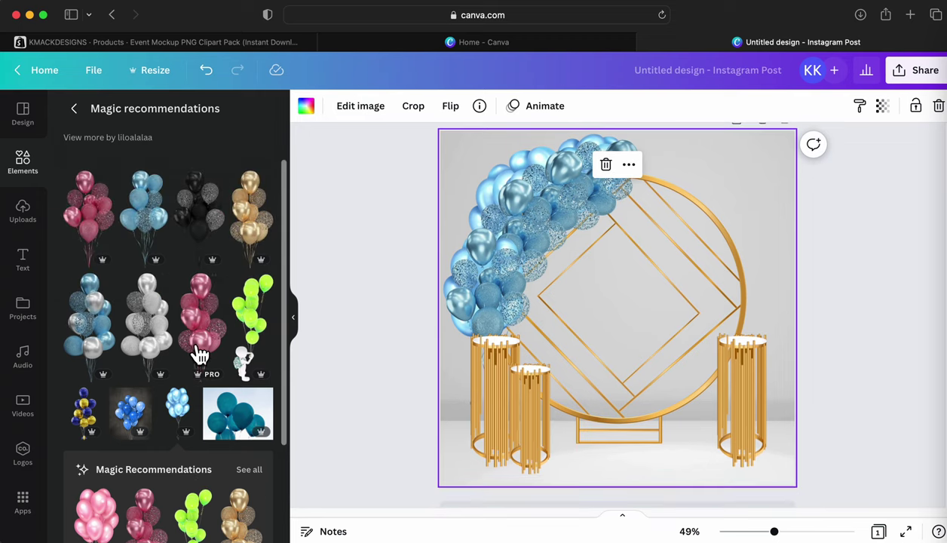
Return the Elements panel to the 'balloon garland' Photos results.
{"action": "left_click", "coordinate": [41, 234]}
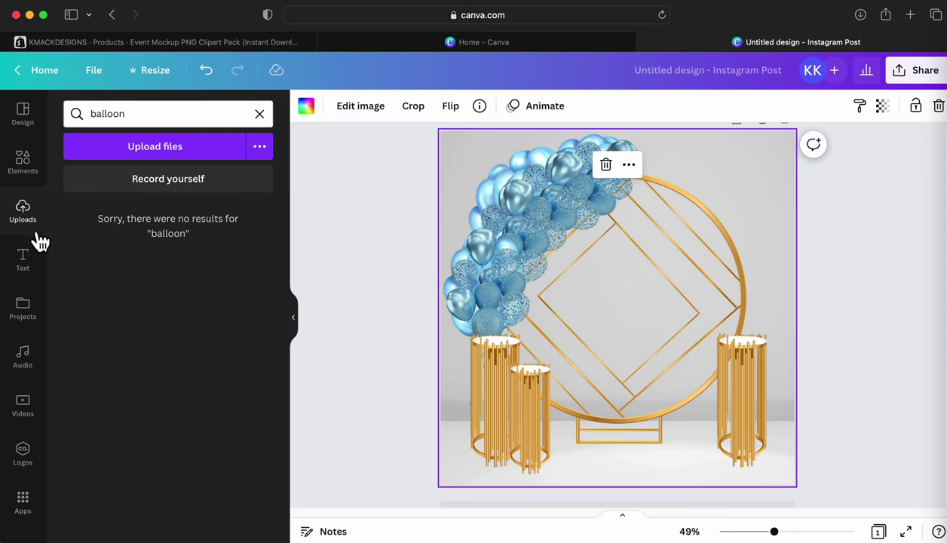
{"action": "left_click", "coordinate": [25, 170]}
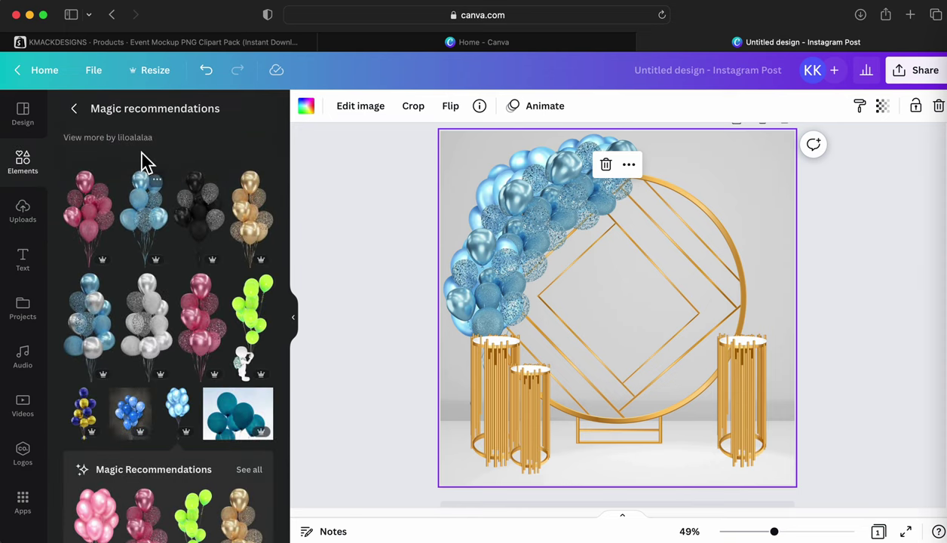
{"action": "left_click", "coordinate": [70, 110]}
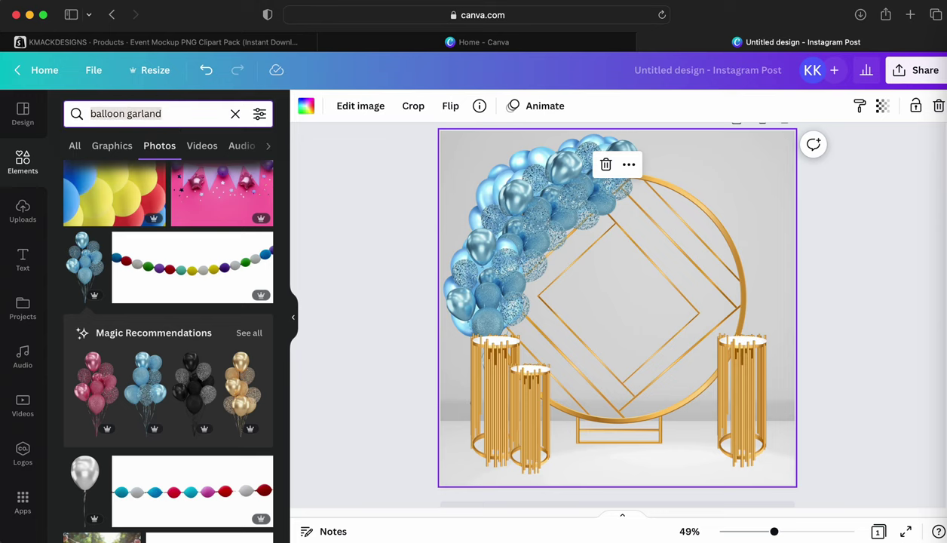
Search Elements for 'square', then refine the query to 'square frame' and browse the results.
{"action": "triple_click", "coordinate": [165, 113]}
{"action": "key", "text": "BackSpace"}
{"action": "type", "text": "squar"}
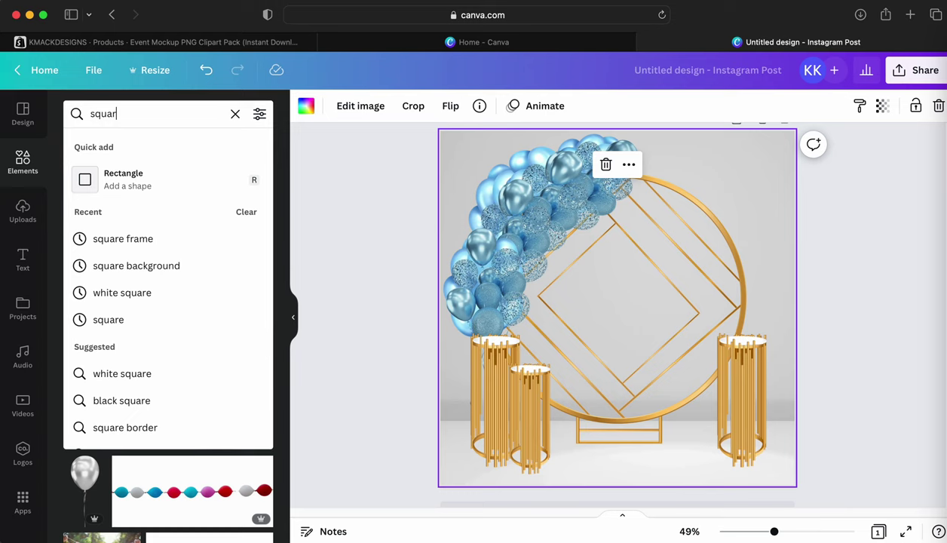
{"action": "type", "text": "e"}
{"action": "key", "text": "Return"}
{"action": "scroll", "coordinate": [179, 401], "scroll_direction": "down", "scroll_amount": 5}
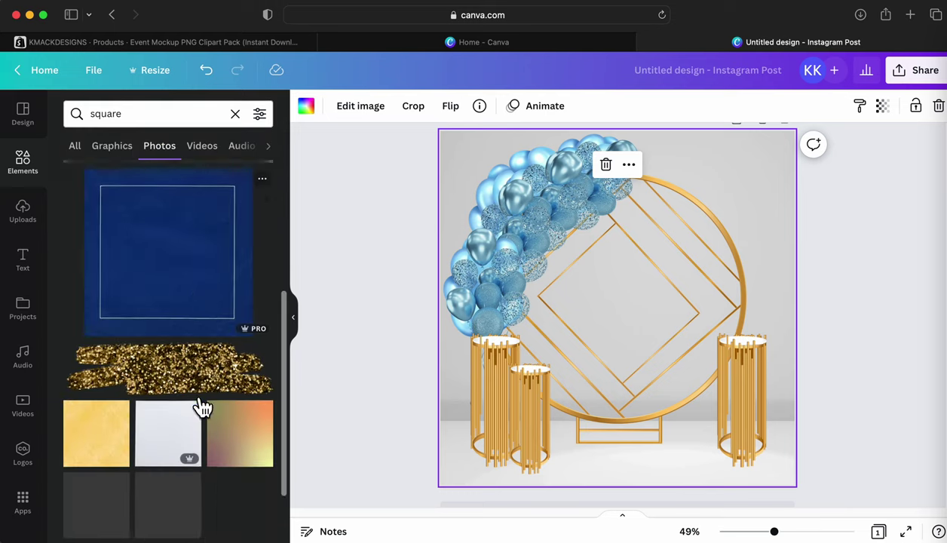
{"action": "left_click", "coordinate": [182, 125]}
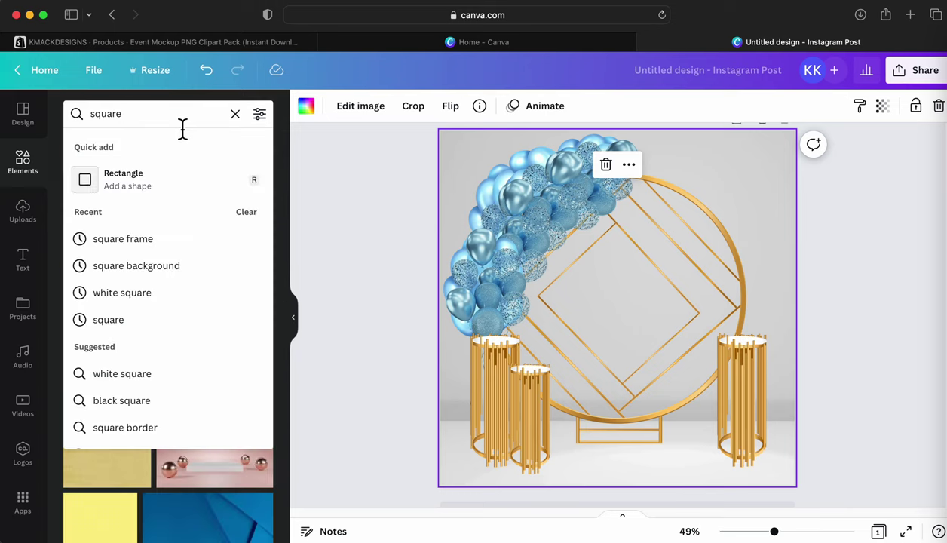
{"action": "type", "text": "f"}
{"action": "key", "text": "BackSpace"}
{"action": "type", "text": "frame"}
{"action": "key", "text": "Return"}
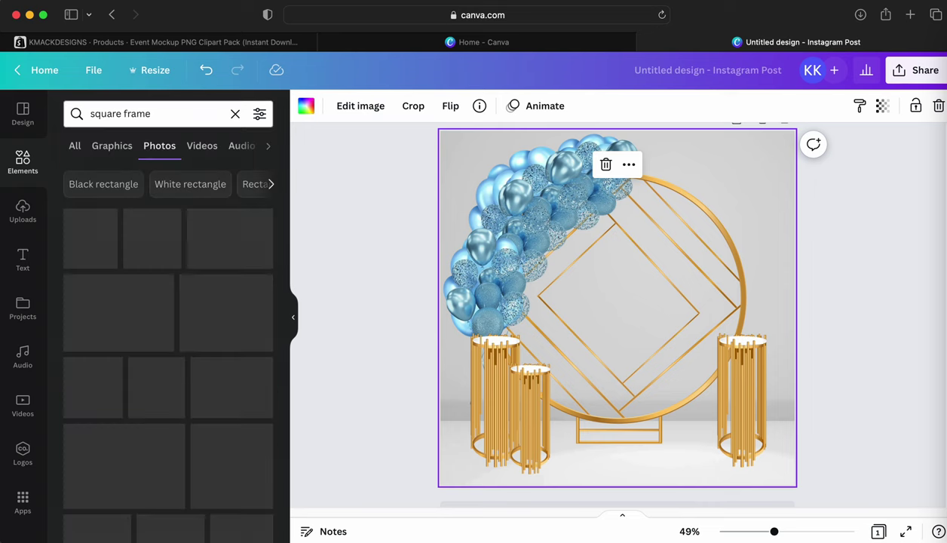
{"action": "scroll", "coordinate": [223, 381], "scroll_direction": "down", "scroll_amount": 5}
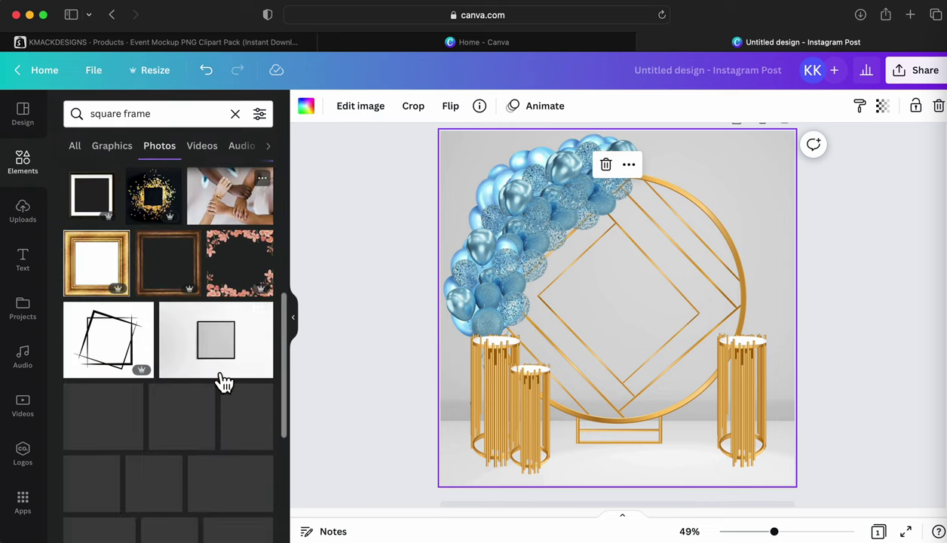
{"action": "scroll", "coordinate": [224, 381], "scroll_direction": "down", "scroll_amount": 4}
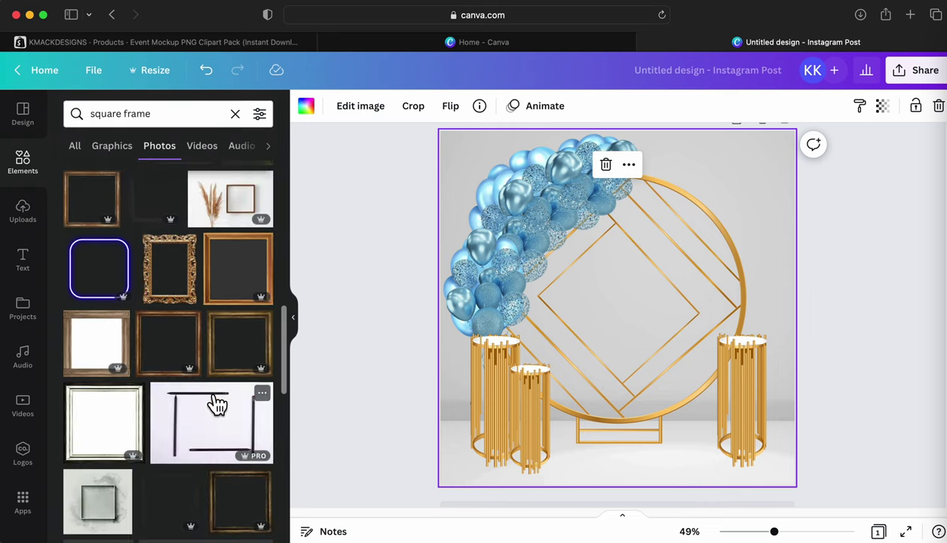
{"action": "scroll", "coordinate": [215, 402], "scroll_direction": "down", "scroll_amount": 6}
{"action": "scroll", "coordinate": [212, 402], "scroll_direction": "up", "scroll_amount": 10}
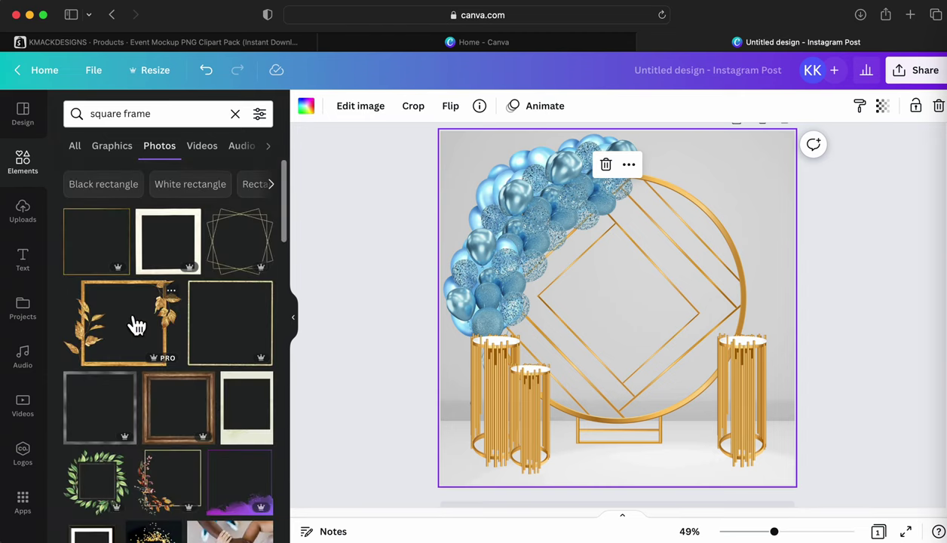
{"action": "scroll", "coordinate": [226, 354], "scroll_direction": "down", "scroll_amount": 10}
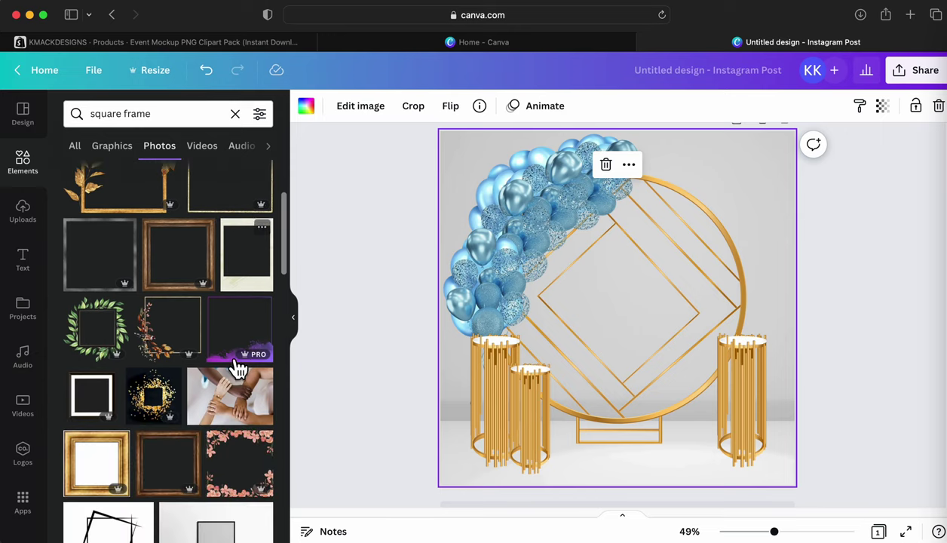
{"action": "scroll", "coordinate": [235, 375], "scroll_direction": "down", "scroll_amount": 5}
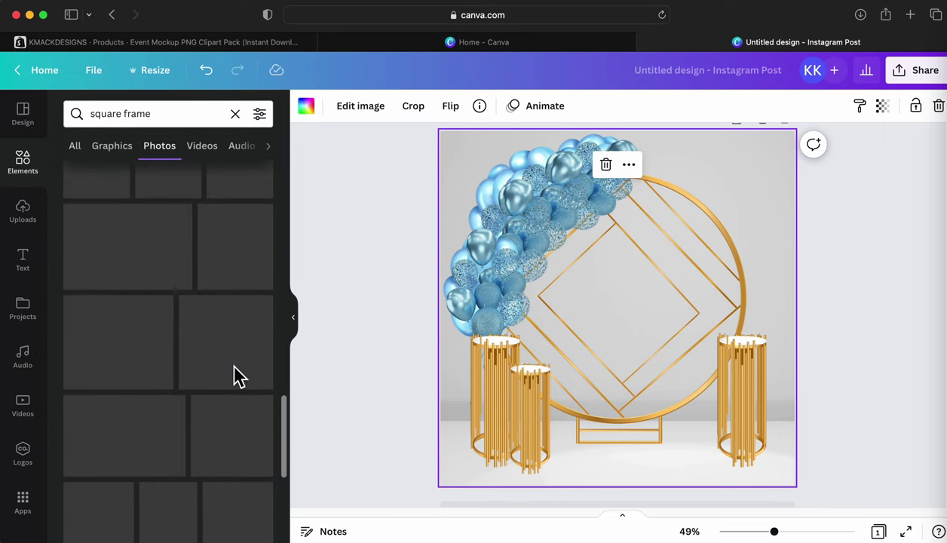
{"action": "scroll", "coordinate": [235, 375], "scroll_direction": "down", "scroll_amount": 10}
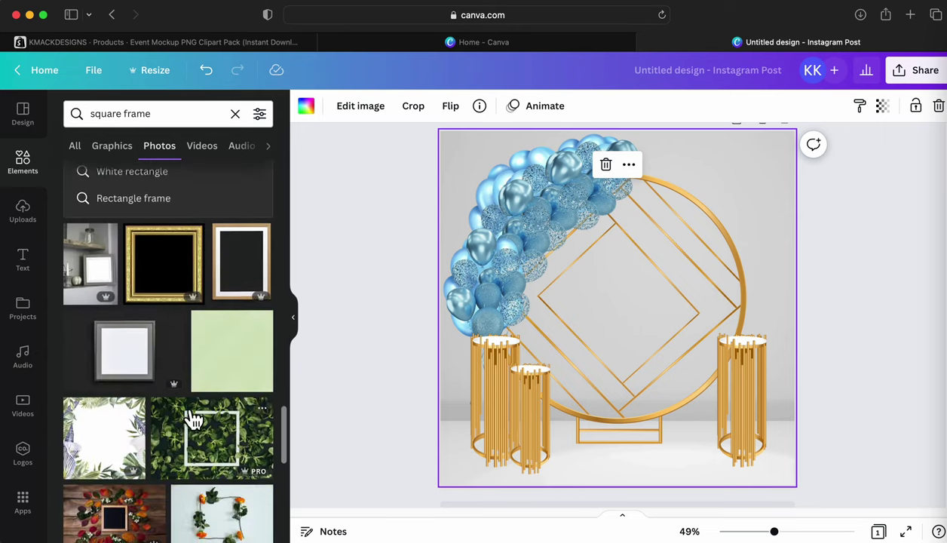
{"action": "scroll", "coordinate": [192, 421], "scroll_direction": "down", "scroll_amount": 8}
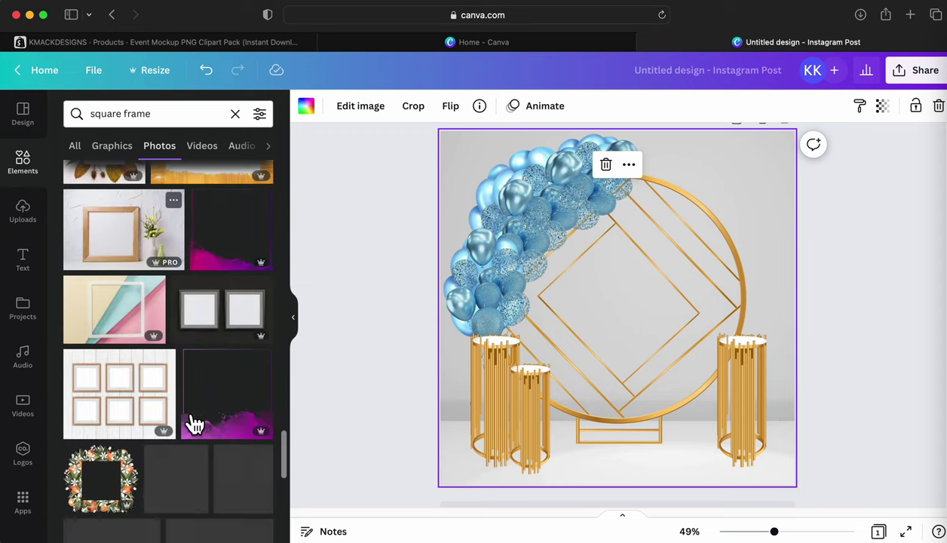
{"action": "scroll", "coordinate": [195, 421], "scroll_direction": "down", "scroll_amount": 8}
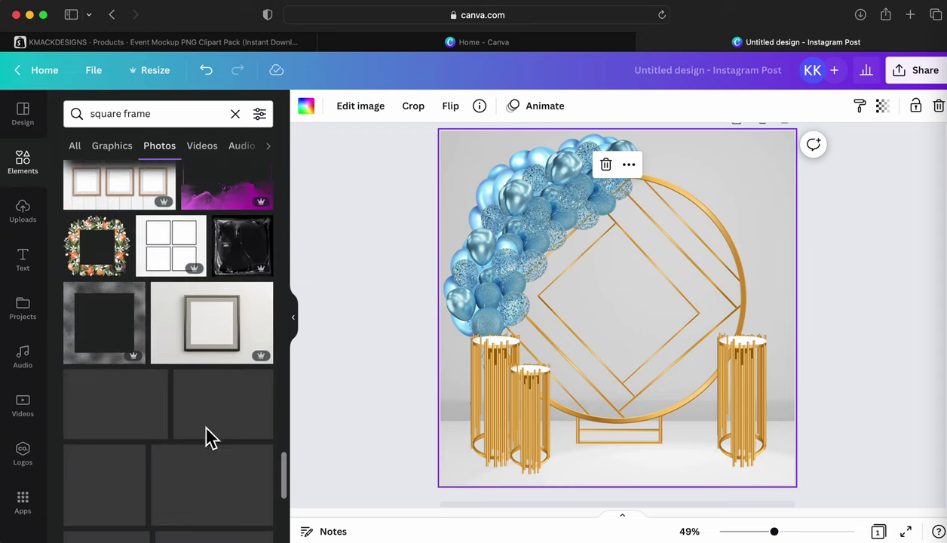
{"action": "scroll", "coordinate": [184, 426], "scroll_direction": "down", "scroll_amount": 5}
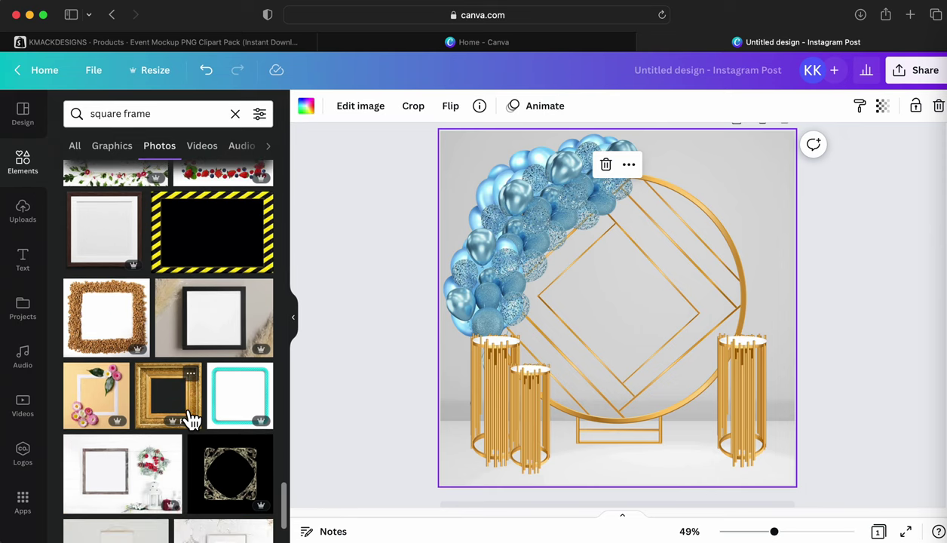
{"action": "scroll", "coordinate": [188, 419], "scroll_direction": "down", "scroll_amount": 5}
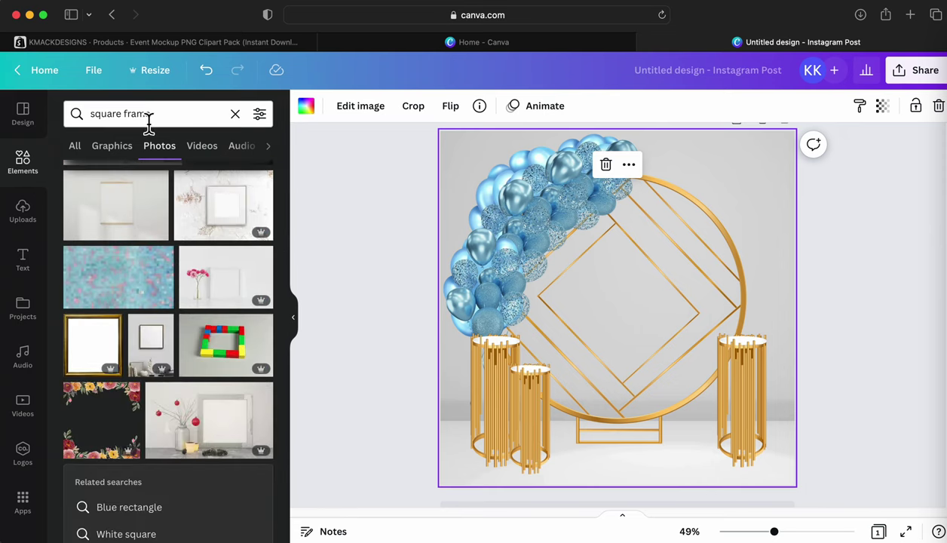
Drop 'frame' from the query and browse the plain 'square' results again.
{"action": "key", "text": "BackSpace"}
{"action": "key", "text": "Return"}
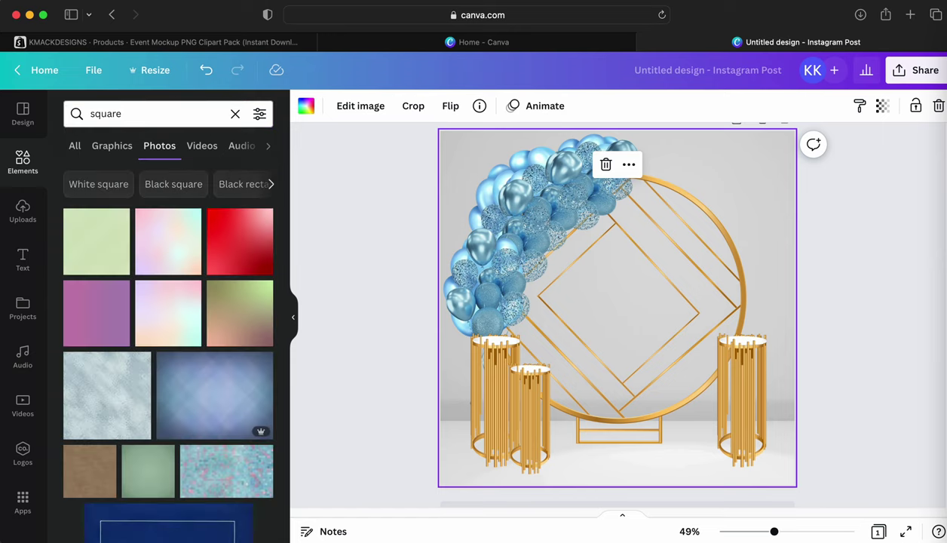
{"action": "scroll", "coordinate": [140, 370], "scroll_direction": "down", "scroll_amount": 10}
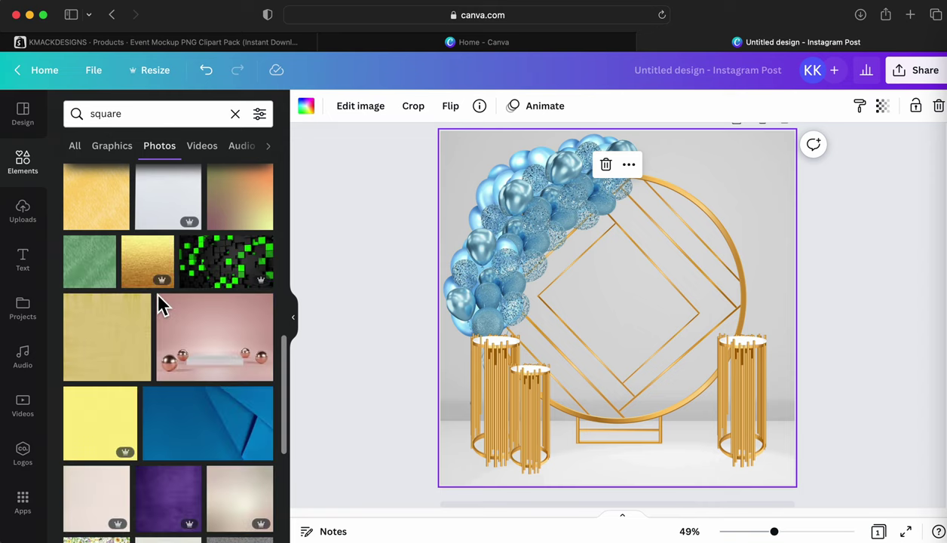
{"action": "scroll", "coordinate": [224, 365], "scroll_direction": "down", "scroll_amount": 4}
{"action": "scroll", "coordinate": [227, 377], "scroll_direction": "down", "scroll_amount": 10}
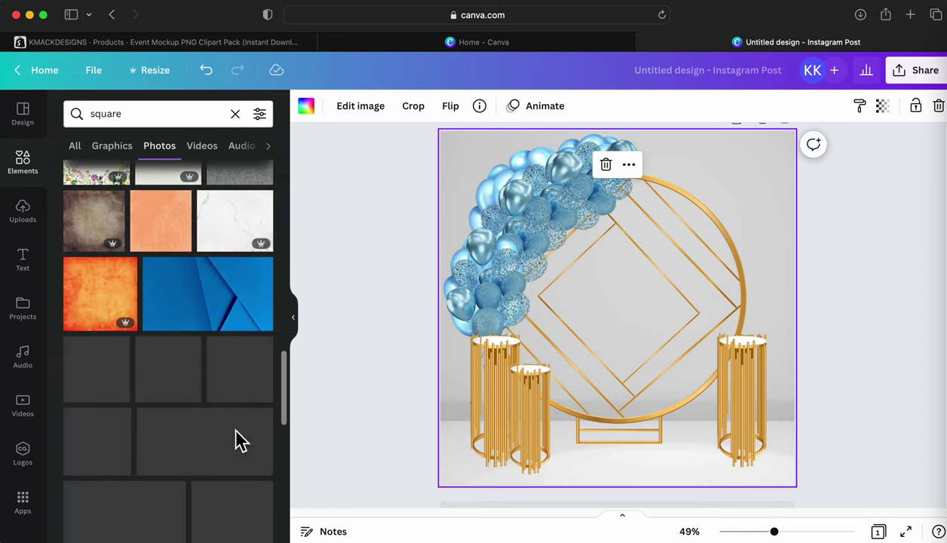
{"action": "scroll", "coordinate": [169, 351], "scroll_direction": "down", "scroll_amount": 4}
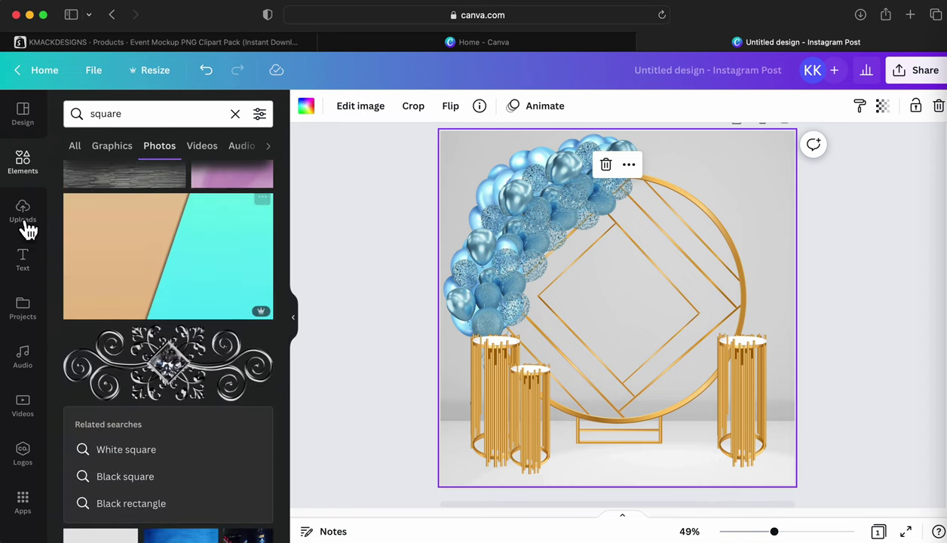
Clear the search, find the Frames collection and add its square frame to page 1.
{"action": "left_click", "coordinate": [34, 175]}
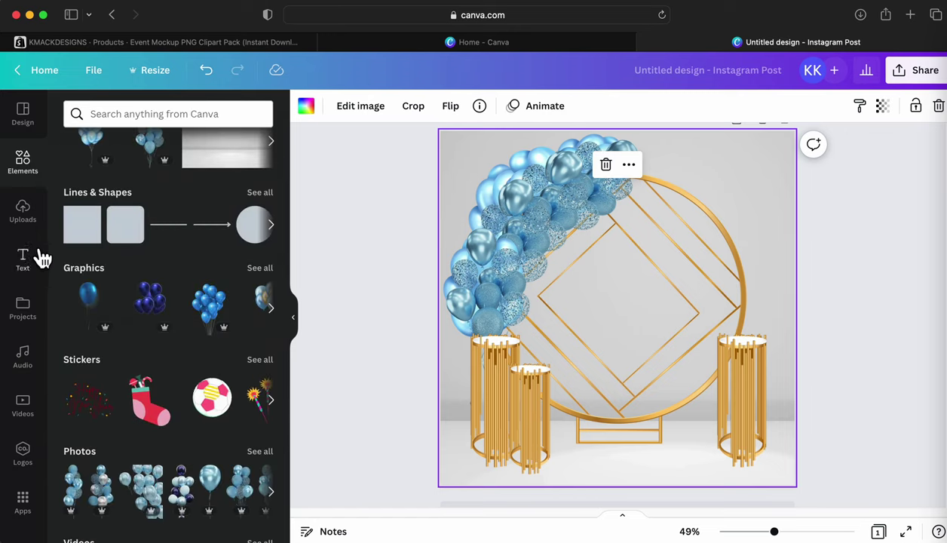
{"action": "left_click", "coordinate": [270, 201]}
{"action": "scroll", "coordinate": [188, 418], "scroll_direction": "down", "scroll_amount": 8}
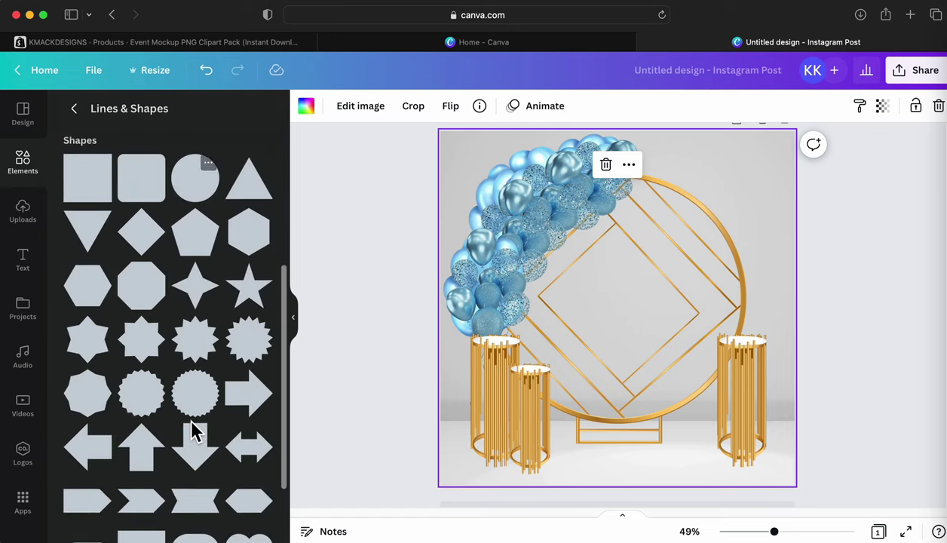
{"action": "scroll", "coordinate": [197, 433], "scroll_direction": "up", "scroll_amount": 10}
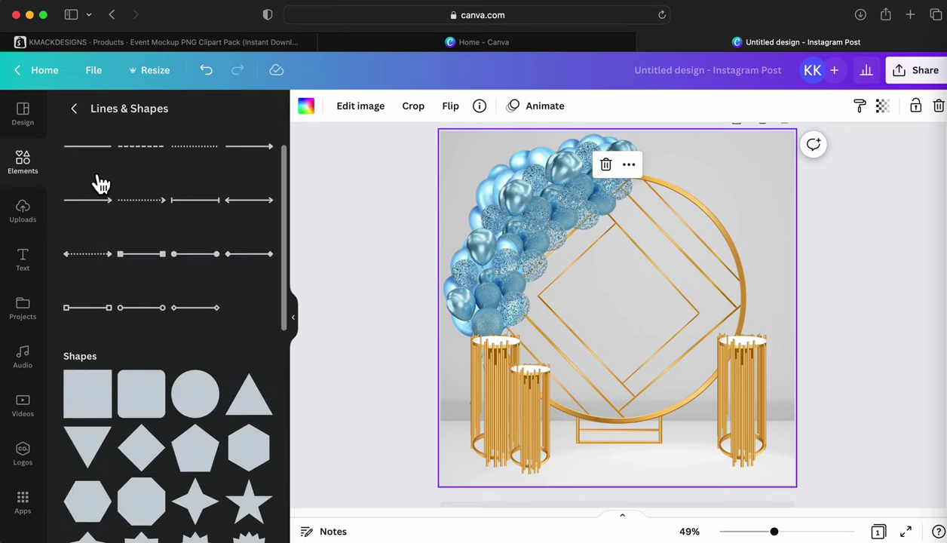
{"action": "left_click", "coordinate": [75, 109]}
{"action": "scroll", "coordinate": [201, 391], "scroll_direction": "down", "scroll_amount": 10}
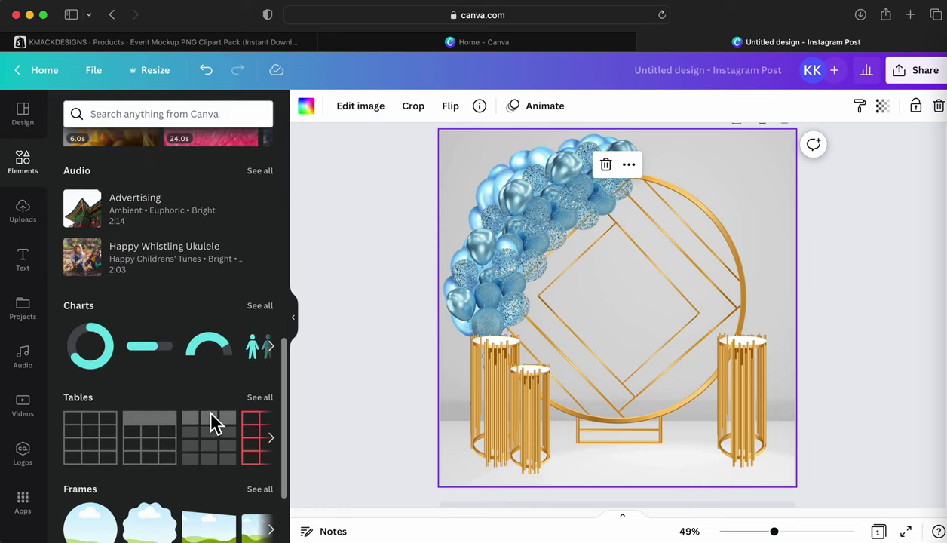
{"action": "scroll", "coordinate": [211, 422], "scroll_direction": "down", "scroll_amount": 4}
{"action": "scroll", "coordinate": [256, 366], "scroll_direction": "down", "scroll_amount": 6}
{"action": "scroll", "coordinate": [186, 302], "scroll_direction": "up", "scroll_amount": 3}
{"action": "left_click", "coordinate": [266, 237]}
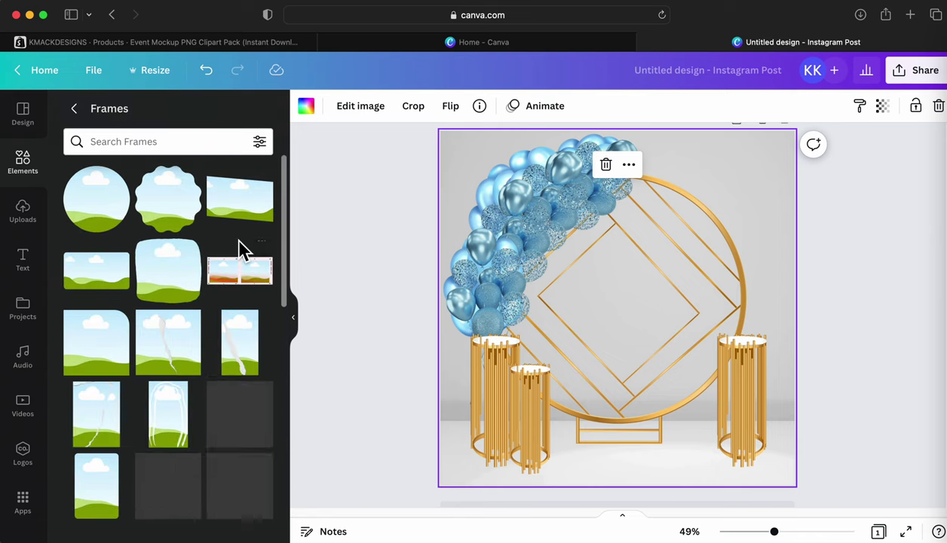
{"action": "scroll", "coordinate": [133, 405], "scroll_direction": "down", "scroll_amount": 5}
{"action": "scroll", "coordinate": [201, 437], "scroll_direction": "down", "scroll_amount": 3}
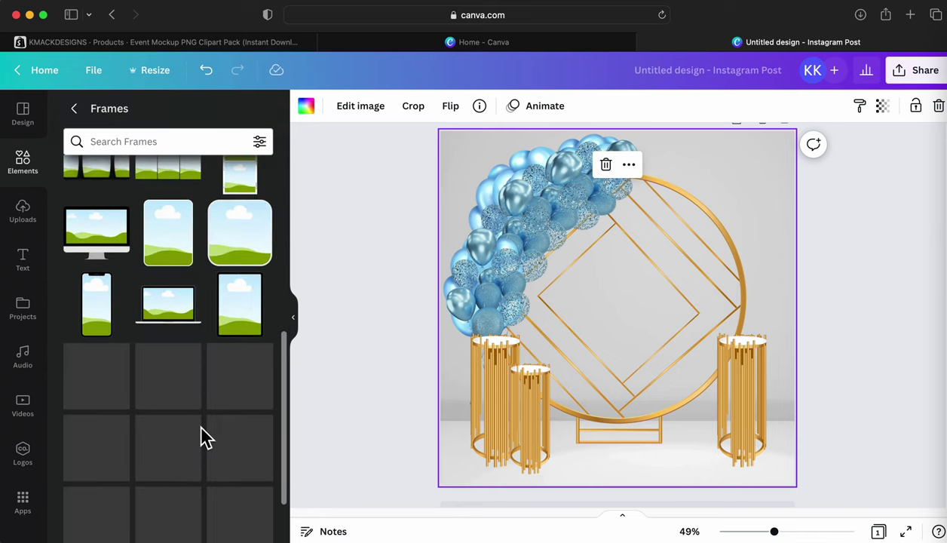
{"action": "scroll", "coordinate": [227, 452], "scroll_direction": "down", "scroll_amount": 3}
{"action": "scroll", "coordinate": [226, 408], "scroll_direction": "down", "scroll_amount": 5}
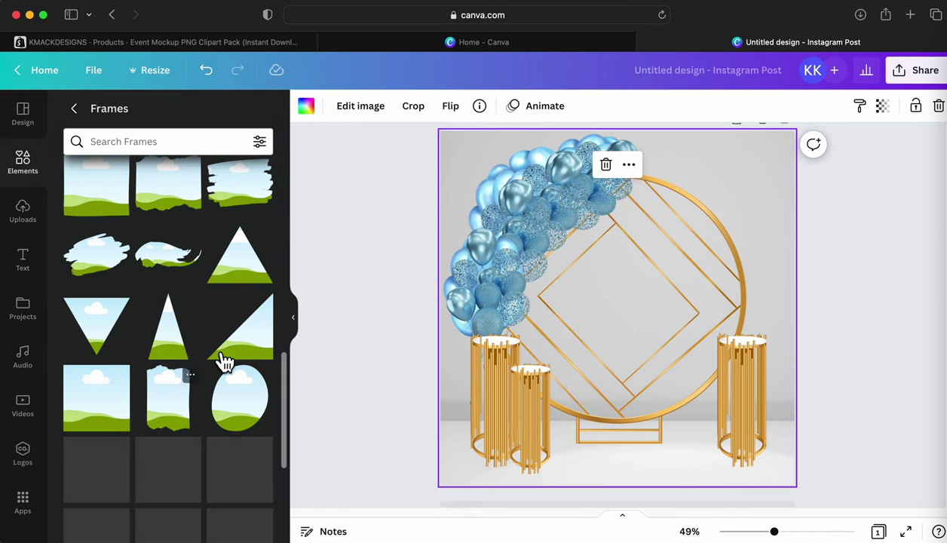
{"action": "left_click", "coordinate": [109, 348]}
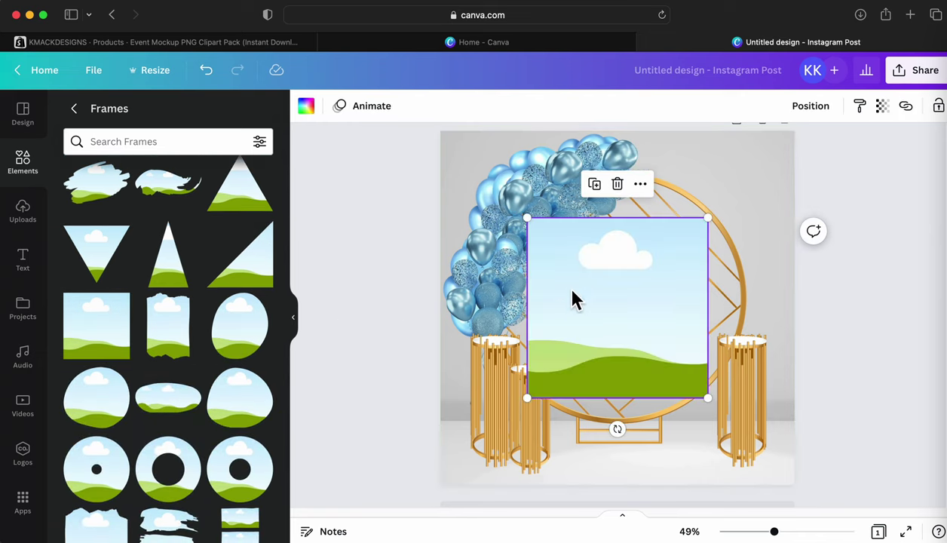
Resize the frame to about 324×324, rotate it about 47°, and fit it inside the gold diamond outline.
{"action": "left_click_drag", "start_coordinate": [527, 219], "coordinate": [609, 307]}
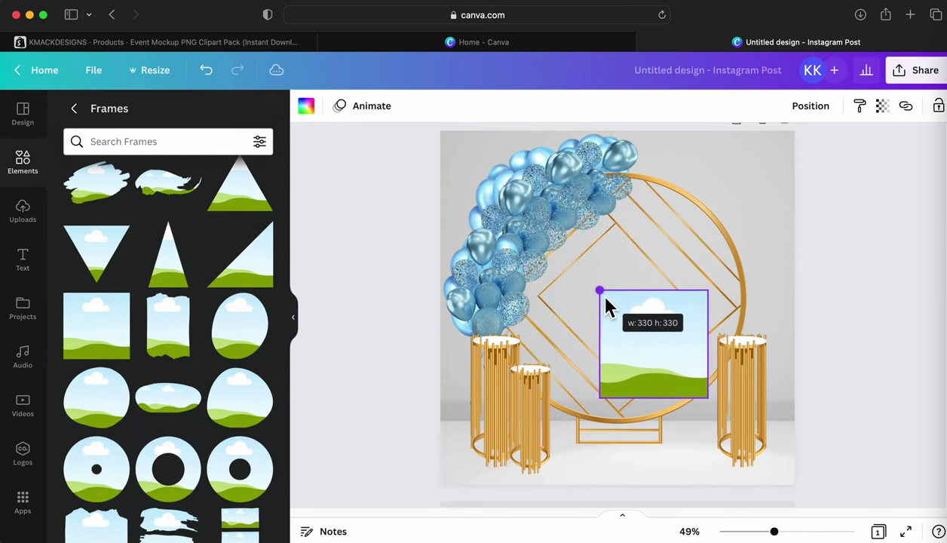
{"action": "left_click_drag", "start_coordinate": [654, 333], "coordinate": [630, 301]}
{"action": "left_click_drag", "start_coordinate": [613, 392], "coordinate": [550, 364]}
{"action": "left_click_drag", "start_coordinate": [583, 320], "coordinate": [591, 313]}
{"action": "left_click_drag", "start_coordinate": [695, 315], "coordinate": [718, 333]}
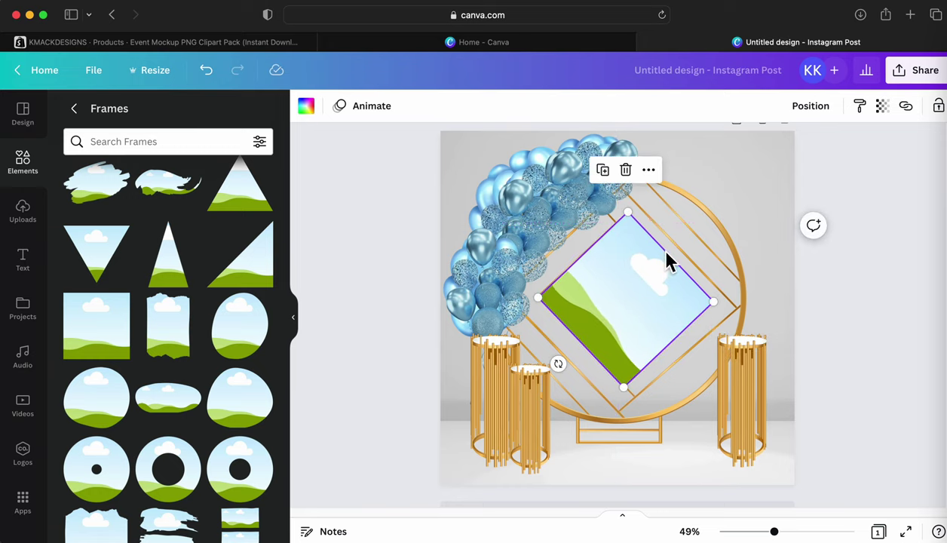
{"action": "left_click_drag", "start_coordinate": [665, 257], "coordinate": [661, 264]}
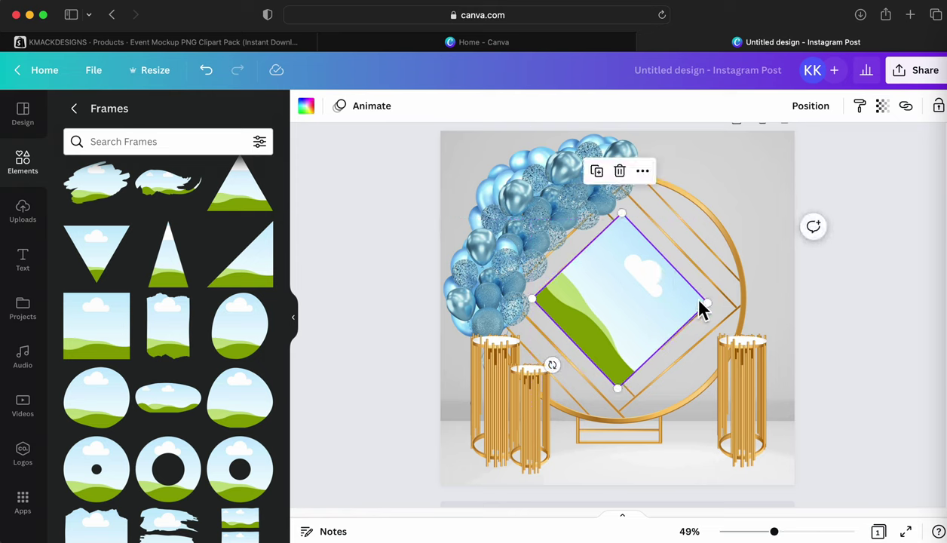
{"action": "left_click_drag", "start_coordinate": [709, 305], "coordinate": [661, 301]}
{"action": "mouse_move", "coordinate": [616, 364]}
{"action": "left_mouse_down"}
{"action": "mouse_move", "coordinate": [624, 377]}
{"action": "mouse_move", "coordinate": [627, 364]}
{"action": "left_mouse_up"}
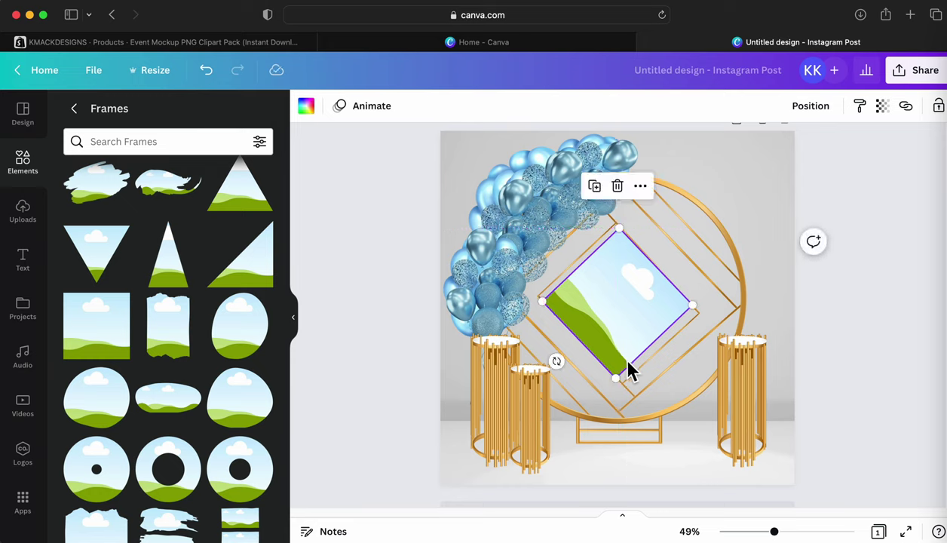
{"action": "left_click_drag", "start_coordinate": [557, 363], "coordinate": [559, 376]}
{"action": "left_click", "coordinate": [839, 349]}
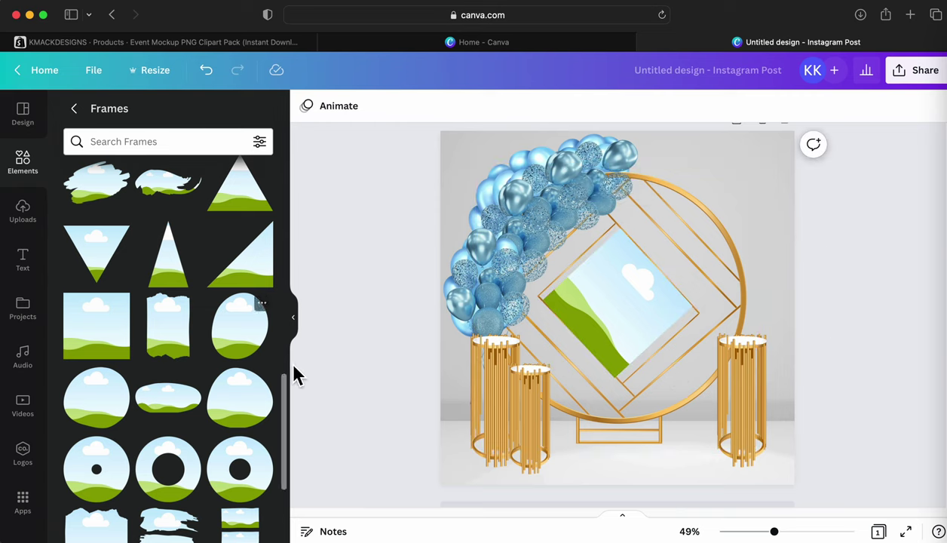
Add a new blank page after the balloon arch page.
{"action": "scroll", "coordinate": [613, 391], "scroll_direction": "down", "scroll_amount": 2}
{"action": "left_click", "coordinate": [611, 261]}
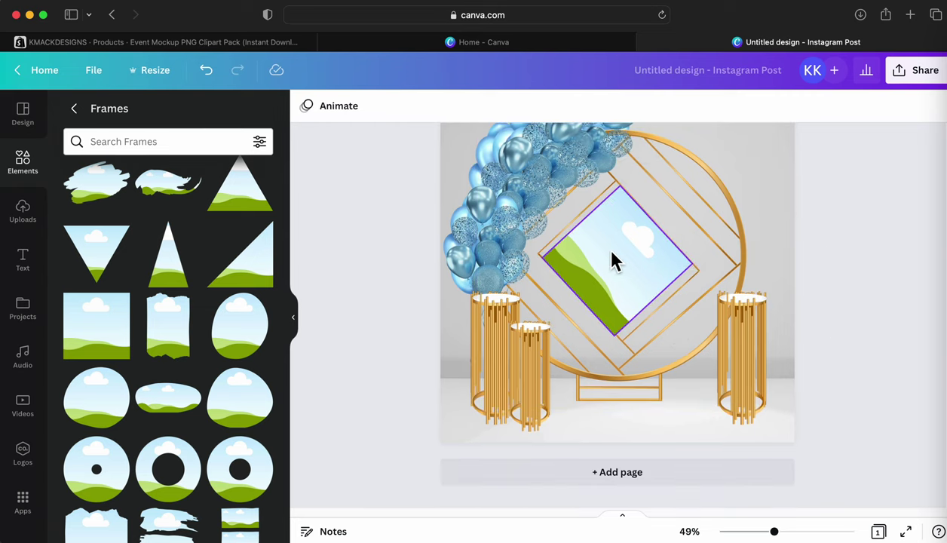
{"action": "left_click", "coordinate": [819, 277]}
{"action": "scroll", "coordinate": [819, 277], "scroll_direction": "up", "scroll_amount": 2}
{"action": "scroll", "coordinate": [823, 294], "scroll_direction": "down", "scroll_amount": 2}
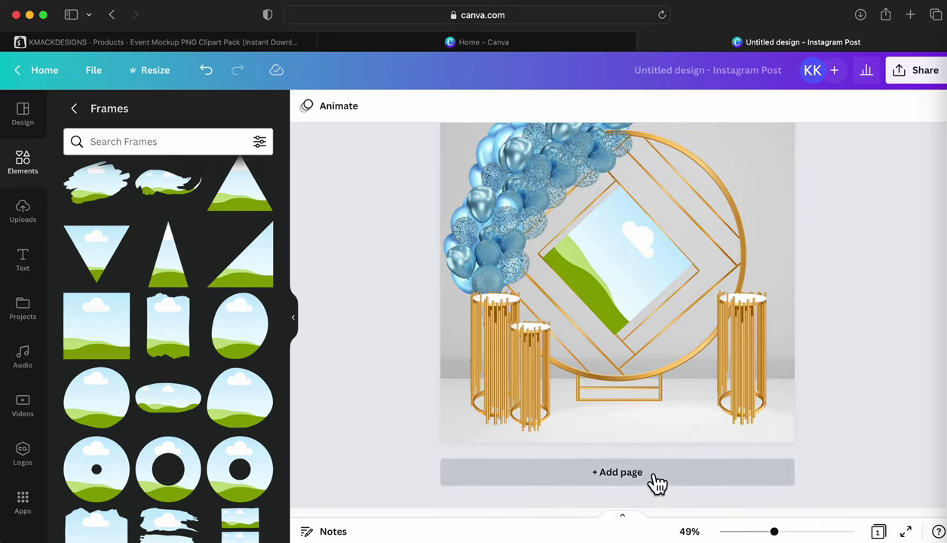
{"action": "left_click", "coordinate": [617, 472]}
Make the blank Page 2 active and compare it with Page 1.
{"action": "scroll", "coordinate": [557, 374], "scroll_direction": "up", "scroll_amount": 2}
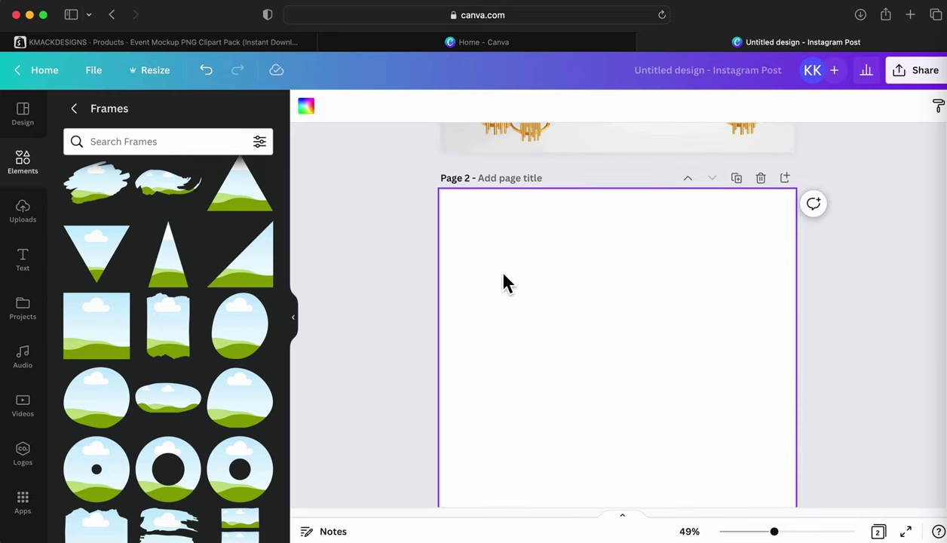
{"action": "scroll", "coordinate": [503, 283], "scroll_direction": "down", "scroll_amount": 2}
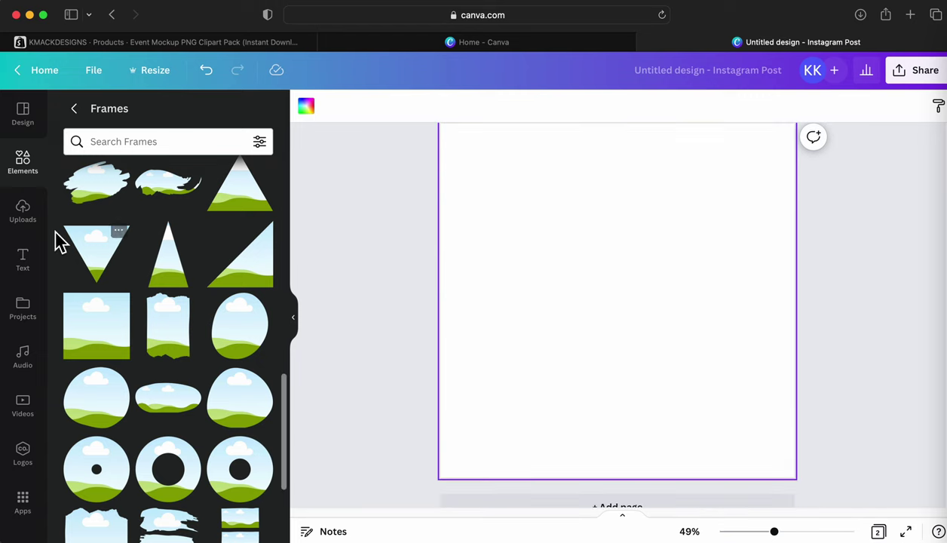
{"action": "scroll", "coordinate": [655, 252], "scroll_direction": "up", "scroll_amount": 5}
{"action": "left_click", "coordinate": [631, 269]}
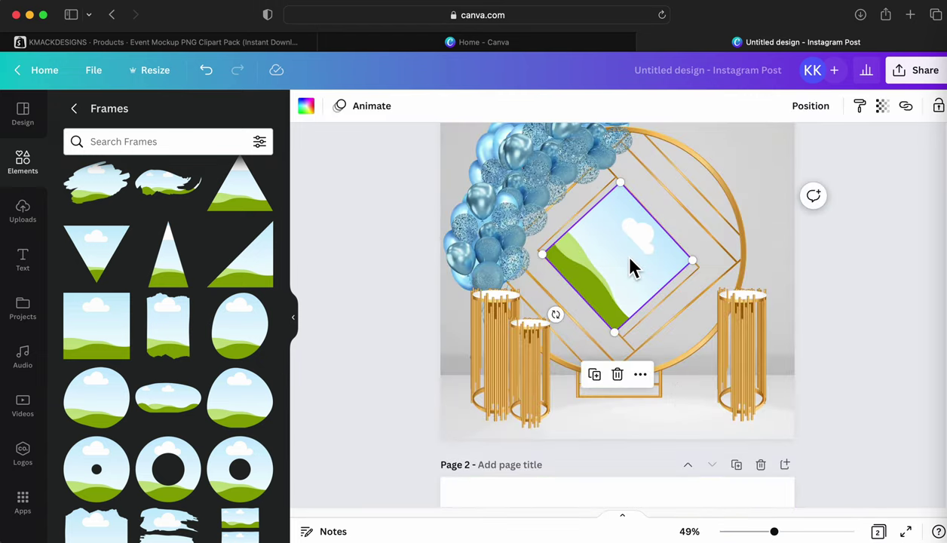
{"action": "scroll", "coordinate": [412, 355], "scroll_direction": "down", "scroll_amount": 5}
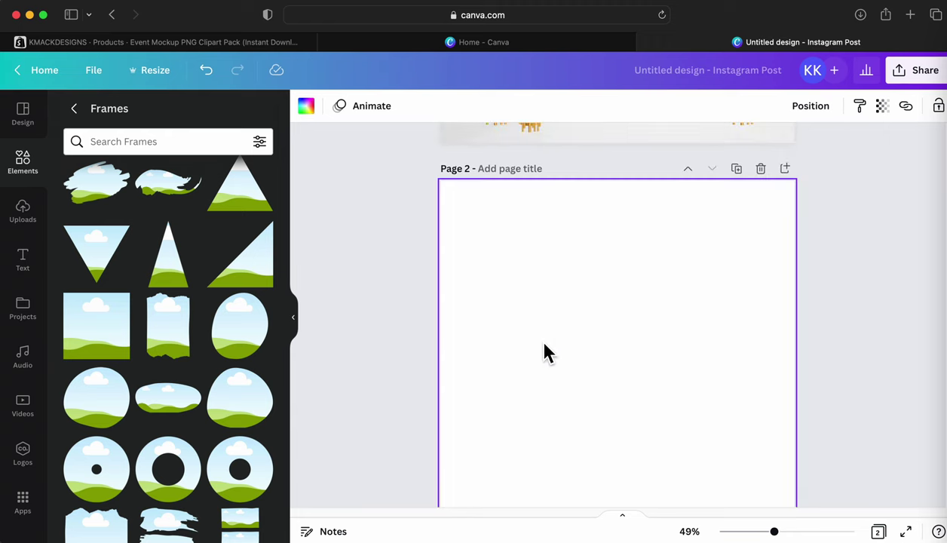
{"action": "left_click", "coordinate": [541, 352]}
{"action": "scroll", "coordinate": [534, 345], "scroll_direction": "up", "scroll_amount": 5}
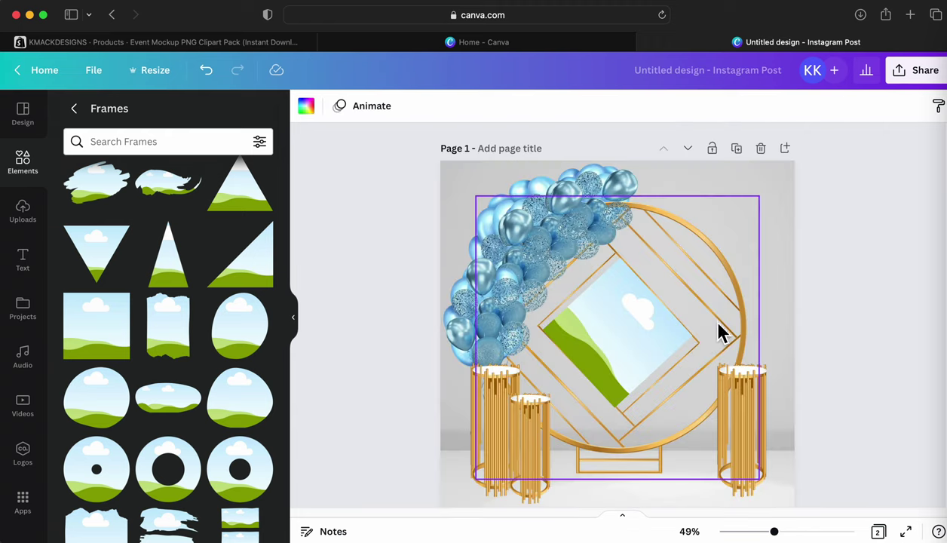
{"action": "scroll", "coordinate": [789, 316], "scroll_direction": "down", "scroll_amount": 5}
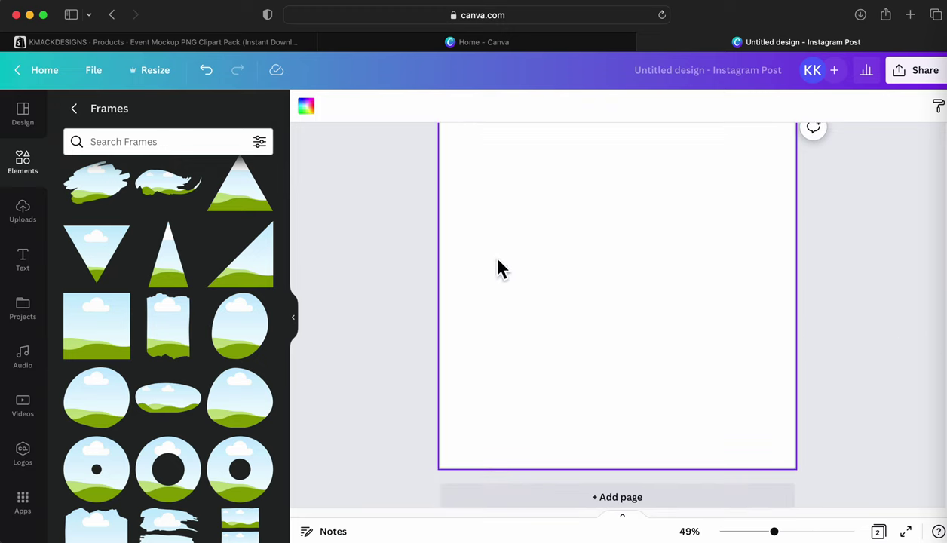
{"action": "scroll", "coordinate": [558, 272], "scroll_direction": "up", "scroll_amount": 5}
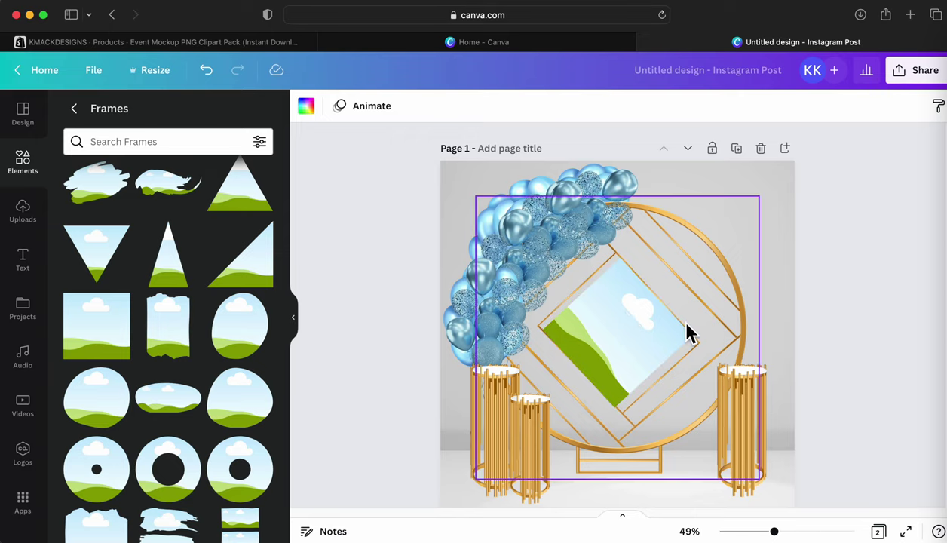
{"action": "scroll", "coordinate": [687, 332], "scroll_direction": "down", "scroll_amount": 5}
{"action": "scroll", "coordinate": [550, 334], "scroll_direction": "down", "scroll_amount": 2}
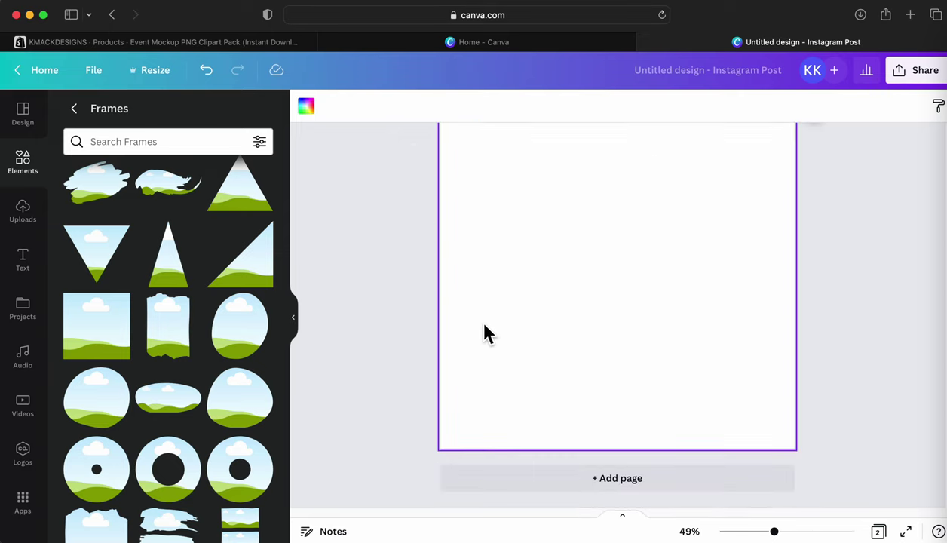
{"action": "scroll", "coordinate": [600, 361], "scroll_direction": "up", "scroll_amount": 4}
{"action": "scroll", "coordinate": [693, 420], "scroll_direction": "up", "scroll_amount": 1}
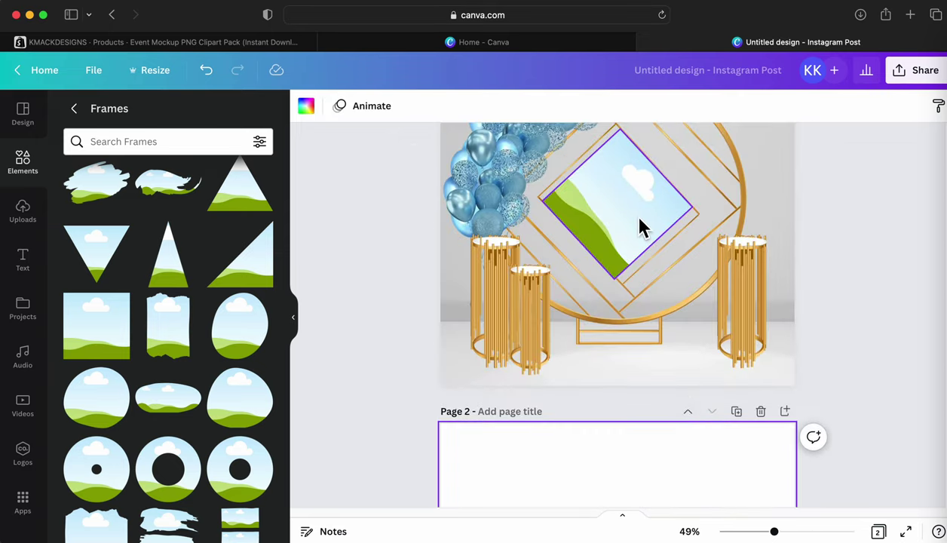
{"action": "scroll", "coordinate": [739, 268], "scroll_direction": "down", "scroll_amount": 1}
{"action": "scroll", "coordinate": [777, 301], "scroll_direction": "up", "scroll_amount": 1}
{"action": "scroll", "coordinate": [779, 301], "scroll_direction": "up", "scroll_amount": 3}
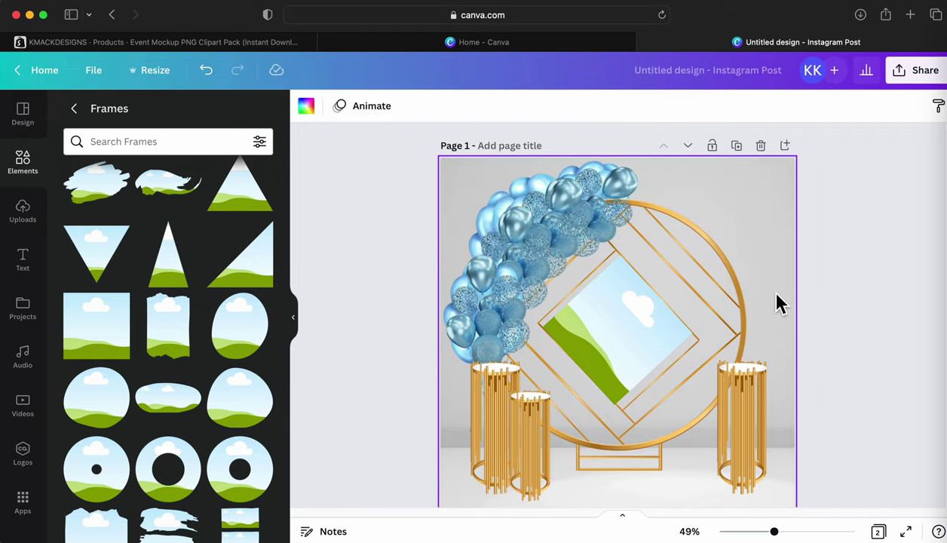
{"action": "scroll", "coordinate": [740, 297], "scroll_direction": "down", "scroll_amount": 8}
{"action": "scroll", "coordinate": [568, 339], "scroll_direction": "down", "scroll_amount": 4}
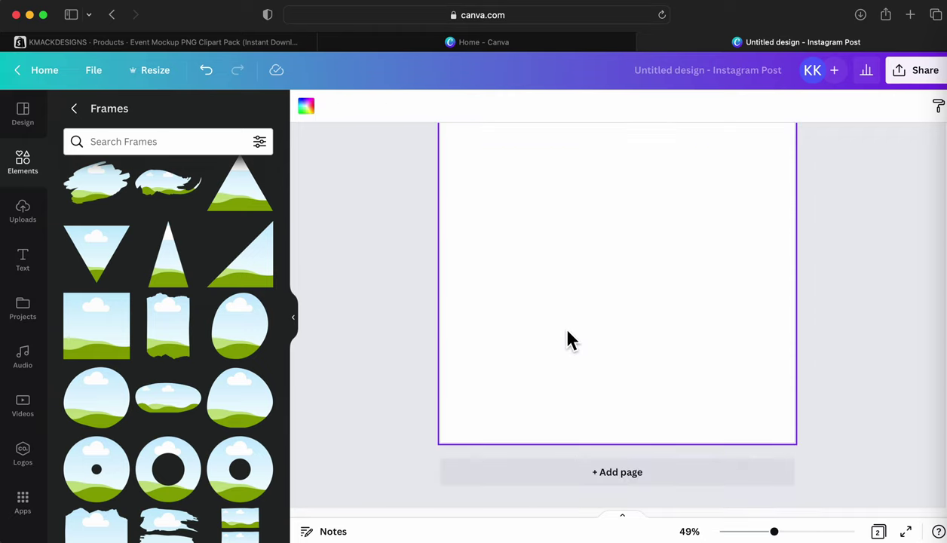
{"action": "scroll", "coordinate": [543, 332], "scroll_direction": "up", "scroll_amount": 1}
{"action": "left_click", "coordinate": [113, 143]}
Search Elements for 'christening' graphics and narrow them to Baby boy.
{"action": "left_click", "coordinate": [27, 119]}
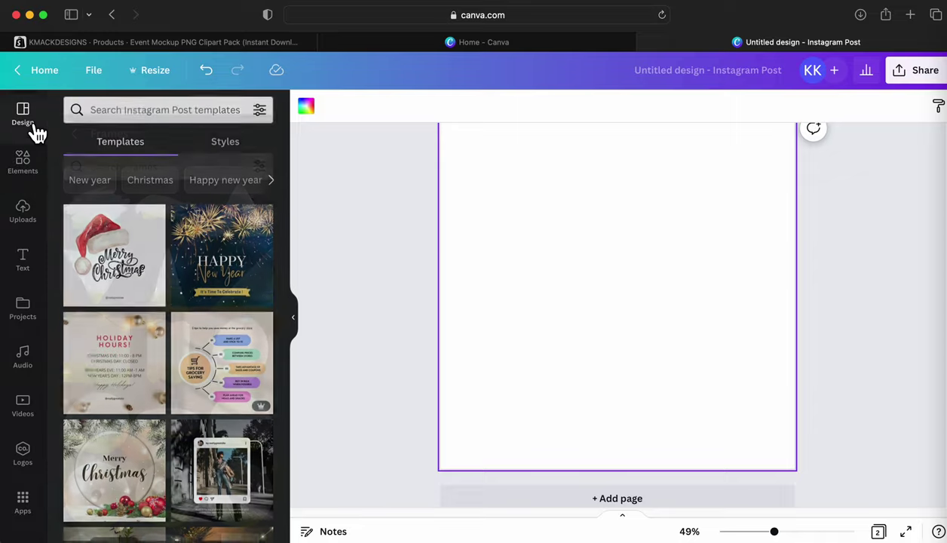
{"action": "left_click", "coordinate": [156, 115]}
{"action": "left_click", "coordinate": [23, 162]}
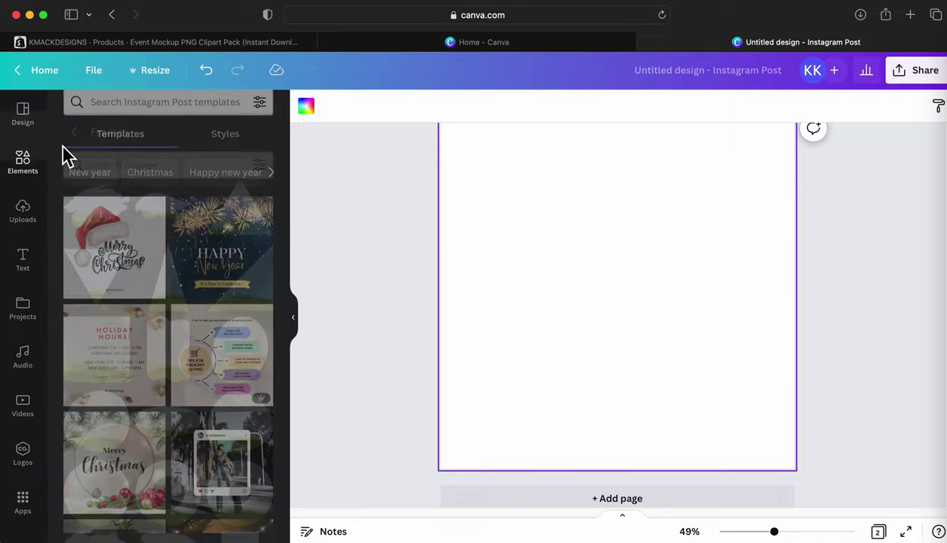
{"action": "left_click", "coordinate": [167, 141]}
{"action": "left_click", "coordinate": [89, 120]}
{"action": "left_click", "coordinate": [89, 118]}
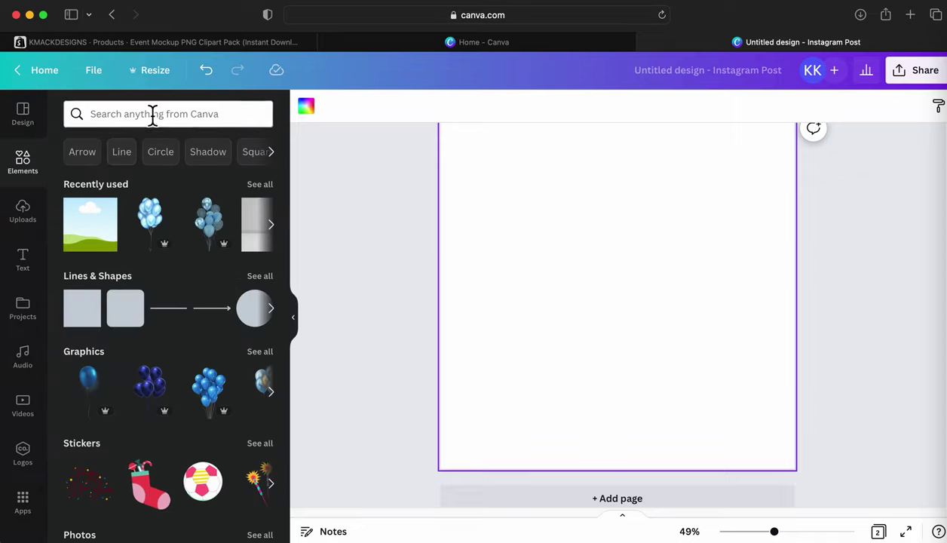
{"action": "left_click", "coordinate": [152, 114]}
{"action": "type", "text": "gold"}
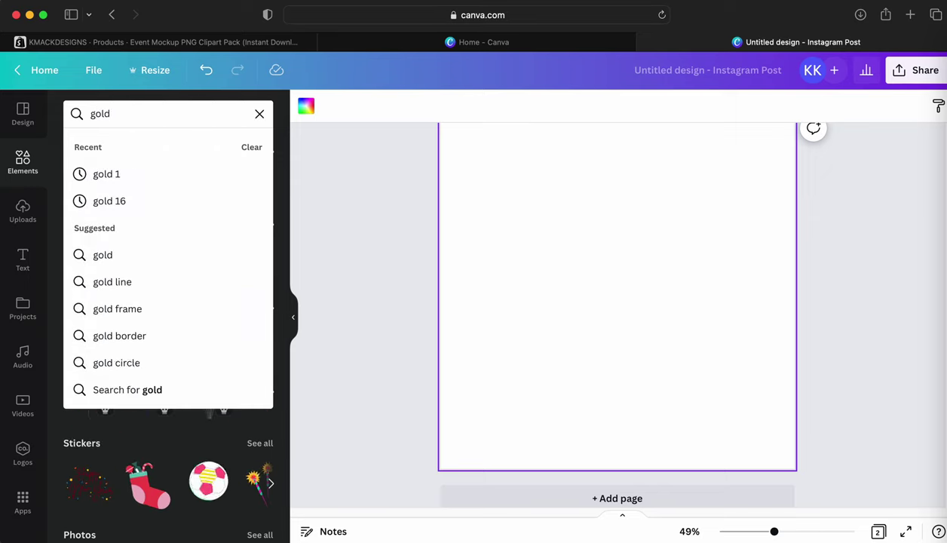
{"action": "key", "text": "BackSpace"}
{"action": "key", "text": "BackSpace"}
{"action": "key", "text": "BackSpace"}
{"action": "key", "text": "BackSpace"}
{"action": "key", "text": "BackSpace"}
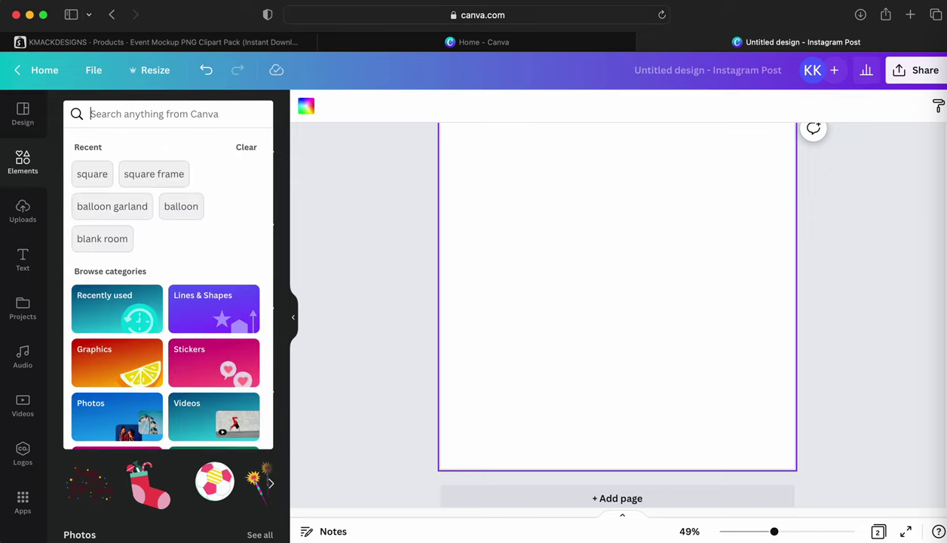
{"action": "type", "text": "christening"}
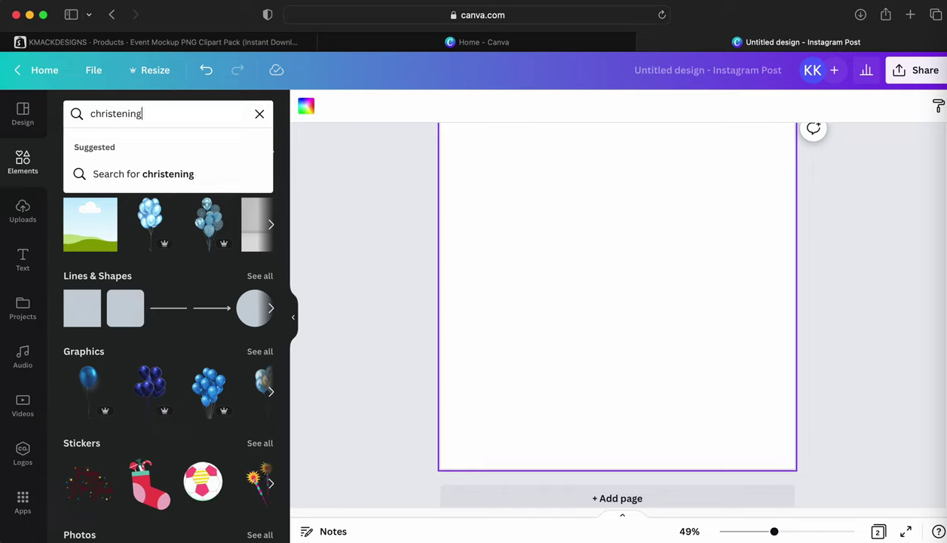
{"action": "key", "text": "Return"}
{"action": "left_click", "coordinate": [260, 218]}
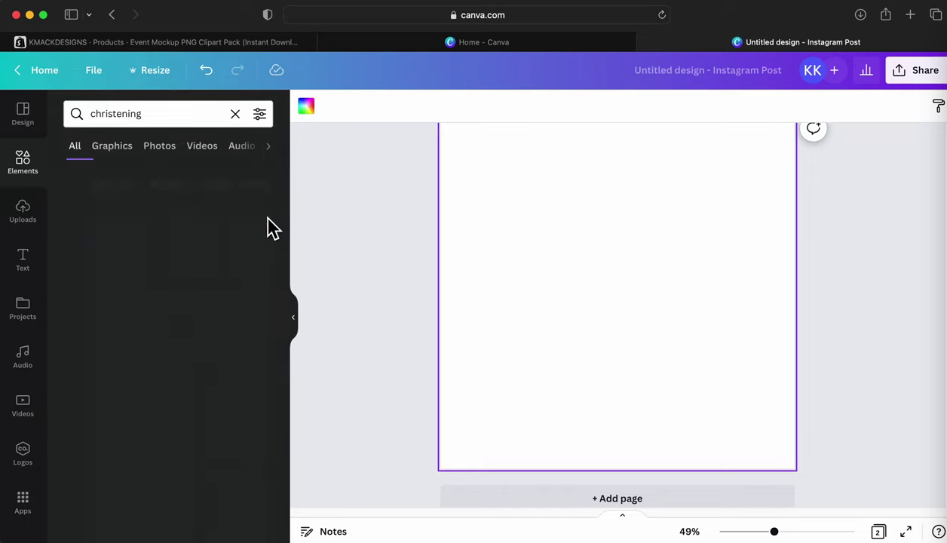
{"action": "left_click", "coordinate": [86, 193]}
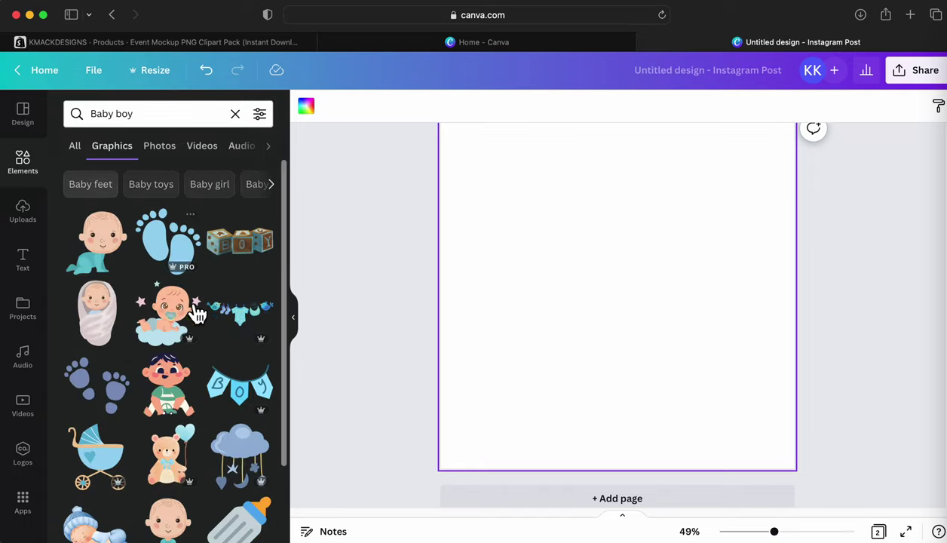
{"action": "scroll", "coordinate": [250, 380], "scroll_direction": "down", "scroll_amount": 10}
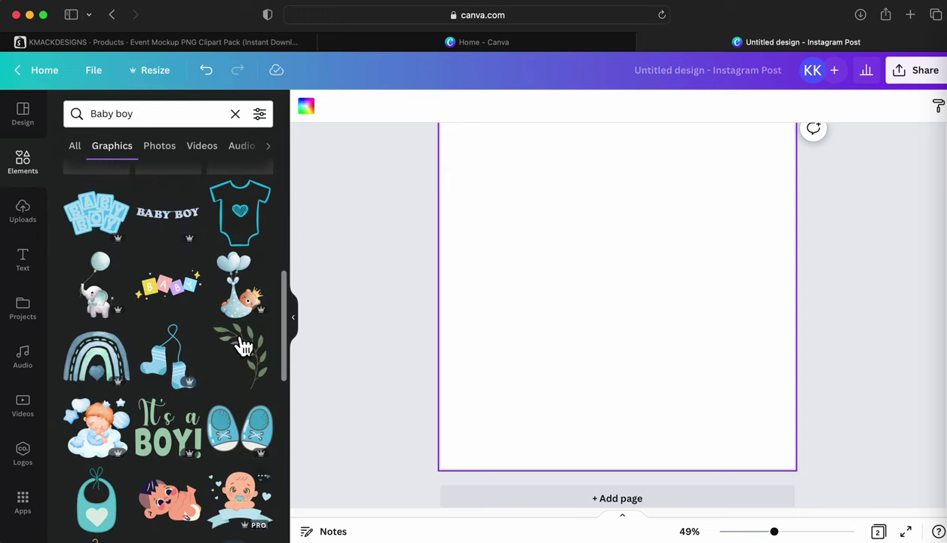
Search 'baptism b' and browse the graphics and all result types.
{"action": "left_click", "coordinate": [177, 123]}
{"action": "type", "text": "baptism blue"}
{"action": "key", "text": "Return"}
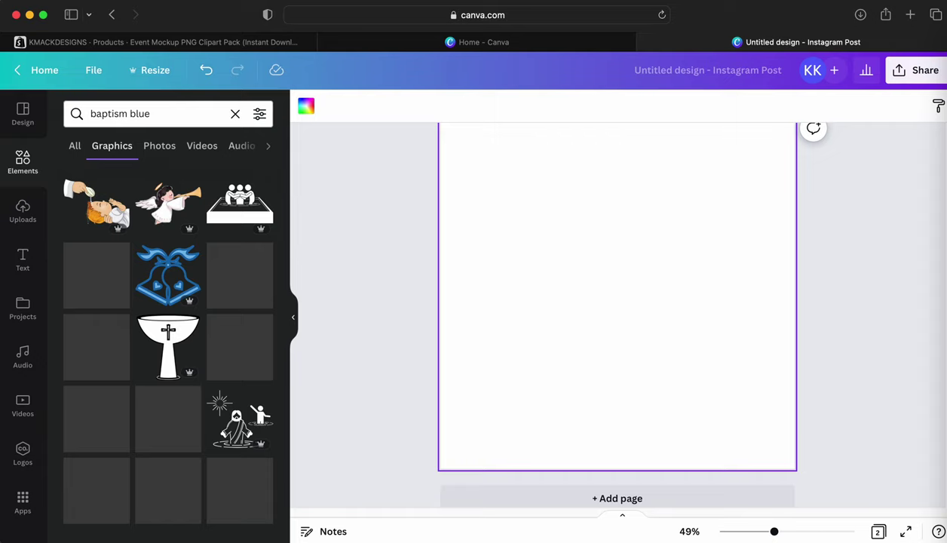
{"action": "scroll", "coordinate": [181, 396], "scroll_direction": "down", "scroll_amount": 2}
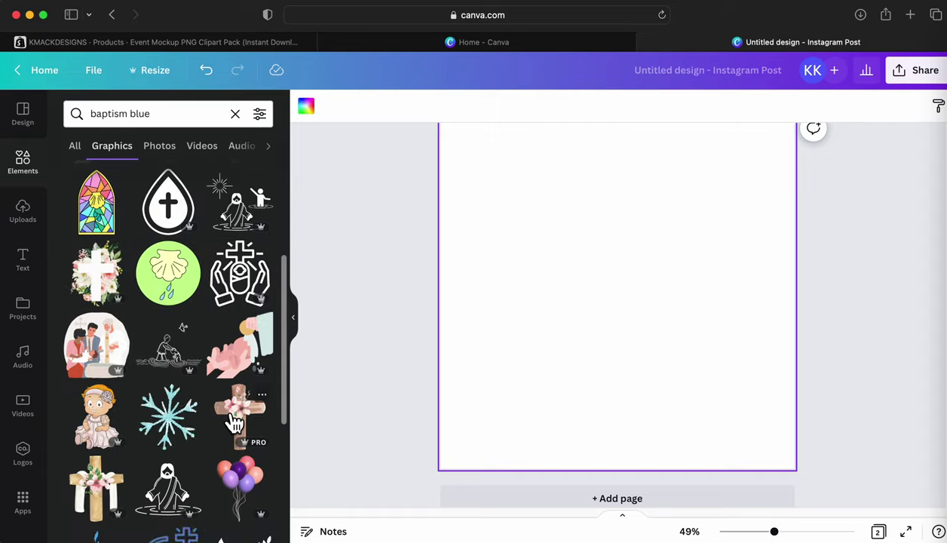
{"action": "scroll", "coordinate": [236, 422], "scroll_direction": "down", "scroll_amount": 5}
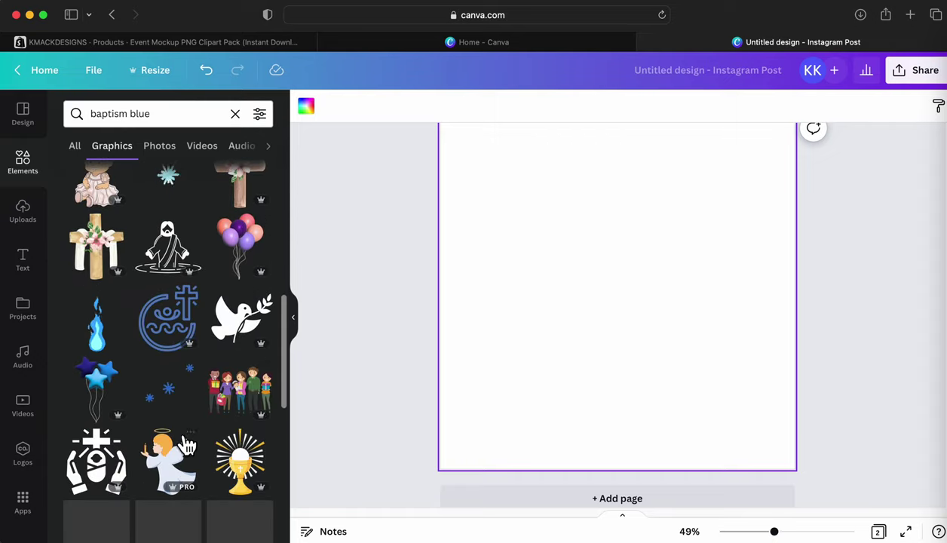
{"action": "scroll", "coordinate": [186, 444], "scroll_direction": "down", "scroll_amount": 3}
{"action": "scroll", "coordinate": [174, 421], "scroll_direction": "down", "scroll_amount": 3}
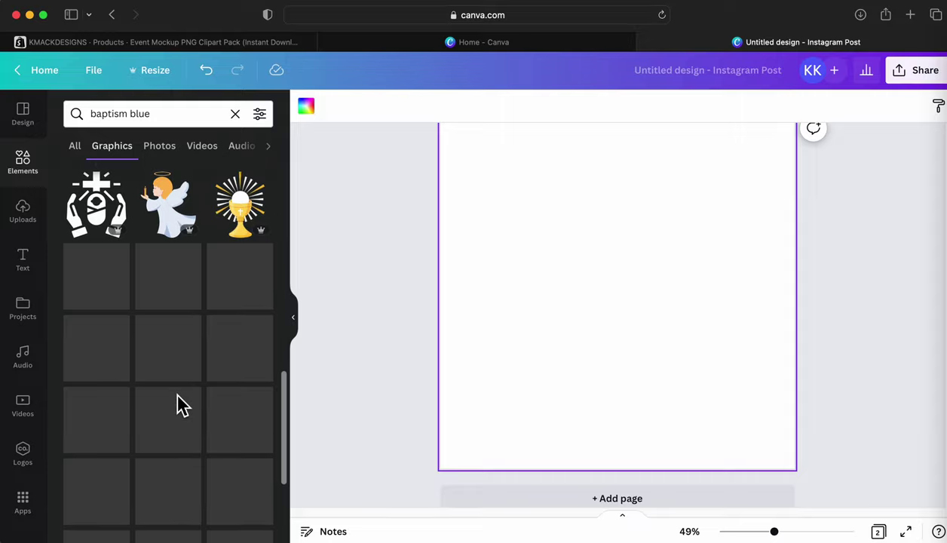
{"action": "scroll", "coordinate": [186, 407], "scroll_direction": "down", "scroll_amount": 8}
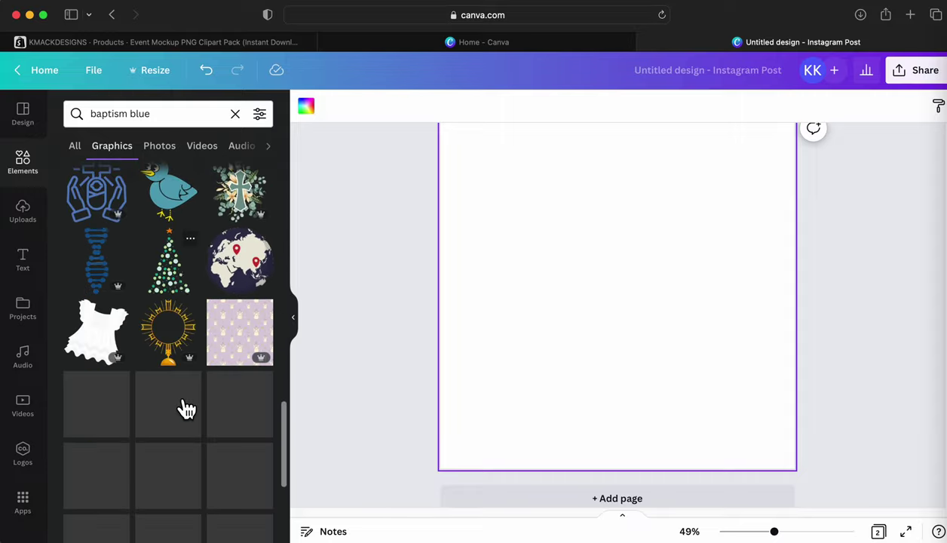
{"action": "scroll", "coordinate": [181, 399], "scroll_direction": "down", "scroll_amount": 5}
{"action": "scroll", "coordinate": [224, 413], "scroll_direction": "down", "scroll_amount": 5}
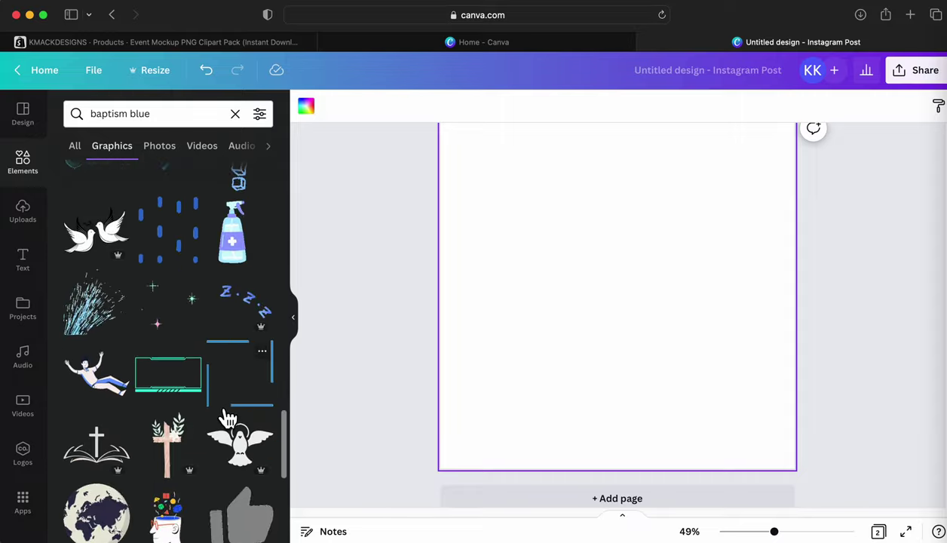
{"action": "scroll", "coordinate": [230, 419], "scroll_direction": "up", "scroll_amount": 20}
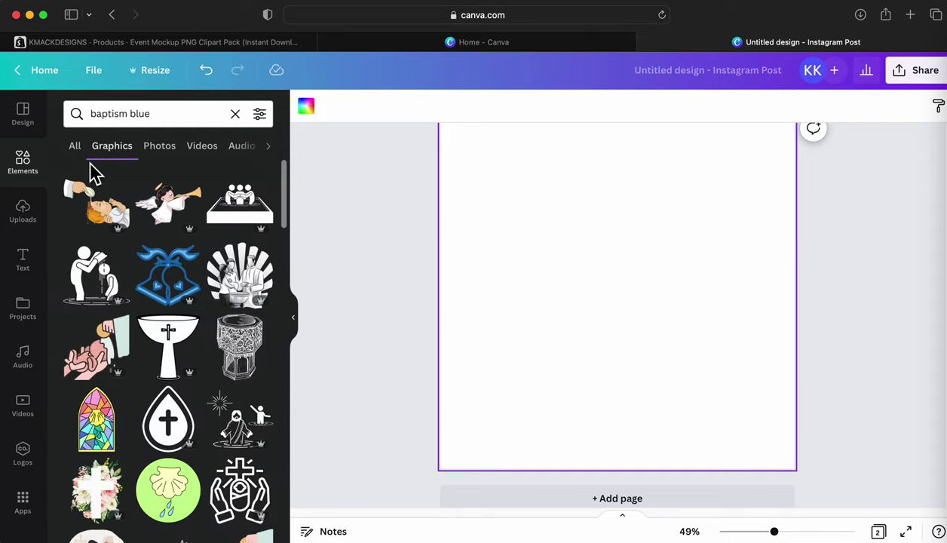
{"action": "left_click", "coordinate": [89, 151]}
{"action": "scroll", "coordinate": [228, 292], "scroll_direction": "down", "scroll_amount": 3}
{"action": "scroll", "coordinate": [230, 294], "scroll_direction": "up", "scroll_amount": 1}
{"action": "scroll", "coordinate": [230, 294], "scroll_direction": "up", "scroll_amount": 2}
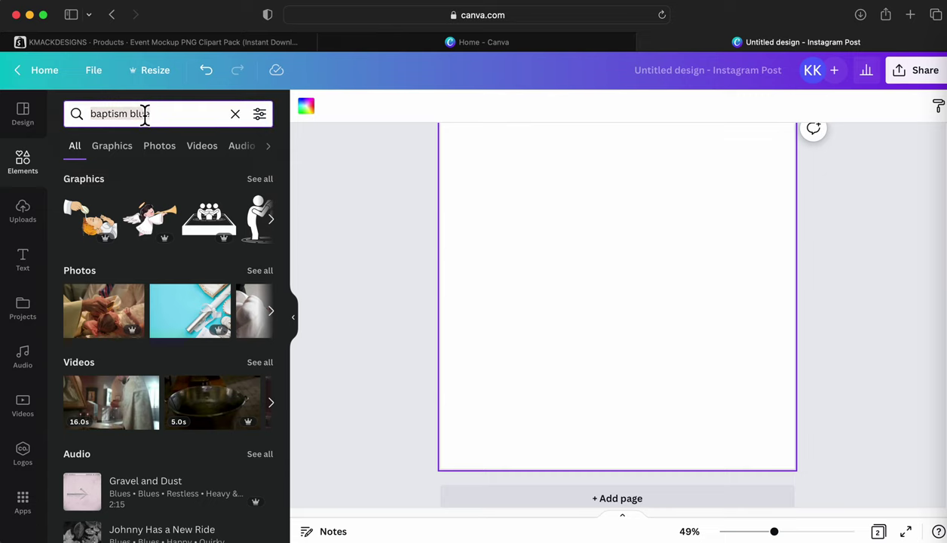
Search 'blue baby shower', filter to Graphics and add the dark blue texture to page 2.
{"action": "type", "text": "blue baby "}
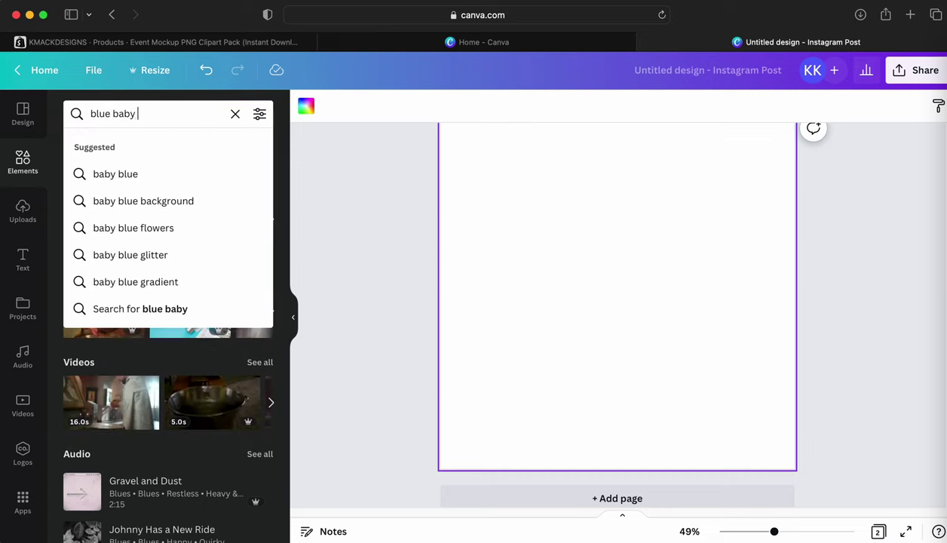
{"action": "type", "text": "shower"}
{"action": "key", "text": "Return"}
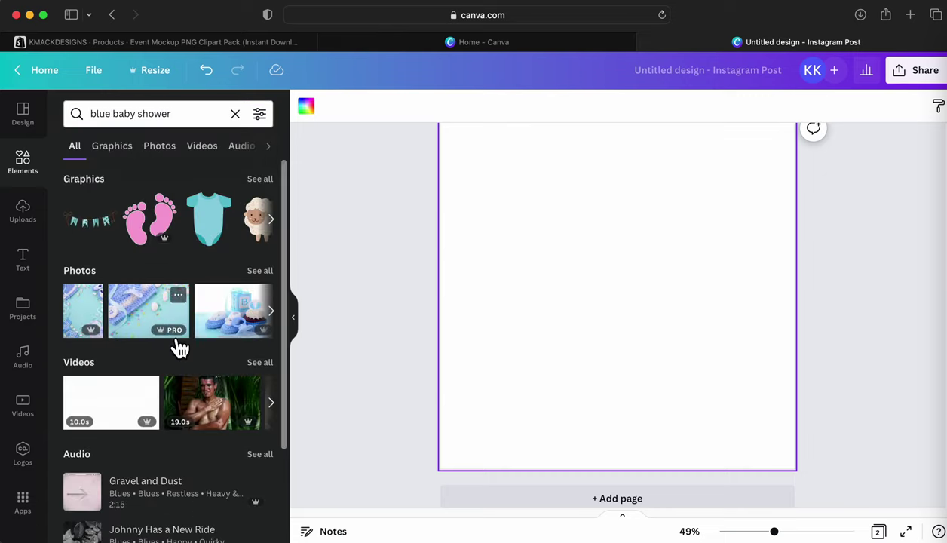
{"action": "left_click", "coordinate": [260, 180]}
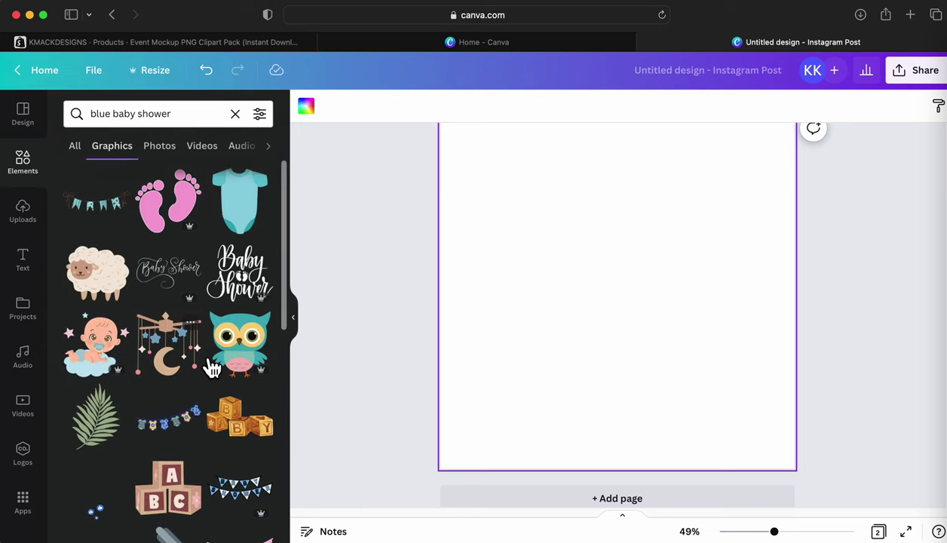
{"action": "scroll", "coordinate": [196, 359], "scroll_direction": "down", "scroll_amount": 5}
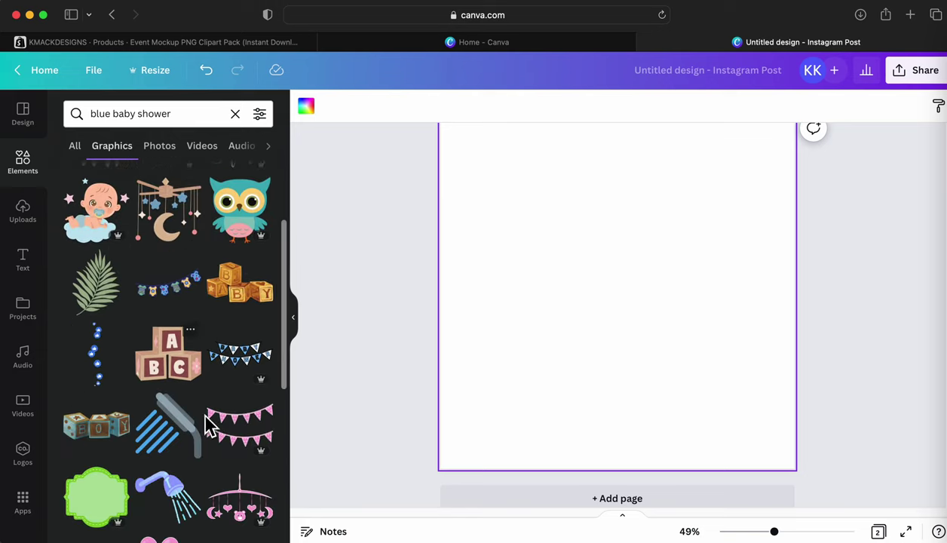
{"action": "scroll", "coordinate": [215, 437], "scroll_direction": "down", "scroll_amount": 11}
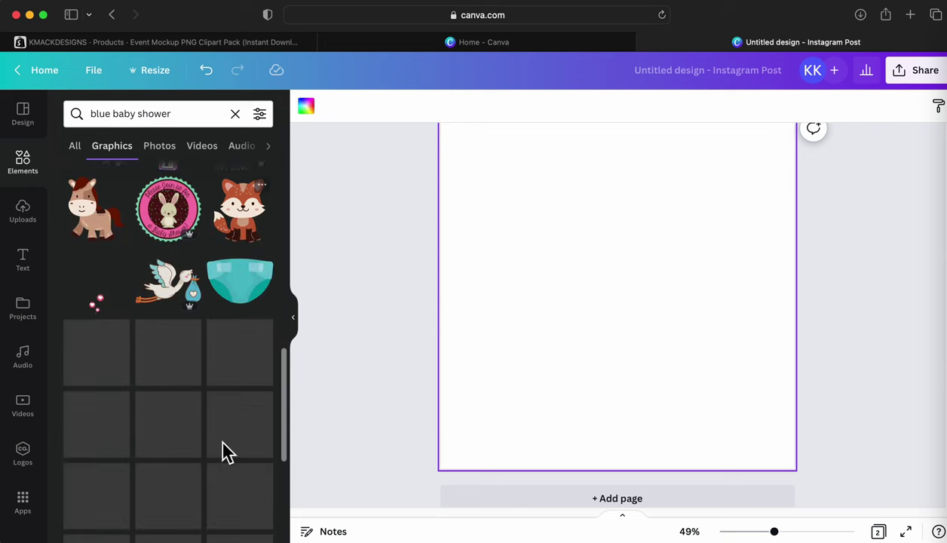
{"action": "scroll", "coordinate": [230, 441], "scroll_direction": "down", "scroll_amount": 6}
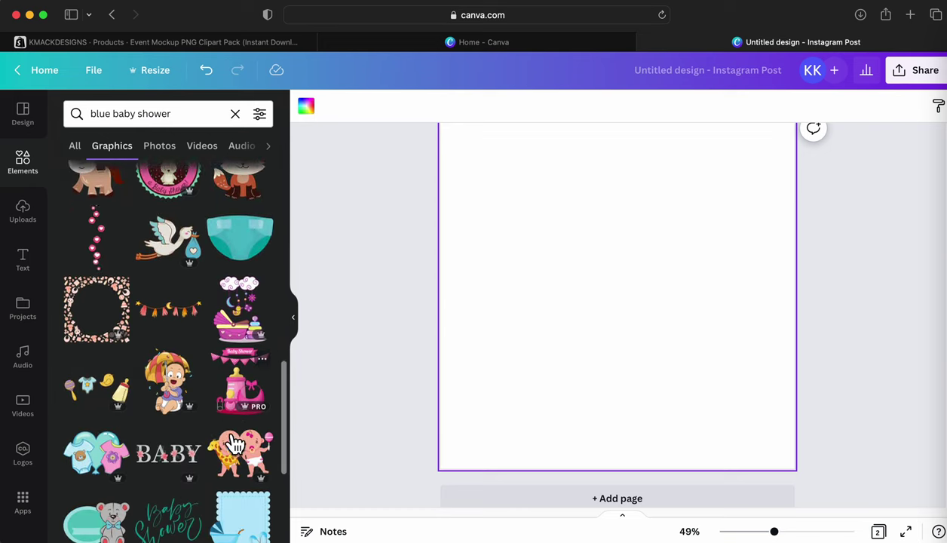
{"action": "scroll", "coordinate": [259, 449], "scroll_direction": "down", "scroll_amount": 6}
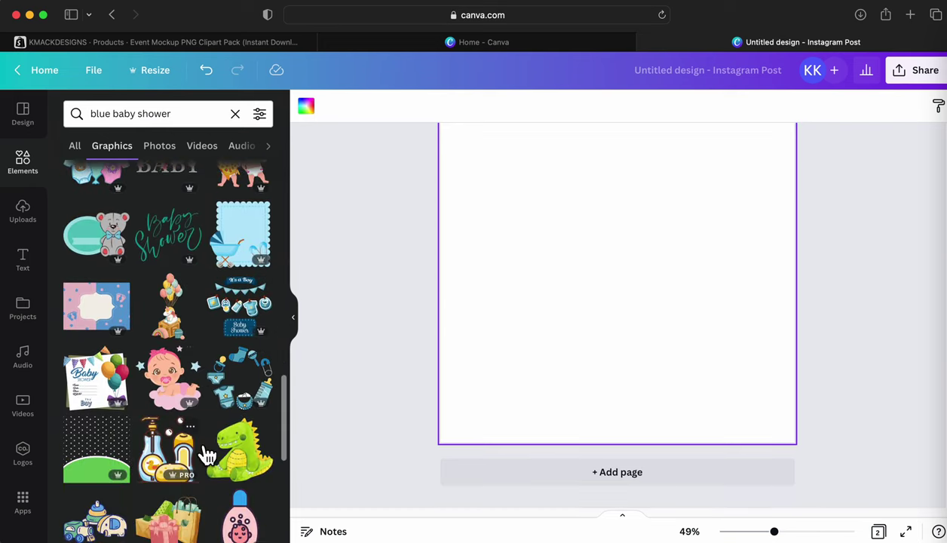
{"action": "scroll", "coordinate": [213, 480], "scroll_direction": "down", "scroll_amount": 15}
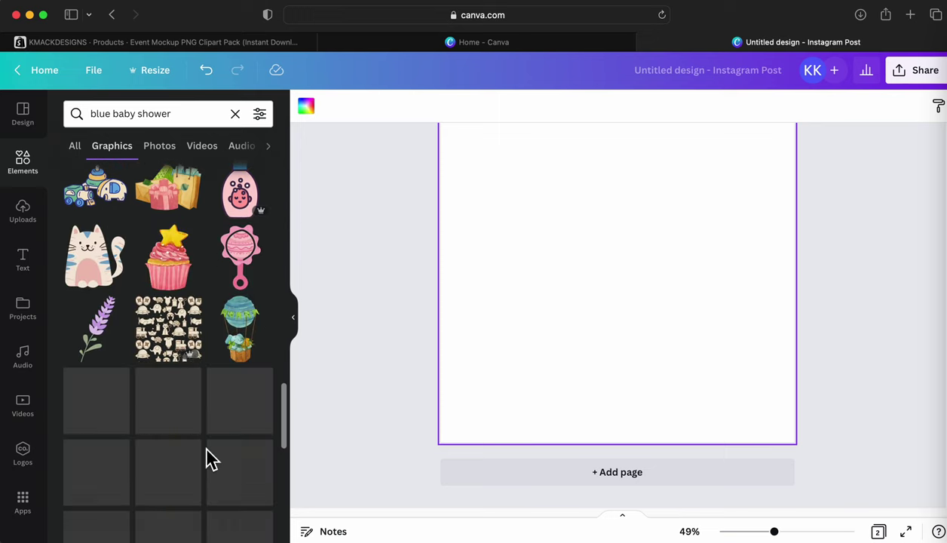
{"action": "scroll", "coordinate": [208, 451], "scroll_direction": "down", "scroll_amount": 8}
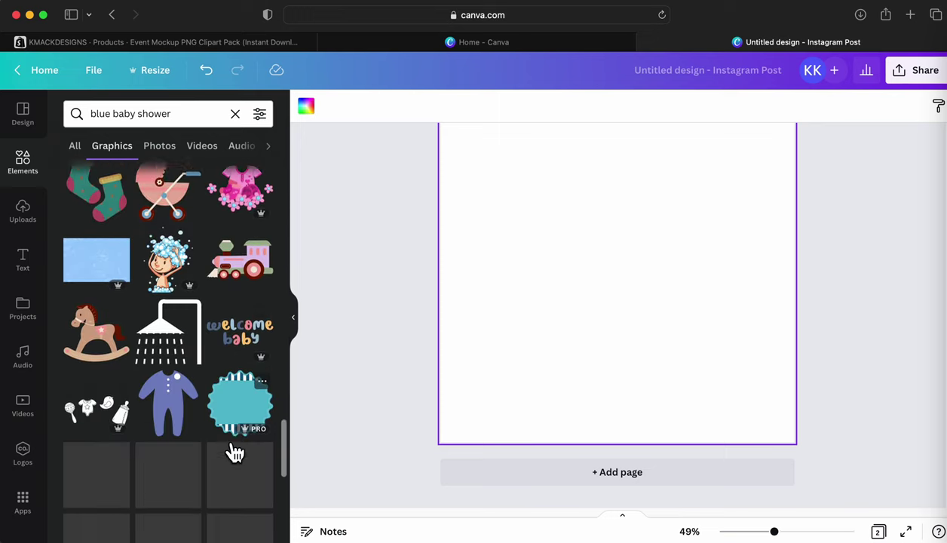
{"action": "scroll", "coordinate": [237, 453], "scroll_direction": "down", "scroll_amount": 14}
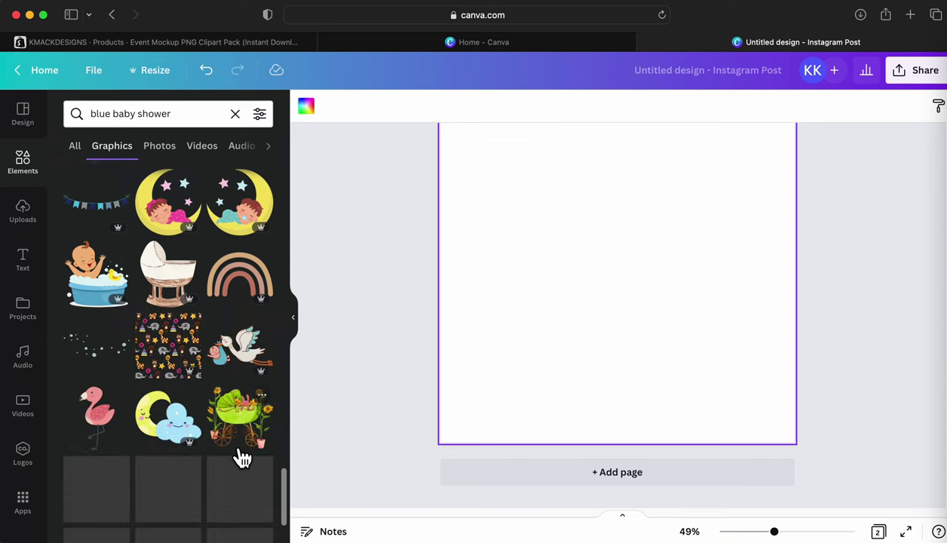
{"action": "scroll", "coordinate": [240, 457], "scroll_direction": "down", "scroll_amount": 8}
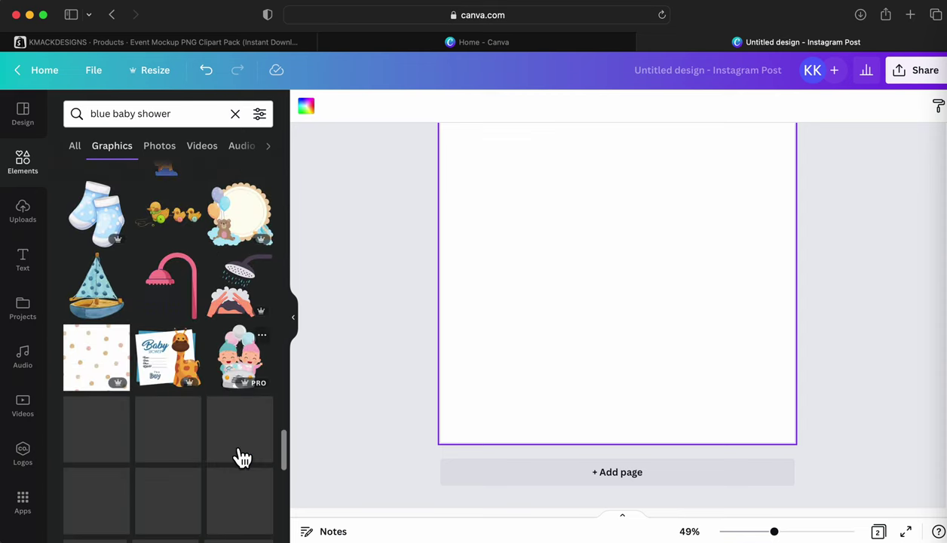
{"action": "scroll", "coordinate": [234, 452], "scroll_direction": "down", "scroll_amount": 3}
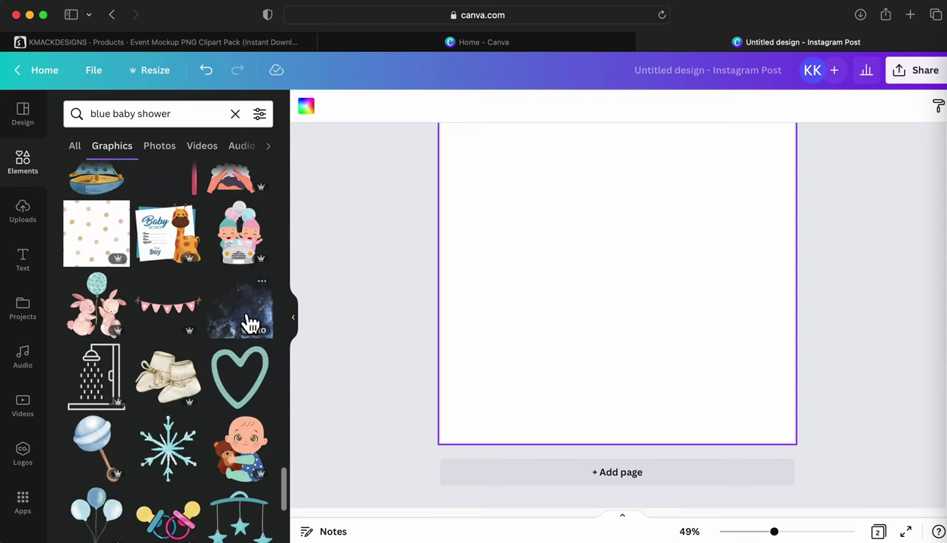
{"action": "left_click", "coordinate": [252, 315]}
Move the blue texture down-right and lower its transparency to about 53.
{"action": "mouse_move", "coordinate": [679, 326]}
{"action": "left_mouse_down"}
{"action": "mouse_move", "coordinate": [698, 345]}
{"action": "mouse_move", "coordinate": [689, 331]}
{"action": "left_mouse_up"}
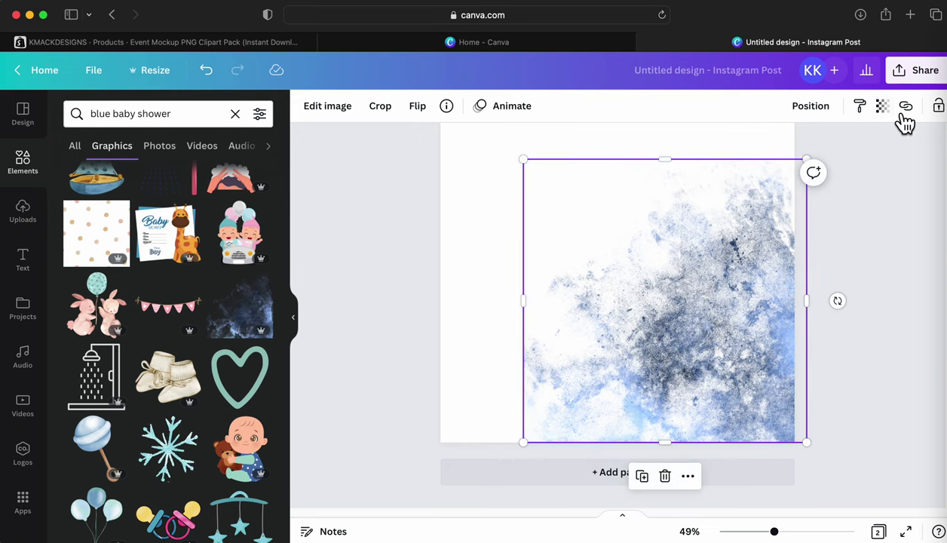
{"action": "left_click", "coordinate": [882, 107]}
{"action": "left_click_drag", "start_coordinate": [843, 165], "coordinate": [797, 173]}
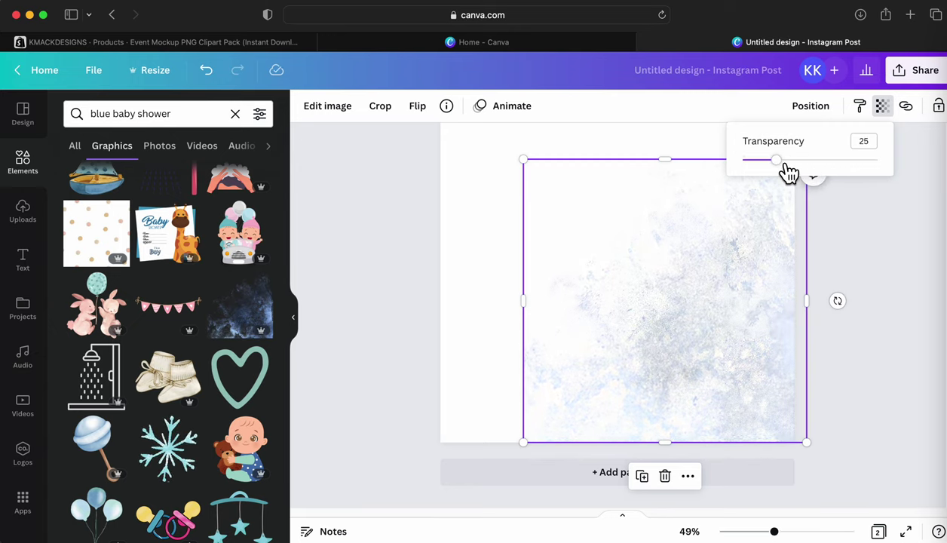
{"action": "scroll", "coordinate": [168, 436], "scroll_direction": "down", "scroll_amount": 10}
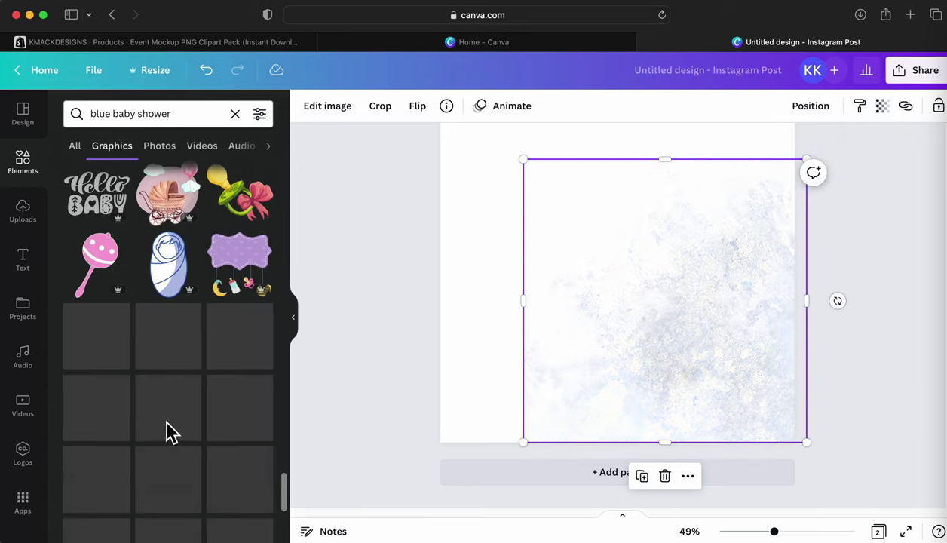
{"action": "scroll", "coordinate": [237, 450], "scroll_direction": "down", "scroll_amount": 3}
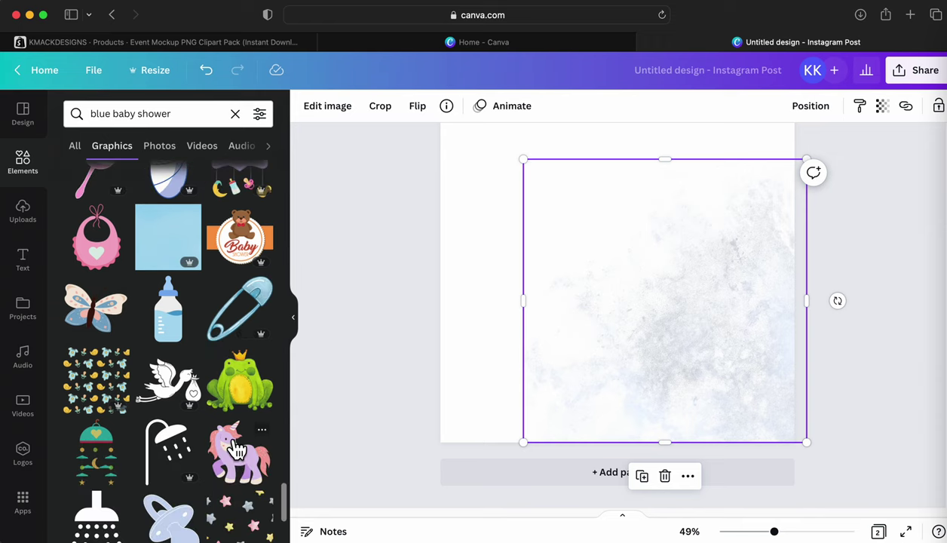
Add the plain light blue square, enlarge it over page 2, and set it as the page background.
{"action": "left_click", "coordinate": [194, 242]}
{"action": "left_click_drag", "start_coordinate": [569, 237], "coordinate": [534, 249]}
{"action": "scroll", "coordinate": [542, 264], "scroll_direction": "up", "scroll_amount": 3}
{"action": "left_click_drag", "start_coordinate": [558, 288], "coordinate": [555, 263]}
{"action": "scroll", "coordinate": [728, 433], "scroll_direction": "down", "scroll_amount": 3}
{"action": "left_click_drag", "start_coordinate": [724, 409], "coordinate": [807, 491]}
{"action": "right_click", "coordinate": [573, 290]}
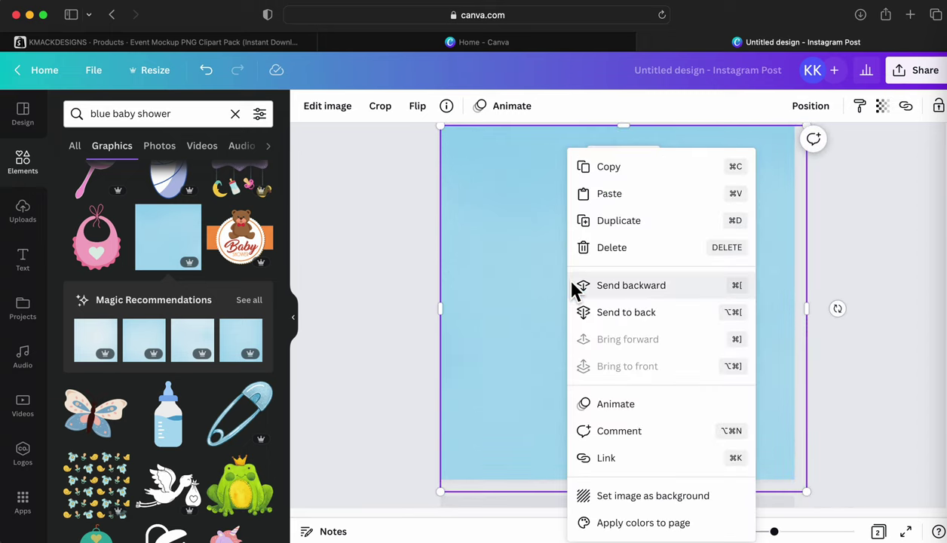
{"action": "left_click", "coordinate": [659, 498]}
Rotate the faded texture 180° and shrink it toward the page's top-left corner.
{"action": "right_click", "coordinate": [548, 319]}
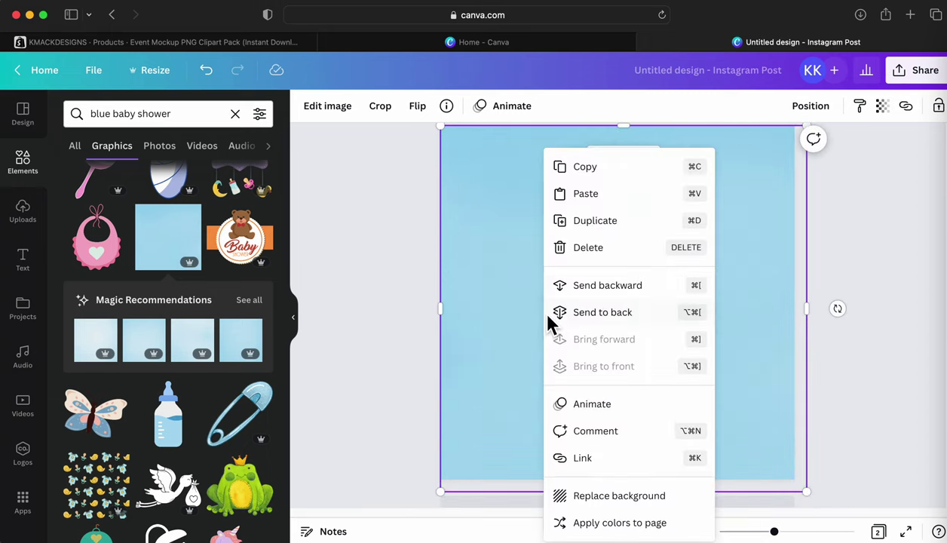
{"action": "left_click", "coordinate": [637, 494]}
{"action": "left_click", "coordinate": [705, 405]}
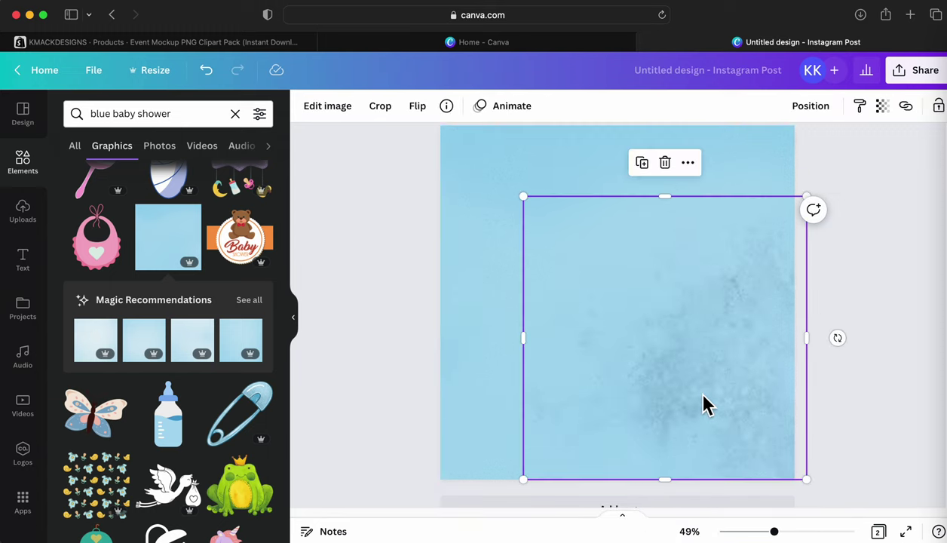
{"action": "left_click_drag", "start_coordinate": [732, 366], "coordinate": [737, 374]}
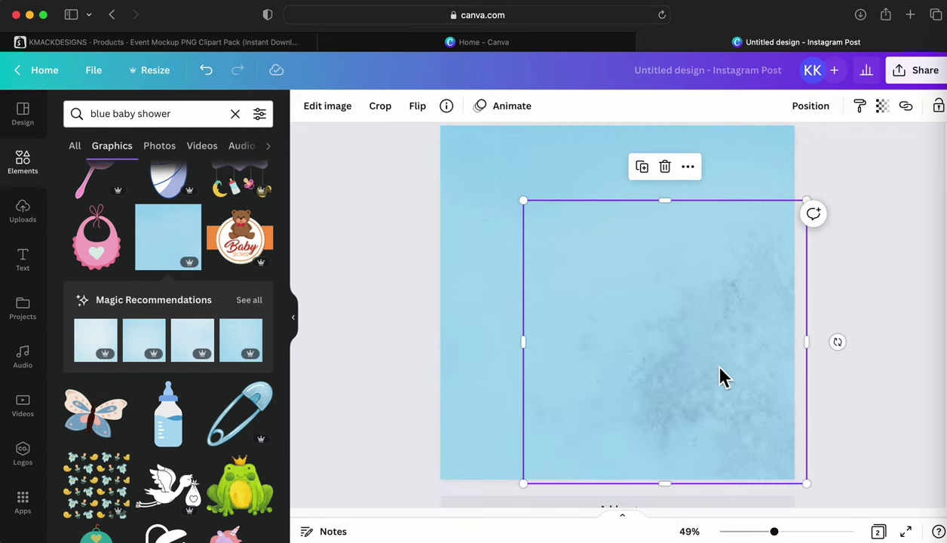
{"action": "left_click_drag", "start_coordinate": [843, 351], "coordinate": [531, 357]}
{"action": "left_click_drag", "start_coordinate": [566, 300], "coordinate": [472, 212]}
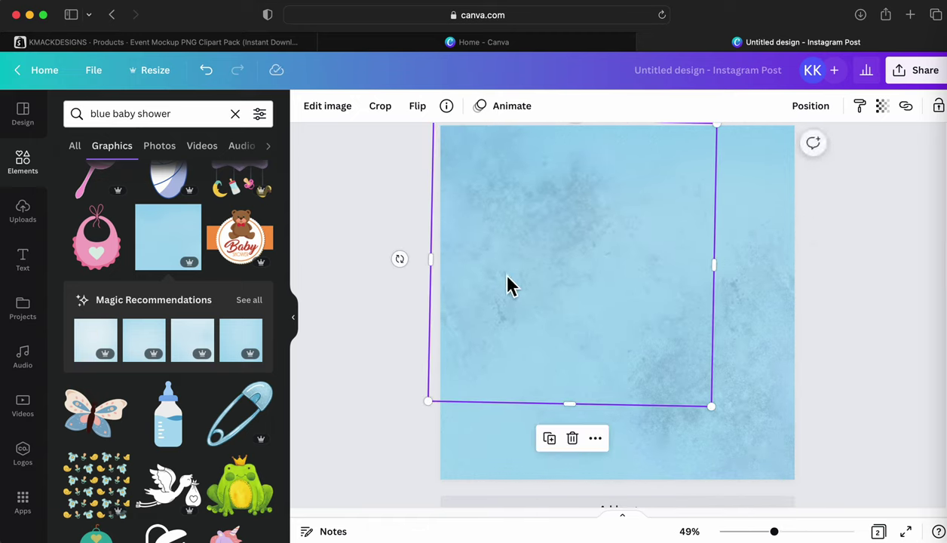
{"action": "left_click_drag", "start_coordinate": [697, 402], "coordinate": [667, 375]}
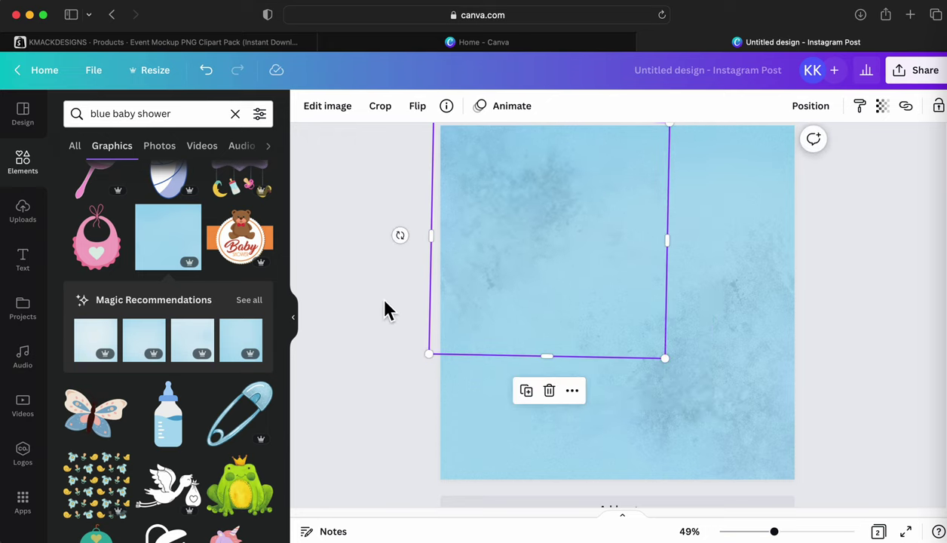
{"action": "left_click", "coordinate": [383, 311]}
{"action": "left_click", "coordinate": [139, 113]}
Search Elements for "gold outline" and browse the Graphics results.
{"action": "type", "text": "gold outl"}
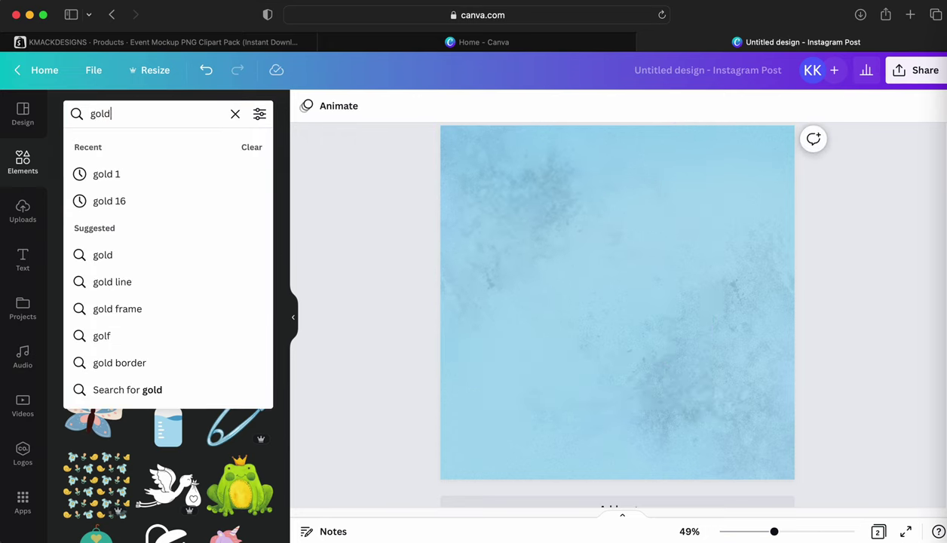
{"action": "key", "text": "Return"}
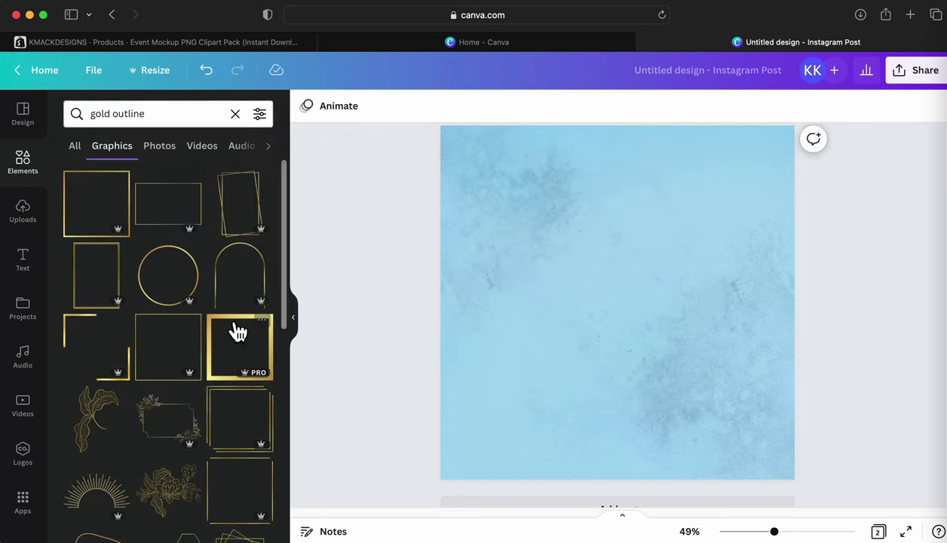
{"action": "scroll", "coordinate": [241, 355], "scroll_direction": "down", "scroll_amount": 3}
{"action": "scroll", "coordinate": [178, 387], "scroll_direction": "down", "scroll_amount": 2}
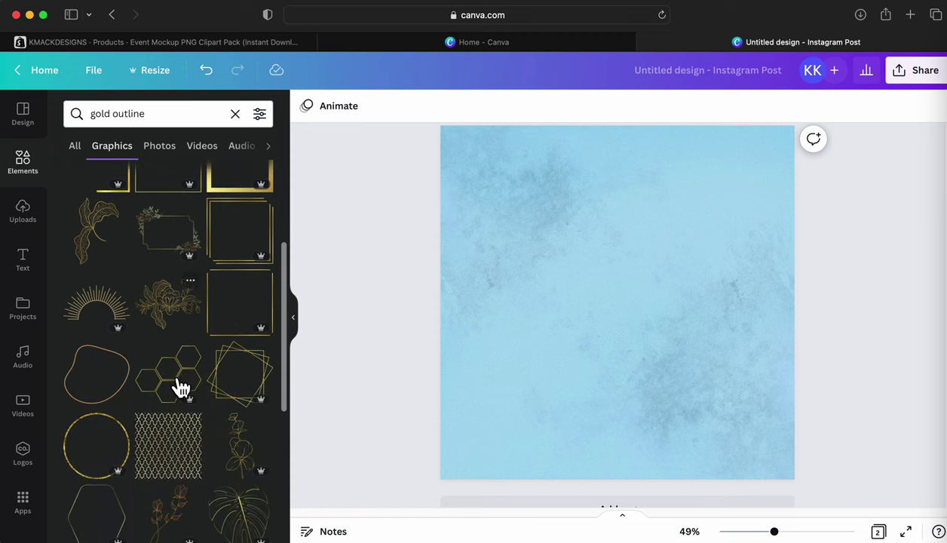
{"action": "scroll", "coordinate": [265, 471], "scroll_direction": "down", "scroll_amount": 5}
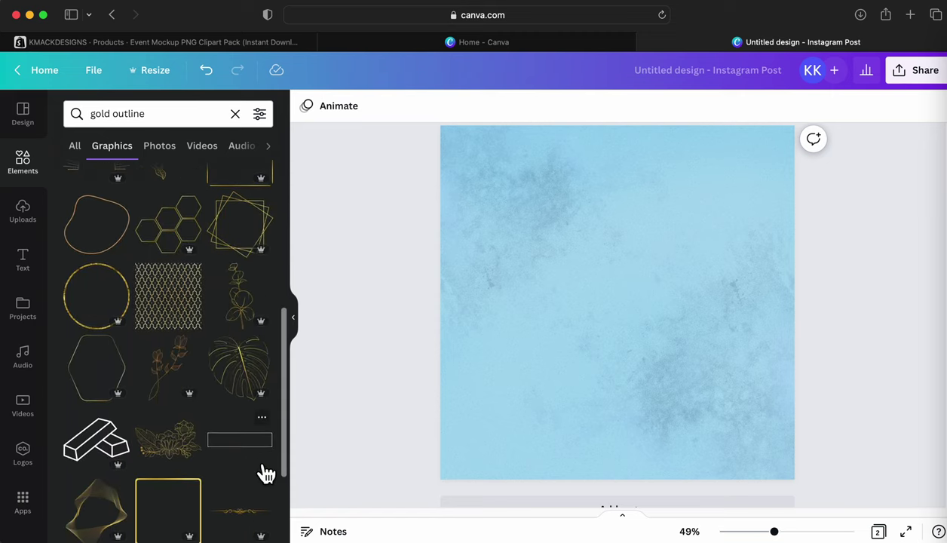
{"action": "scroll", "coordinate": [186, 416], "scroll_direction": "down", "scroll_amount": 5}
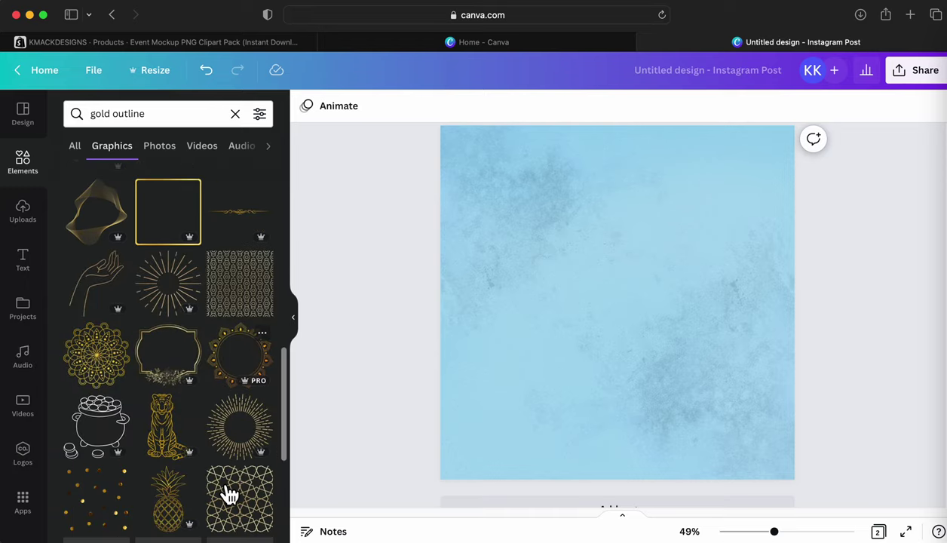
{"action": "scroll", "coordinate": [201, 422], "scroll_direction": "down", "scroll_amount": 7}
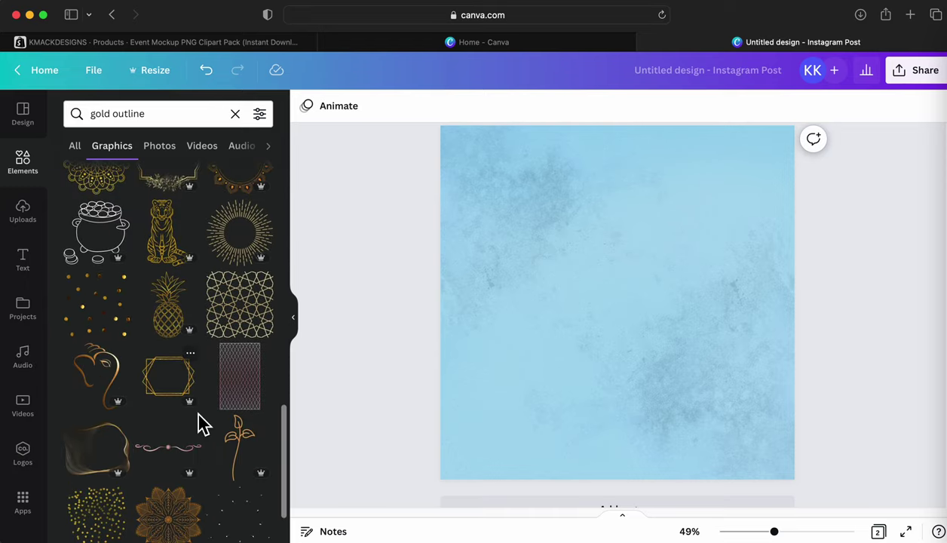
{"action": "scroll", "coordinate": [201, 448], "scroll_direction": "down", "scroll_amount": 2}
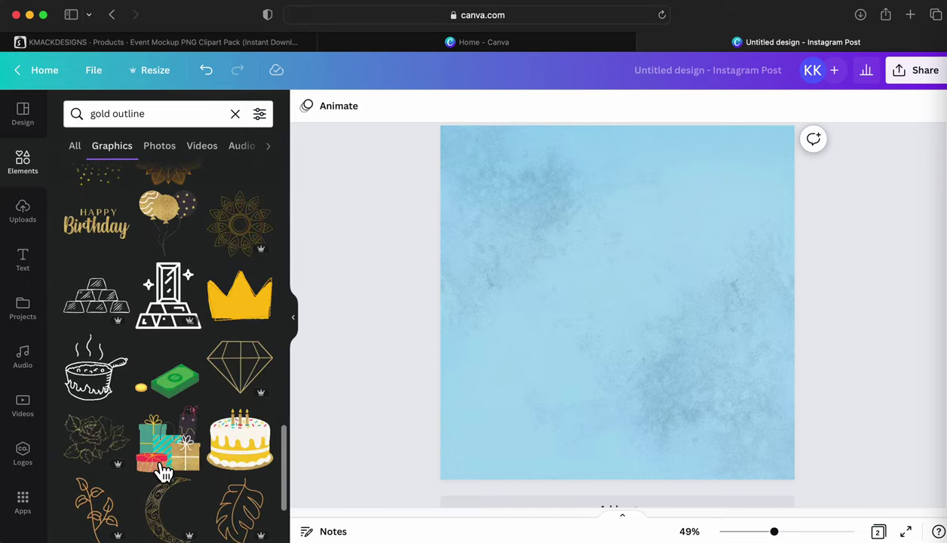
{"action": "scroll", "coordinate": [227, 444], "scroll_direction": "down", "scroll_amount": 6}
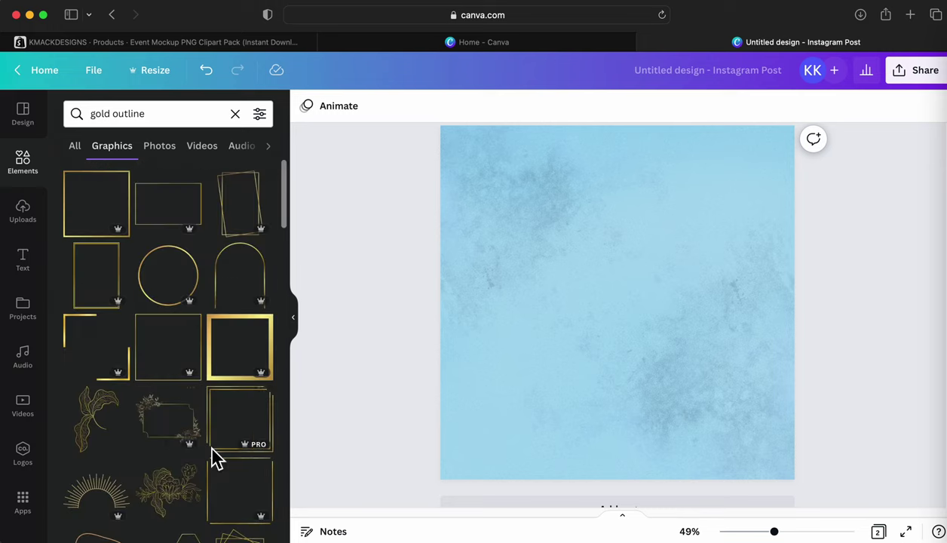
Try a gold leaf graphic at the page's bottom-right edge, then delete it.
{"action": "left_click", "coordinate": [110, 436]}
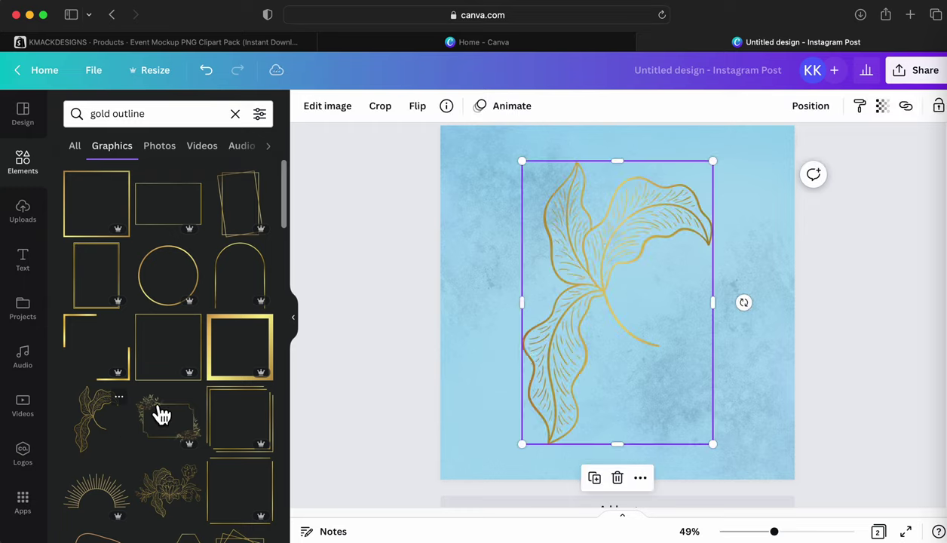
{"action": "left_click_drag", "start_coordinate": [523, 162], "coordinate": [621, 301]}
{"action": "left_click_drag", "start_coordinate": [658, 338], "coordinate": [777, 443]}
{"action": "left_click_drag", "start_coordinate": [612, 460], "coordinate": [613, 459]}
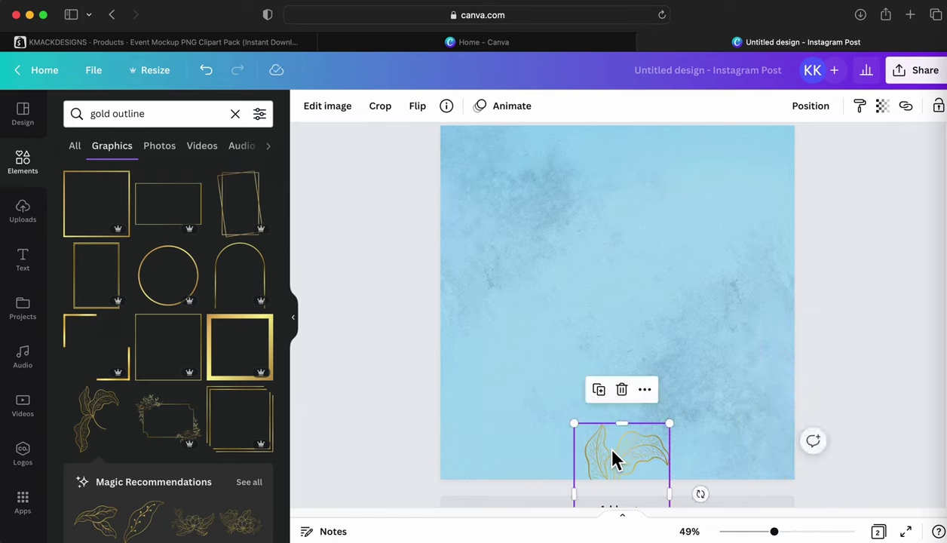
{"action": "key", "text": "Delete"}
Try a floral graphic at the page's bottom-left, then delete it.
{"action": "scroll", "coordinate": [226, 505], "scroll_direction": "down", "scroll_amount": 1}
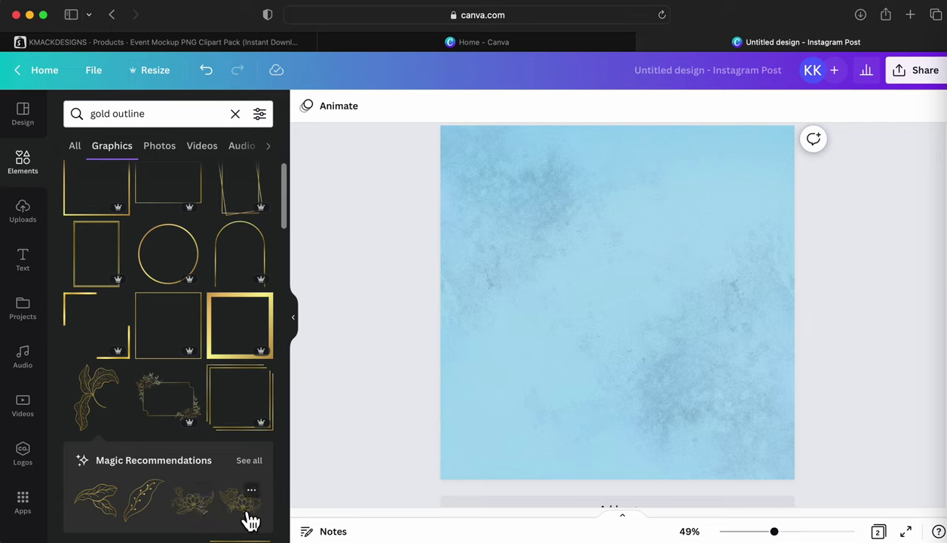
{"action": "left_click", "coordinate": [260, 520]}
{"action": "left_click_drag", "start_coordinate": [644, 331], "coordinate": [542, 472]}
{"action": "left_click_drag", "start_coordinate": [371, 362], "coordinate": [459, 412]}
{"action": "left_click_drag", "start_coordinate": [543, 455], "coordinate": [505, 437]}
{"action": "key", "text": "Delete"}
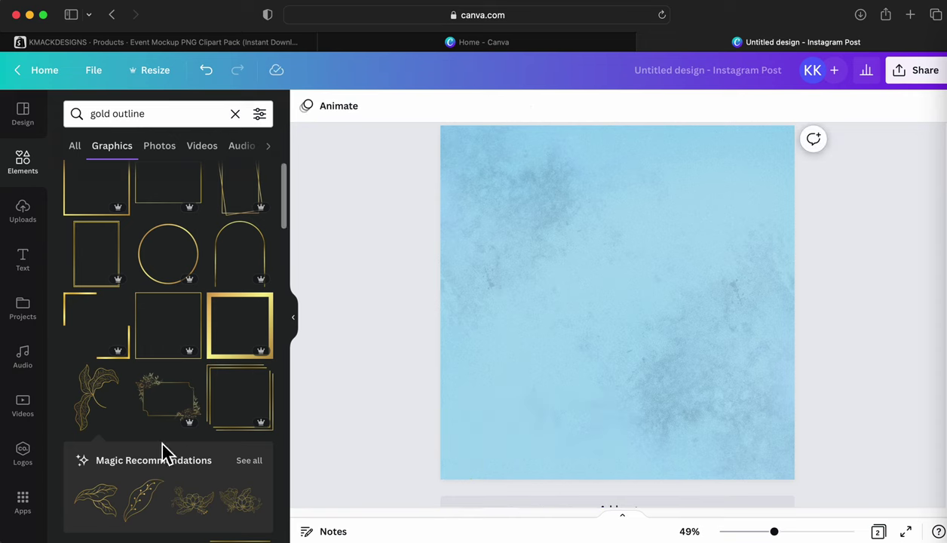
{"action": "scroll", "coordinate": [218, 458], "scroll_direction": "down", "scroll_amount": 5}
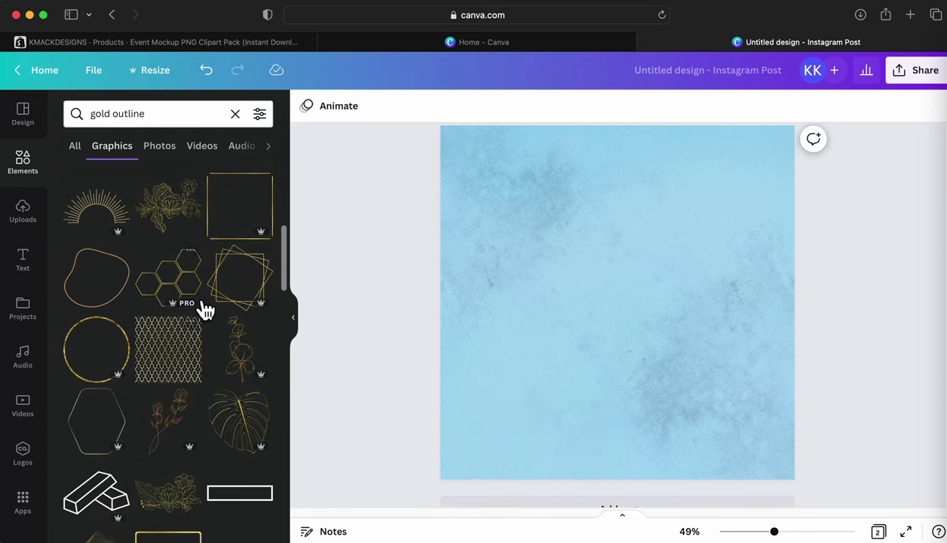
Add the gold hexagon outline graphic, shrink it, and place clusters in the bottom-right and top-left corners.
{"action": "left_click", "coordinate": [199, 303]}
{"action": "left_click_drag", "start_coordinate": [476, 183], "coordinate": [631, 279]}
{"action": "left_click_drag", "start_coordinate": [742, 360], "coordinate": [849, 369]}
{"action": "left_click_drag", "start_coordinate": [794, 405], "coordinate": [802, 408]}
{"action": "left_click_drag", "start_coordinate": [683, 393], "coordinate": [490, 208]}
{"action": "left_click_drag", "start_coordinate": [549, 208], "coordinate": [509, 243]}
Shrink the bottom-right hexagons, rotate them to about 157°, and settle them into the corner.
{"action": "key", "text": "Escape"}
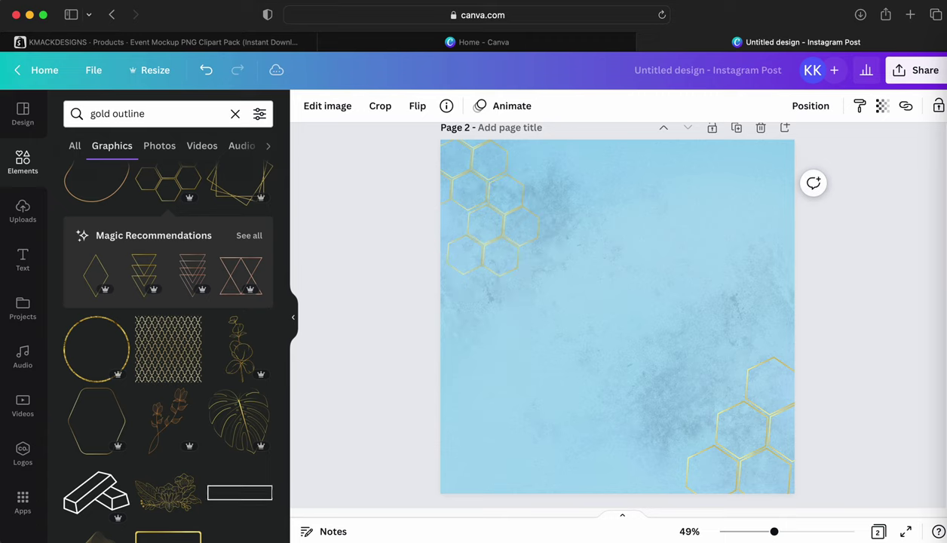
{"action": "left_click", "coordinate": [891, 408]}
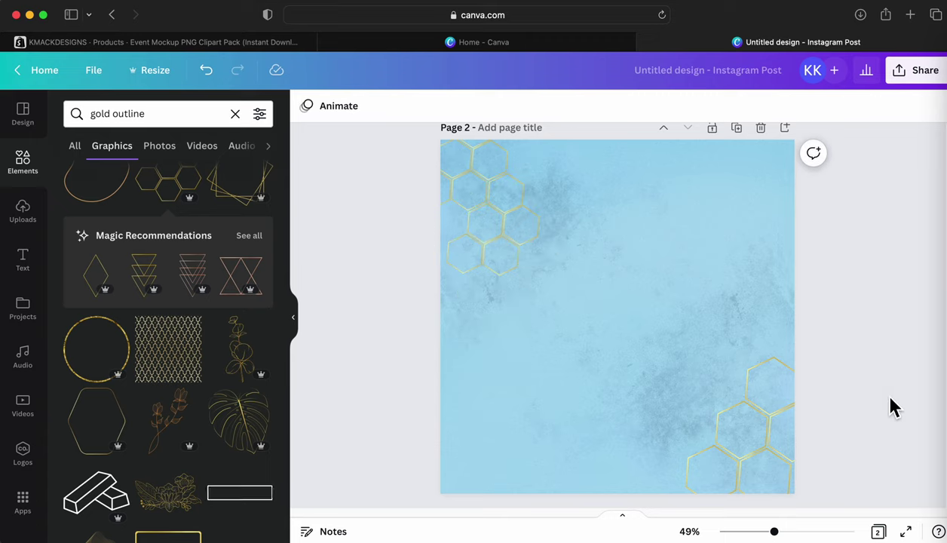
{"action": "left_click", "coordinate": [758, 426]}
{"action": "left_click_drag", "start_coordinate": [651, 415], "coordinate": [694, 434]}
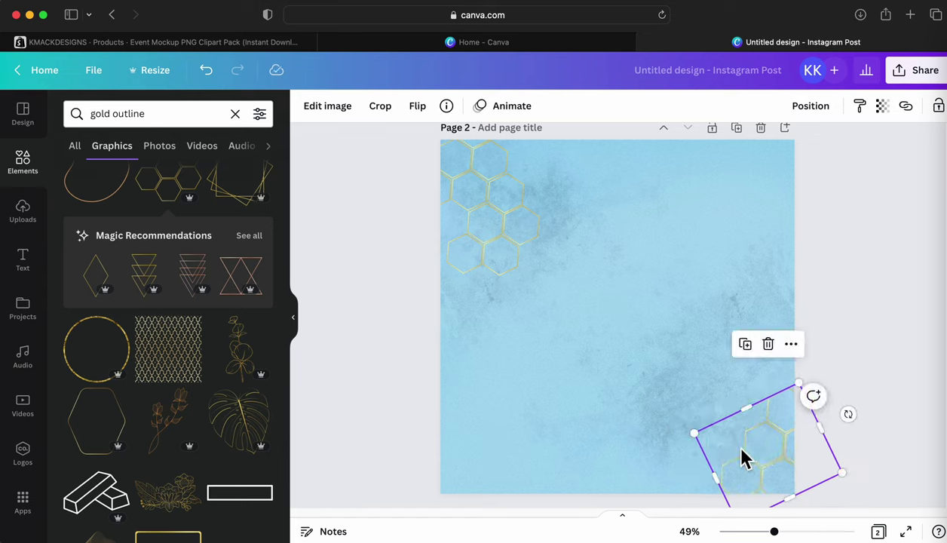
{"action": "left_click_drag", "start_coordinate": [751, 465], "coordinate": [678, 463]}
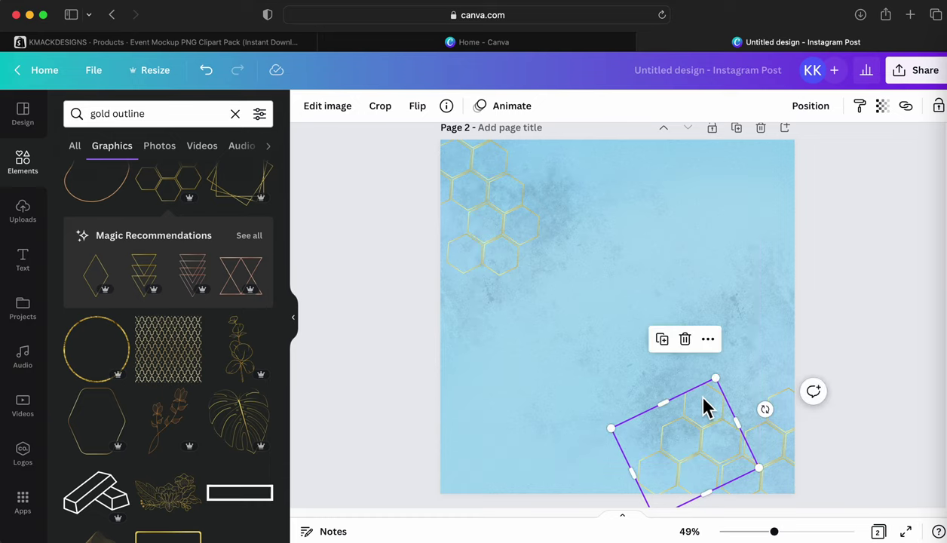
{"action": "left_click_drag", "start_coordinate": [770, 421], "coordinate": [501, 514]}
{"action": "left_click_drag", "start_coordinate": [706, 461], "coordinate": [713, 472]}
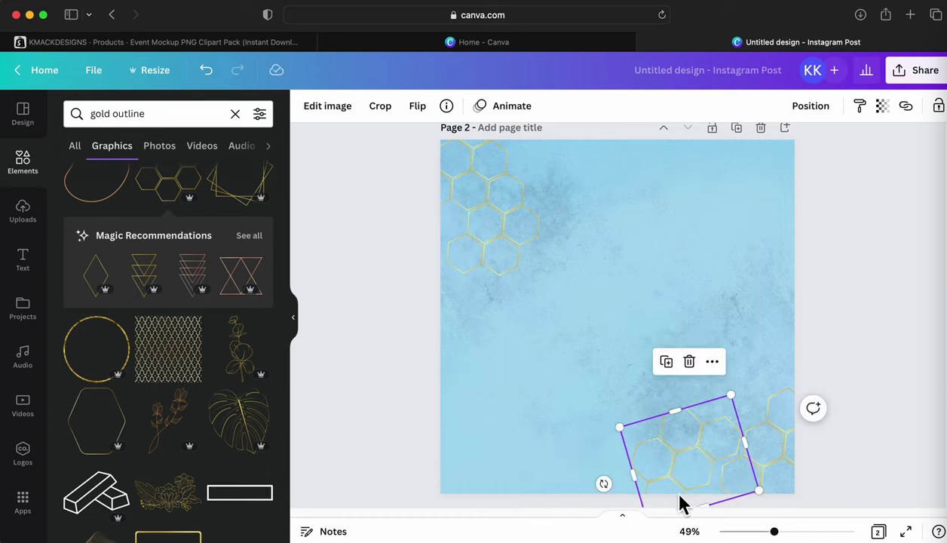
{"action": "left_click_drag", "start_coordinate": [613, 489], "coordinate": [618, 504]}
{"action": "left_click_drag", "start_coordinate": [700, 475], "coordinate": [701, 480]}
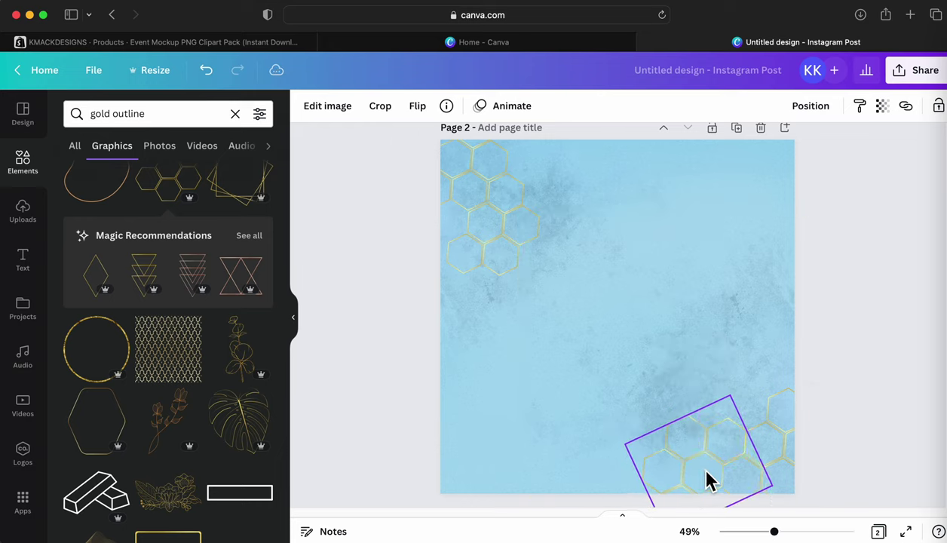
{"action": "left_click_drag", "start_coordinate": [707, 480], "coordinate": [704, 481]}
Try rotating both overlapping hexagon graphics together, then undo the rotation.
{"action": "left_click", "coordinate": [882, 408]}
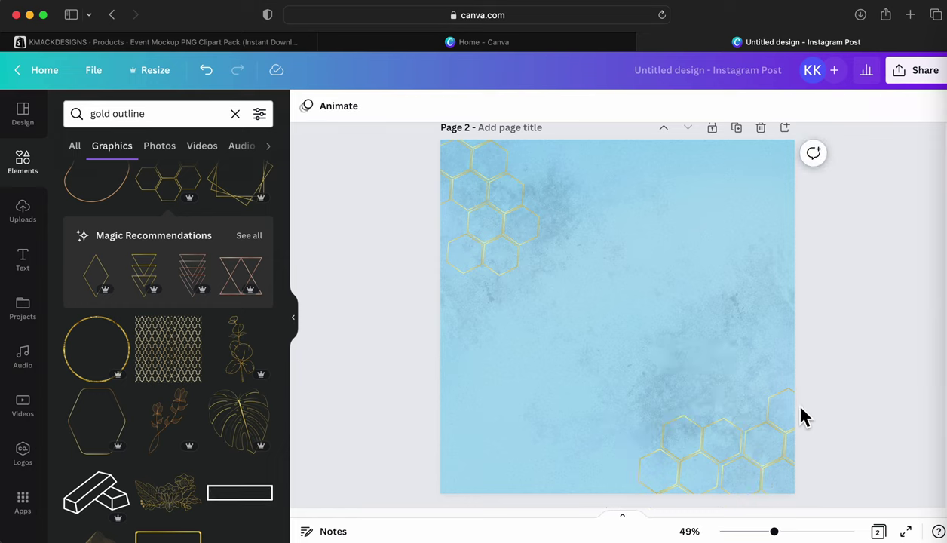
{"action": "left_click", "coordinate": [709, 471]}
{"action": "left_click", "coordinate": [770, 461], "text": "shift"}
{"action": "left_click_drag", "start_coordinate": [872, 460], "coordinate": [874, 446]}
{"action": "left_click_drag", "start_coordinate": [745, 455], "coordinate": [744, 458]}
{"action": "key", "text": "super+z"}
{"action": "key", "text": "super+z"}
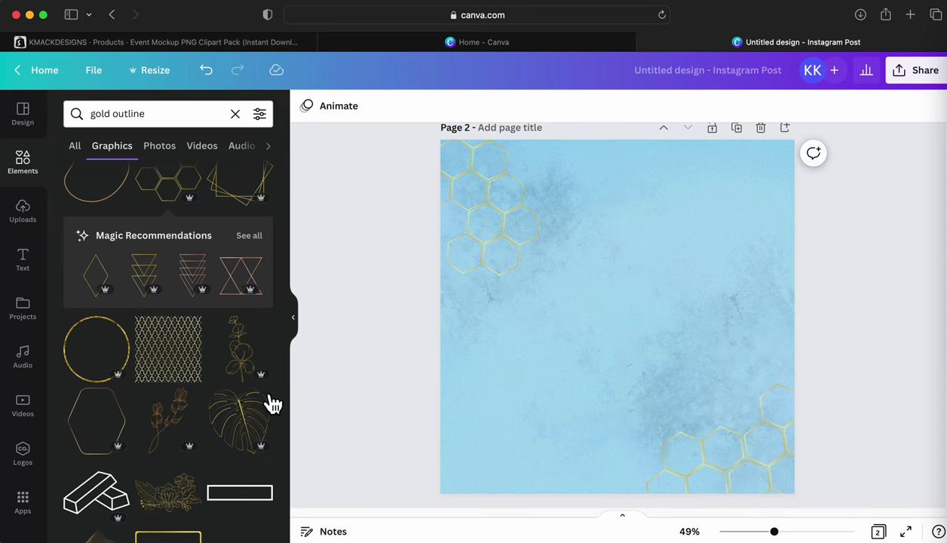
{"action": "scroll", "coordinate": [207, 397], "scroll_direction": "down", "scroll_amount": 4}
Search Elements for "baby shower" and scroll through the graphics results.
{"action": "scroll", "coordinate": [211, 422], "scroll_direction": "up", "scroll_amount": 2}
{"action": "scroll", "coordinate": [203, 401], "scroll_direction": "down", "scroll_amount": 4}
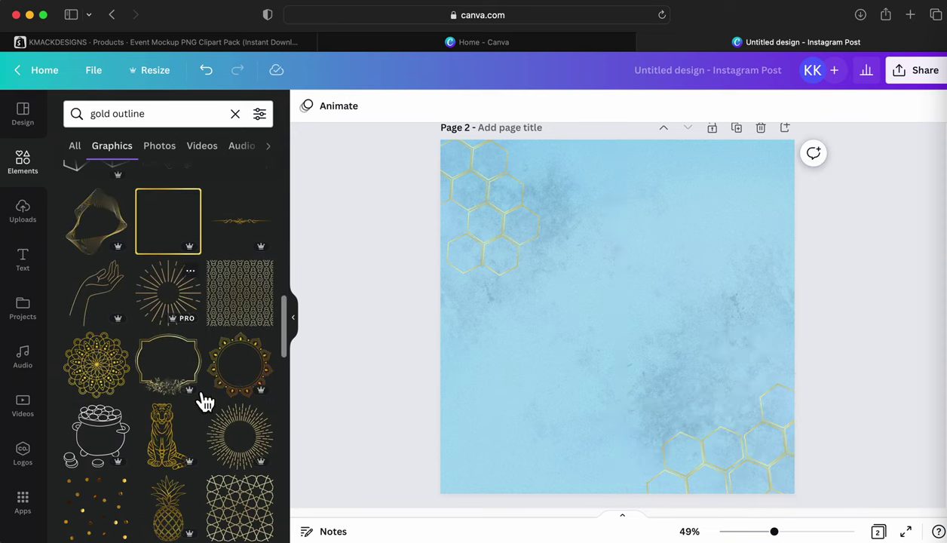
{"action": "left_click", "coordinate": [137, 114]}
{"action": "type", "text": "baby shower"}
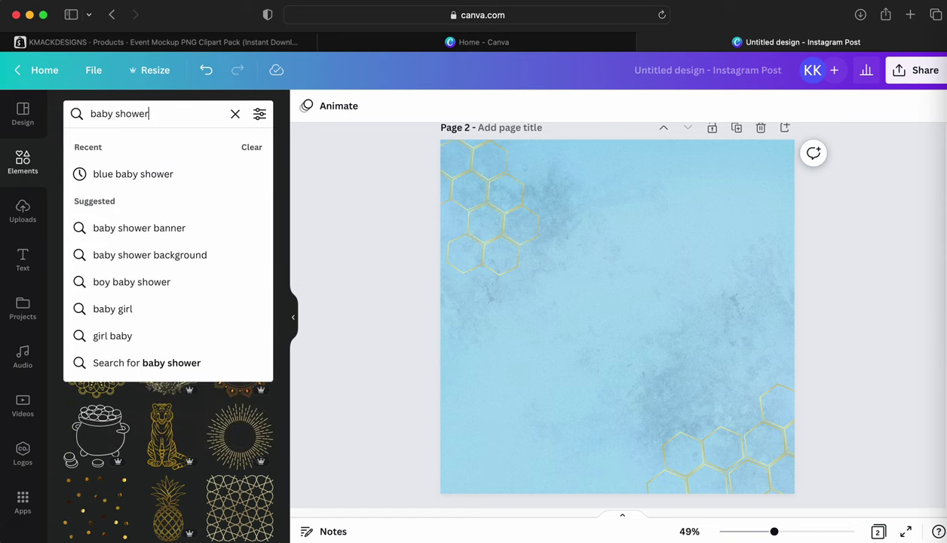
{"action": "key", "text": "Return"}
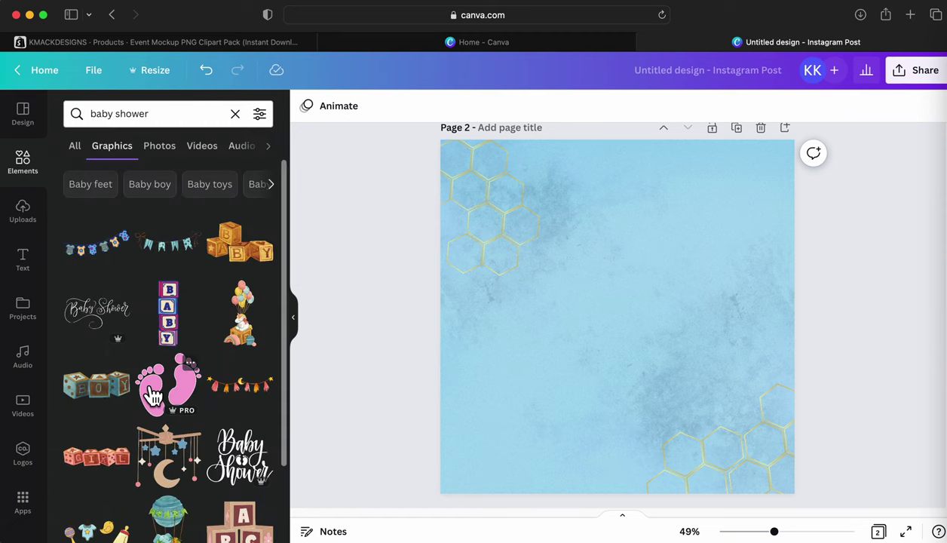
{"action": "scroll", "coordinate": [227, 426], "scroll_direction": "down", "scroll_amount": 5}
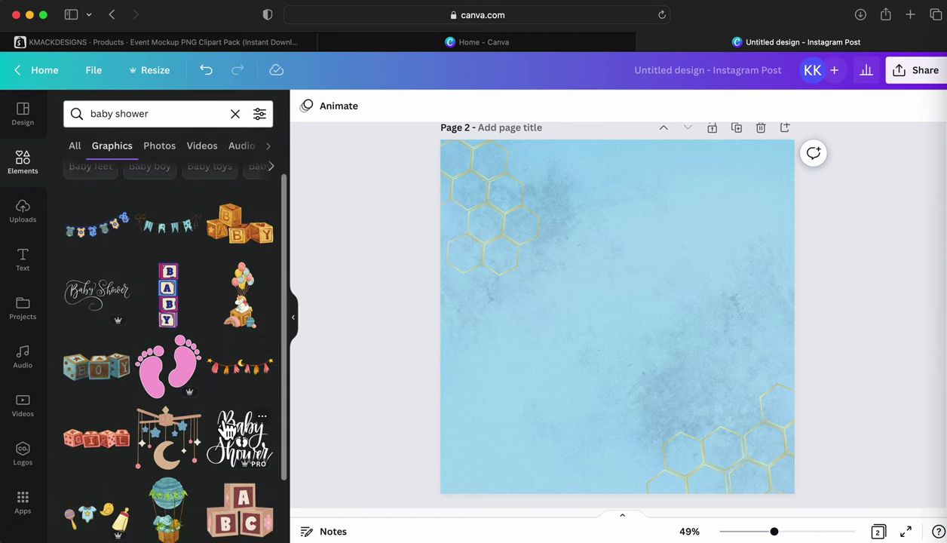
{"action": "scroll", "coordinate": [249, 452], "scroll_direction": "down", "scroll_amount": 5}
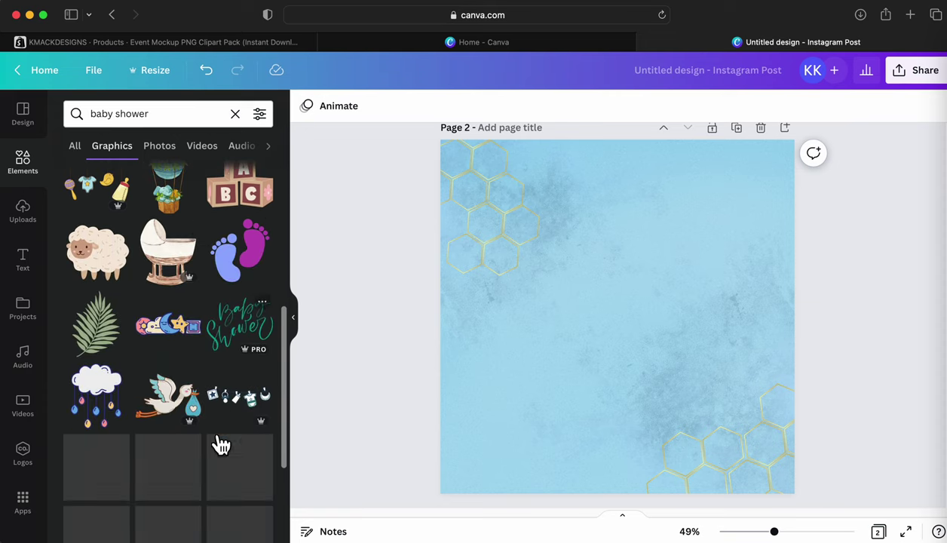
Replace the search with "blue boho" and run it.
{"action": "left_click", "coordinate": [139, 124]}
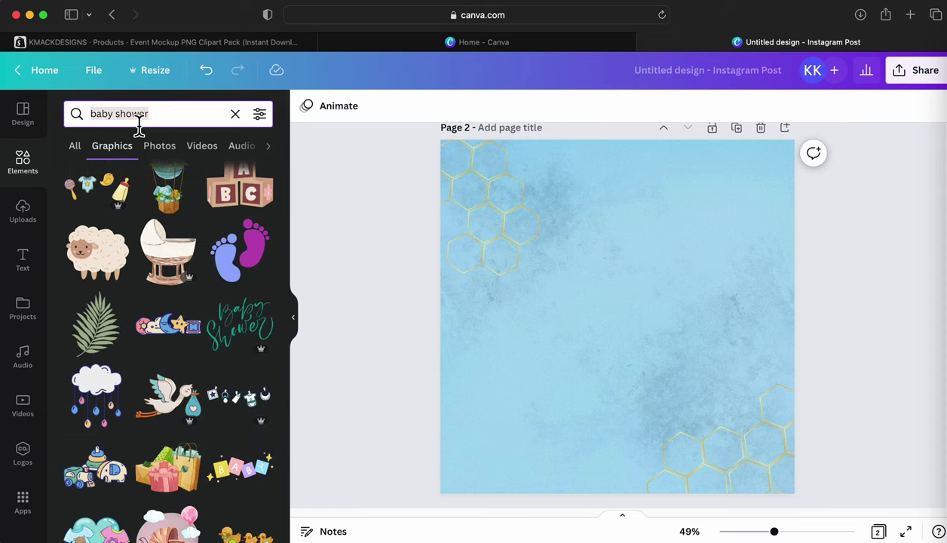
{"action": "type", "text": "blue boho"}
{"action": "key", "text": "Return"}
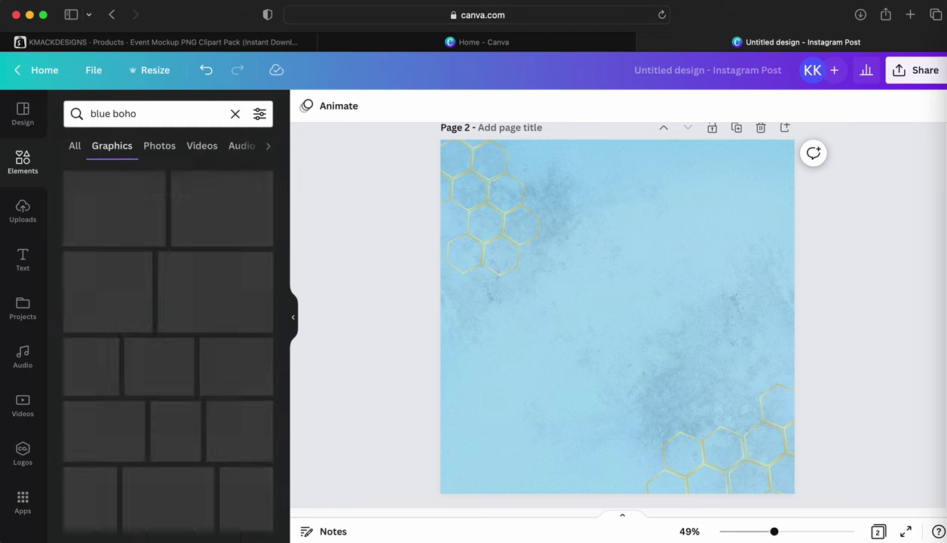
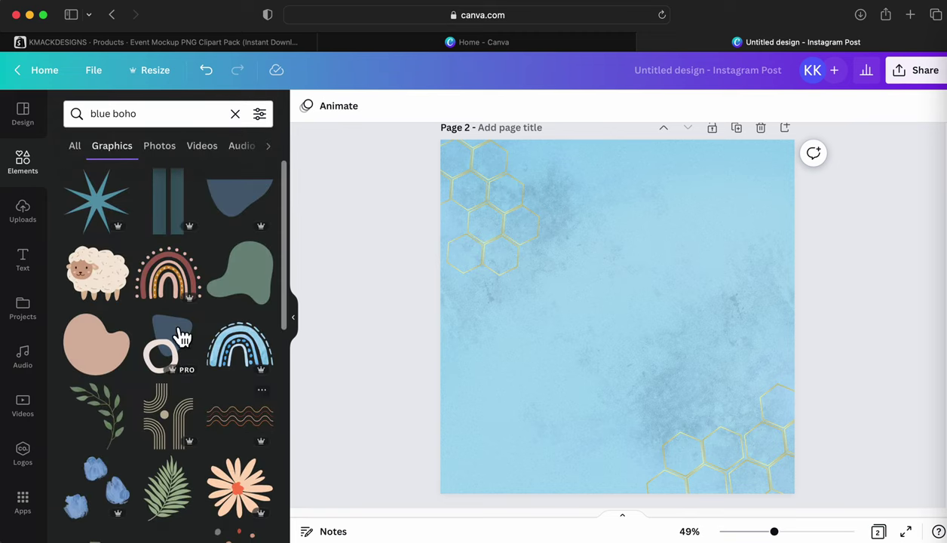
Add the blue brush-stroke graphic over the bottom-right hexagons, shrunk and faded to 44 transparency.
{"action": "scroll", "coordinate": [222, 444], "scroll_direction": "down", "scroll_amount": 3}
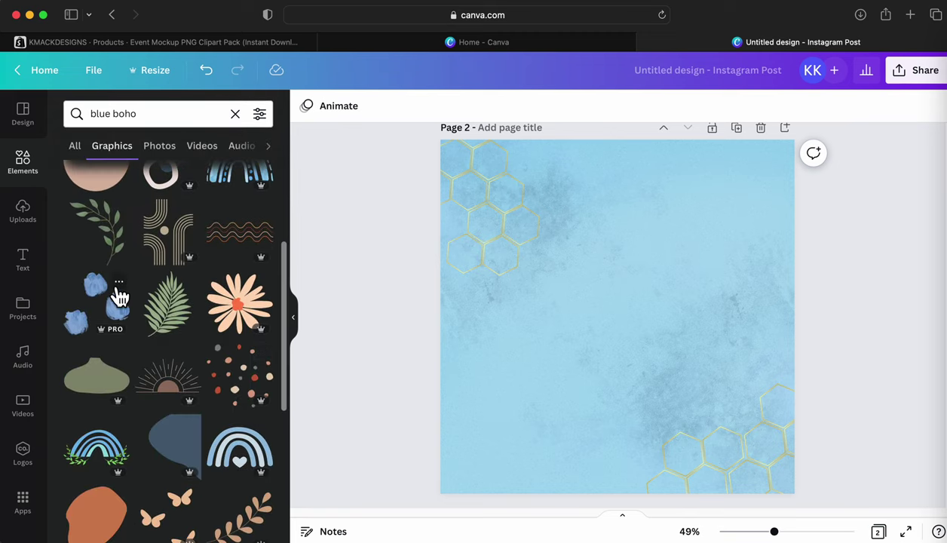
{"action": "left_click", "coordinate": [115, 298]}
{"action": "left_click_drag", "start_coordinate": [760, 452], "coordinate": [524, 276]}
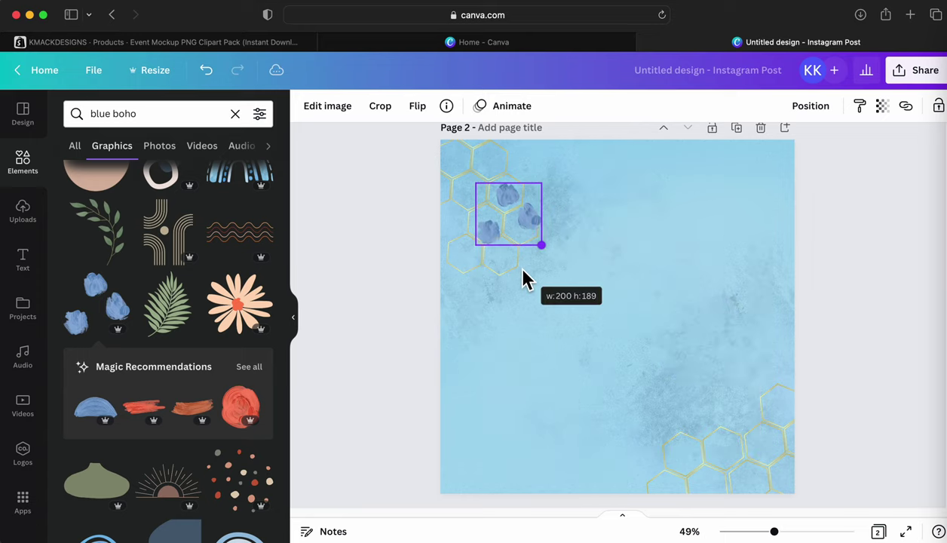
{"action": "mouse_move", "coordinate": [509, 215]}
{"action": "left_mouse_down"}
{"action": "mouse_move", "coordinate": [710, 431]}
{"action": "mouse_move", "coordinate": [724, 464]}
{"action": "mouse_move", "coordinate": [695, 477]}
{"action": "mouse_move", "coordinate": [745, 486]}
{"action": "mouse_move", "coordinate": [694, 478]}
{"action": "left_mouse_up"}
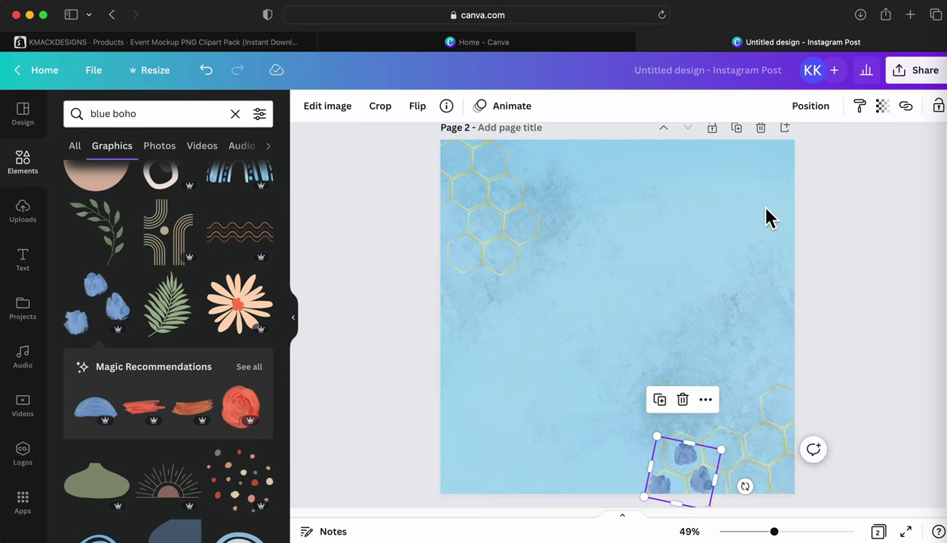
{"action": "left_click", "coordinate": [883, 108]}
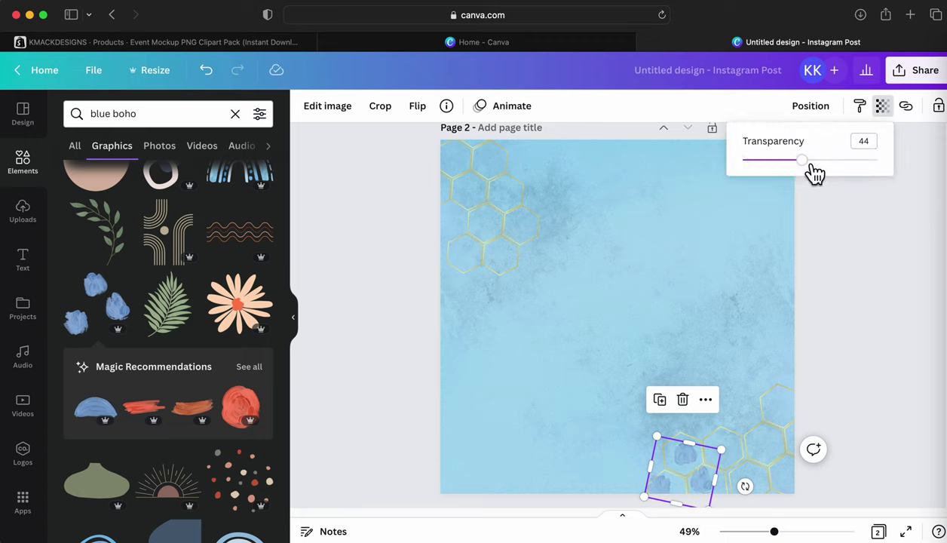
{"action": "left_click", "coordinate": [649, 346]}
{"action": "left_click_drag", "start_coordinate": [690, 477], "coordinate": [692, 479]}
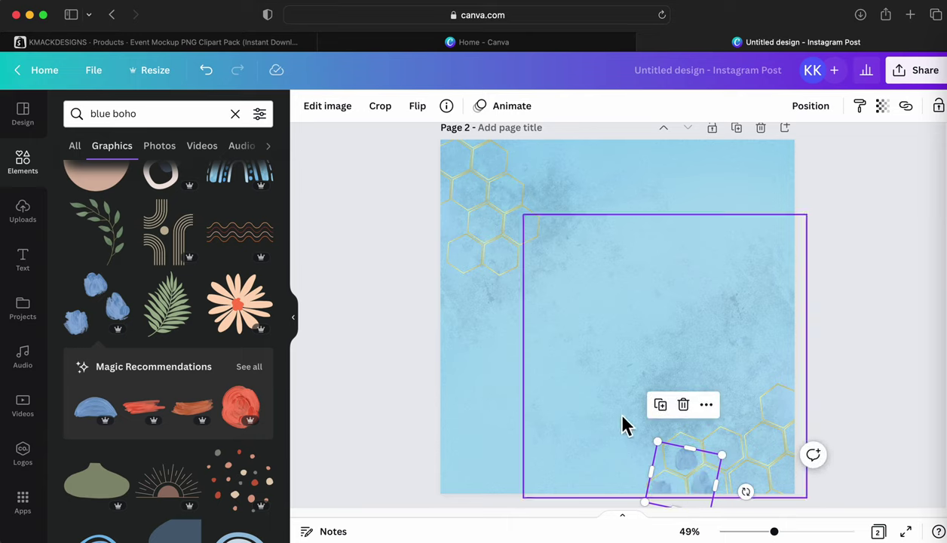
Place a smaller, rotated blue brush-stroke accent in the top-left hexagon cluster.
{"action": "mouse_move", "coordinate": [706, 492]}
{"action": "left_mouse_down"}
{"action": "mouse_move", "coordinate": [560, 224]}
{"action": "mouse_move", "coordinate": [514, 239]}
{"action": "mouse_move", "coordinate": [521, 219]}
{"action": "left_mouse_up"}
{"action": "mouse_move", "coordinate": [529, 254]}
{"action": "left_mouse_down"}
{"action": "mouse_move", "coordinate": [525, 231]}
{"action": "mouse_move", "coordinate": [490, 191]}
{"action": "mouse_move", "coordinate": [498, 189]}
{"action": "mouse_move", "coordinate": [471, 195]}
{"action": "mouse_move", "coordinate": [476, 236]}
{"action": "mouse_move", "coordinate": [392, 252]}
{"action": "left_mouse_up"}
{"action": "left_click", "coordinate": [613, 230]}
{"action": "key", "text": "Escape"}
{"action": "left_click", "coordinate": [525, 229]}
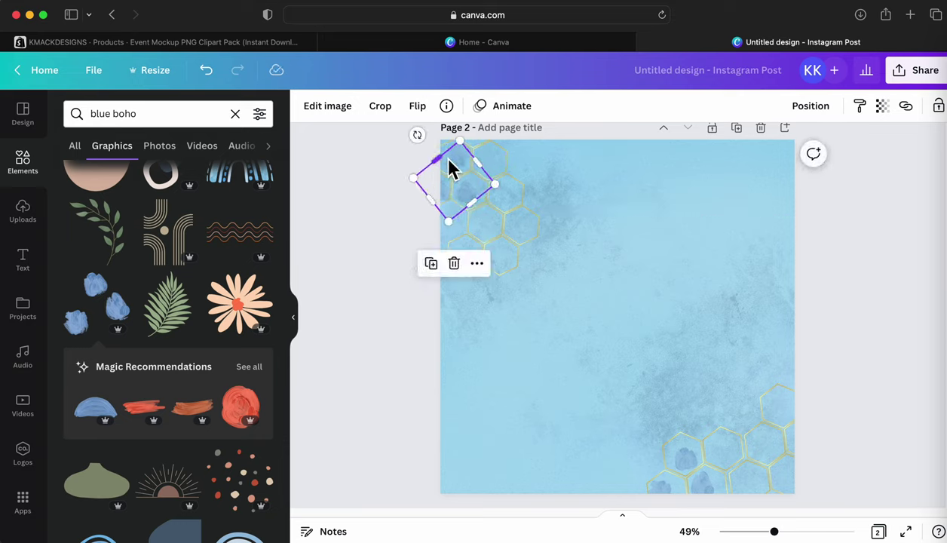
{"action": "left_click_drag", "start_coordinate": [450, 148], "coordinate": [462, 172]}
{"action": "left_click", "coordinate": [388, 292]}
Add a small cloud wash in the bottom-right corner and send it behind the hexagons.
{"action": "scroll", "coordinate": [205, 335], "scroll_direction": "down", "scroll_amount": 5}
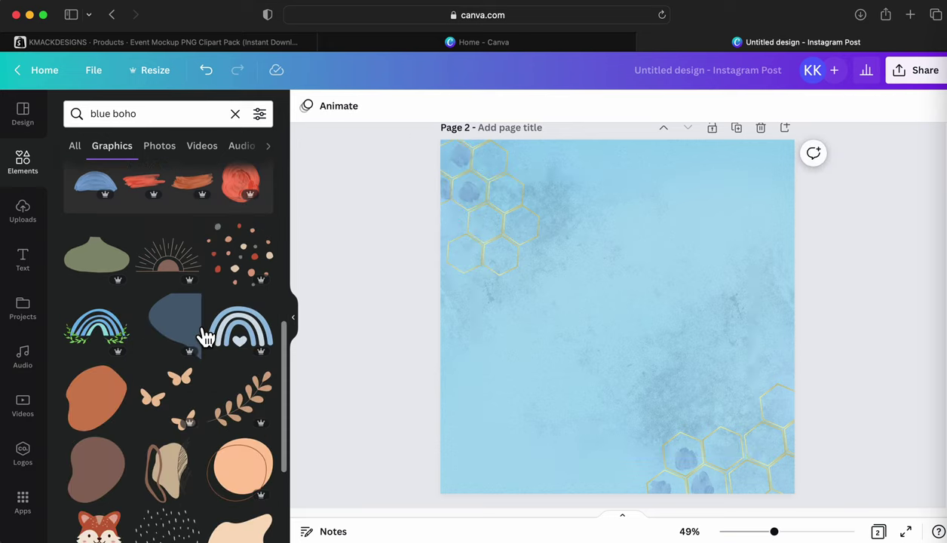
{"action": "scroll", "coordinate": [223, 392], "scroll_direction": "down", "scroll_amount": 10}
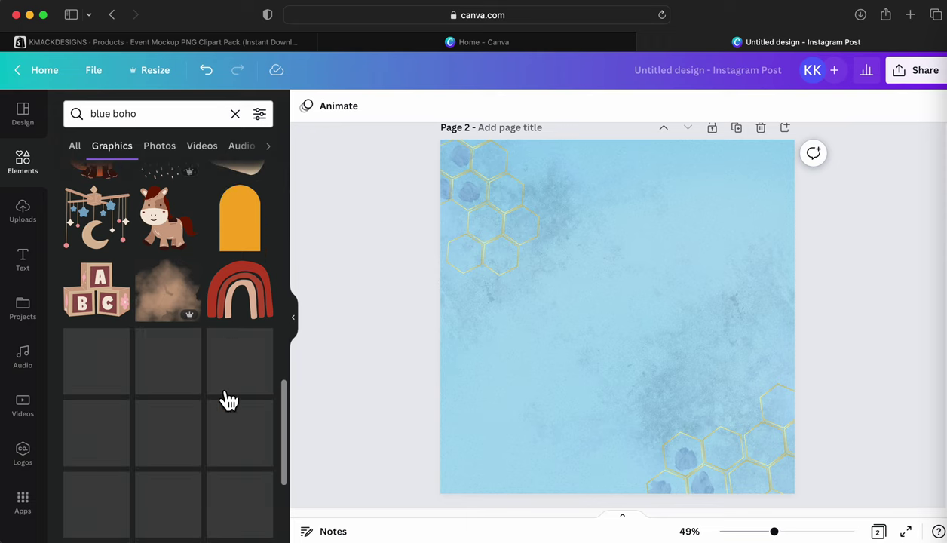
{"action": "left_click", "coordinate": [173, 313]}
{"action": "left_click_drag", "start_coordinate": [567, 321], "coordinate": [488, 397]}
{"action": "left_click_drag", "start_coordinate": [674, 260], "coordinate": [531, 398]}
{"action": "left_click_drag", "start_coordinate": [489, 447], "coordinate": [786, 447]}
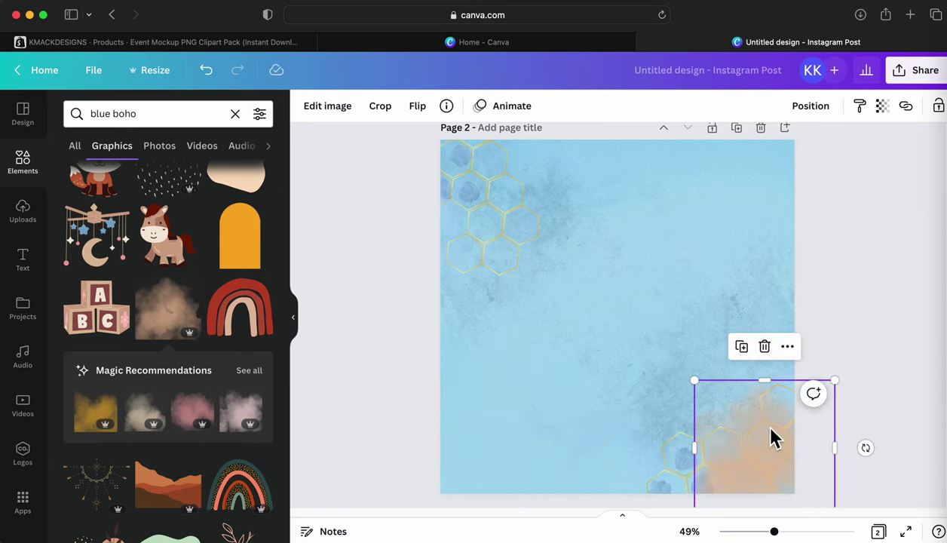
{"action": "right_click", "coordinate": [770, 437]}
{"action": "left_click", "coordinate": [866, 302]}
{"action": "right_click", "coordinate": [783, 427]}
{"action": "left_click", "coordinate": [856, 313]}
{"action": "right_click", "coordinate": [784, 474]}
{"action": "left_click", "coordinate": [839, 296]}
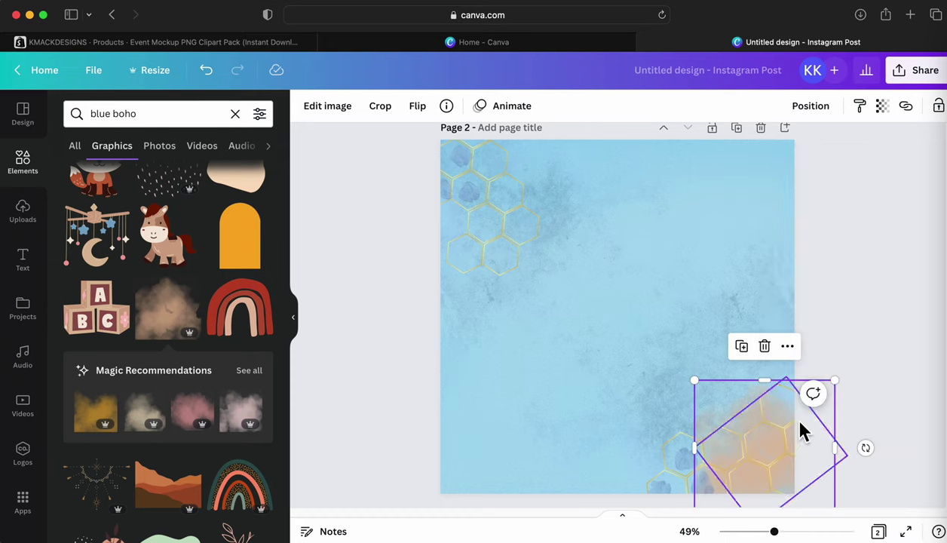
Fade the cloud wash to 86 transparency and layer a second wash behind the top-left hexagons.
{"action": "left_click", "coordinate": [883, 107]}
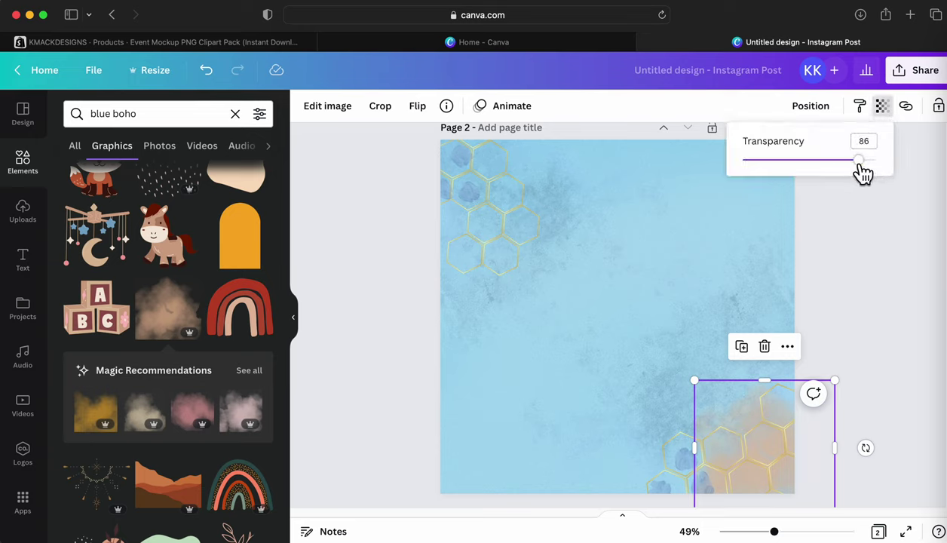
{"action": "left_click_drag", "start_coordinate": [694, 380], "coordinate": [645, 333]}
{"action": "left_click_drag", "start_coordinate": [731, 380], "coordinate": [479, 200]}
{"action": "right_click", "coordinate": [546, 235]}
{"action": "left_click", "coordinate": [626, 310]}
{"action": "right_click", "coordinate": [526, 245]}
{"action": "left_click", "coordinate": [591, 300]}
{"action": "left_click", "coordinate": [856, 284]}
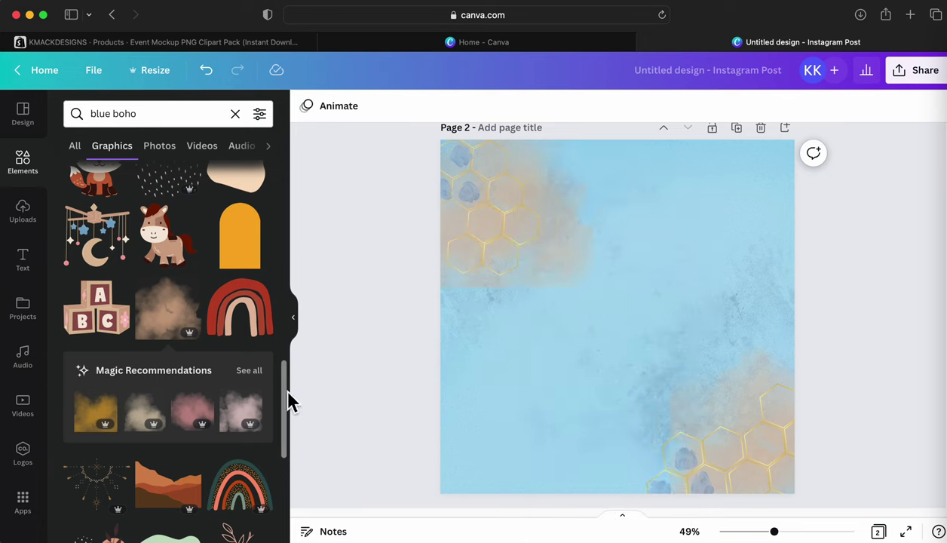
{"action": "scroll", "coordinate": [271, 429], "scroll_direction": "down", "scroll_amount": 10}
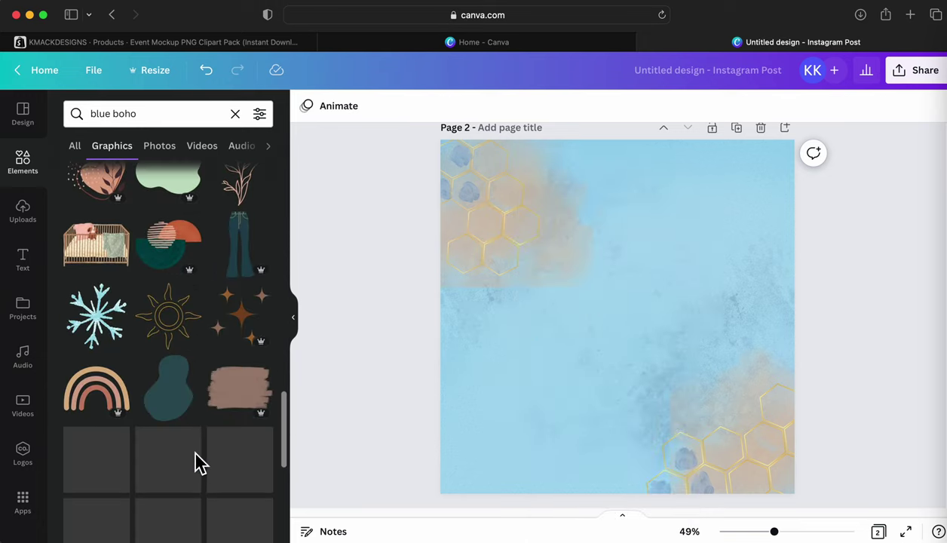
Rotate the top-left cloud wash nearly upside down and shift it left toward the page edge.
{"action": "scroll", "coordinate": [198, 462], "scroll_direction": "down", "scroll_amount": 5}
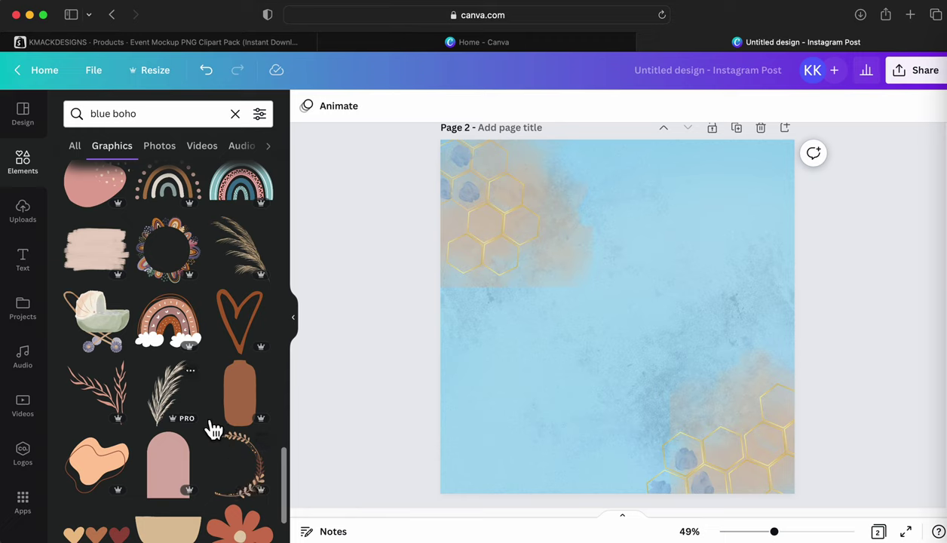
{"action": "scroll", "coordinate": [207, 426], "scroll_direction": "down", "scroll_amount": 5}
{"action": "scroll", "coordinate": [228, 453], "scroll_direction": "down", "scroll_amount": 8}
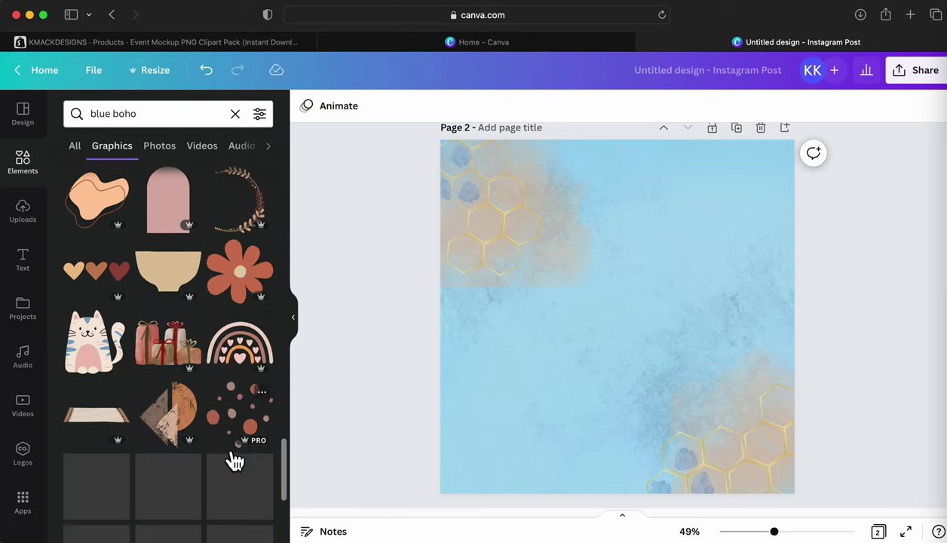
{"action": "scroll", "coordinate": [228, 455], "scroll_direction": "down", "scroll_amount": 1}
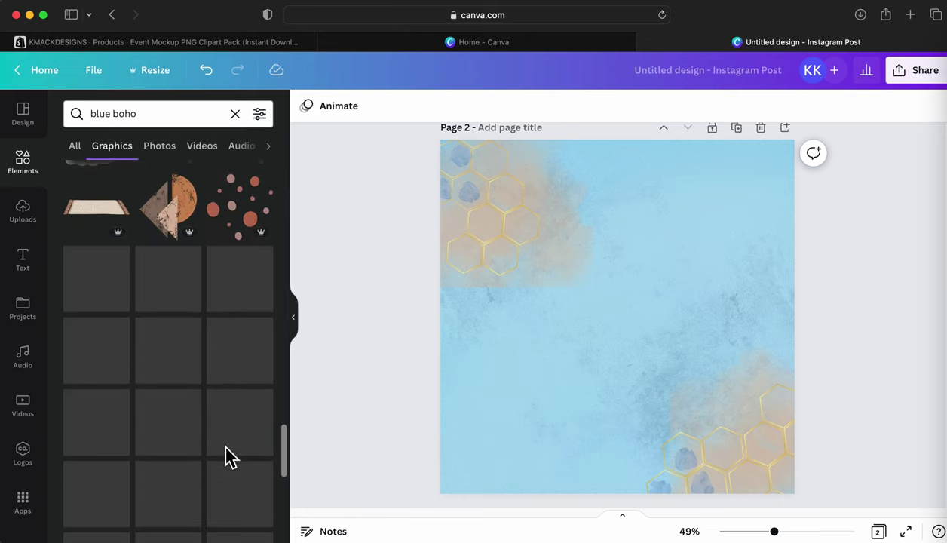
{"action": "left_click_drag", "start_coordinate": [237, 434], "coordinate": [585, 277]}
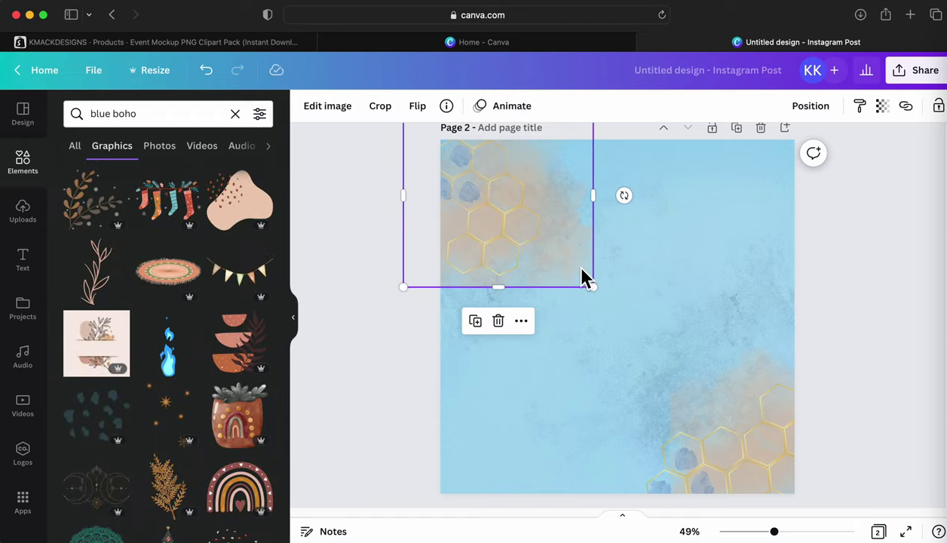
{"action": "left_click_drag", "start_coordinate": [630, 211], "coordinate": [393, 215]}
{"action": "left_click_drag", "start_coordinate": [565, 216], "coordinate": [483, 214]}
{"action": "left_click", "coordinate": [503, 392]}
{"action": "scroll", "coordinate": [220, 442], "scroll_direction": "down", "scroll_amount": 5}
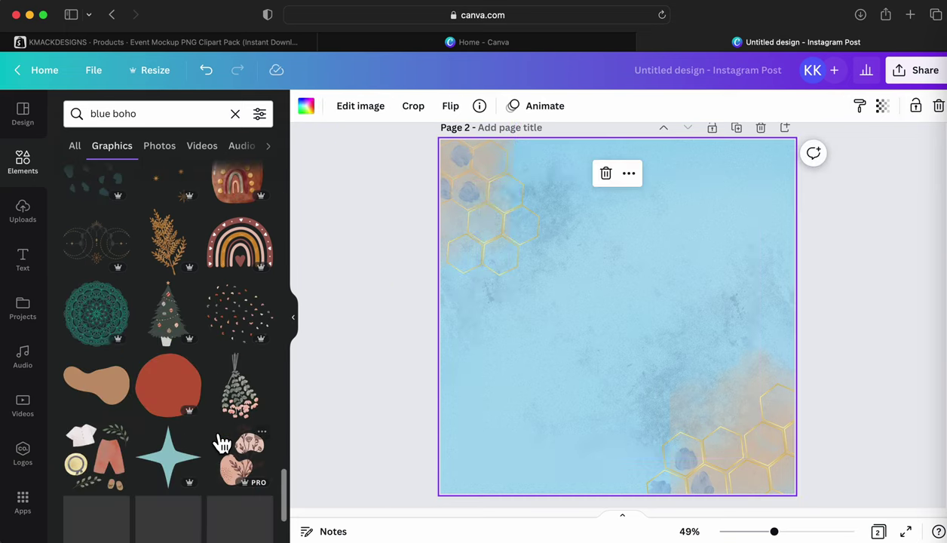
{"action": "scroll", "coordinate": [223, 482], "scroll_direction": "down", "scroll_amount": 10}
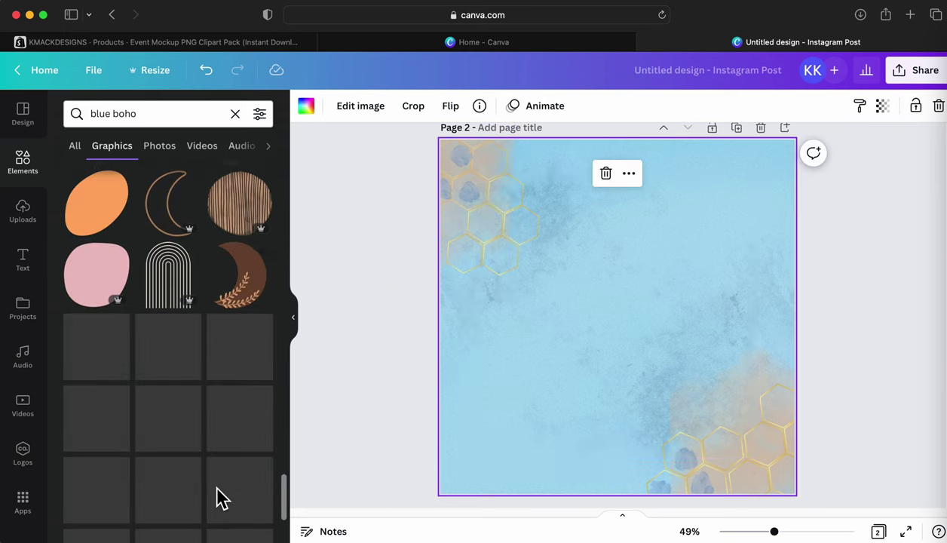
{"action": "scroll", "coordinate": [319, 387], "scroll_direction": "down", "scroll_amount": 2}
{"action": "scroll", "coordinate": [276, 406], "scroll_direction": "down", "scroll_amount": 5}
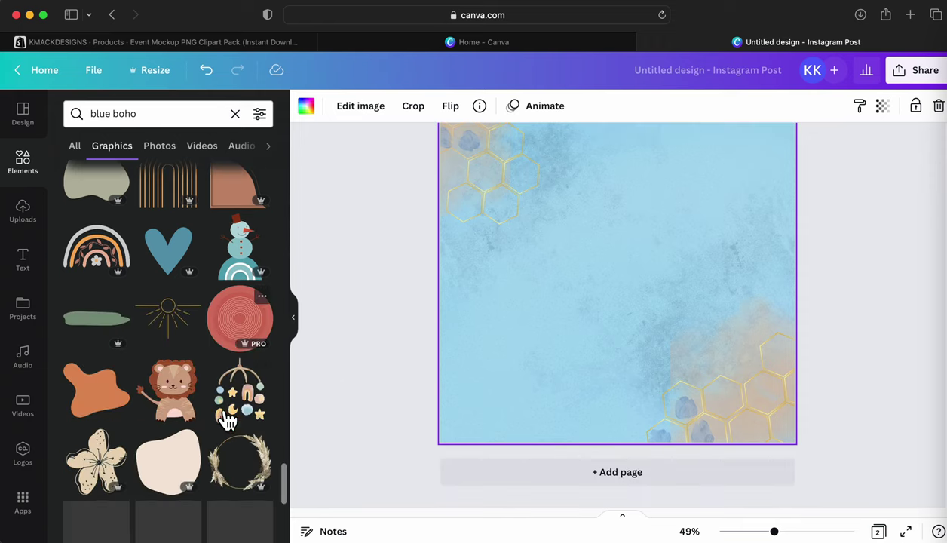
{"action": "scroll", "coordinate": [256, 468], "scroll_direction": "down", "scroll_amount": 4}
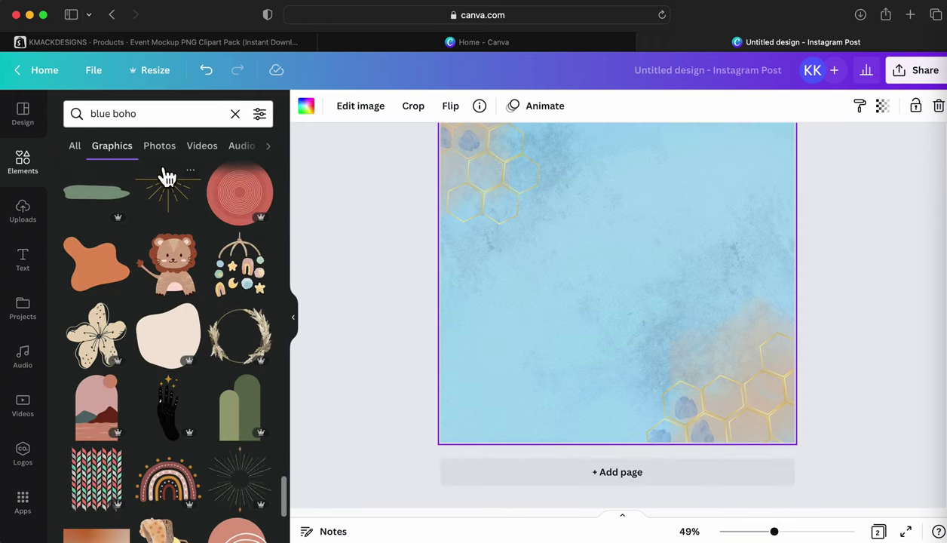
Search the graphics for 'boho flowers' and browse the results.
{"action": "type", "text": "boh"}
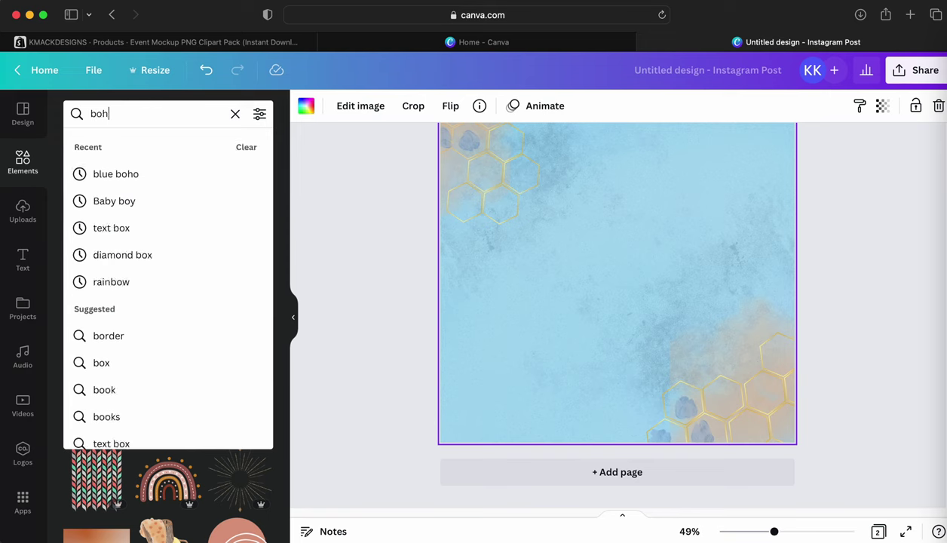
{"action": "type", "text": "o blower"}
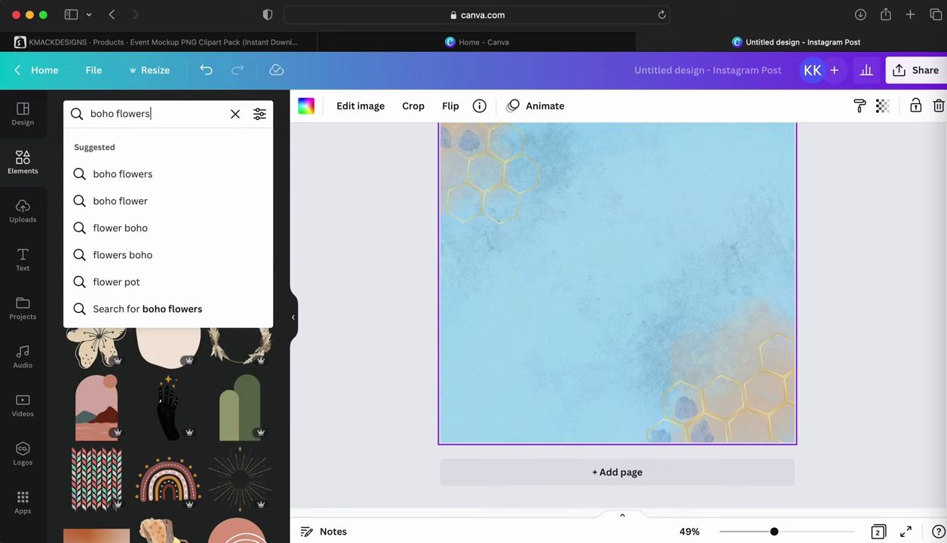
{"action": "type", "text": "s"}
{"action": "key", "text": "Return"}
{"action": "scroll", "coordinate": [186, 383], "scroll_direction": "down", "scroll_amount": 5}
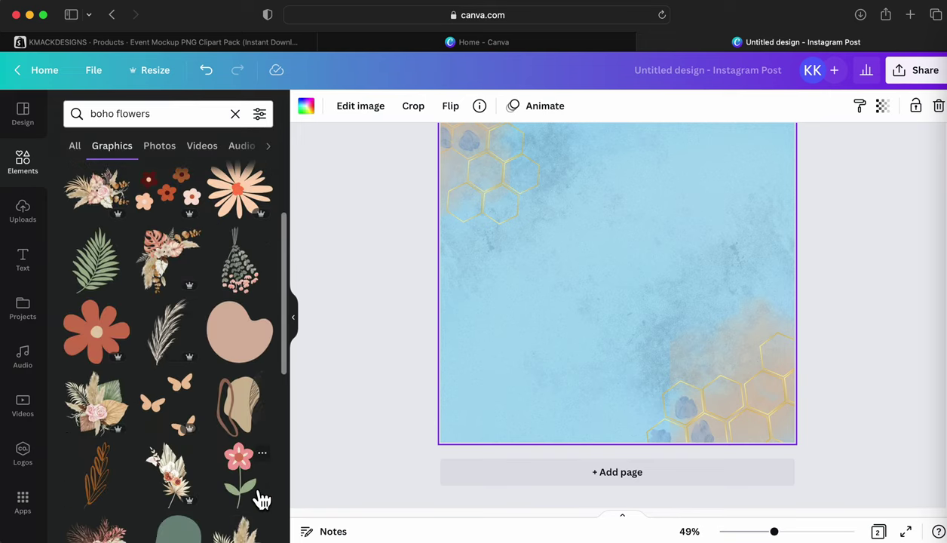
{"action": "scroll", "coordinate": [261, 499], "scroll_direction": "down", "scroll_amount": 5}
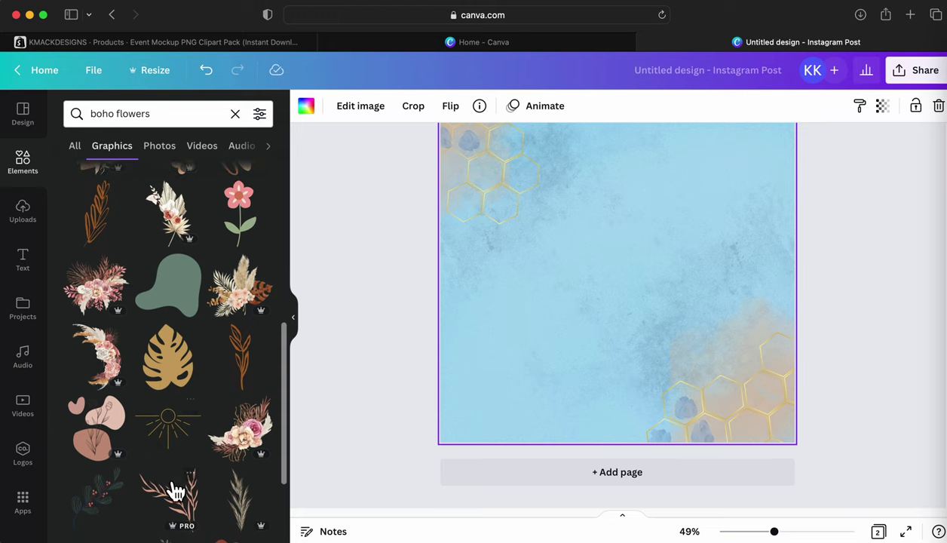
{"action": "scroll", "coordinate": [181, 498], "scroll_direction": "down", "scroll_amount": 7}
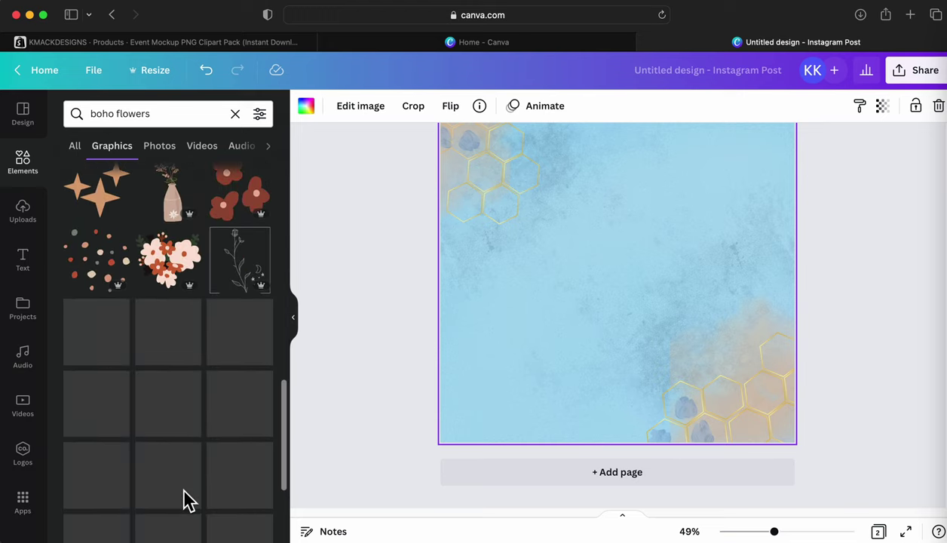
{"action": "scroll", "coordinate": [227, 430], "scroll_direction": "down", "scroll_amount": 4}
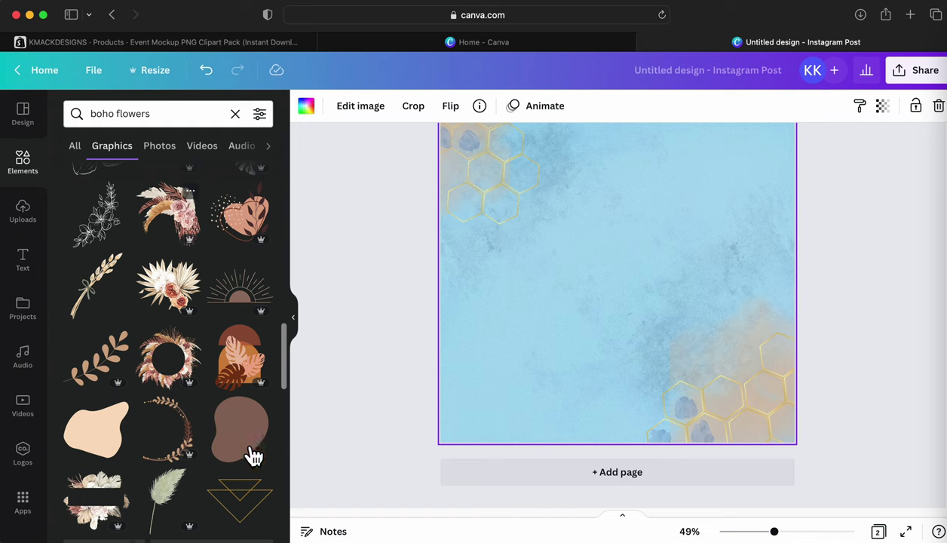
{"action": "scroll", "coordinate": [226, 452], "scroll_direction": "down", "scroll_amount": 6}
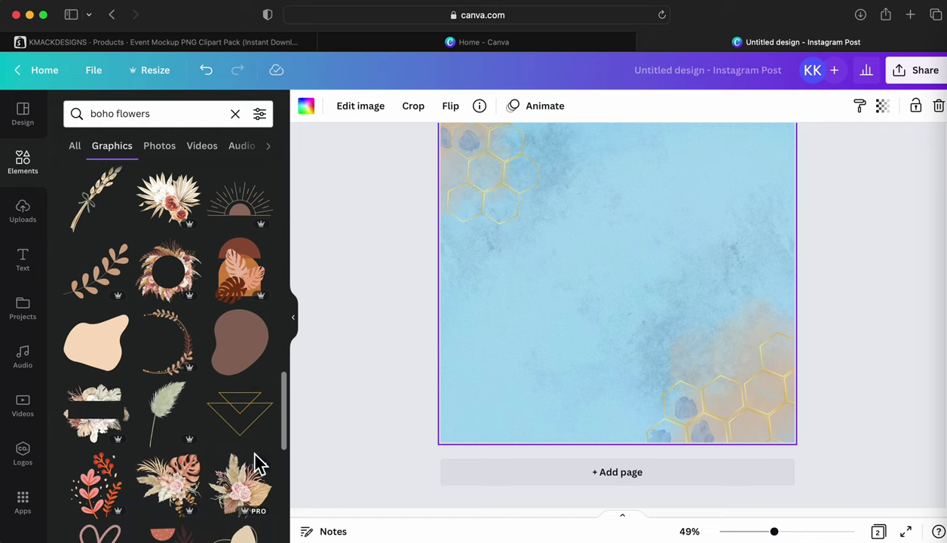
{"action": "scroll", "coordinate": [240, 454], "scroll_direction": "down", "scroll_amount": 5}
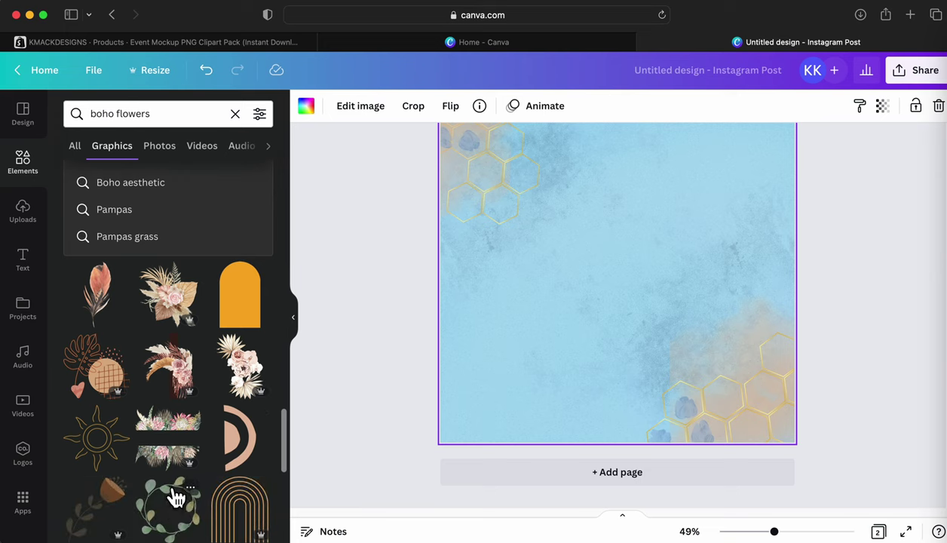
{"action": "scroll", "coordinate": [173, 468], "scroll_direction": "down", "scroll_amount": 1}
Add the floral frame graphic, crop it shorter, flip it upside down and enlarge it across the top-right.
{"action": "left_click", "coordinate": [194, 426]}
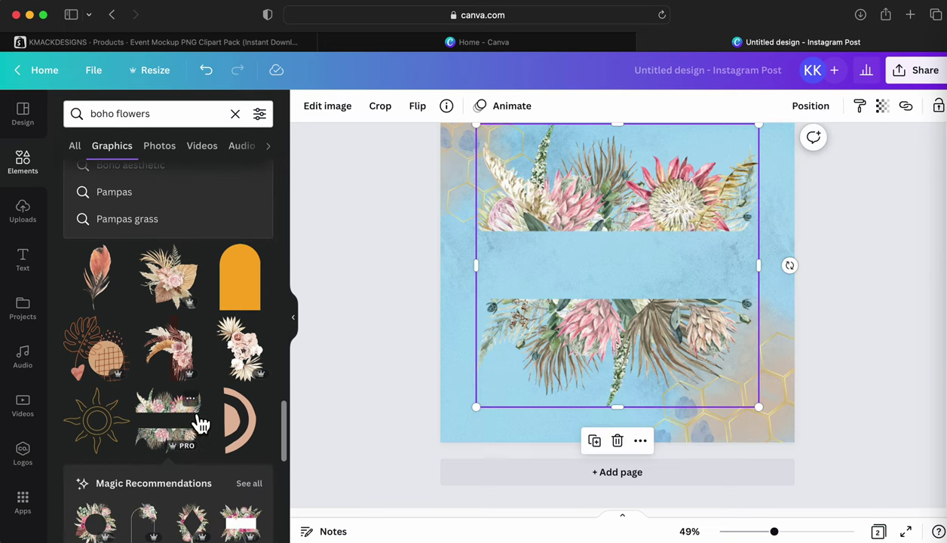
{"action": "left_click_drag", "start_coordinate": [708, 325], "coordinate": [714, 350]}
{"action": "left_click_drag", "start_coordinate": [623, 434], "coordinate": [631, 264]}
{"action": "left_click_drag", "start_coordinate": [801, 210], "coordinate": [354, 223]}
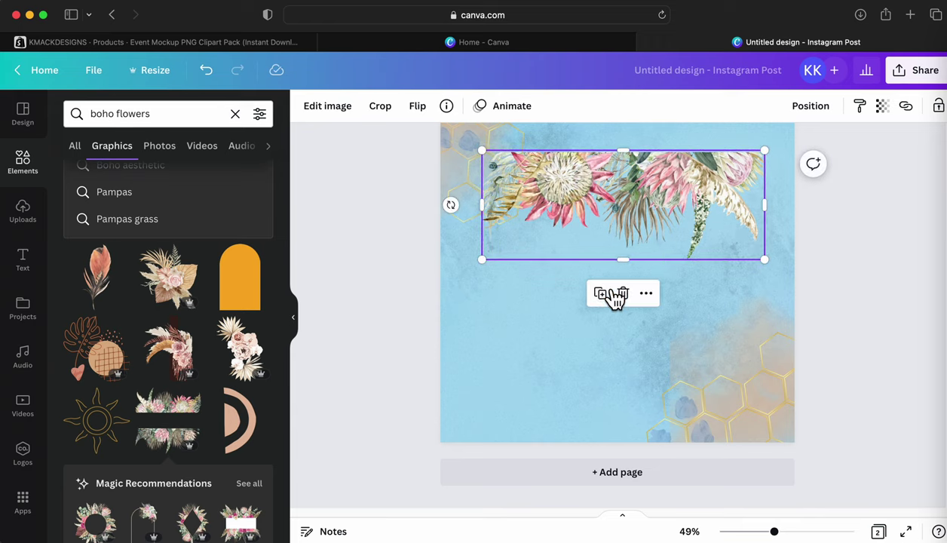
{"action": "scroll", "coordinate": [603, 295], "scroll_direction": "up", "scroll_amount": 1}
{"action": "left_click_drag", "start_coordinate": [657, 240], "coordinate": [690, 158]}
{"action": "left_click_drag", "start_coordinate": [796, 239], "coordinate": [815, 250]}
{"action": "left_click_drag", "start_coordinate": [687, 186], "coordinate": [682, 185]}
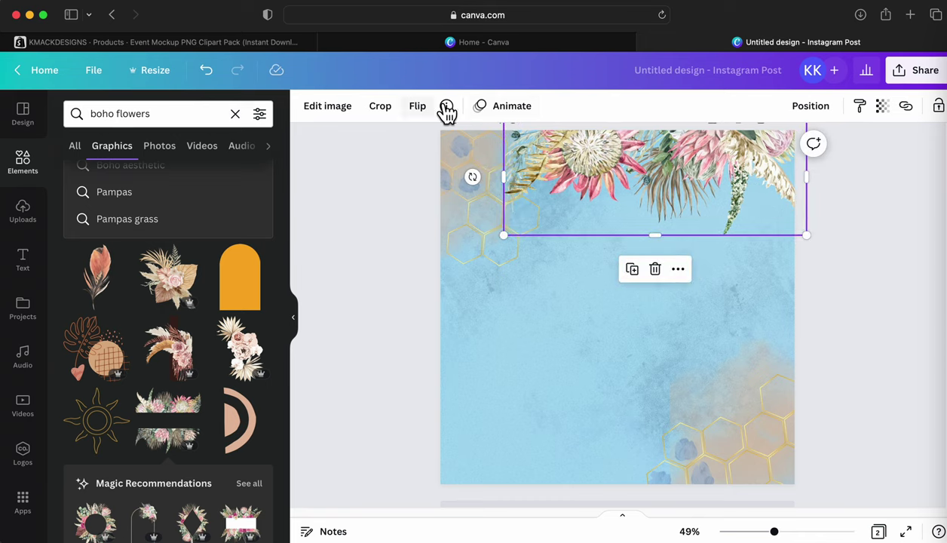
Fade the flower border to 29 transparency and set an upside-down copy over the bottom-left edge.
{"action": "left_click", "coordinate": [883, 109]}
{"action": "left_click_drag", "start_coordinate": [844, 160], "coordinate": [831, 161]}
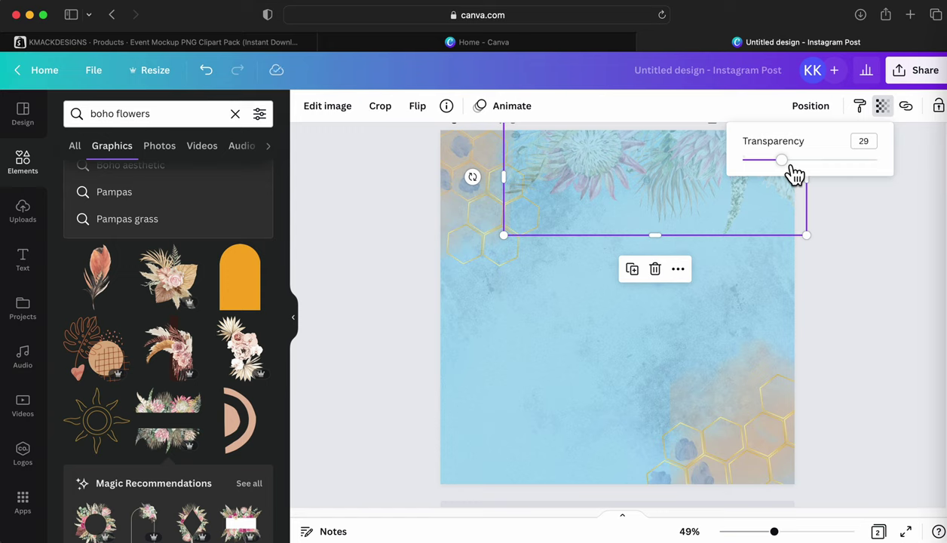
{"action": "left_click", "coordinate": [541, 218]}
{"action": "left_click_drag", "start_coordinate": [510, 238], "coordinate": [549, 270]}
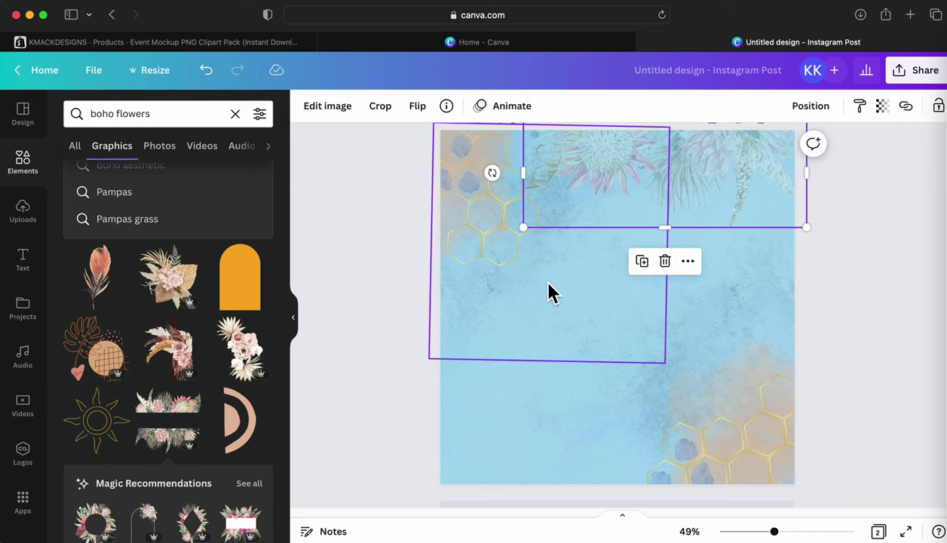
{"action": "left_click_drag", "start_coordinate": [653, 186], "coordinate": [554, 392]}
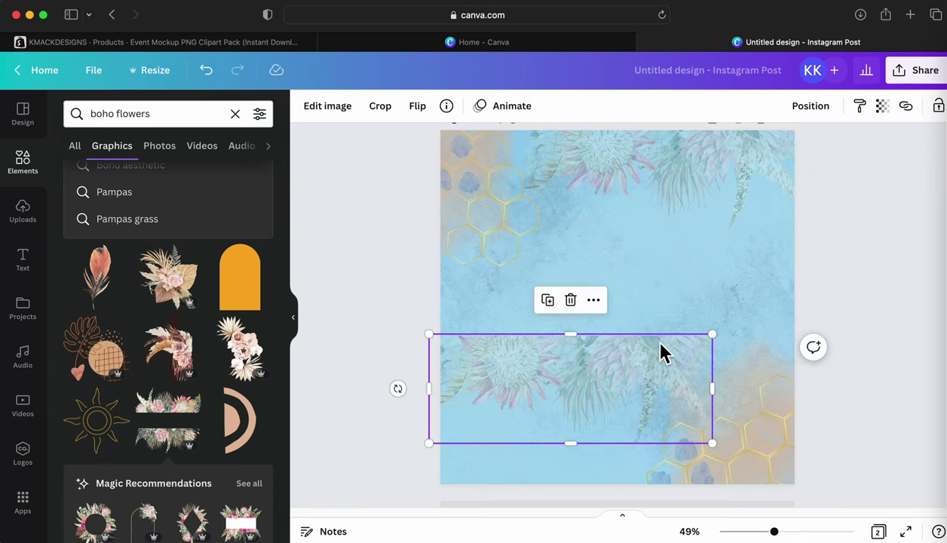
{"action": "left_click_drag", "start_coordinate": [398, 388], "coordinate": [812, 469]}
{"action": "left_click_drag", "start_coordinate": [615, 402], "coordinate": [571, 460]}
{"action": "left_click", "coordinate": [367, 426]}
Browse the boho flowers results, then search the graphics for 'white outline'.
{"action": "scroll", "coordinate": [211, 433], "scroll_direction": "down", "scroll_amount": 5}
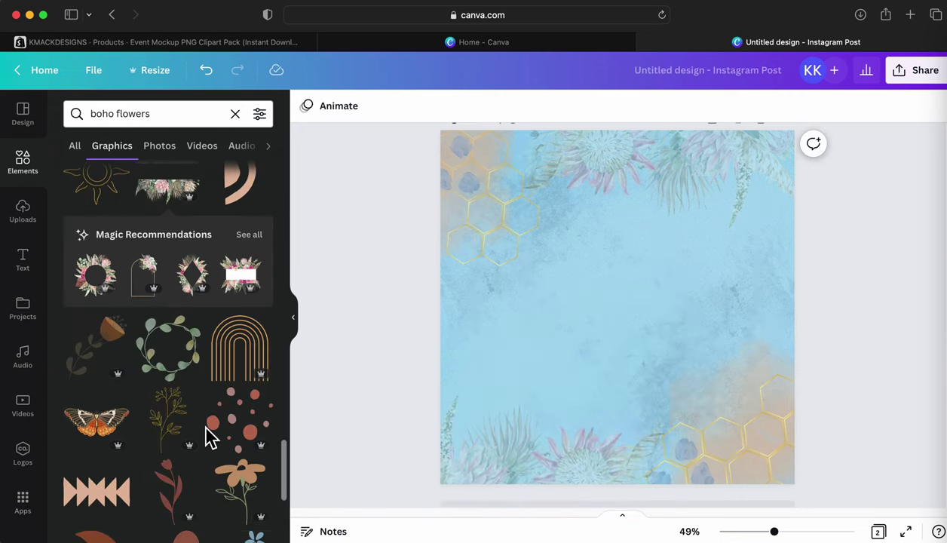
{"action": "scroll", "coordinate": [221, 455], "scroll_direction": "down", "scroll_amount": 5}
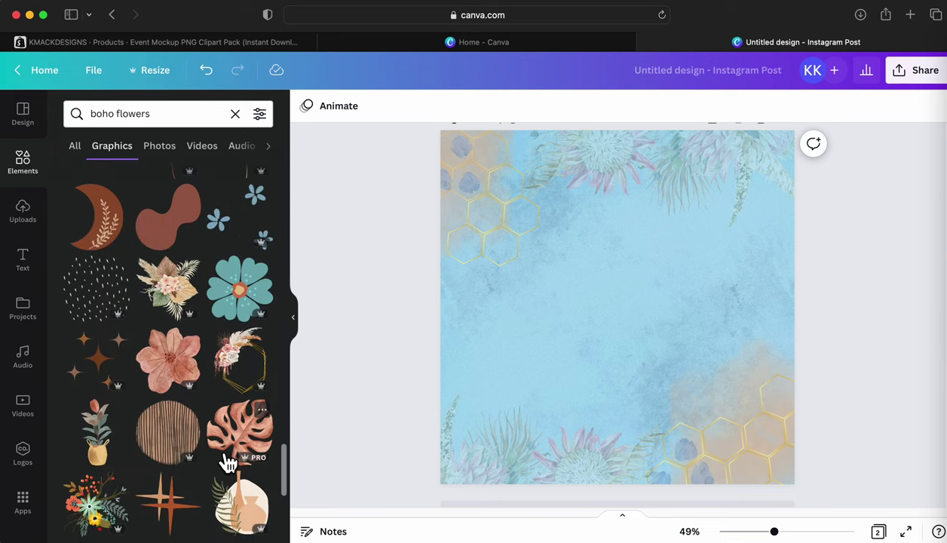
{"action": "scroll", "coordinate": [239, 482], "scroll_direction": "down", "scroll_amount": 5}
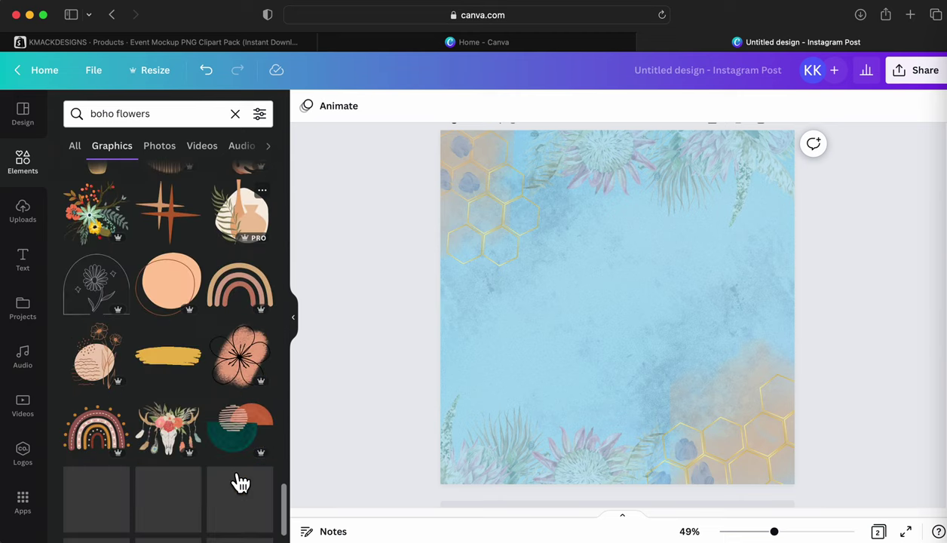
{"action": "scroll", "coordinate": [234, 494], "scroll_direction": "down", "scroll_amount": 6}
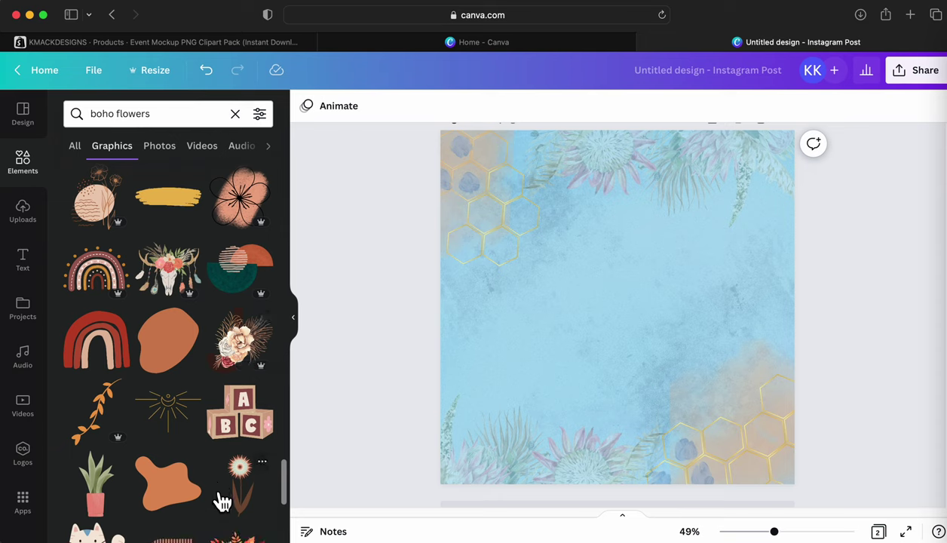
{"action": "scroll", "coordinate": [153, 450], "scroll_direction": "down", "scroll_amount": 5}
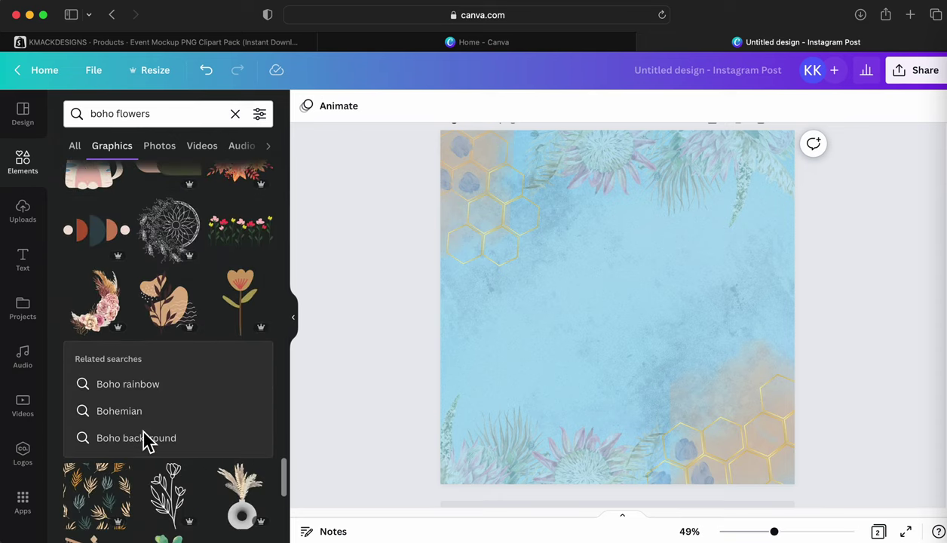
{"action": "scroll", "coordinate": [210, 483], "scroll_direction": "down", "scroll_amount": 4}
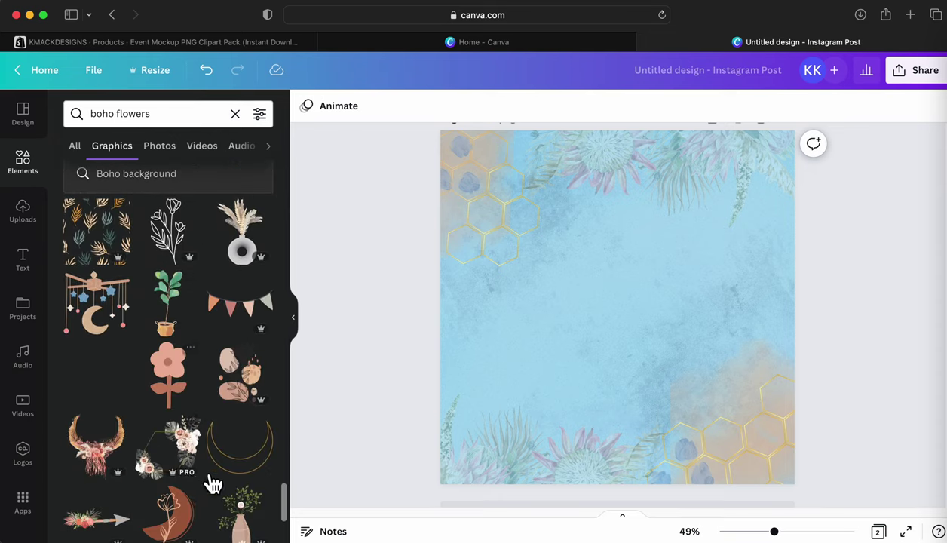
{"action": "scroll", "coordinate": [234, 487], "scroll_direction": "down", "scroll_amount": 8}
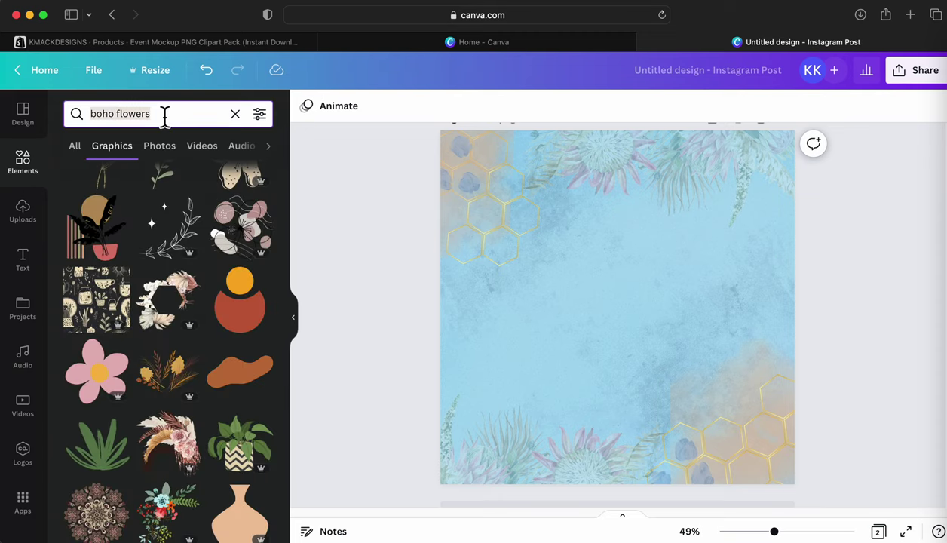
{"action": "type", "text": "white out"}
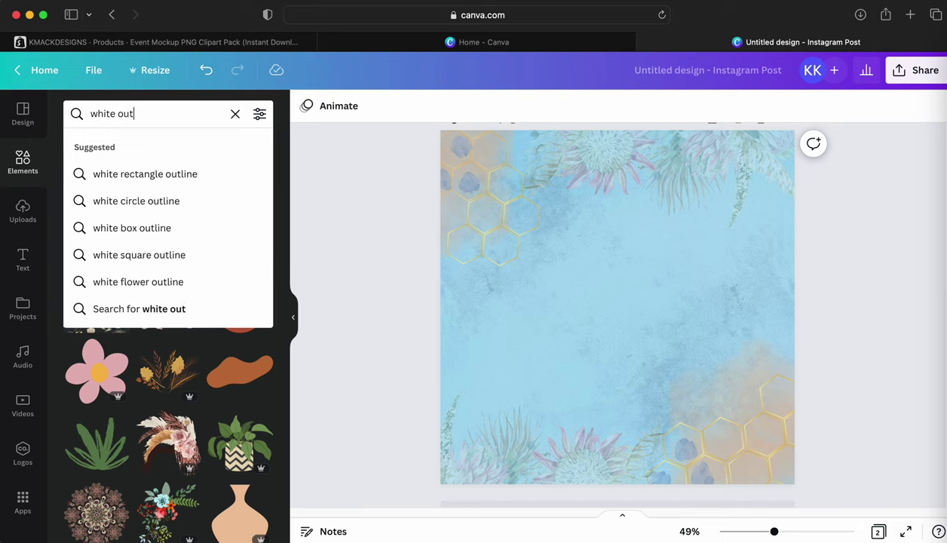
{"action": "type", "text": "line"}
{"action": "key", "text": "Return"}
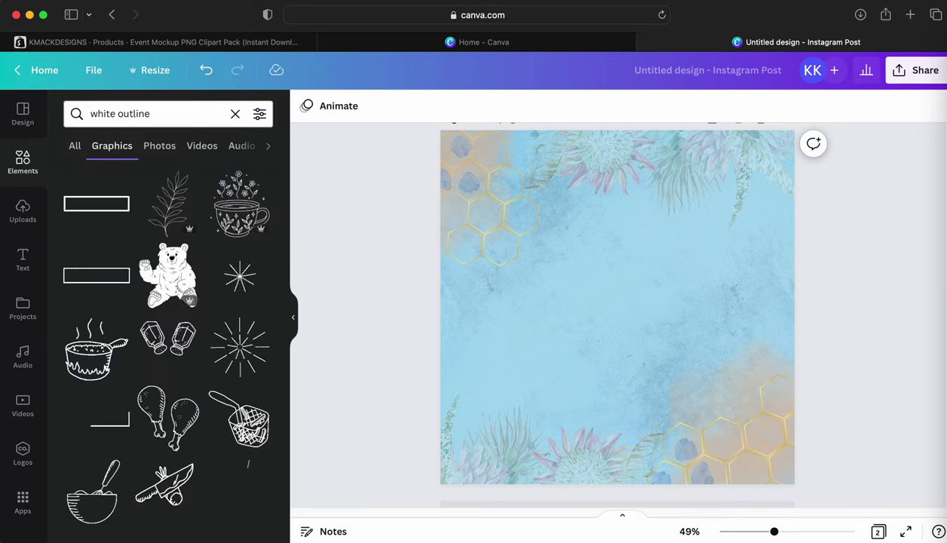
{"action": "scroll", "coordinate": [226, 393], "scroll_direction": "down", "scroll_amount": 8}
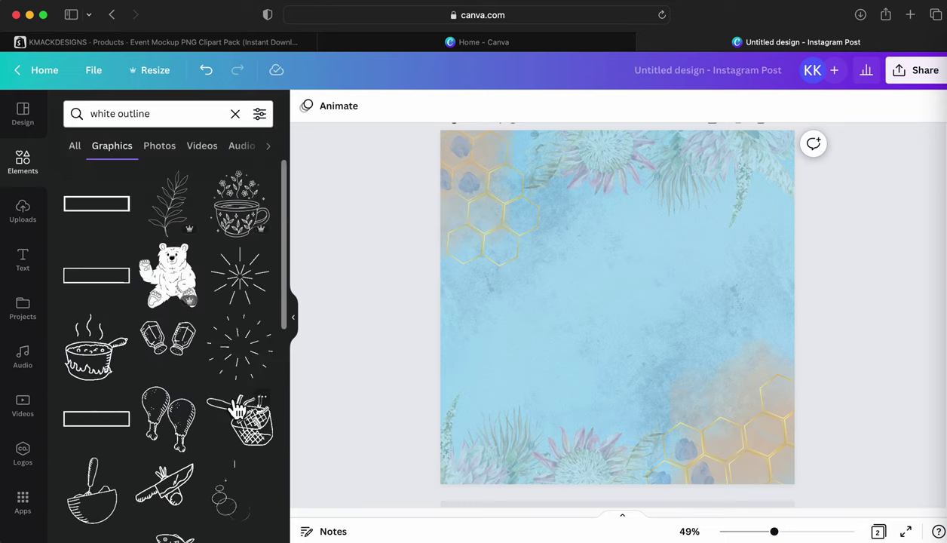
{"action": "scroll", "coordinate": [235, 420], "scroll_direction": "down", "scroll_amount": 10}
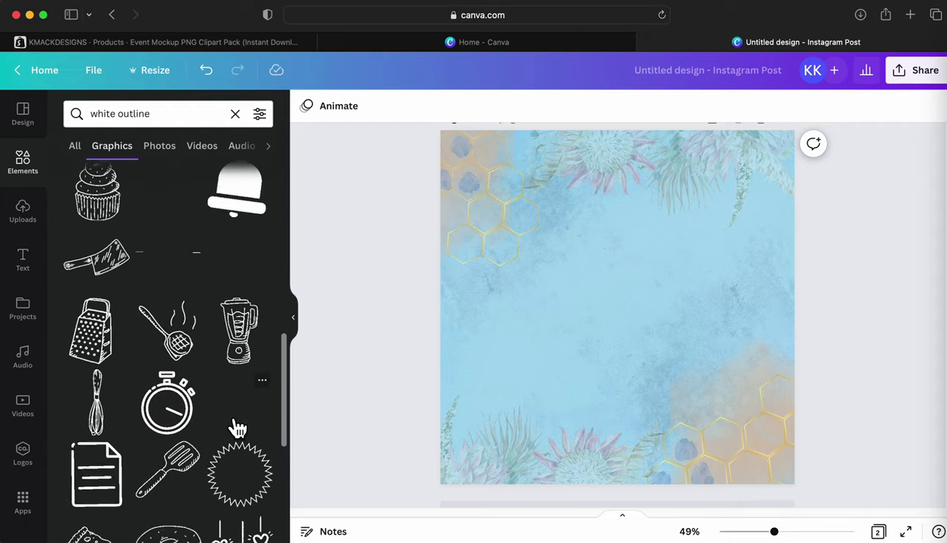
{"action": "scroll", "coordinate": [236, 424], "scroll_direction": "down", "scroll_amount": 10}
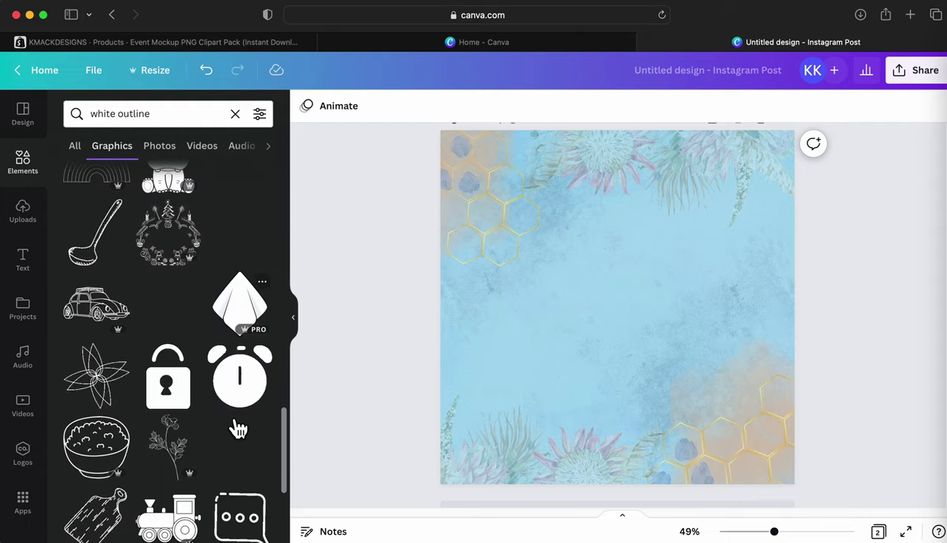
Replace the search with 'boho' and browse through the graphics results.
{"action": "left_click", "coordinate": [122, 117]}
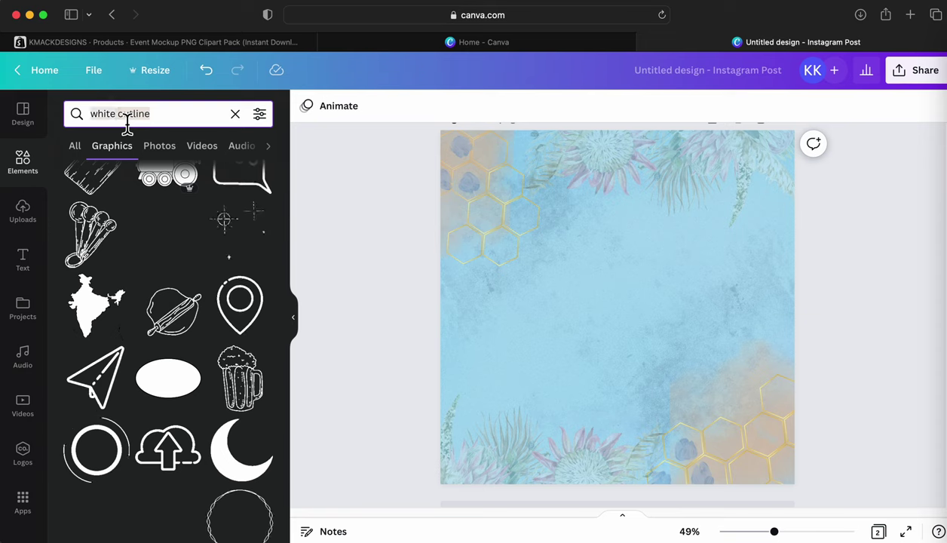
{"action": "type", "text": "boho"}
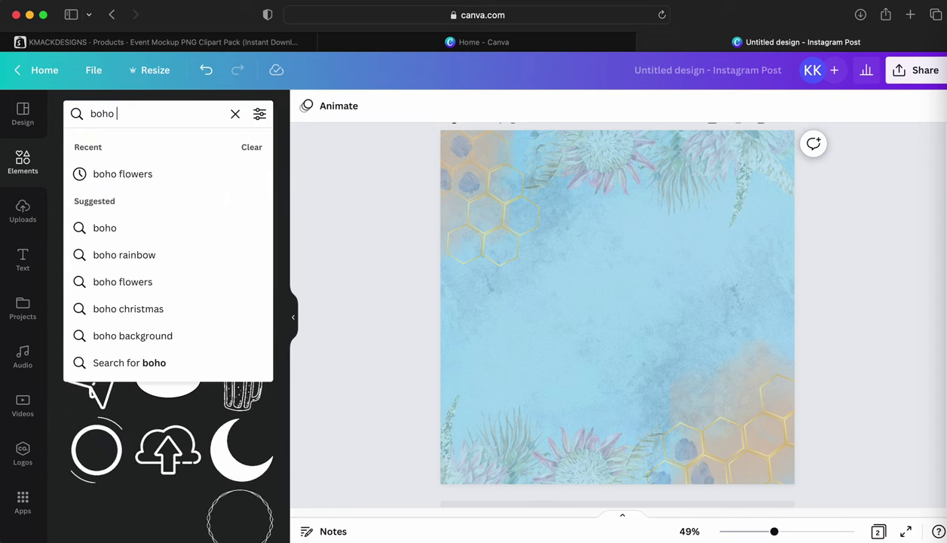
{"action": "key", "text": "Return"}
{"action": "scroll", "coordinate": [211, 370], "scroll_direction": "down", "scroll_amount": 5}
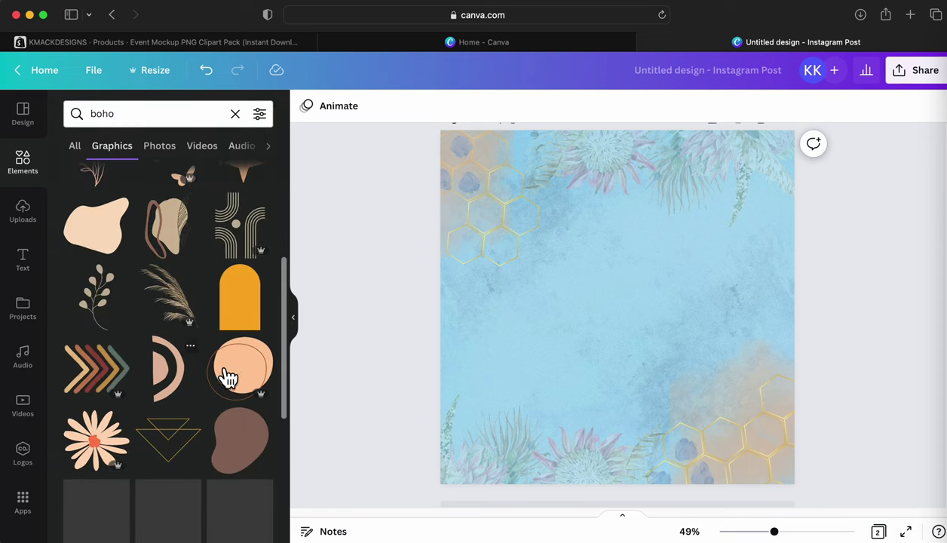
{"action": "scroll", "coordinate": [237, 436], "scroll_direction": "down", "scroll_amount": 5}
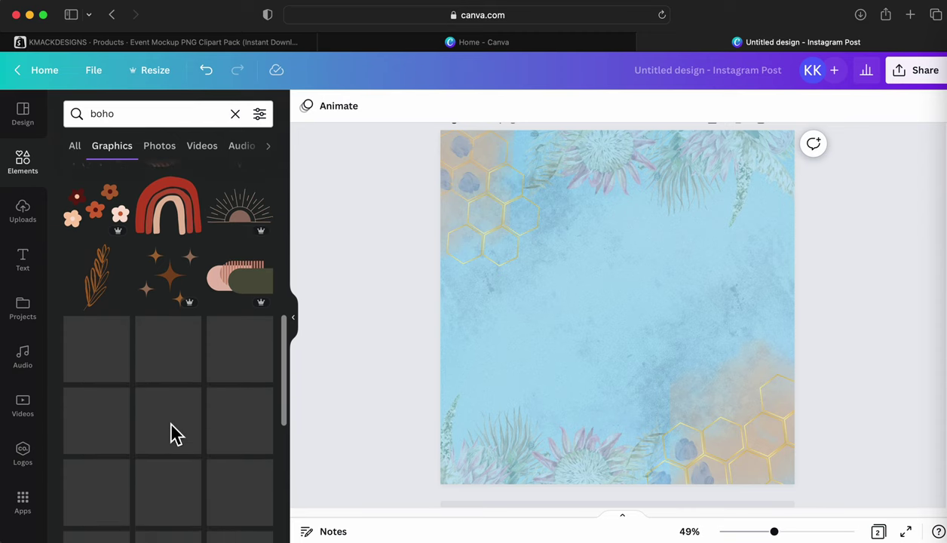
{"action": "left_click", "coordinate": [655, 343]}
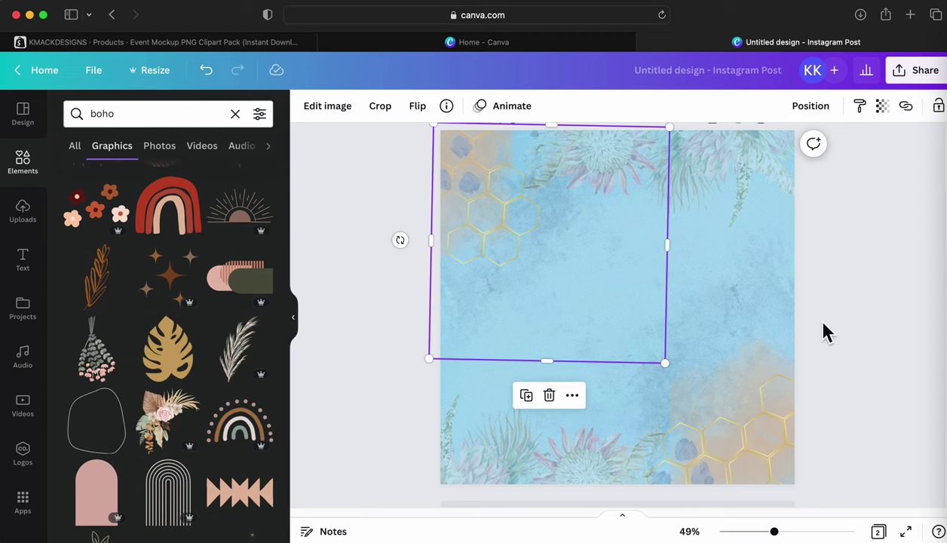
{"action": "scroll", "coordinate": [207, 452], "scroll_direction": "down", "scroll_amount": 8}
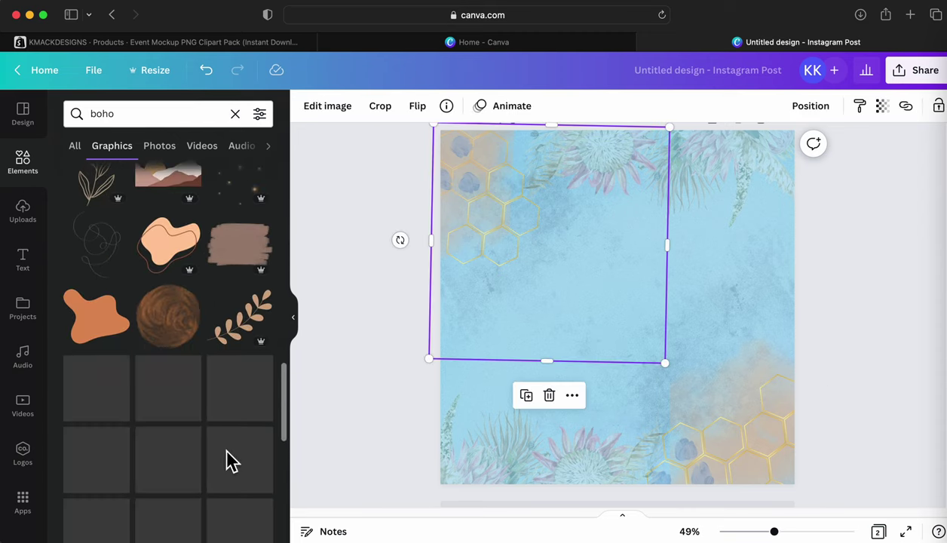
{"action": "scroll", "coordinate": [243, 414], "scroll_direction": "down", "scroll_amount": 1}
{"action": "scroll", "coordinate": [208, 460], "scroll_direction": "down", "scroll_amount": 1}
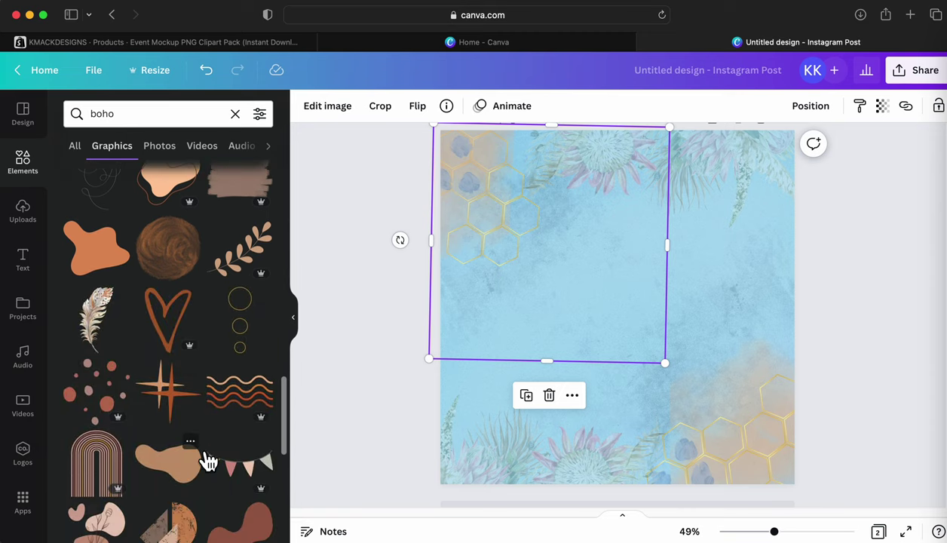
{"action": "scroll", "coordinate": [207, 460], "scroll_direction": "down", "scroll_amount": 6}
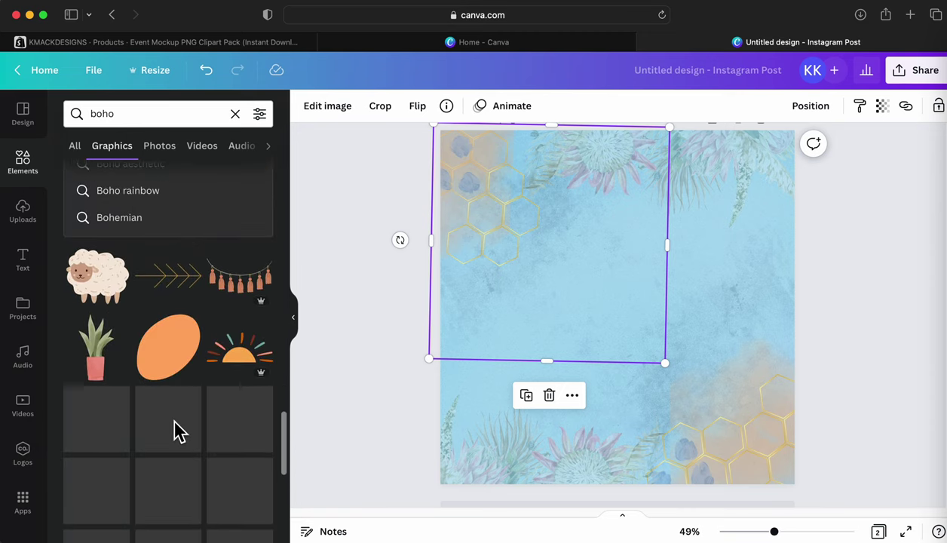
{"action": "scroll", "coordinate": [179, 431], "scroll_direction": "down", "scroll_amount": 3}
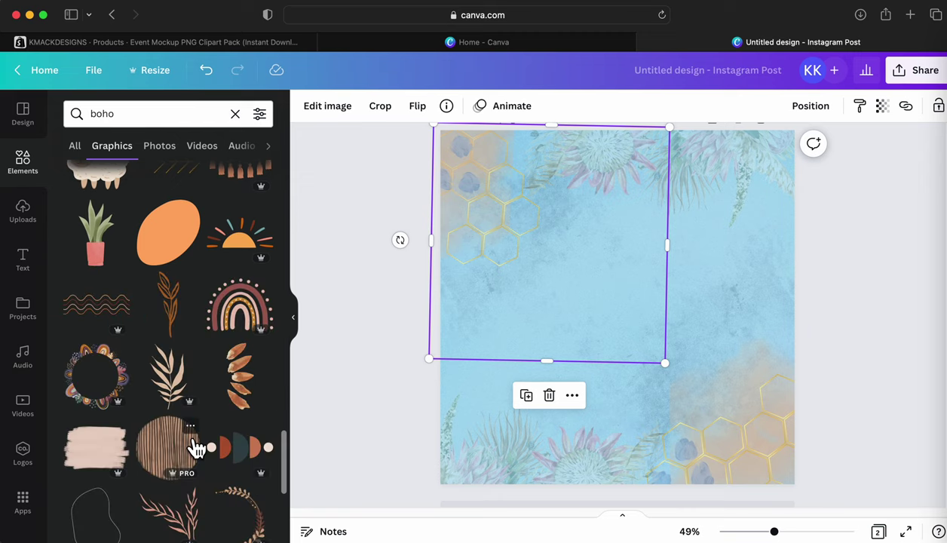
{"action": "scroll", "coordinate": [280, 497], "scroll_direction": "down", "scroll_amount": 2}
{"action": "scroll", "coordinate": [195, 473], "scroll_direction": "down", "scroll_amount": 10}
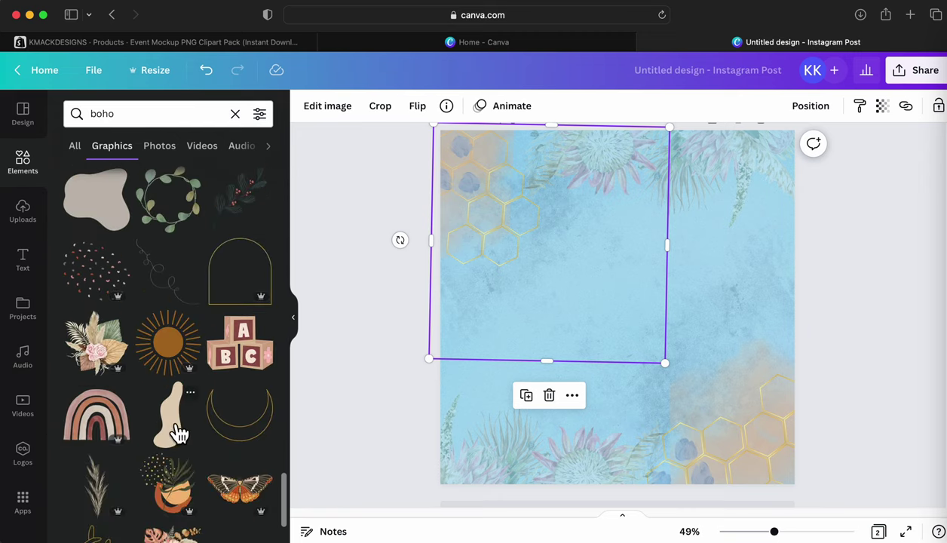
{"action": "scroll", "coordinate": [181, 436], "scroll_direction": "down", "scroll_amount": 3}
{"action": "scroll", "coordinate": [222, 505], "scroll_direction": "down", "scroll_amount": 6}
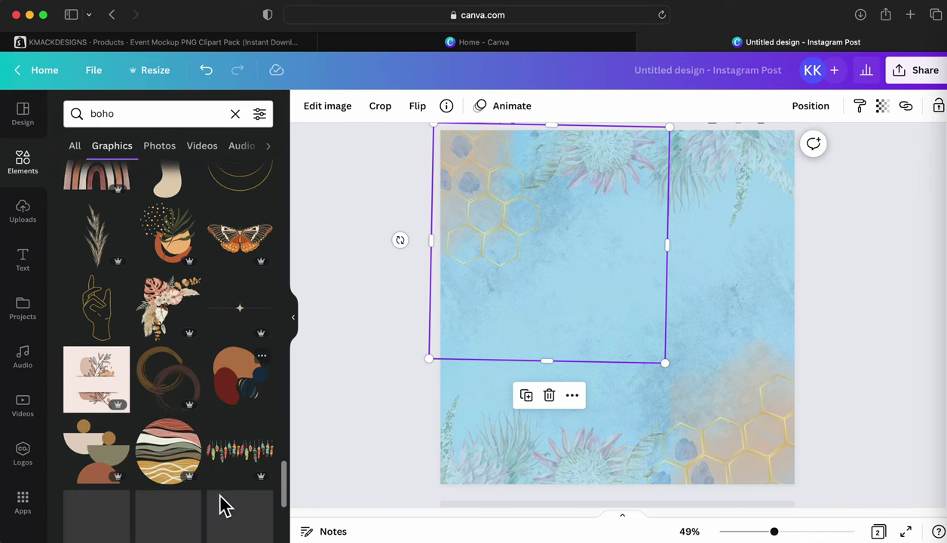
Place a default 'Add a heading' text box from the Text panel onto the page.
{"action": "left_click", "coordinate": [407, 369]}
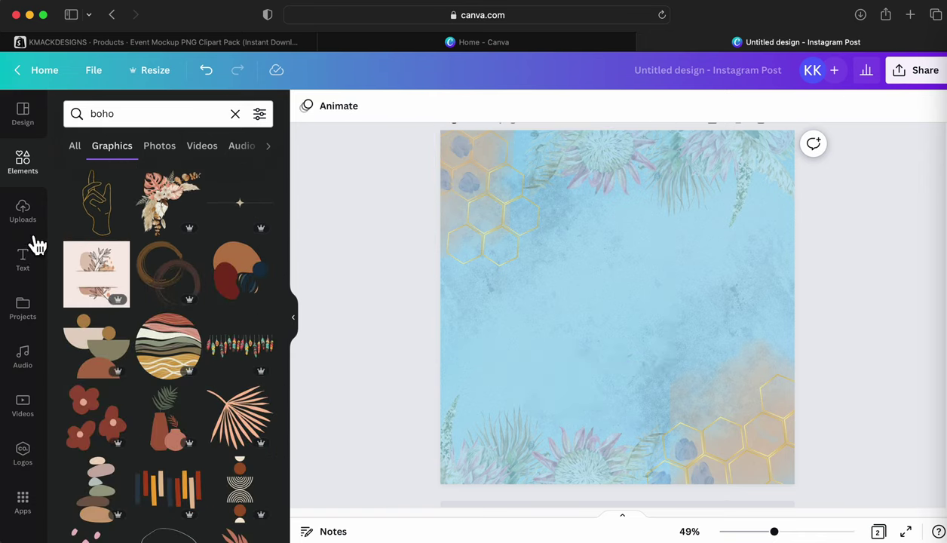
{"action": "left_click", "coordinate": [35, 272]}
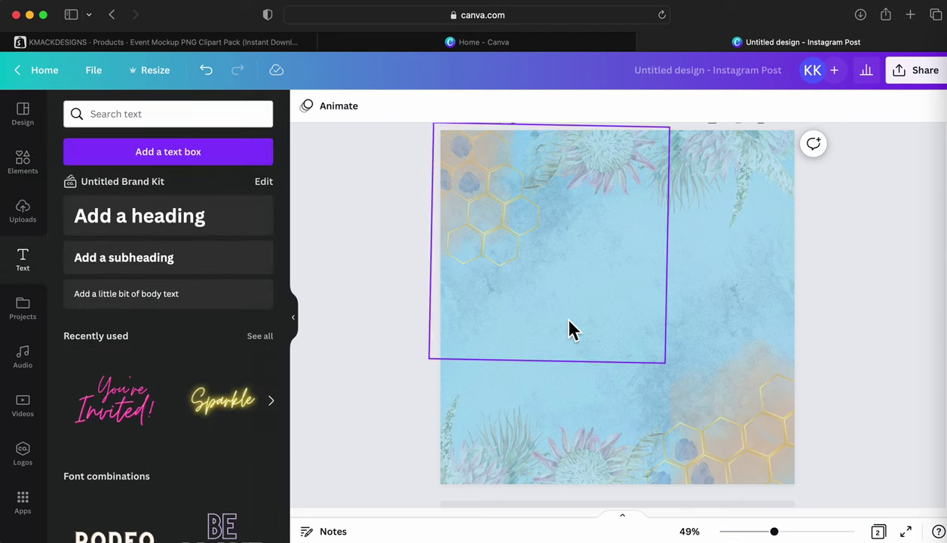
{"action": "scroll", "coordinate": [149, 240], "scroll_direction": "down", "scroll_amount": 10}
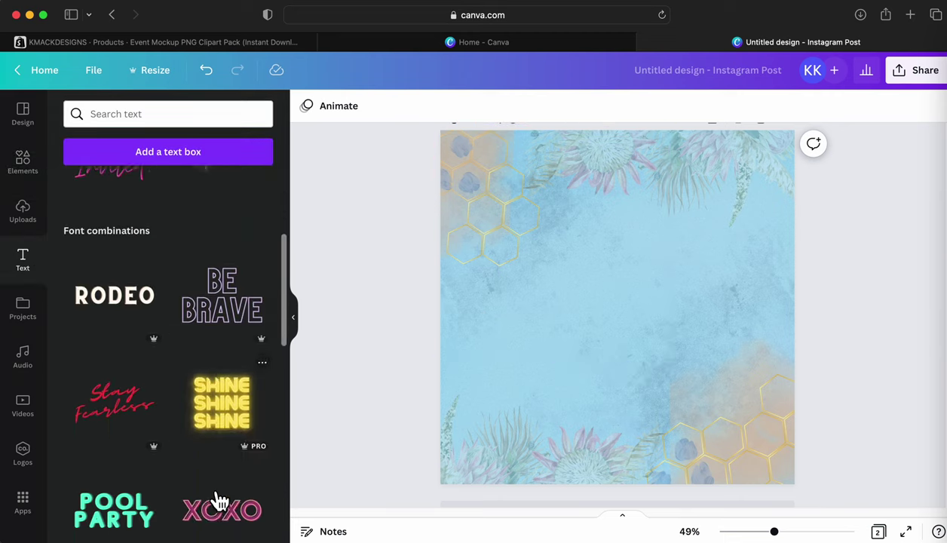
{"action": "scroll", "coordinate": [135, 343], "scroll_direction": "down", "scroll_amount": 15}
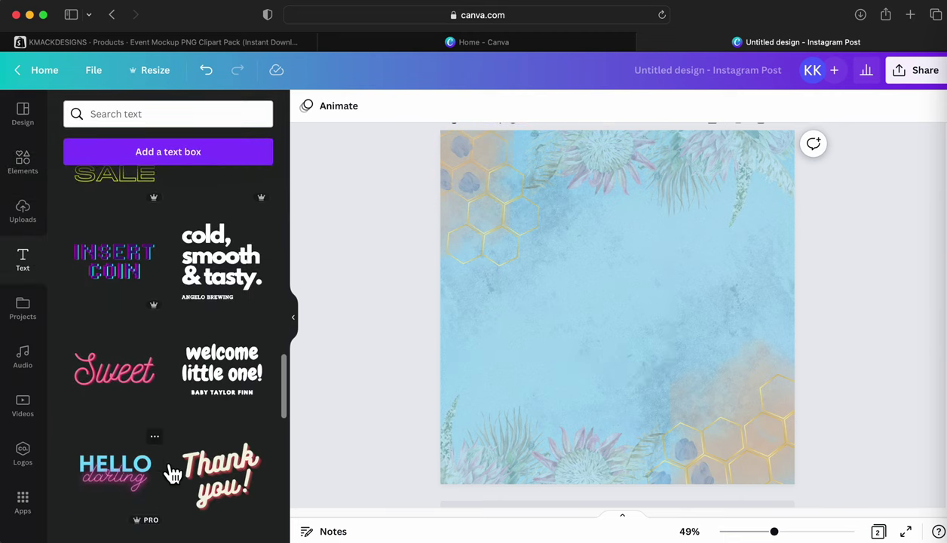
{"action": "scroll", "coordinate": [221, 411], "scroll_direction": "down", "scroll_amount": 20}
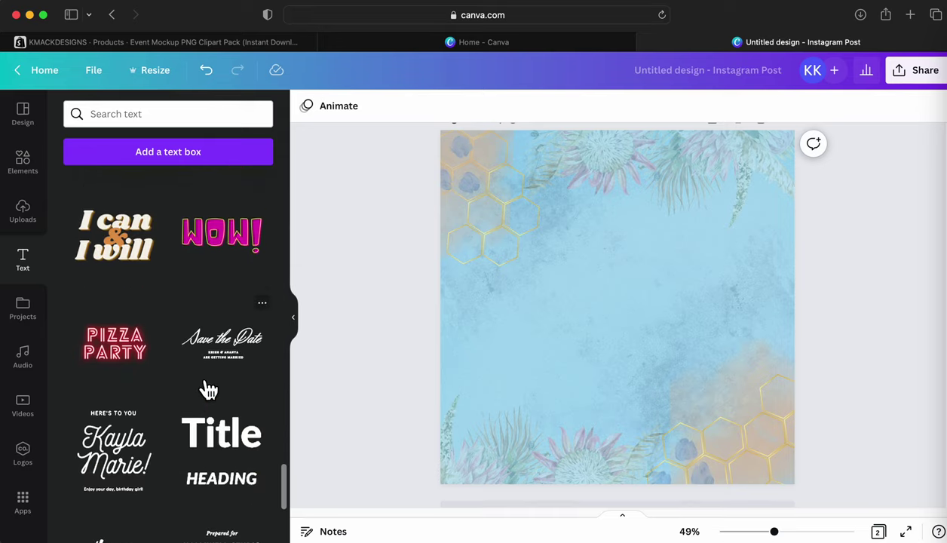
{"action": "scroll", "coordinate": [220, 394], "scroll_direction": "up", "scroll_amount": 20}
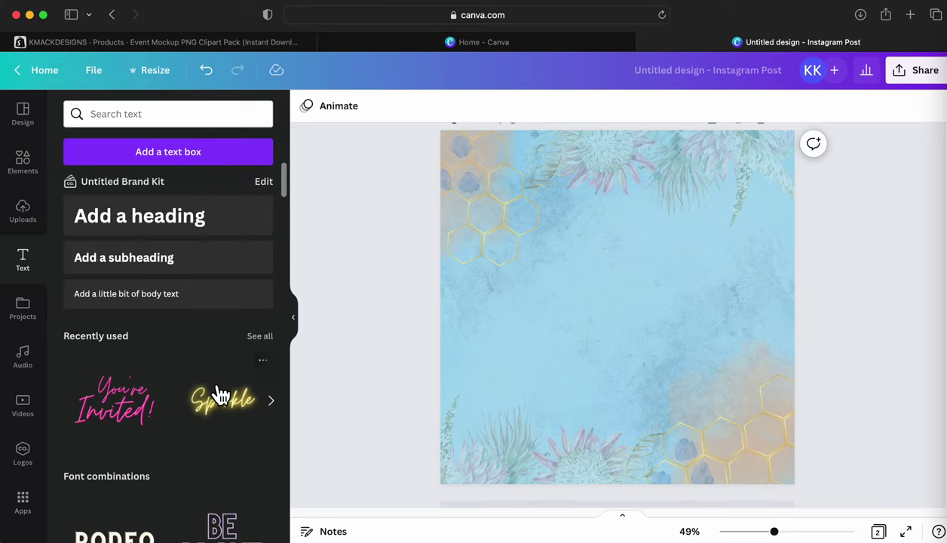
{"action": "left_click", "coordinate": [139, 215]}
Change the heading to the baby's name in possessive form, enlarge it to 146 and move it up.
{"action": "left_click", "coordinate": [567, 314]}
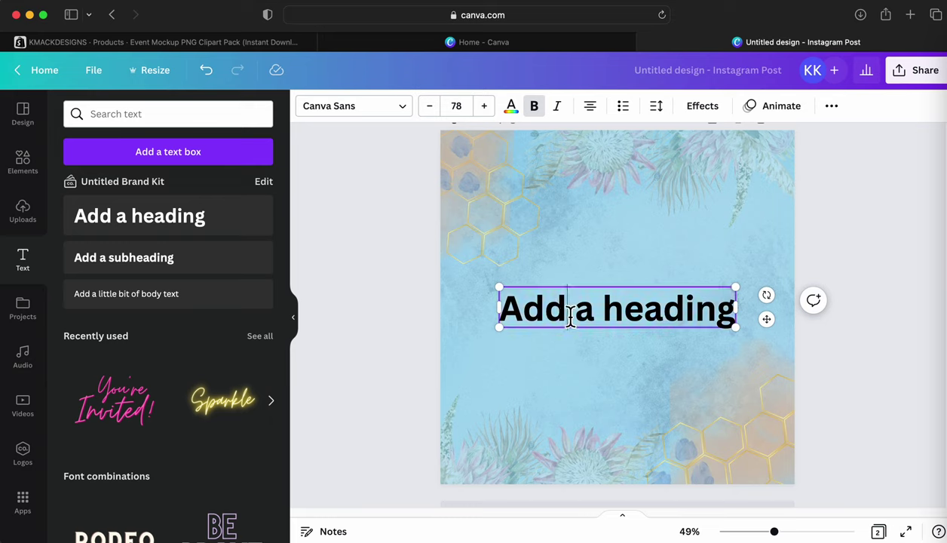
{"action": "type", "text": "K"}
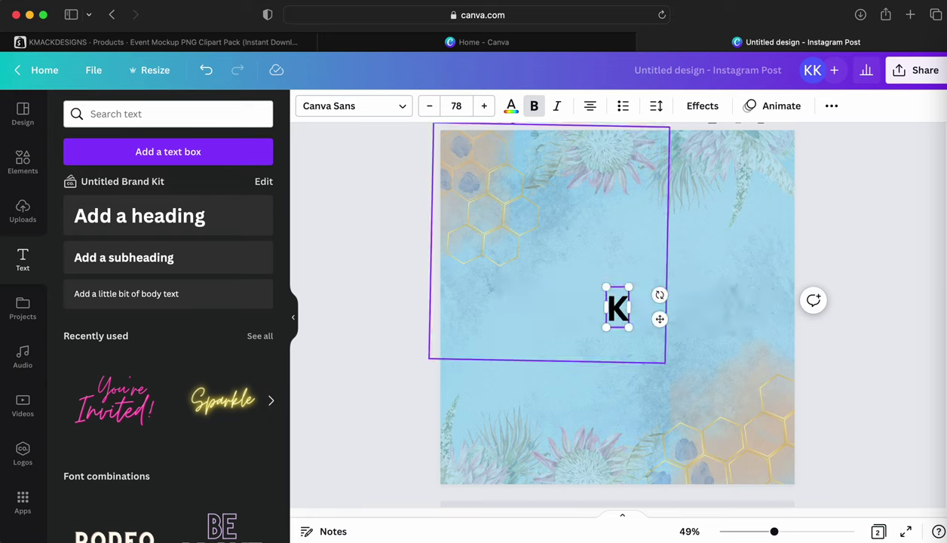
{"action": "type", "text": "aiden's"}
{"action": "key", "text": "BackSpace"}
{"action": "key", "text": "BackSpace"}
{"action": "key", "text": "BackSpace"}
{"action": "key", "text": "BackSpace"}
{"action": "key", "text": "BackSpace"}
{"action": "key", "text": "BackSpace"}
{"action": "key", "text": "BackSpace"}
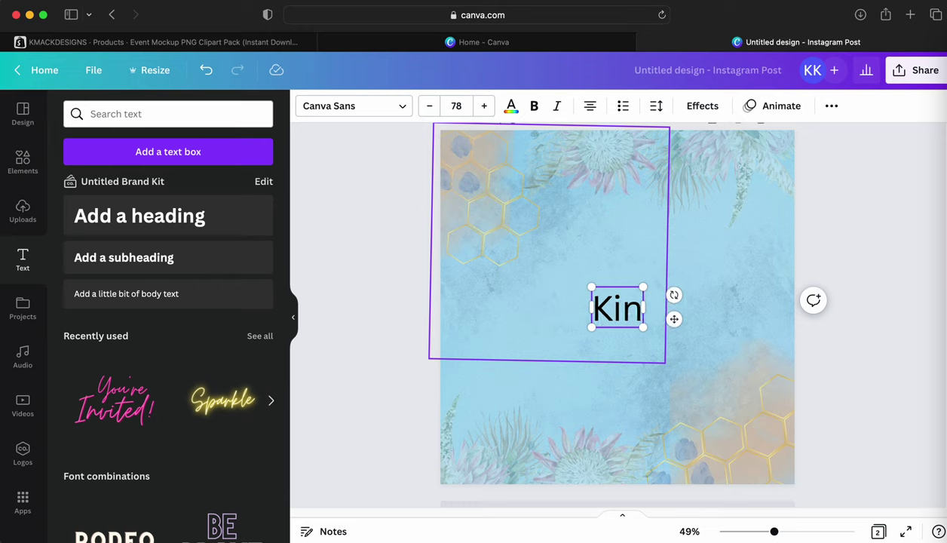
{"action": "type", "text": "s"}
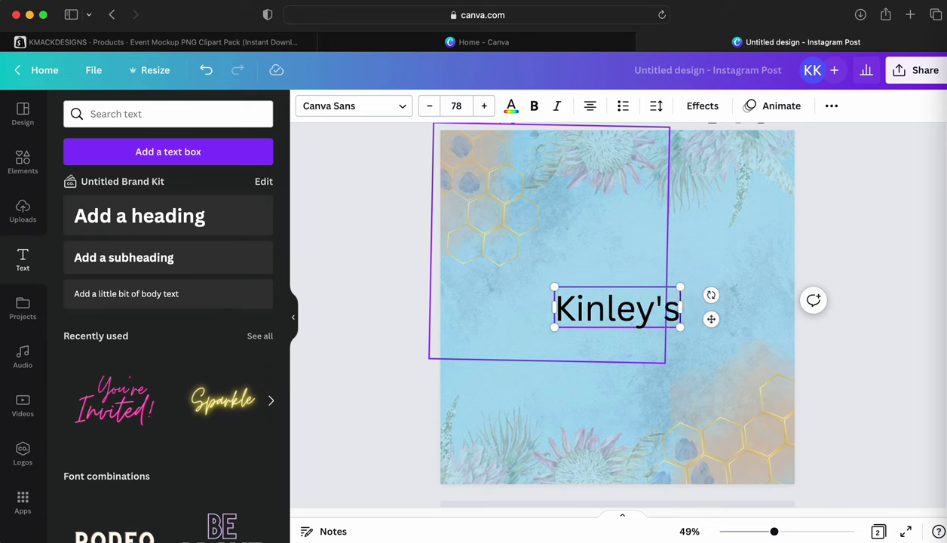
{"action": "left_click_drag", "start_coordinate": [673, 329], "coordinate": [781, 392]}
{"action": "left_click_drag", "start_coordinate": [617, 294], "coordinate": [569, 239]}
Set the name heading in the Faustine script font, enlarged to size 296 and centred.
{"action": "left_click", "coordinate": [405, 112]}
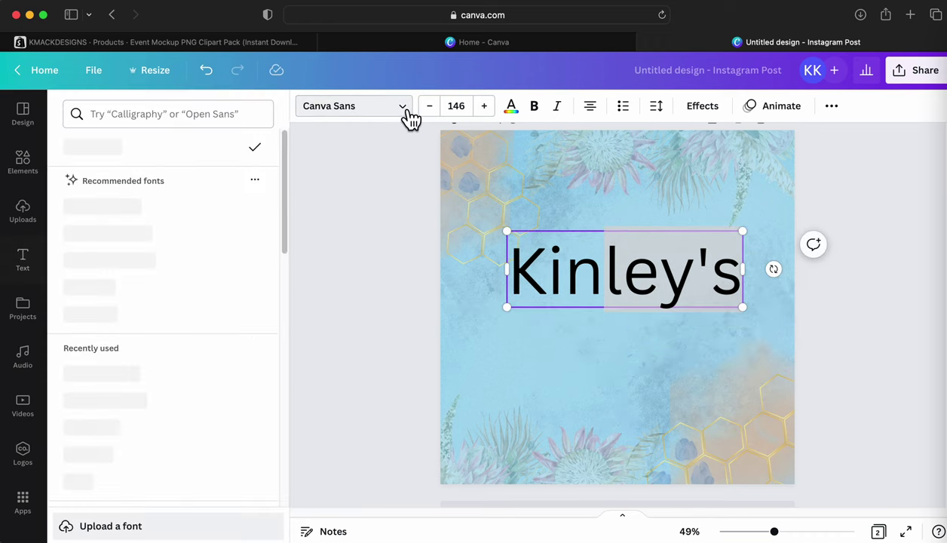
{"action": "scroll", "coordinate": [154, 316], "scroll_direction": "down", "scroll_amount": 5}
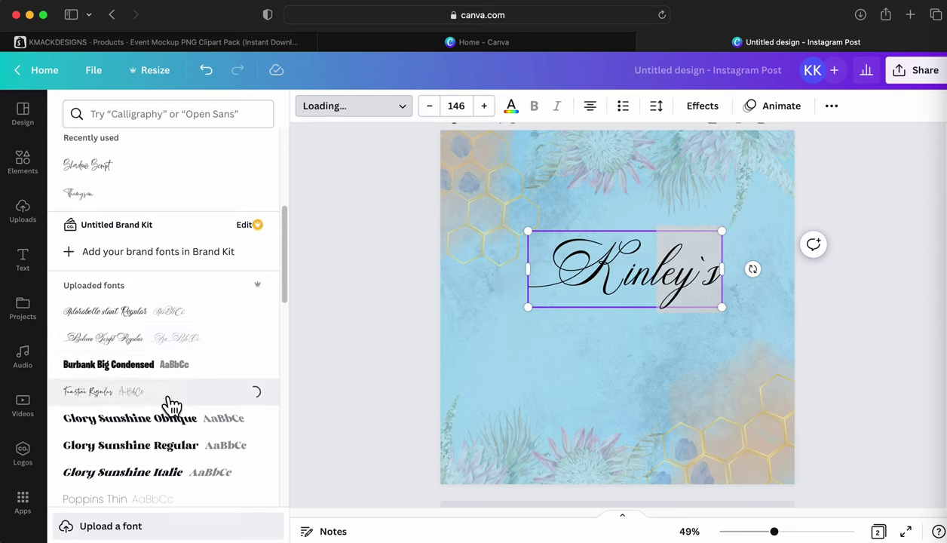
{"action": "left_click_drag", "start_coordinate": [714, 334], "coordinate": [768, 373]}
{"action": "left_click_drag", "start_coordinate": [655, 236], "coordinate": [600, 181]}
{"action": "left_click_drag", "start_coordinate": [739, 319], "coordinate": [767, 332]}
{"action": "left_click", "coordinate": [598, 339]}
{"action": "left_click_drag", "start_coordinate": [598, 339], "coordinate": [462, 326]}
Colour the name heading white.
{"action": "left_click", "coordinate": [577, 301]}
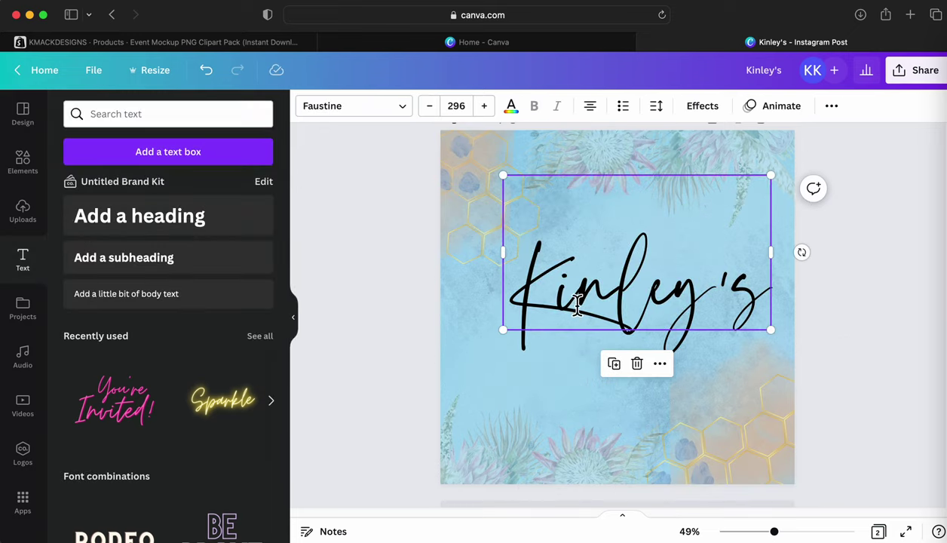
{"action": "double_click", "coordinate": [607, 269]}
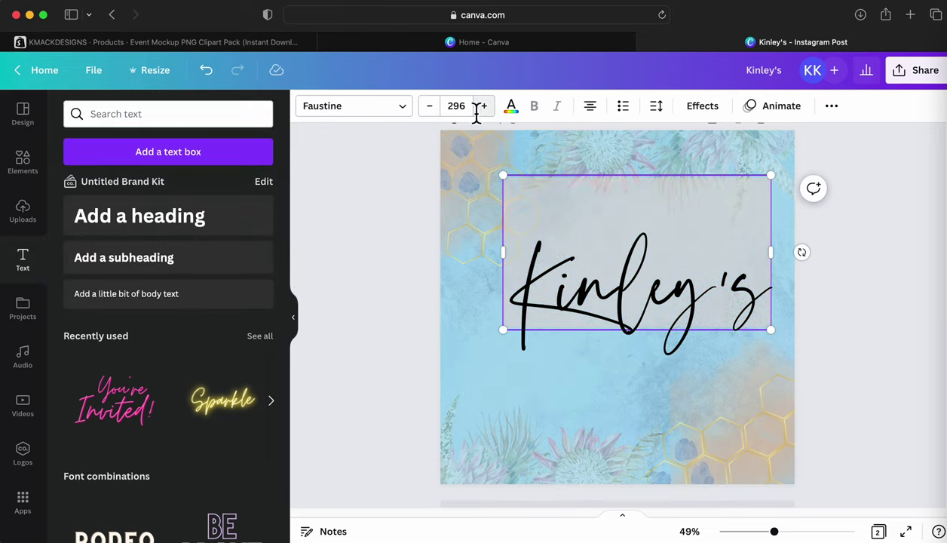
{"action": "left_click", "coordinate": [511, 105]}
{"action": "left_click", "coordinate": [187, 183]}
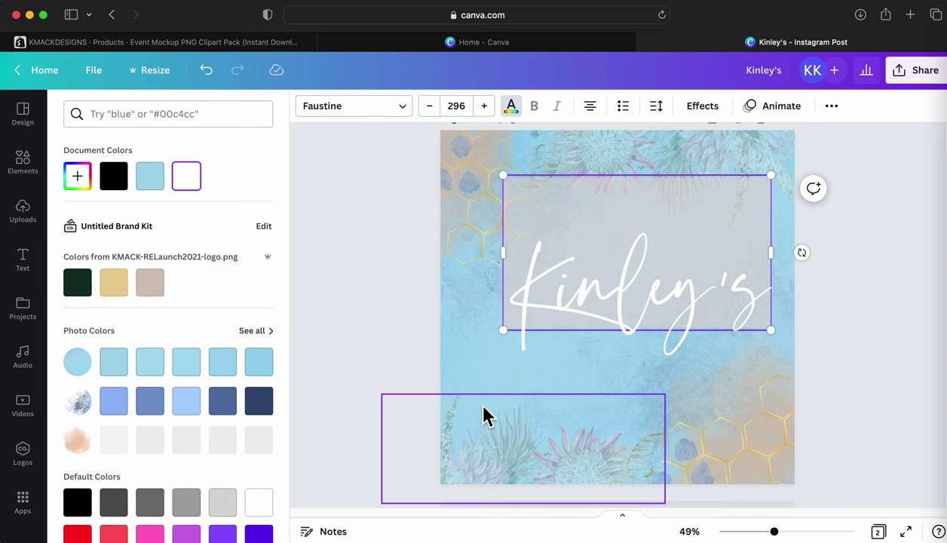
{"action": "left_click", "coordinate": [484, 417]}
{"action": "left_click", "coordinate": [668, 317]}
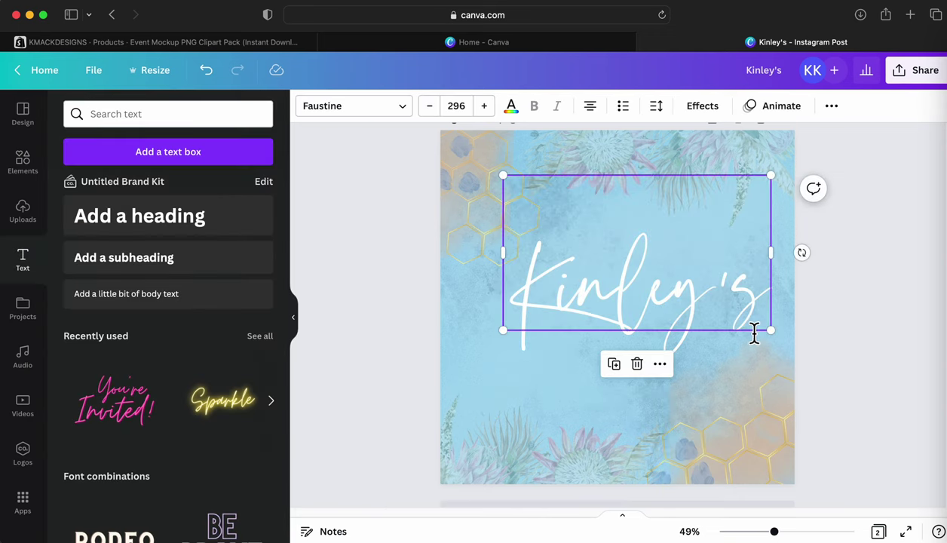
Duplicate the name heading lower down and change the copy to 'Baby' and 'Shower' on two lines.
{"action": "left_click_drag", "start_coordinate": [752, 337], "coordinate": [693, 316]}
{"action": "left_click", "coordinate": [843, 323]}
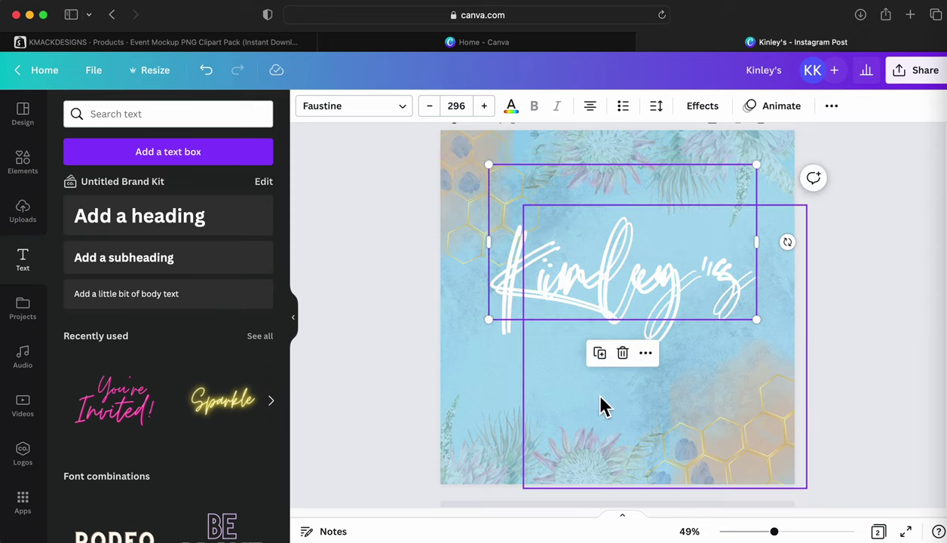
{"action": "left_click_drag", "start_coordinate": [605, 296], "coordinate": [583, 364]}
{"action": "double_click", "coordinate": [583, 364]}
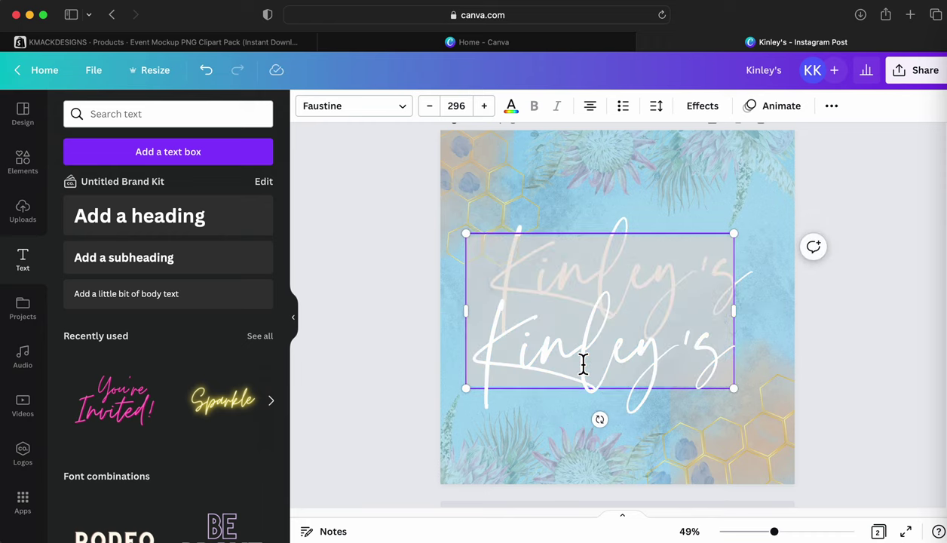
{"action": "type", "text": "Baby"}
{"action": "key", "text": "Return"}
{"action": "type", "text": "Sh"}
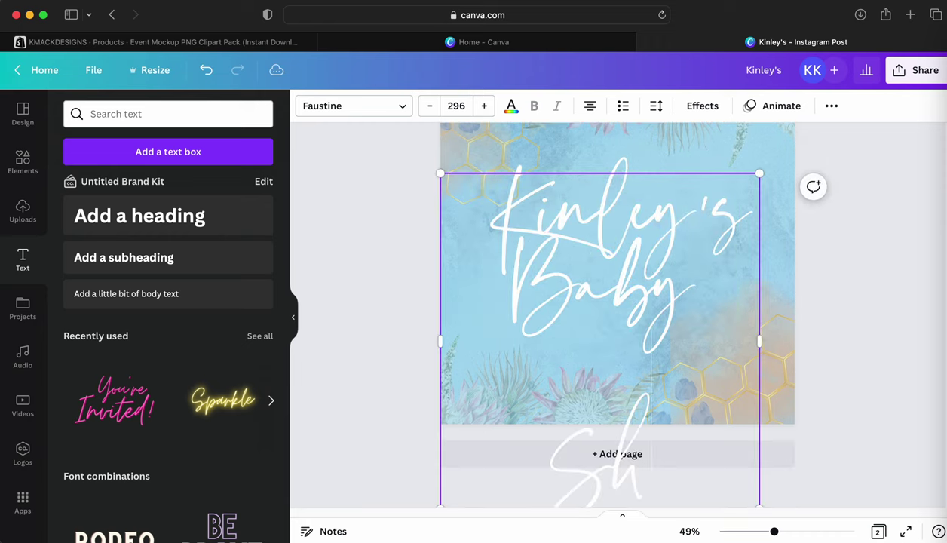
{"action": "type", "text": "ower"}
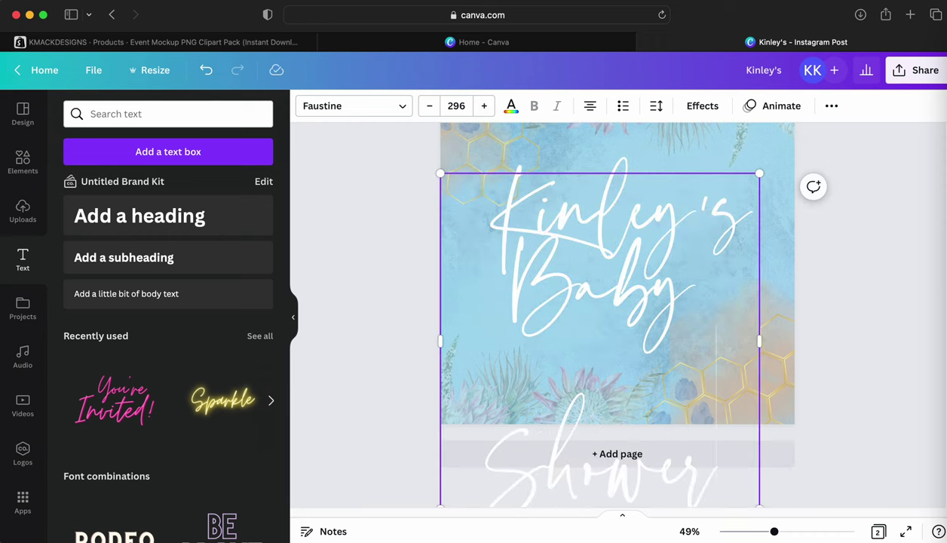
{"action": "key", "text": "super+z"}
{"action": "type", "text": "ower"}
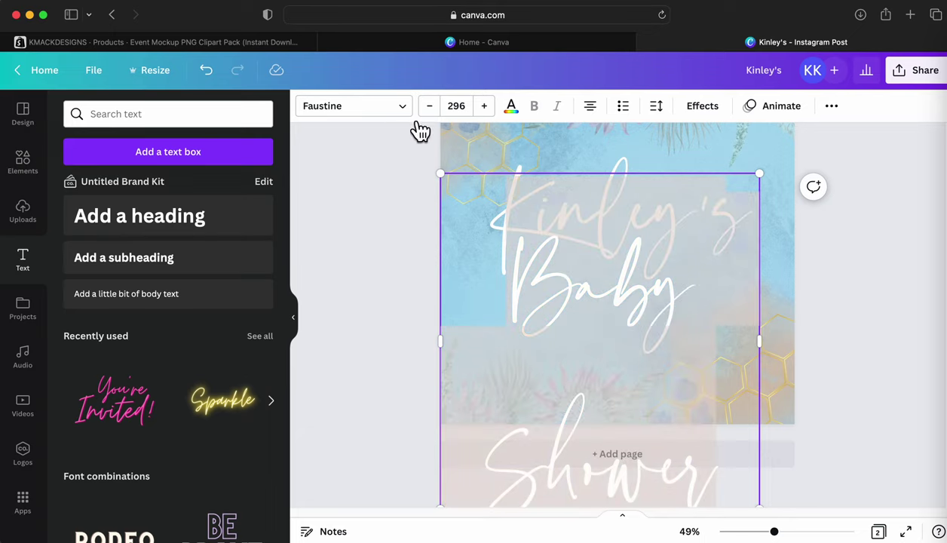
Shrink the Baby Shower text's font size down to 262.
{"action": "left_click", "coordinate": [430, 107]}
{"action": "left_click", "coordinate": [434, 109]}
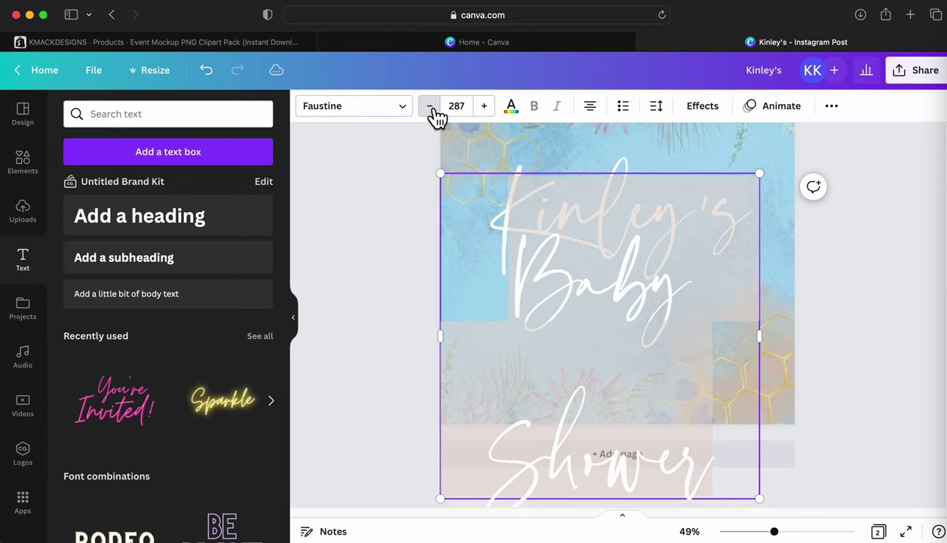
{"action": "left_click", "coordinate": [434, 109]}
{"action": "left_click", "coordinate": [435, 110]}
{"action": "left_click", "coordinate": [434, 110]}
{"action": "left_click", "coordinate": [434, 110]}
{"action": "left_click", "coordinate": [434, 110]}
Browse the font list to find and apply Pierson to Baby Shower.
{"action": "left_click", "coordinate": [404, 109]}
{"action": "scroll", "coordinate": [180, 366], "scroll_direction": "down", "scroll_amount": 20}
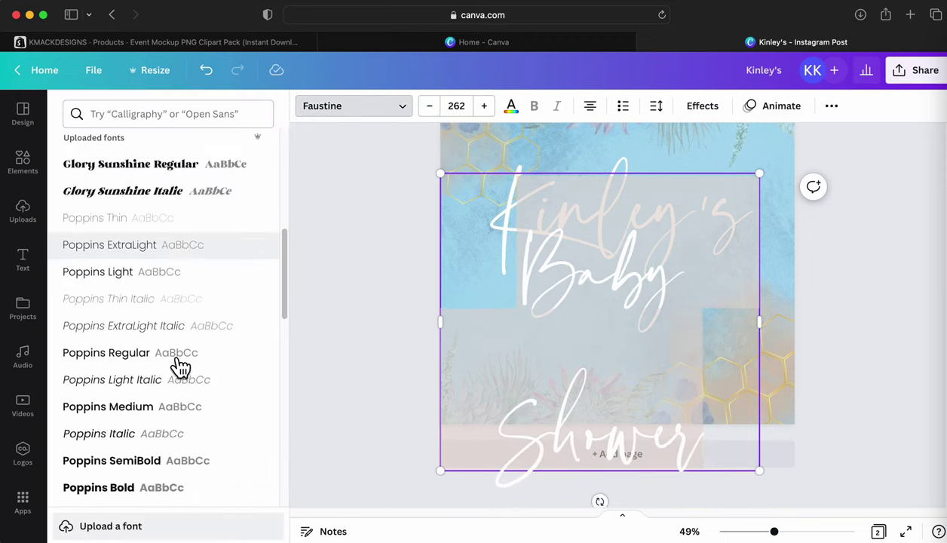
{"action": "scroll", "coordinate": [185, 413], "scroll_direction": "down", "scroll_amount": 20}
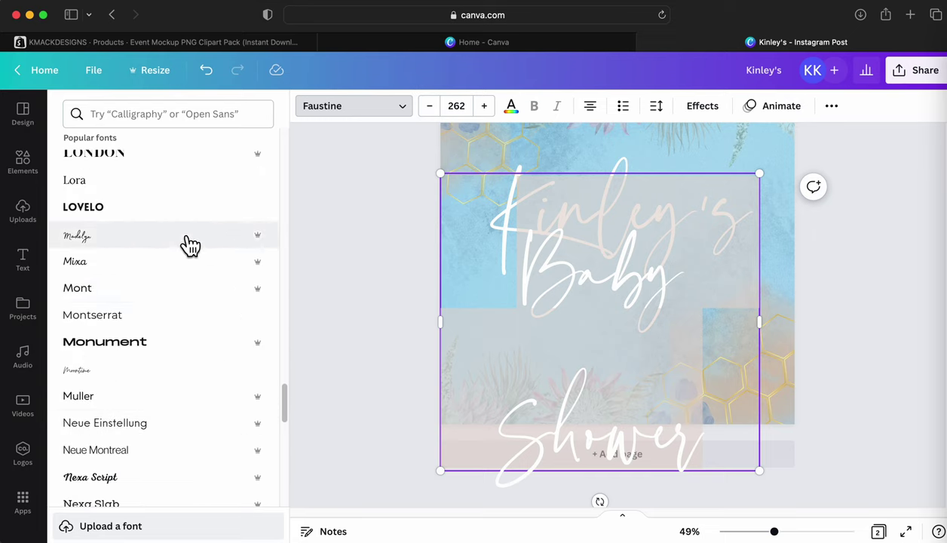
{"action": "scroll", "coordinate": [186, 245], "scroll_direction": "up", "scroll_amount": 10}
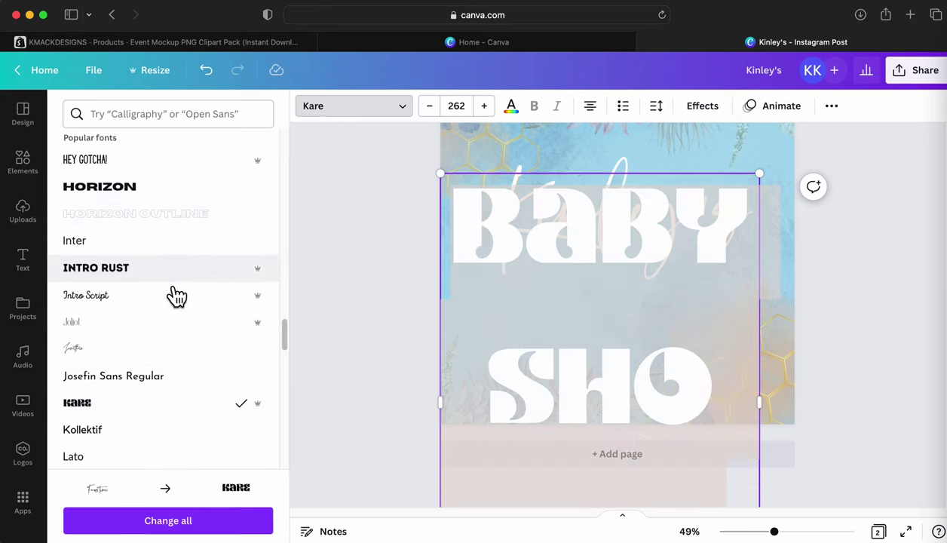
{"action": "scroll", "coordinate": [176, 295], "scroll_direction": "down", "scroll_amount": 3}
{"action": "scroll", "coordinate": [185, 343], "scroll_direction": "down", "scroll_amount": 3}
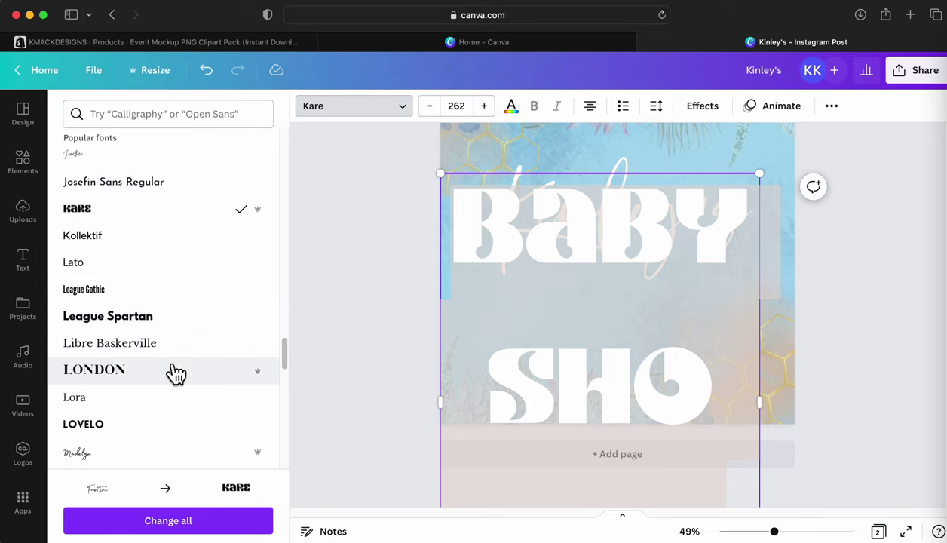
{"action": "scroll", "coordinate": [186, 433], "scroll_direction": "down", "scroll_amount": 10}
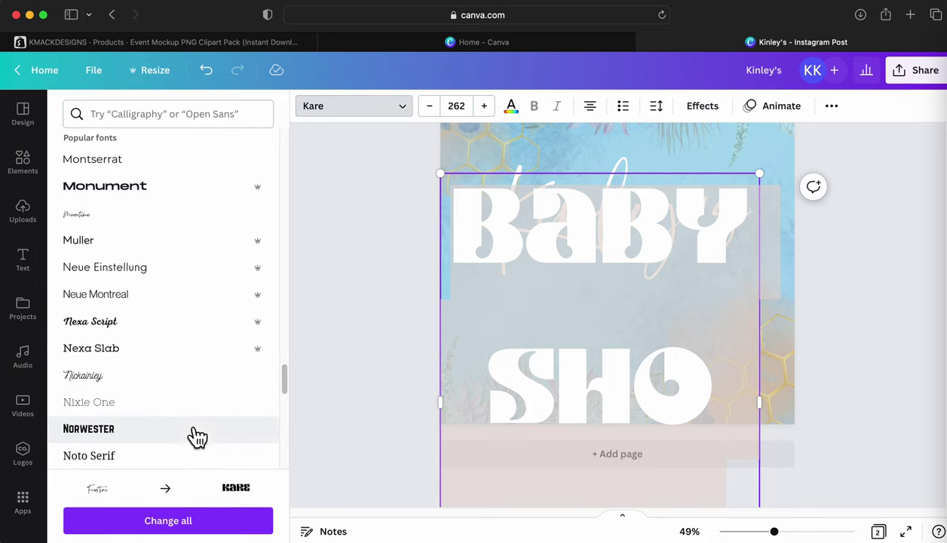
{"action": "scroll", "coordinate": [192, 396], "scroll_direction": "down", "scroll_amount": 5}
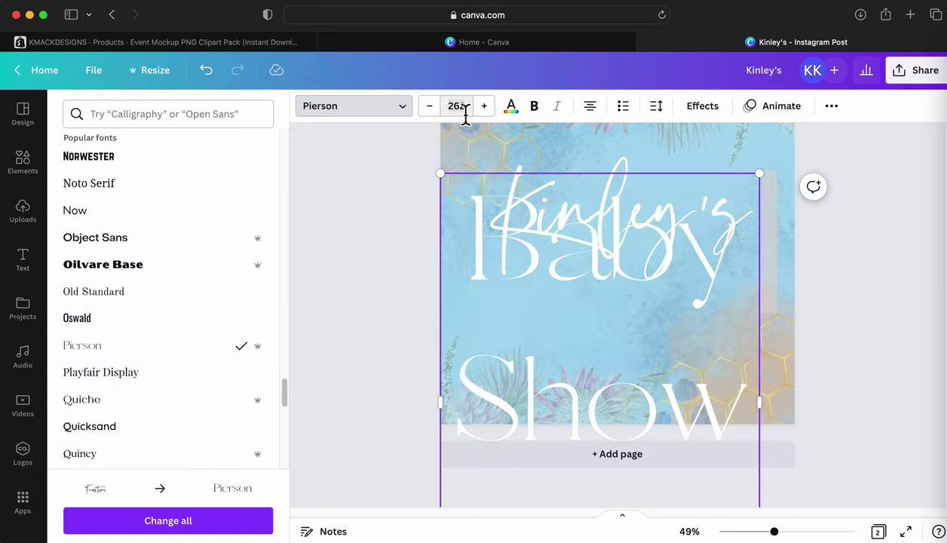
Apply size 70 to Baby Shower and move it below Kinley's.
{"action": "key", "text": "Return"}
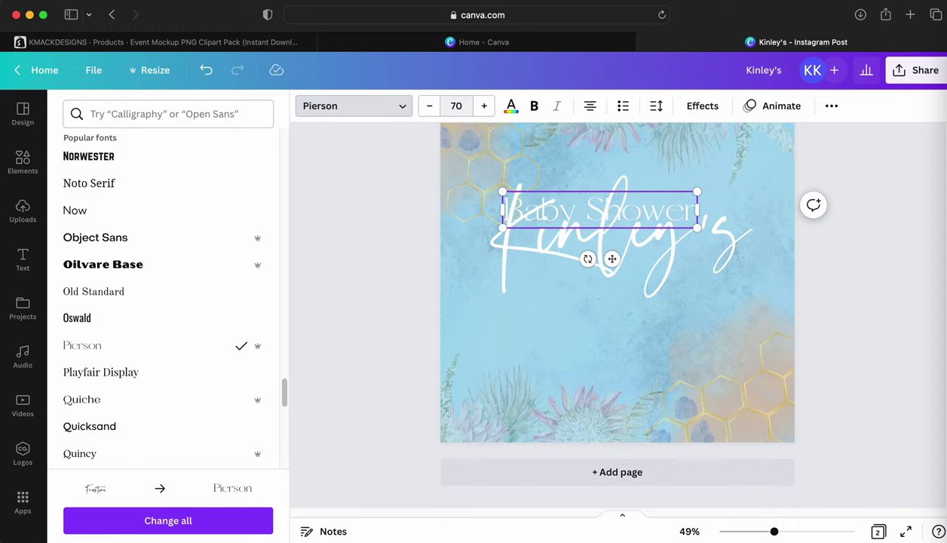
{"action": "left_click_drag", "start_coordinate": [592, 219], "coordinate": [618, 291]}
{"action": "scroll", "coordinate": [856, 330], "scroll_direction": "up", "scroll_amount": 3}
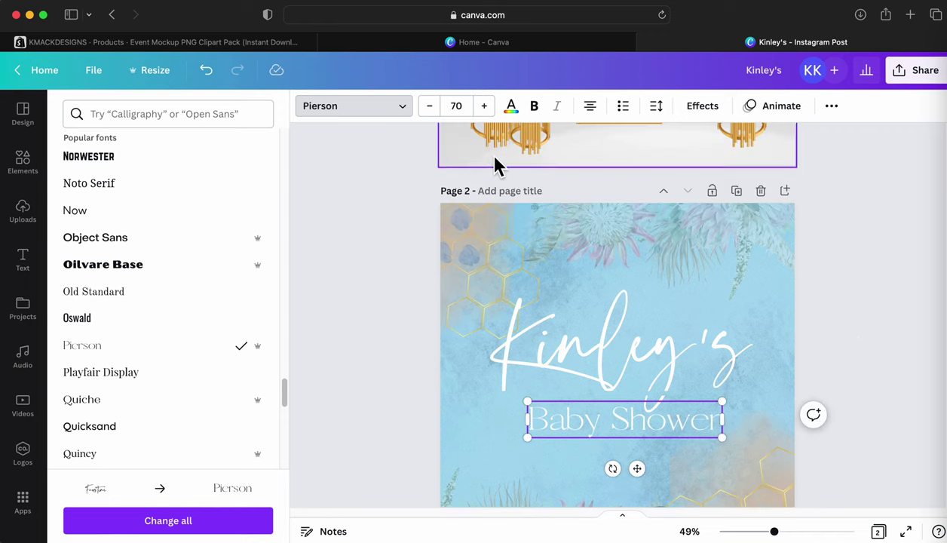
Colour Baby Shower slate blue from the Photo Colors swatches.
{"action": "left_click", "coordinate": [511, 106]}
{"action": "left_click", "coordinate": [228, 407]}
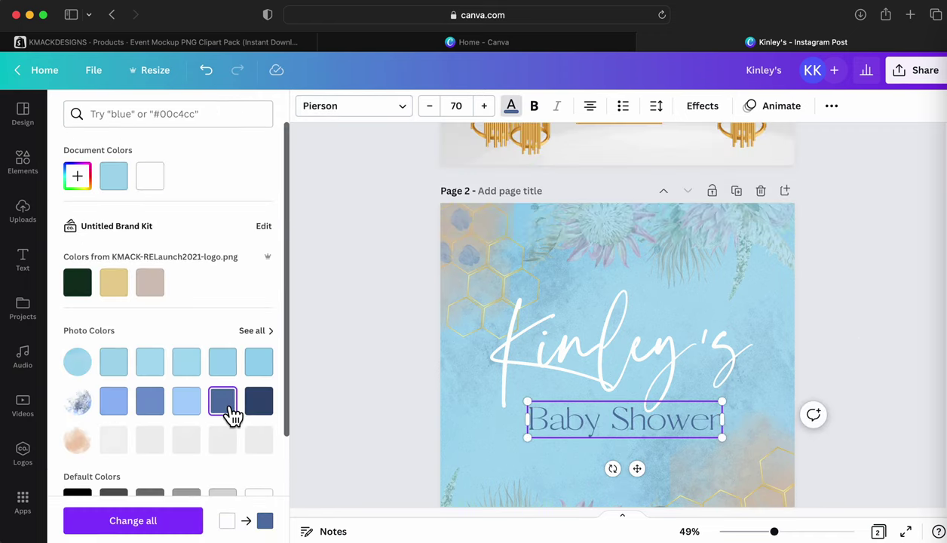
{"action": "left_click", "coordinate": [157, 412]}
{"action": "left_click", "coordinate": [260, 407]}
{"action": "left_click", "coordinate": [226, 411]}
{"action": "scroll", "coordinate": [233, 420], "scroll_direction": "down", "scroll_amount": 2}
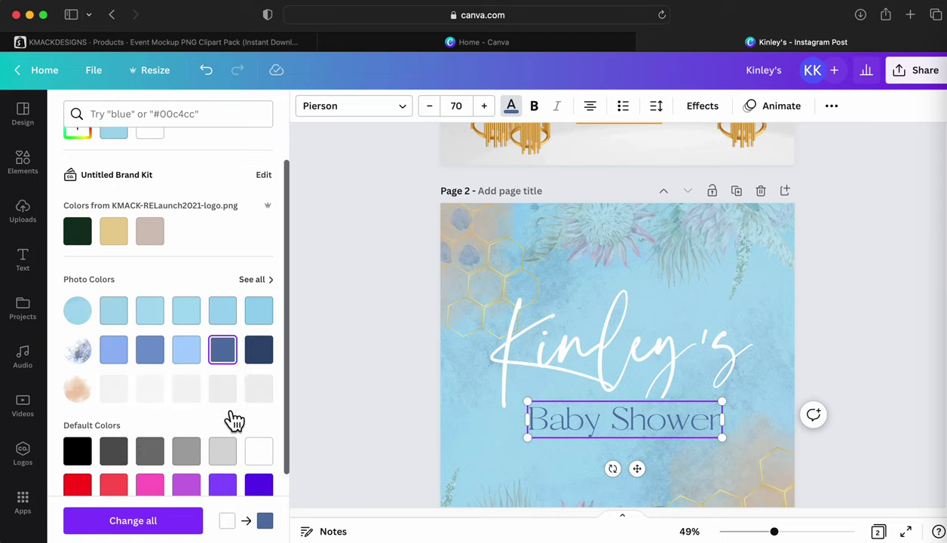
Preview Shadow, Lift, Hollow, Splice, Echo, Glitch, Neon and Background effects on Baby Shower.
{"action": "left_click", "coordinate": [719, 119]}
{"action": "left_click", "coordinate": [197, 208]}
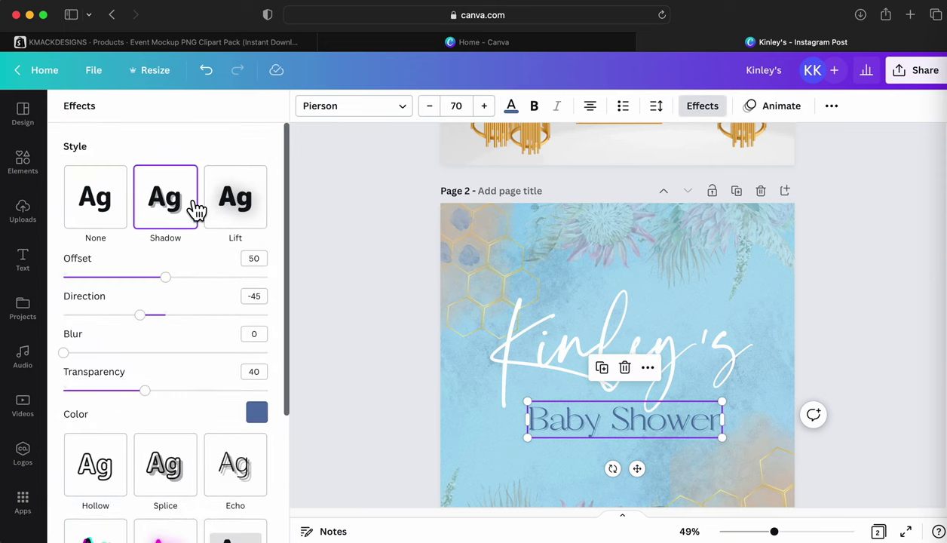
{"action": "left_click", "coordinate": [243, 211]}
{"action": "left_click", "coordinate": [125, 214]}
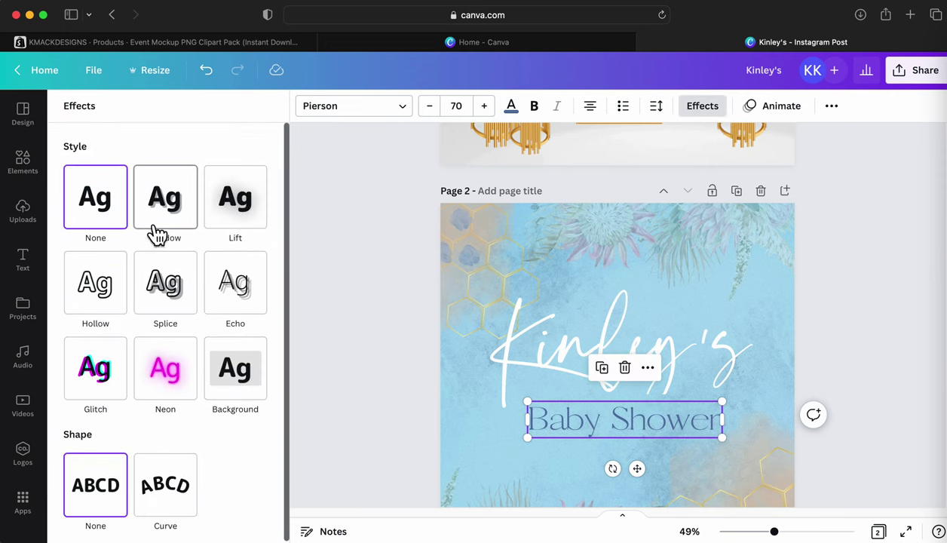
{"action": "left_click", "coordinate": [110, 288]}
{"action": "left_click", "coordinate": [166, 286]}
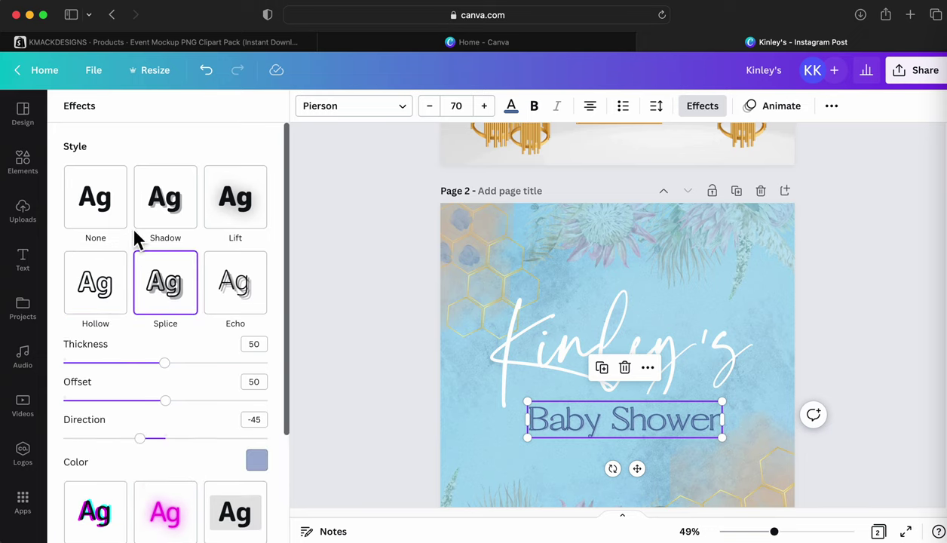
{"action": "left_click", "coordinate": [114, 276]}
{"action": "left_click", "coordinate": [233, 289]}
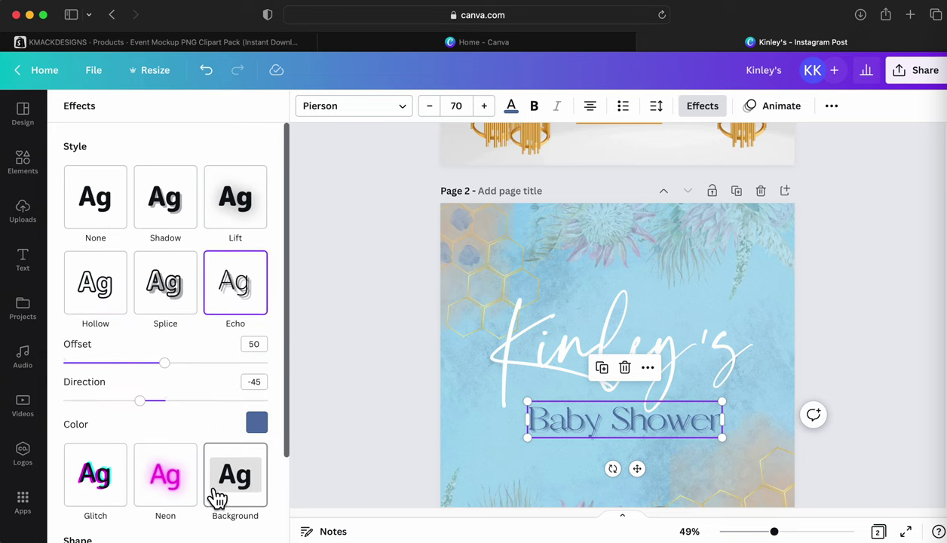
{"action": "left_click", "coordinate": [125, 480]}
{"action": "left_click", "coordinate": [173, 393]}
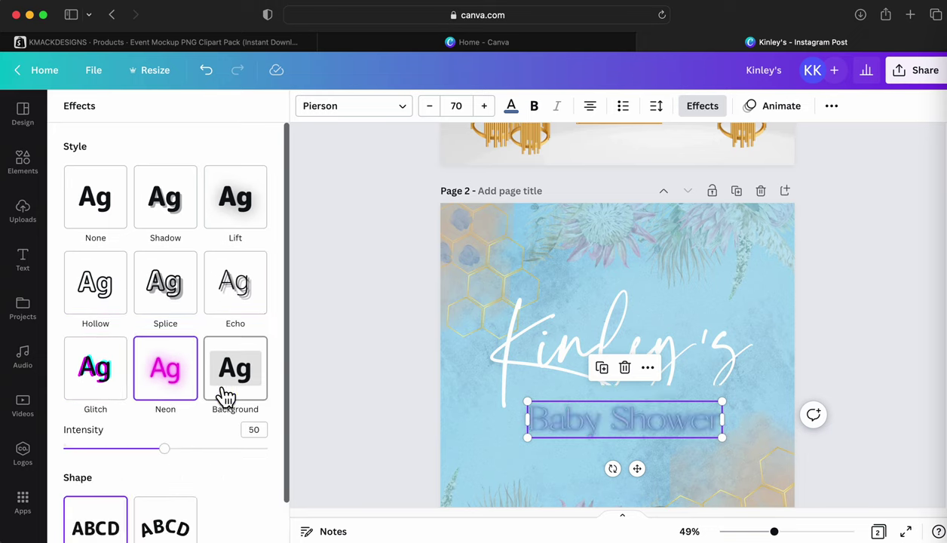
{"action": "left_click", "coordinate": [226, 392]}
{"action": "scroll", "coordinate": [227, 395], "scroll_direction": "down", "scroll_amount": 4}
Give Baby Shower a drop shadow with more offset and a gentle curve of 4.
{"action": "left_click", "coordinate": [167, 483]}
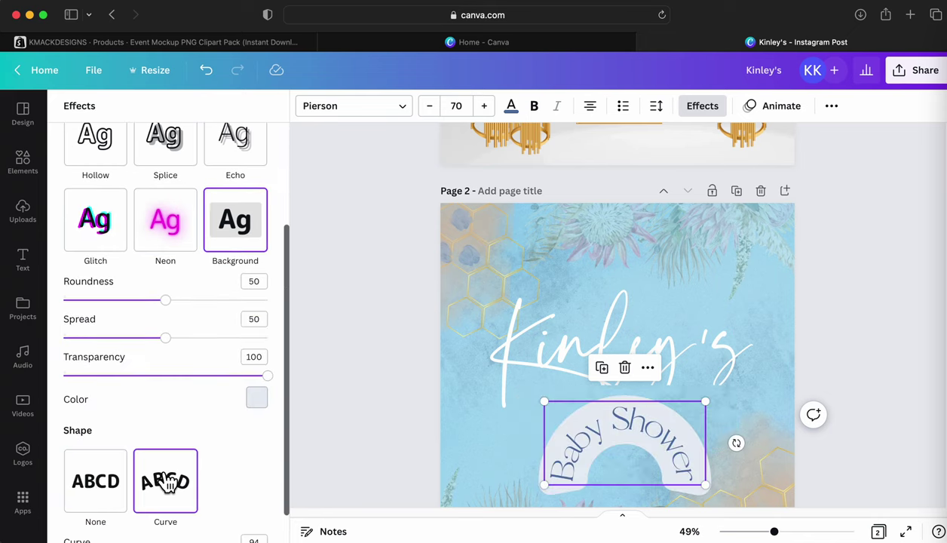
{"action": "scroll", "coordinate": [150, 349], "scroll_direction": "up", "scroll_amount": 5}
{"action": "left_click", "coordinate": [116, 205]}
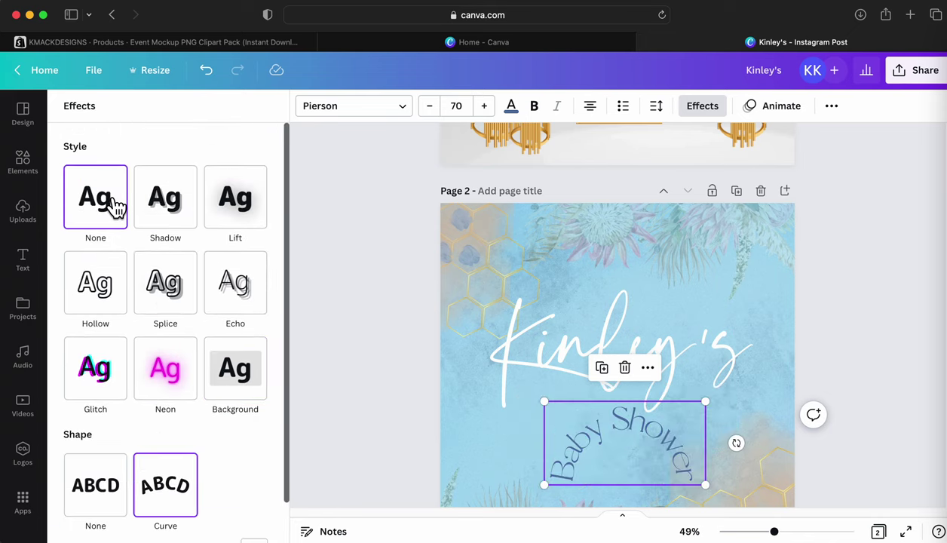
{"action": "left_click", "coordinate": [169, 217]}
{"action": "left_click_drag", "start_coordinate": [126, 289], "coordinate": [147, 294]}
{"action": "scroll", "coordinate": [182, 351], "scroll_direction": "down", "scroll_amount": 5}
{"action": "mouse_move", "coordinate": [185, 520]}
{"action": "left_mouse_down"}
{"action": "mouse_move", "coordinate": [190, 530]}
{"action": "mouse_move", "coordinate": [181, 532]}
{"action": "left_mouse_up"}
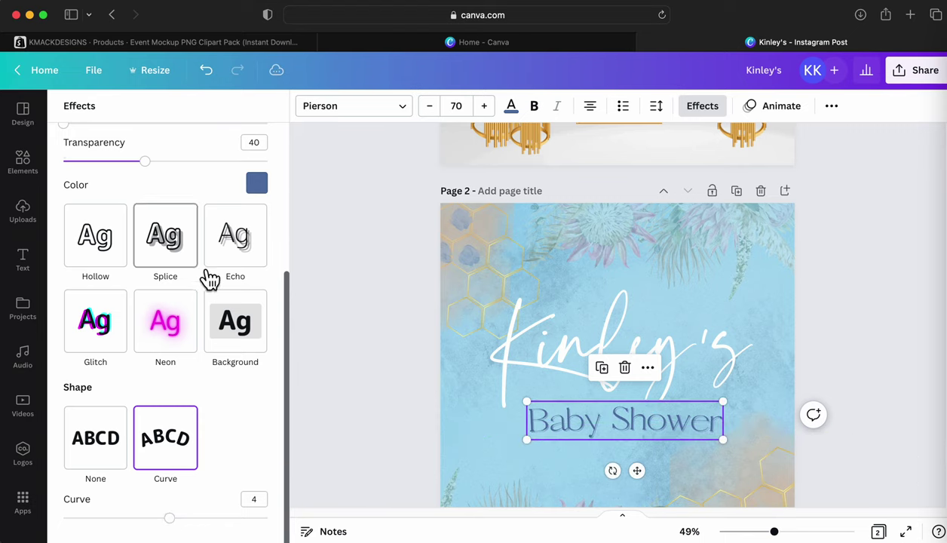
Set the shadow transparency to 44 and make the shadow colour white.
{"action": "left_click_drag", "start_coordinate": [125, 173], "coordinate": [166, 178]}
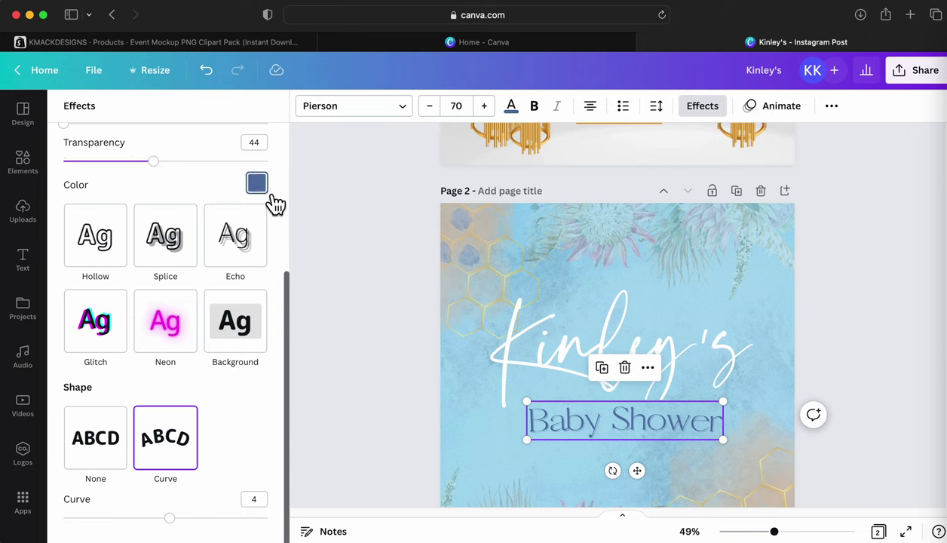
{"action": "left_click", "coordinate": [257, 183]}
{"action": "left_click", "coordinate": [145, 243]}
{"action": "left_click", "coordinate": [175, 243]}
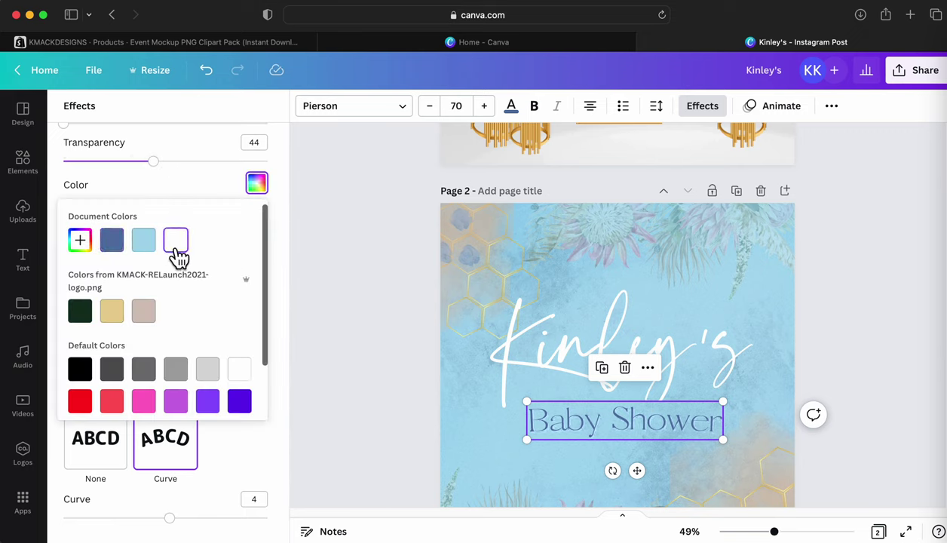
{"action": "key", "text": "Escape"}
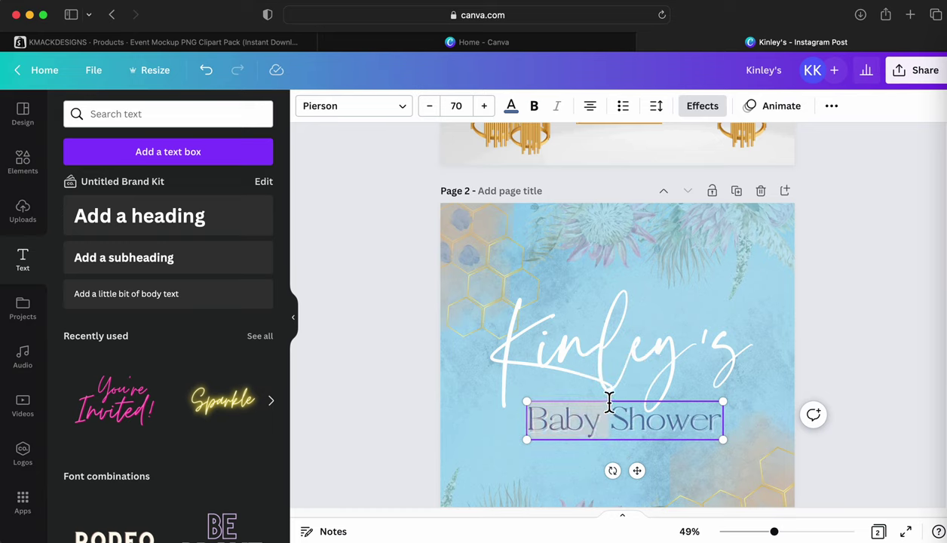
Nudge Baby Shower up so it sits just beneath Kinley's.
{"action": "left_click_drag", "start_coordinate": [647, 447], "coordinate": [642, 473]}
{"action": "left_click", "coordinate": [837, 291]}
{"action": "scroll", "coordinate": [837, 292], "scroll_direction": "down", "scroll_amount": 3}
Add a drop shadow to Kinley's with offset 14 in dark blue.
{"action": "left_click", "coordinate": [654, 218]}
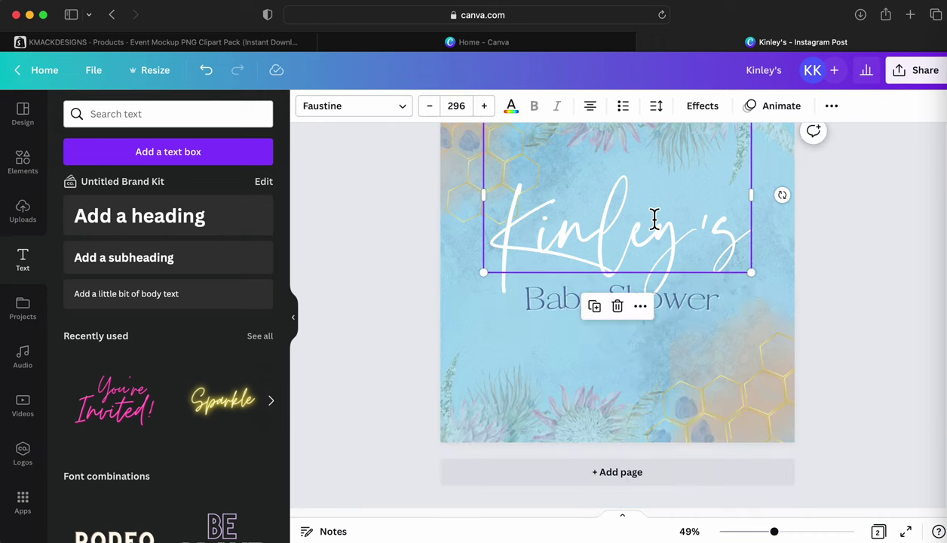
{"action": "left_click", "coordinate": [702, 106]}
{"action": "left_click", "coordinate": [193, 211]}
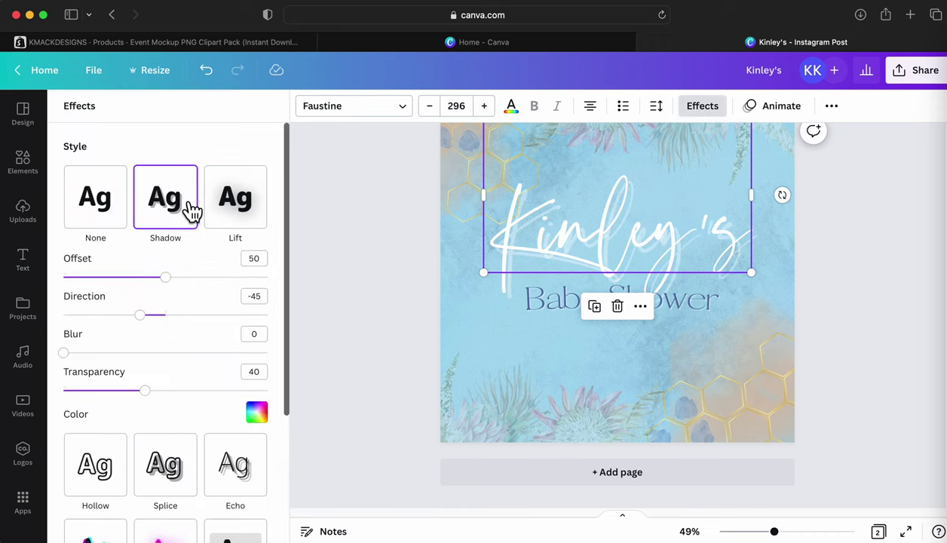
{"action": "left_click_drag", "start_coordinate": [163, 279], "coordinate": [105, 291]}
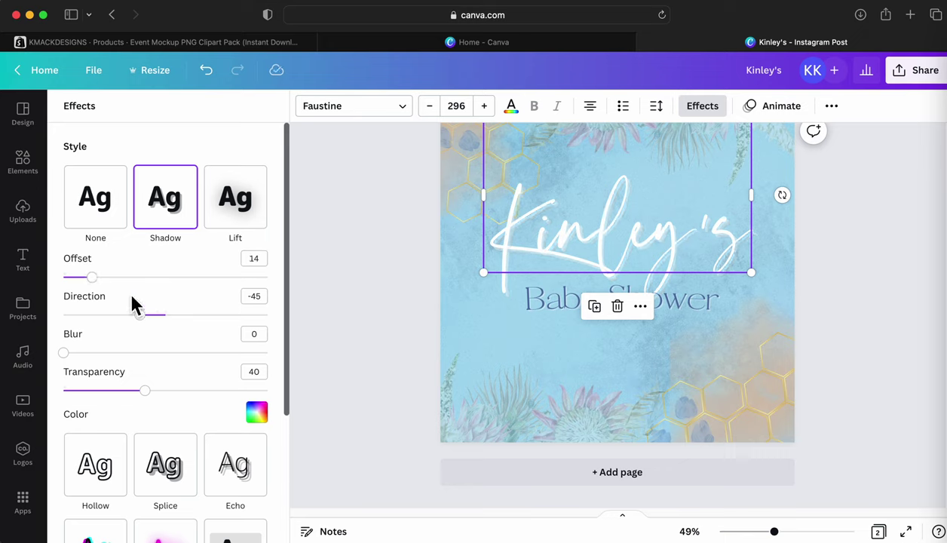
{"action": "scroll", "coordinate": [203, 355], "scroll_direction": "down", "scroll_amount": 3}
{"action": "scroll", "coordinate": [198, 351], "scroll_direction": "up", "scroll_amount": 3}
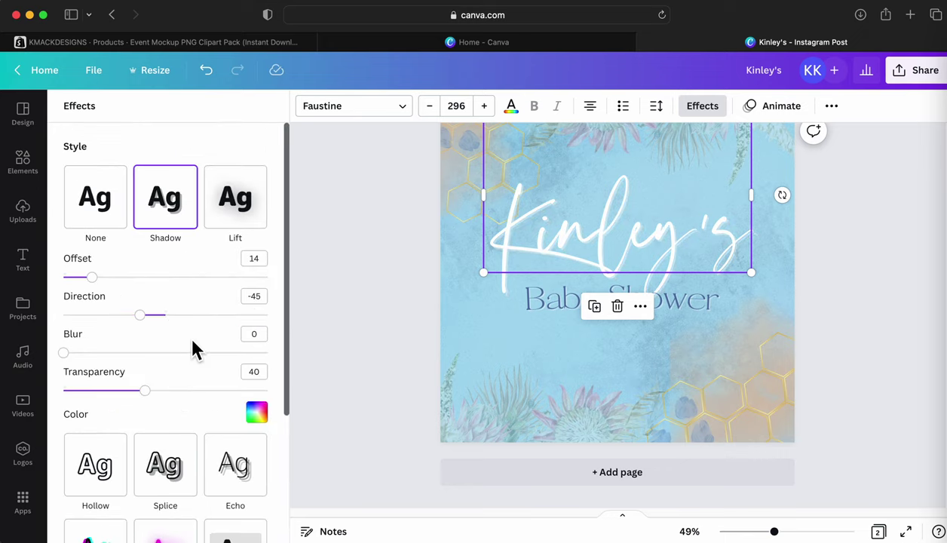
{"action": "left_click", "coordinate": [256, 414]}
{"action": "left_click", "coordinate": [112, 217]}
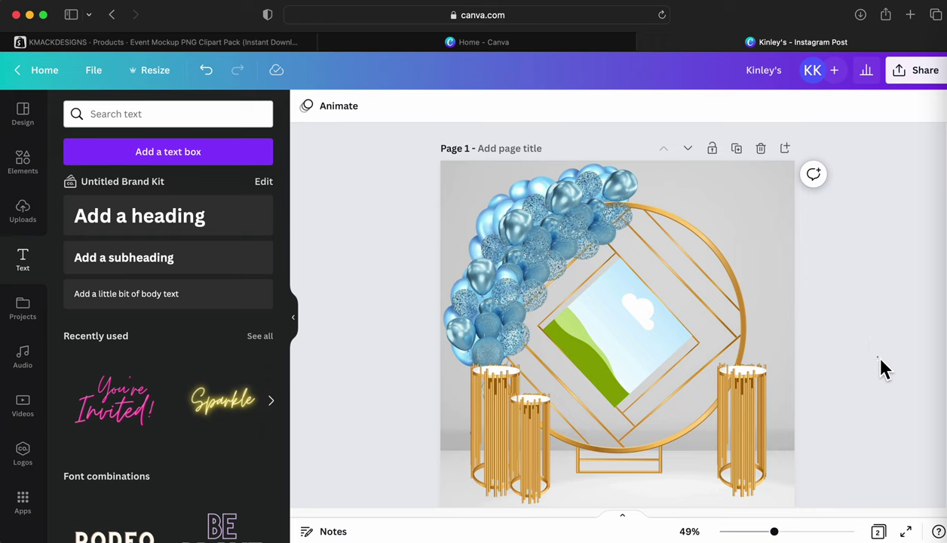
Select the top-left gold hexagon image on page 2 and check its transparency.
{"action": "scroll", "coordinate": [884, 368], "scroll_direction": "down", "scroll_amount": 10}
{"action": "scroll", "coordinate": [884, 368], "scroll_direction": "up", "scroll_amount": 1}
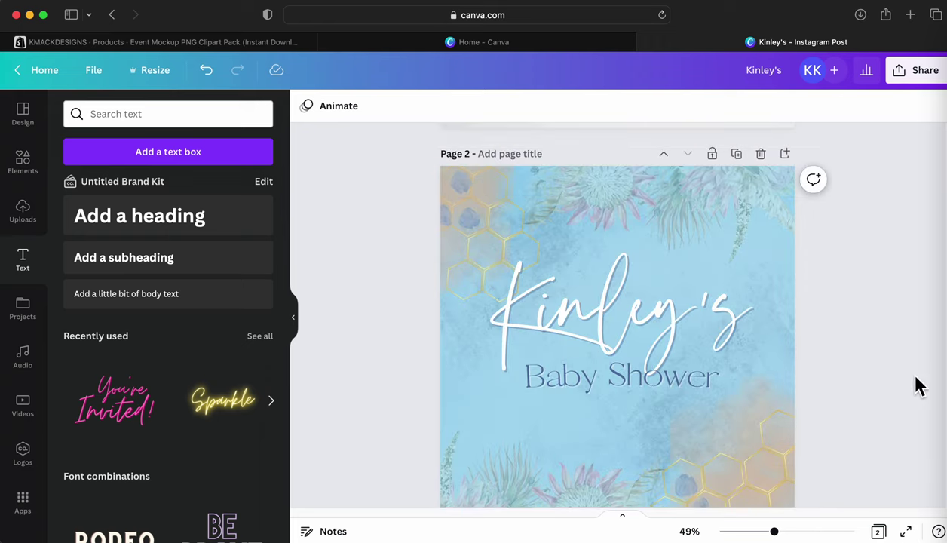
{"action": "scroll", "coordinate": [918, 385], "scroll_direction": "down", "scroll_amount": 1}
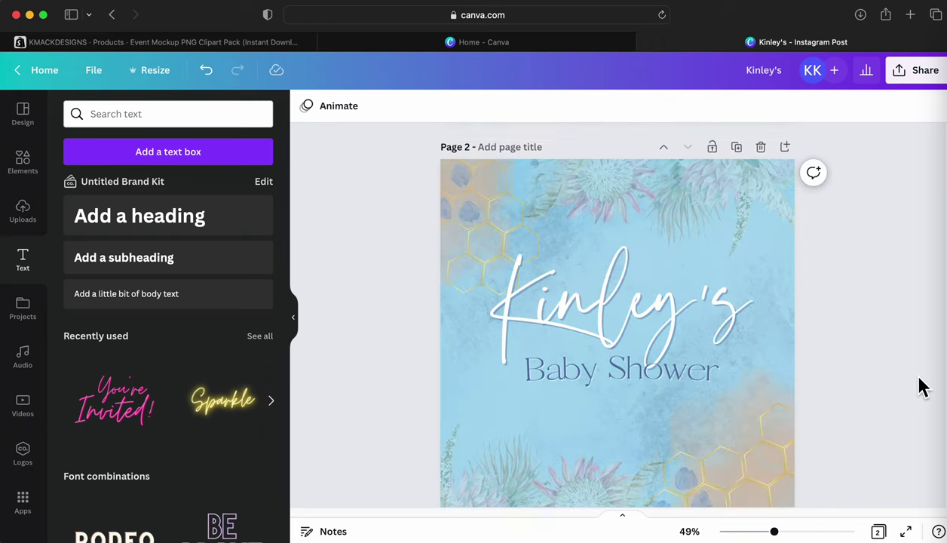
{"action": "scroll", "coordinate": [873, 296], "scroll_direction": "down", "scroll_amount": 1}
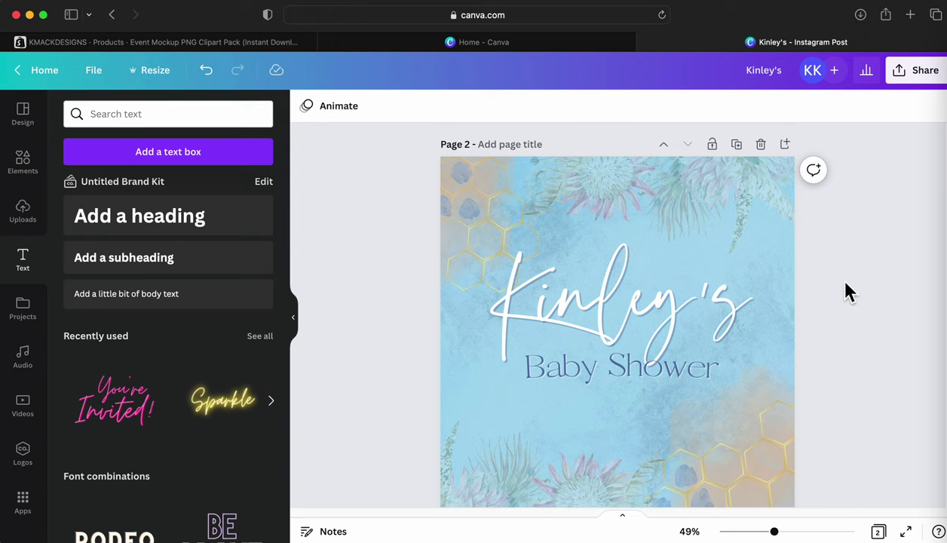
{"action": "left_click", "coordinate": [453, 273]}
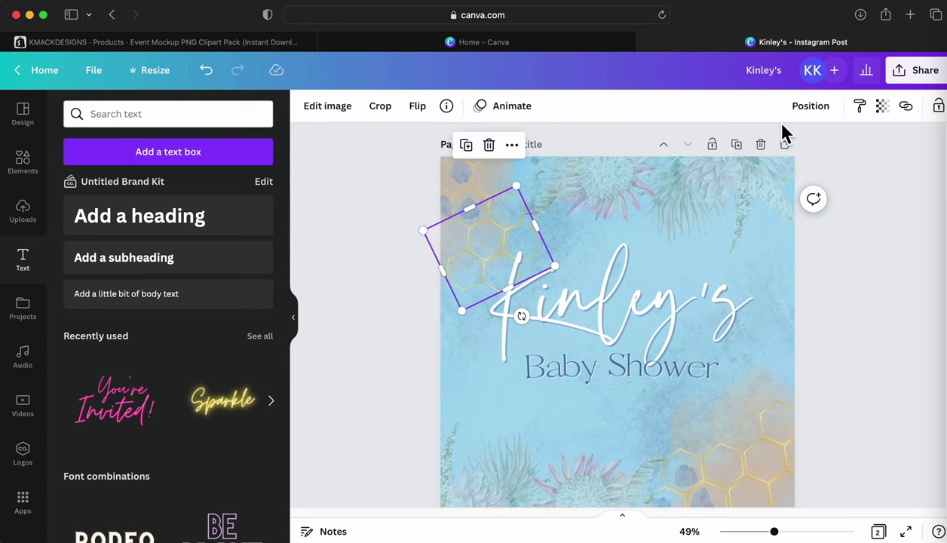
{"action": "left_click", "coordinate": [882, 106]}
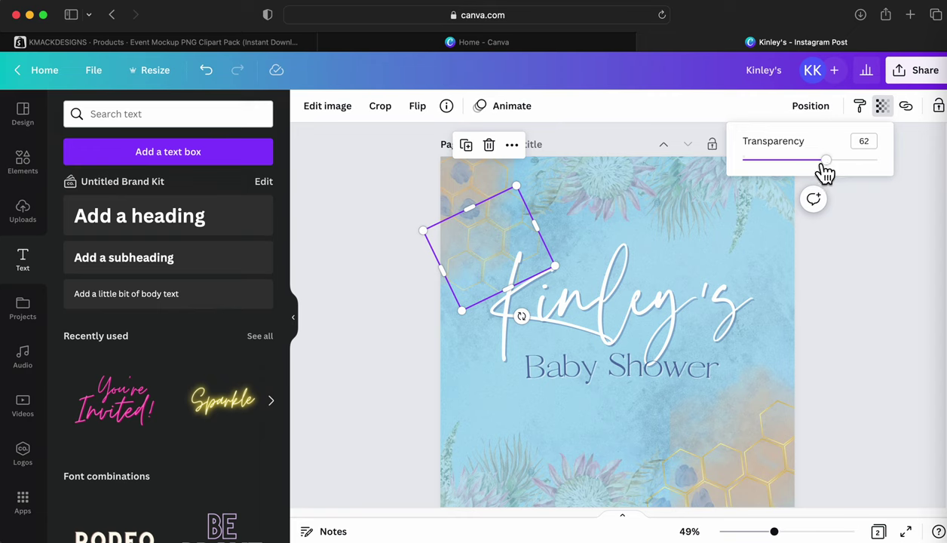
{"action": "left_click", "coordinate": [495, 187]}
Make the larger left-edge hexagon image more see-through, at 60 transparency.
{"action": "left_click", "coordinate": [507, 180]}
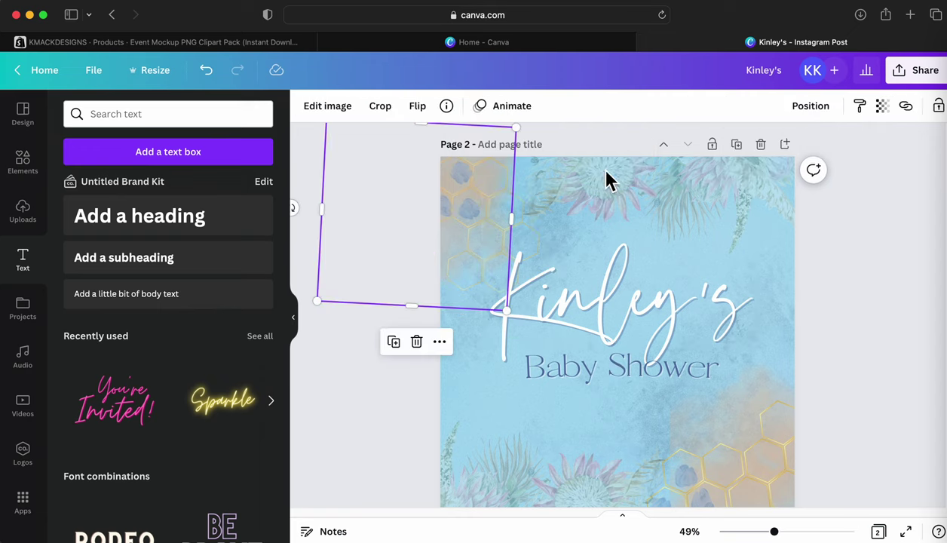
{"action": "left_click", "coordinate": [882, 105]}
{"action": "left_click_drag", "start_coordinate": [877, 160], "coordinate": [902, 160]}
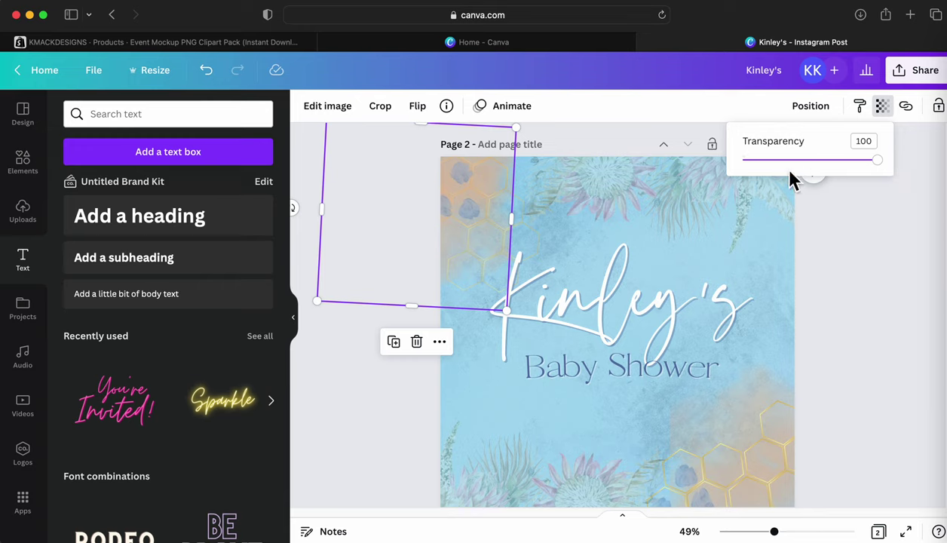
{"action": "left_click_drag", "start_coordinate": [782, 162], "coordinate": [835, 174]}
{"action": "left_click", "coordinate": [884, 311]}
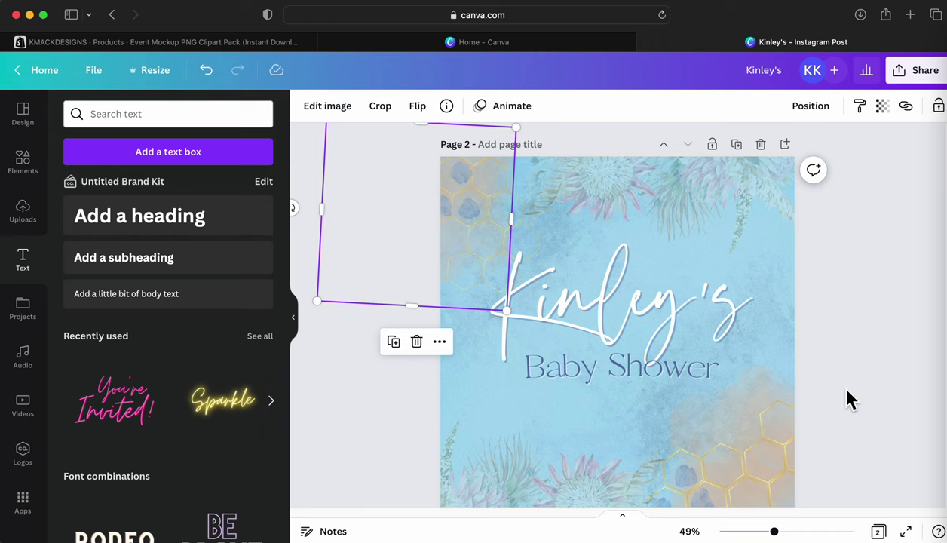
{"action": "left_click", "coordinate": [848, 397]}
{"action": "scroll", "coordinate": [848, 398], "scroll_direction": "down", "scroll_amount": 1}
Look over the Share options, then close them.
{"action": "left_click", "coordinate": [922, 79]}
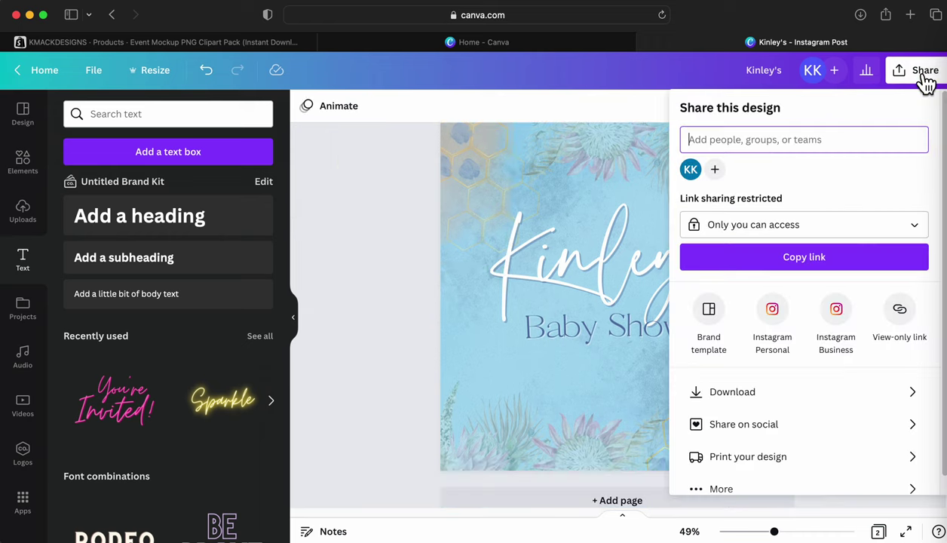
{"action": "scroll", "coordinate": [796, 362], "scroll_direction": "down", "scroll_amount": 1}
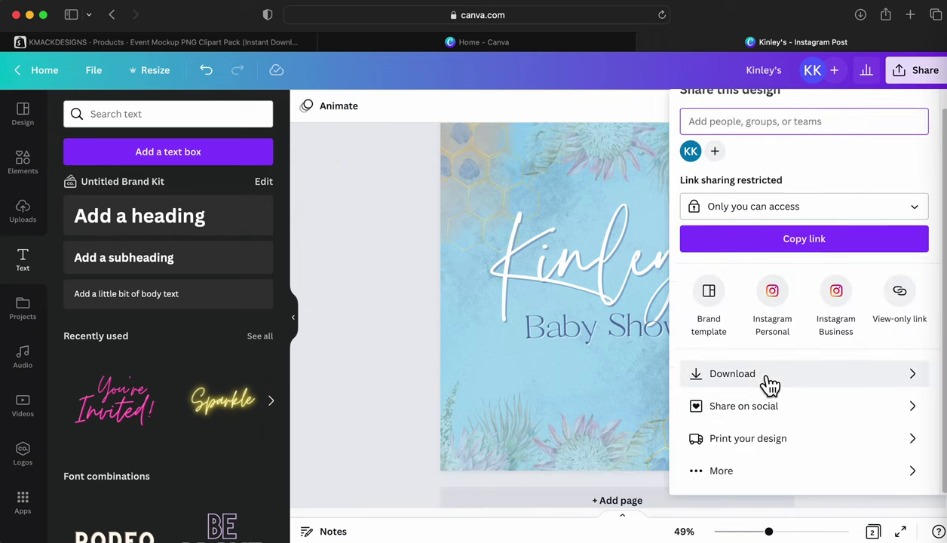
{"action": "left_click", "coordinate": [440, 355]}
{"action": "scroll", "coordinate": [921, 359], "scroll_direction": "up", "scroll_amount": 2}
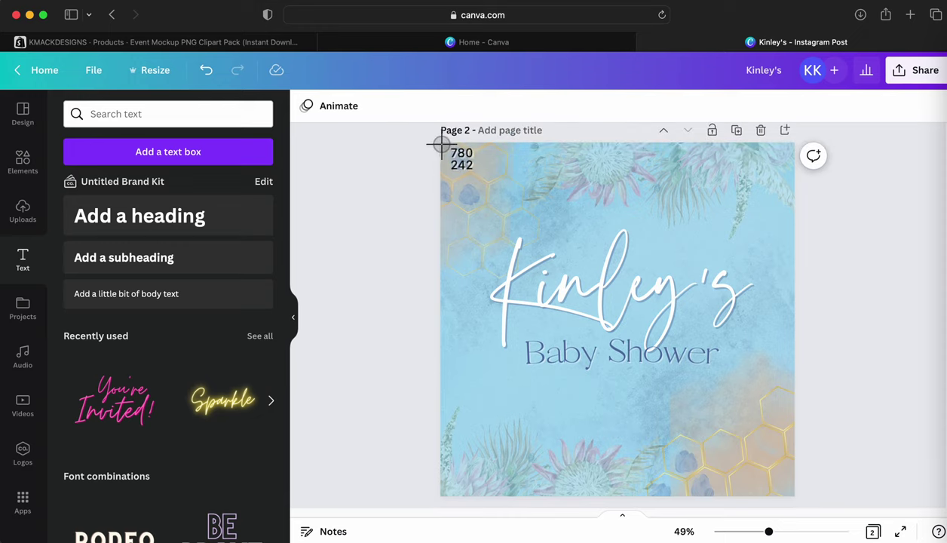
Screenshot the finished page 2 sign and upload it into Canva's Uploads.
{"action": "left_click_drag", "start_coordinate": [440, 144], "coordinate": [793, 495]}
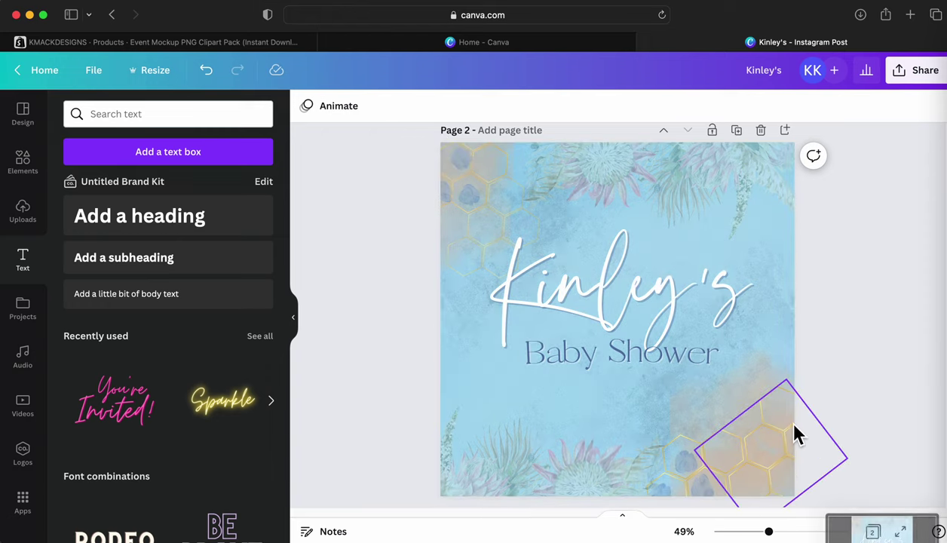
{"action": "scroll", "coordinate": [778, 415], "scroll_direction": "up", "scroll_amount": 5}
{"action": "left_click_drag", "start_coordinate": [865, 528], "coordinate": [190, 323]}
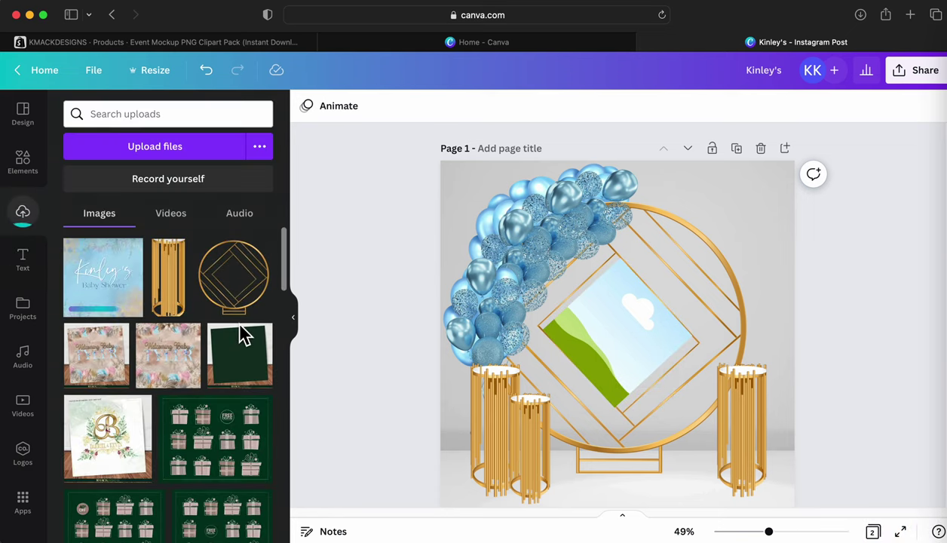
Place the uploaded sign image into page 1's gold diamond frame and adjust its crop.
{"action": "left_click_drag", "start_coordinate": [113, 279], "coordinate": [615, 332]}
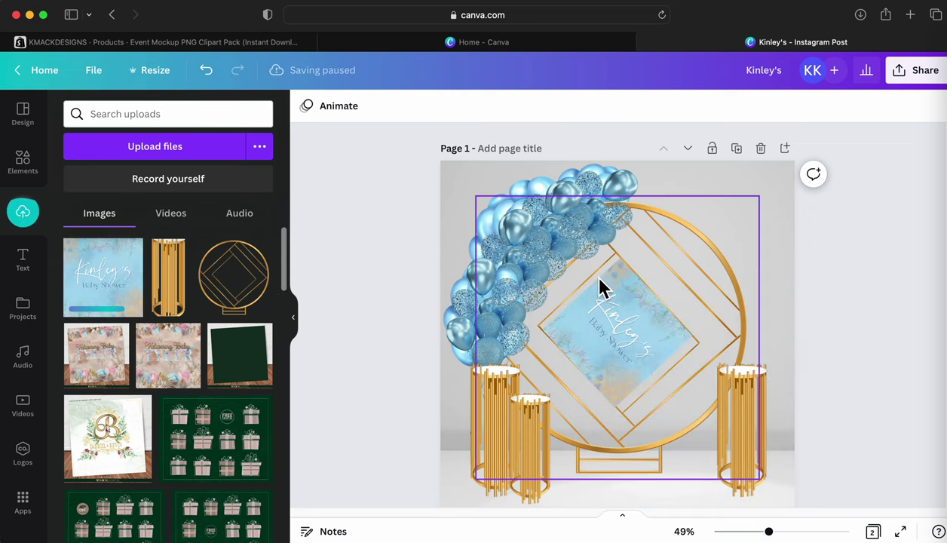
{"action": "left_click", "coordinate": [614, 350]}
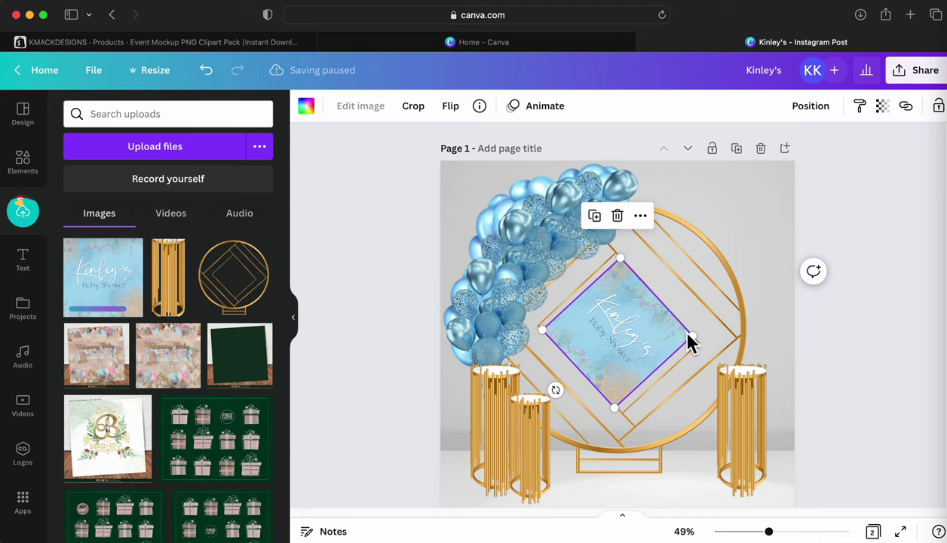
{"action": "double_click", "coordinate": [628, 347]}
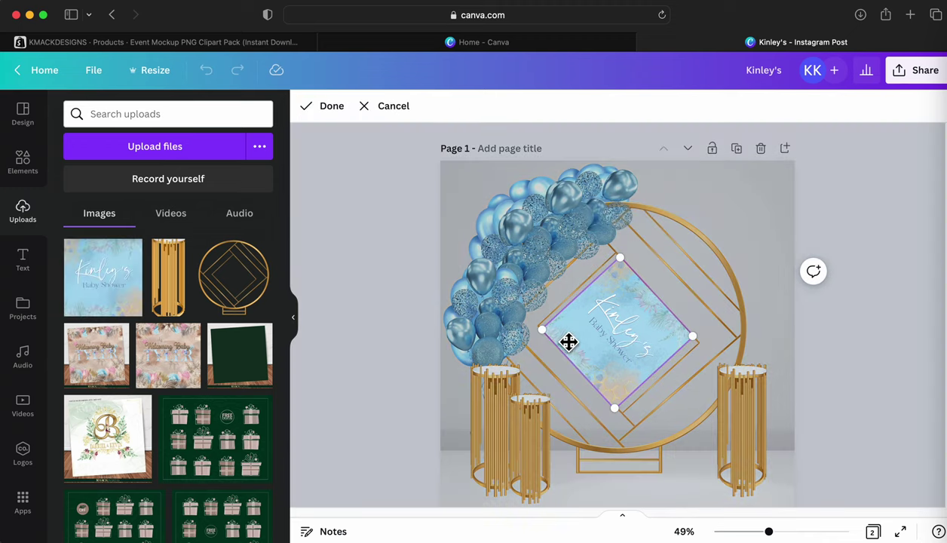
{"action": "right_click", "coordinate": [606, 319]}
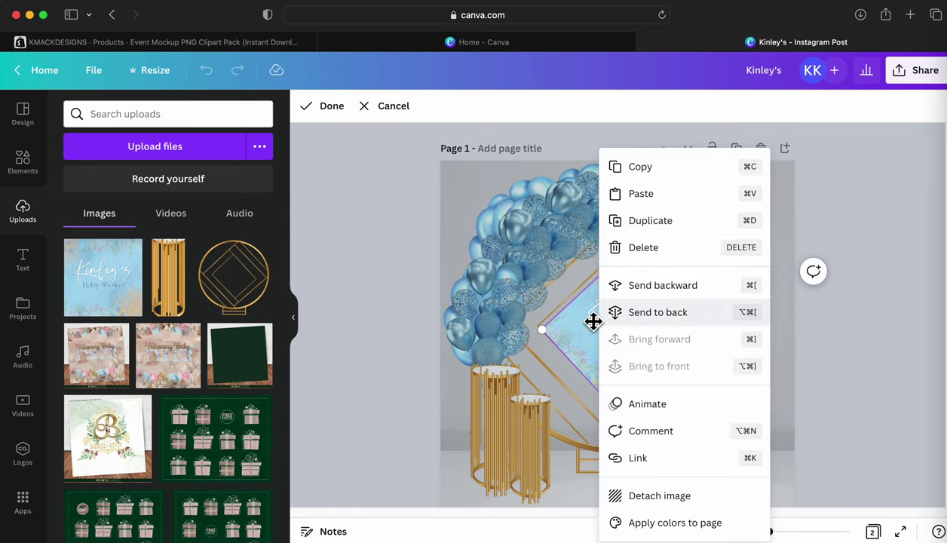
{"action": "left_click", "coordinate": [581, 325]}
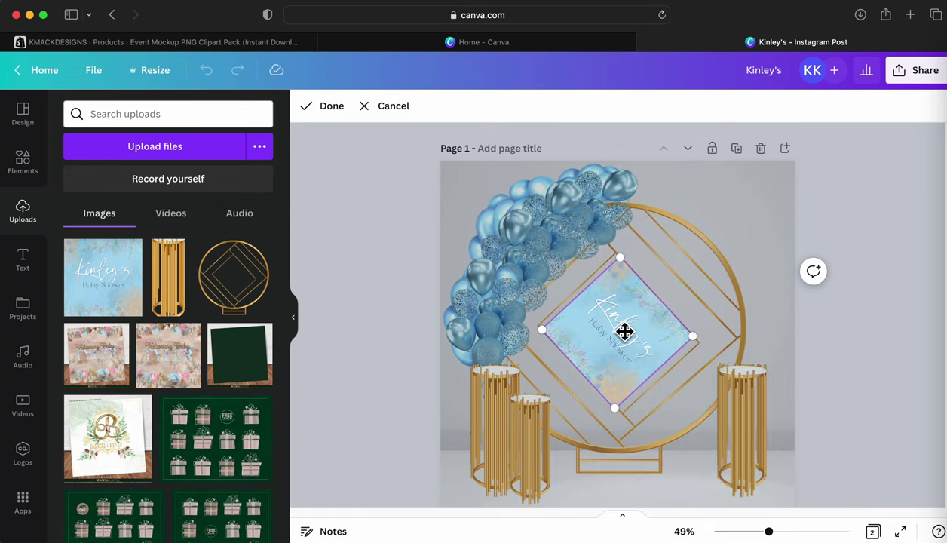
{"action": "left_click", "coordinate": [806, 354]}
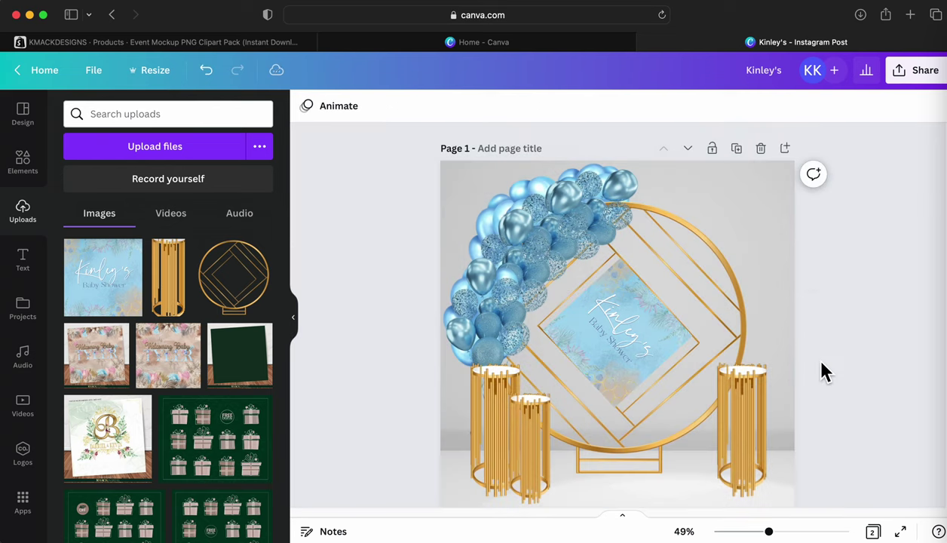
{"action": "left_click", "coordinate": [622, 312]}
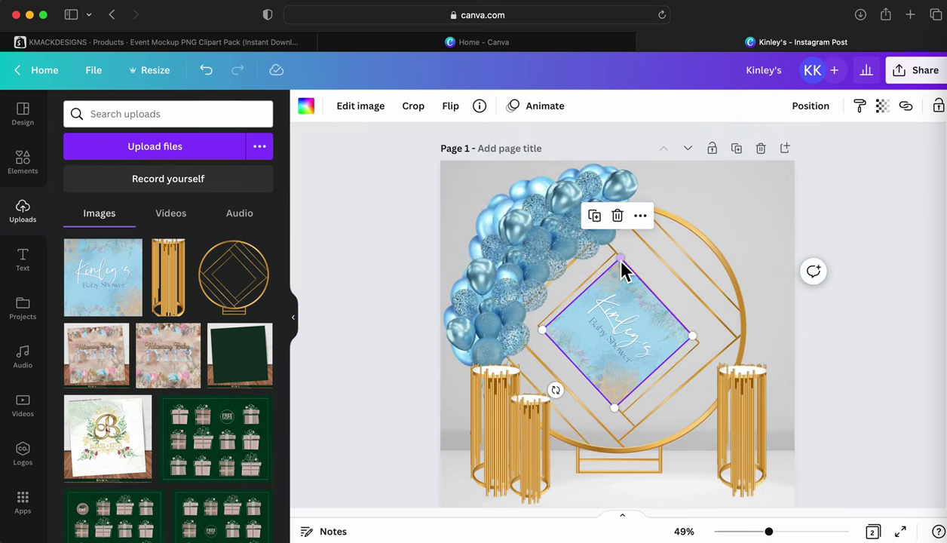
{"action": "left_click", "coordinate": [811, 106]}
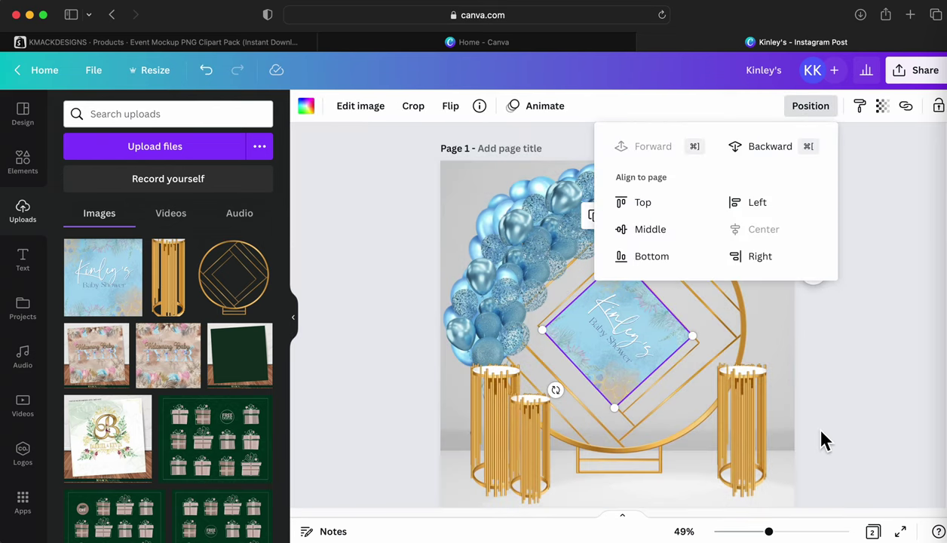
Flip the framed sign horizontally, then flip it back so the text reads normally.
{"action": "left_click", "coordinate": [610, 377]}
{"action": "left_click", "coordinate": [451, 108]}
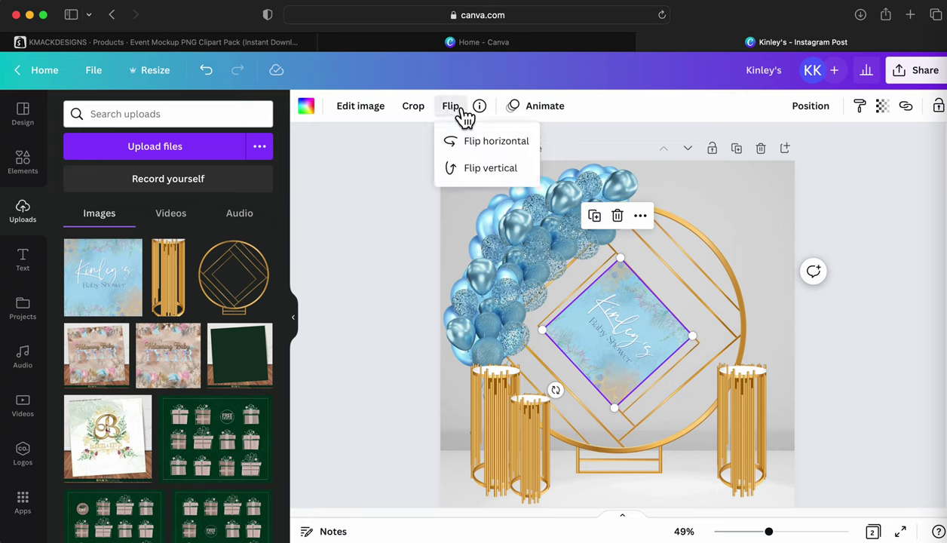
{"action": "left_click", "coordinate": [469, 143]}
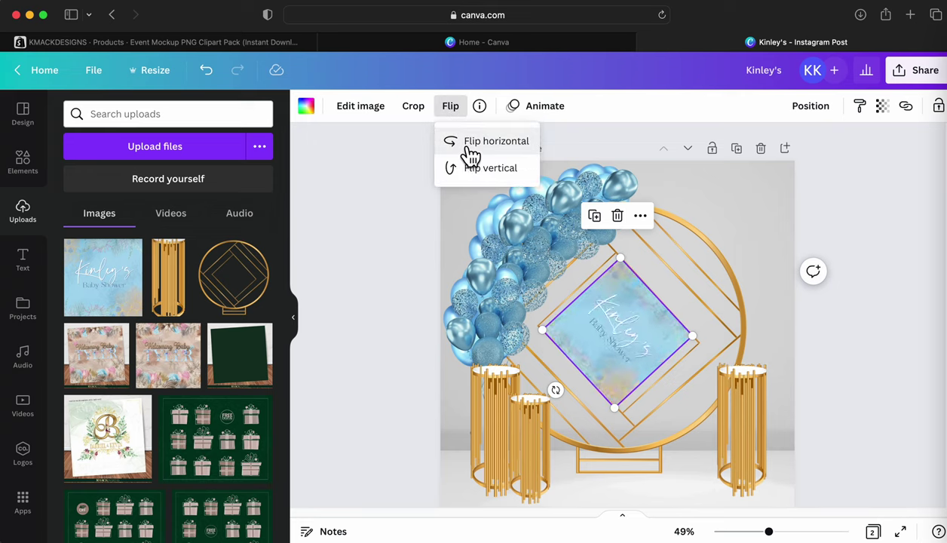
{"action": "left_click", "coordinate": [473, 170]}
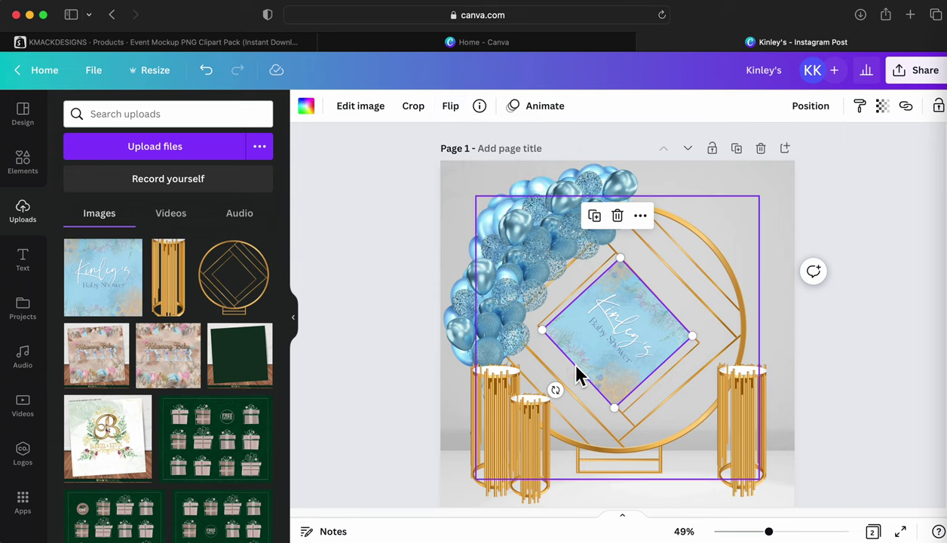
Rotate the sign image to about -43° and re-centre it in the frame.
{"action": "left_click_drag", "start_coordinate": [556, 390], "coordinate": [716, 442]}
{"action": "left_click_drag", "start_coordinate": [623, 345], "coordinate": [621, 343]}
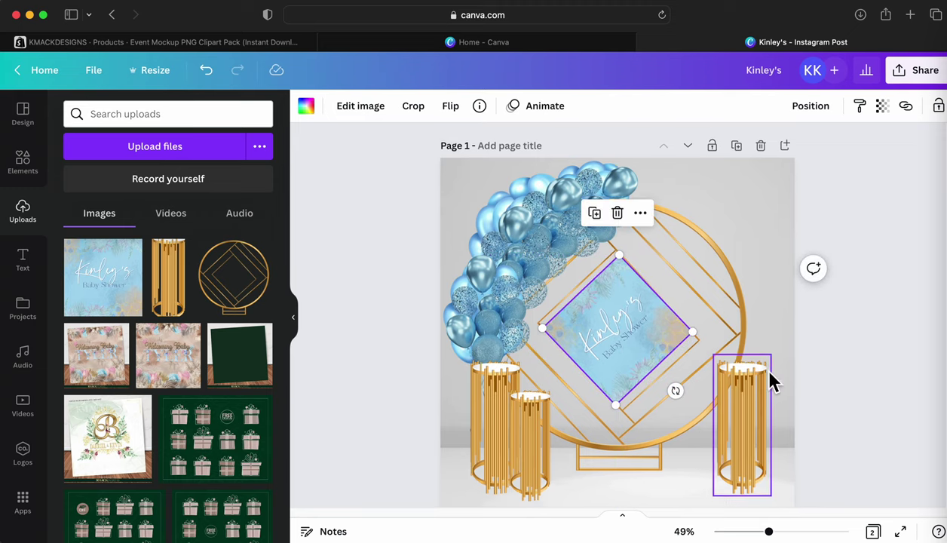
{"action": "scroll", "coordinate": [771, 381], "scroll_direction": "down", "scroll_amount": 3}
{"action": "scroll", "coordinate": [837, 389], "scroll_direction": "down", "scroll_amount": 1}
Tilt the Kinley's and Baby Shower text diagonally, undoing an accidental background move.
{"action": "scroll", "coordinate": [837, 389], "scroll_direction": "down", "scroll_amount": 3}
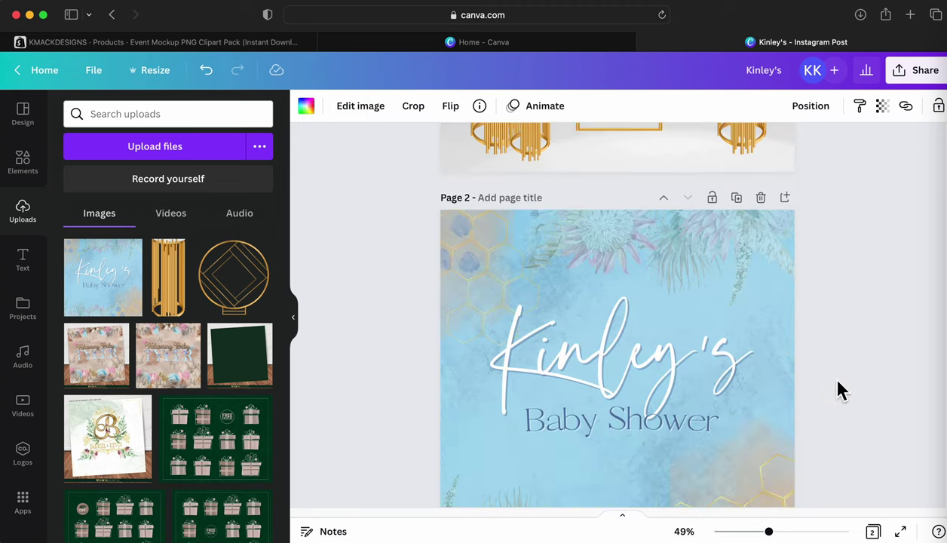
{"action": "left_click", "coordinate": [584, 383]}
{"action": "left_click", "coordinate": [577, 434], "text": "shift"}
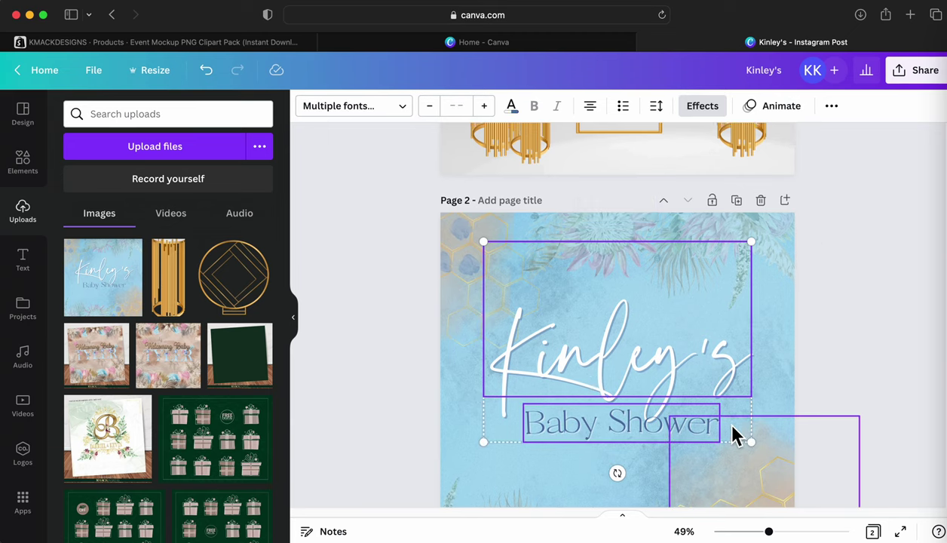
{"action": "scroll", "coordinate": [734, 435], "scroll_direction": "up", "scroll_amount": 5}
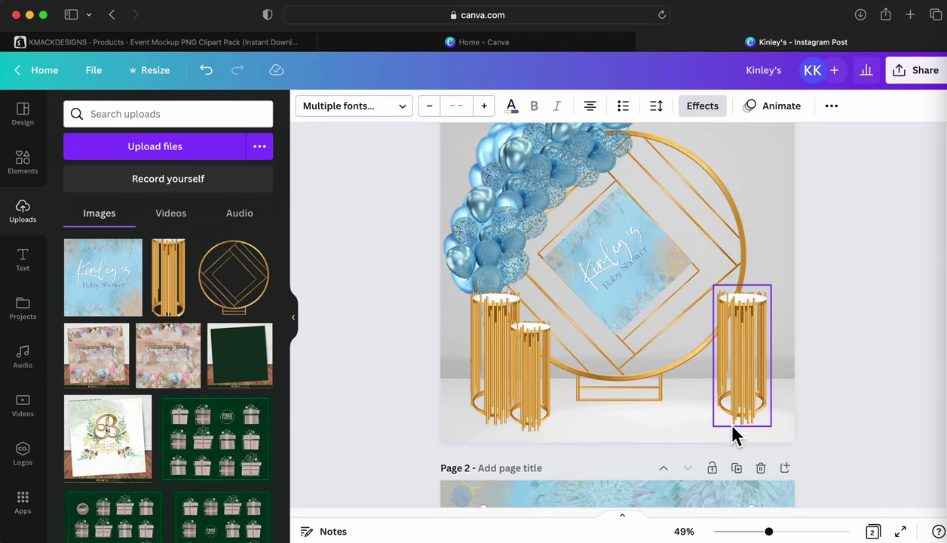
{"action": "scroll", "coordinate": [731, 430], "scroll_direction": "down", "scroll_amount": 5}
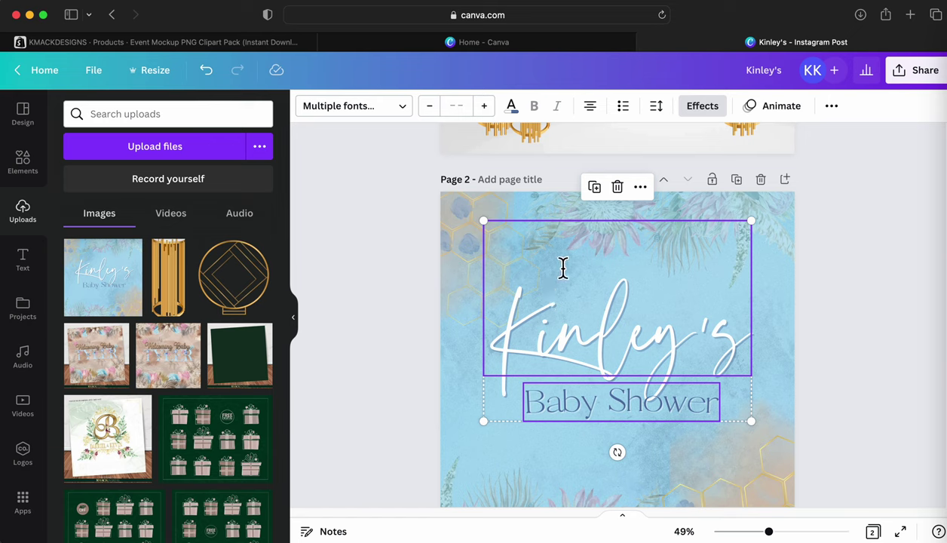
{"action": "left_click_drag", "start_coordinate": [617, 452], "coordinate": [556, 457]}
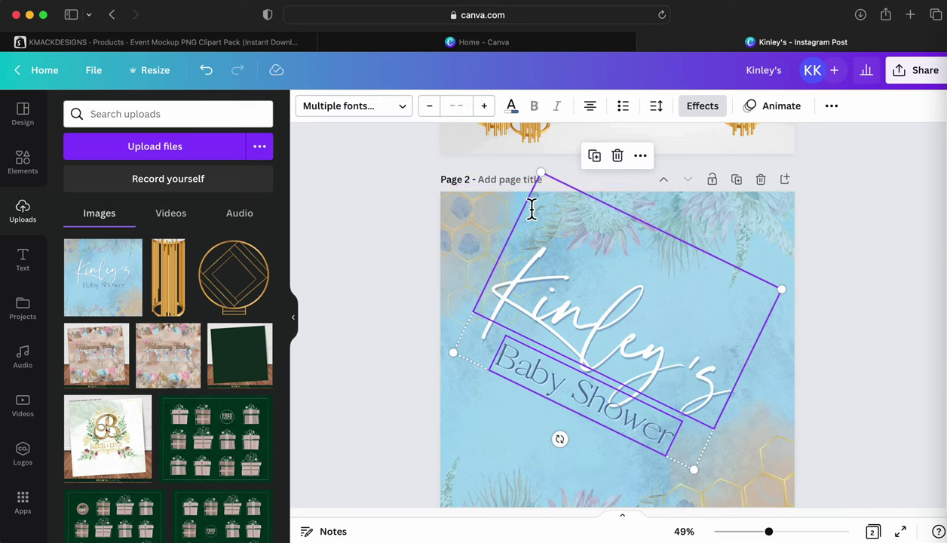
{"action": "left_click_drag", "start_coordinate": [478, 372], "coordinate": [484, 407]}
{"action": "key", "text": "ctrl+z"}
Rotate and enlarge Kinley's more steeply and reposition Baby Shower beneath it.
{"action": "left_click", "coordinate": [667, 395]}
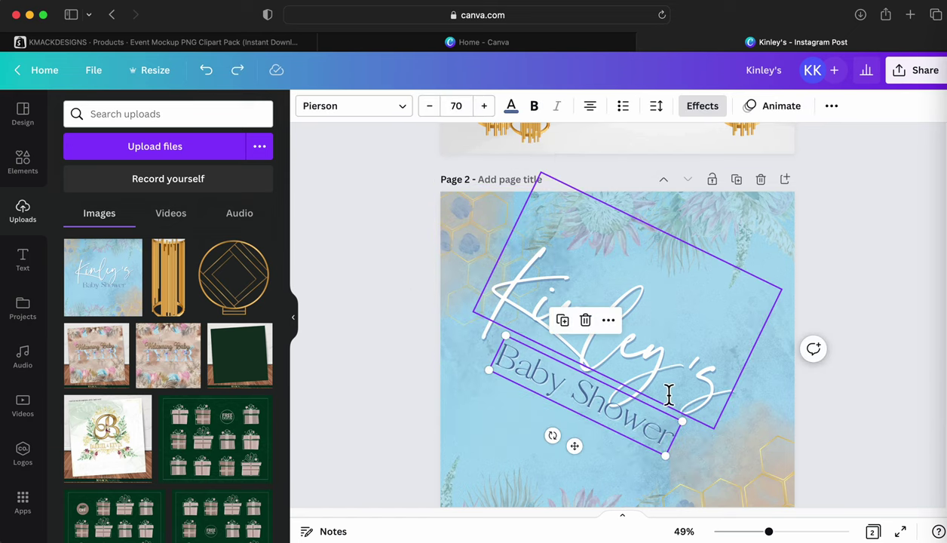
{"action": "left_click", "coordinate": [644, 471]}
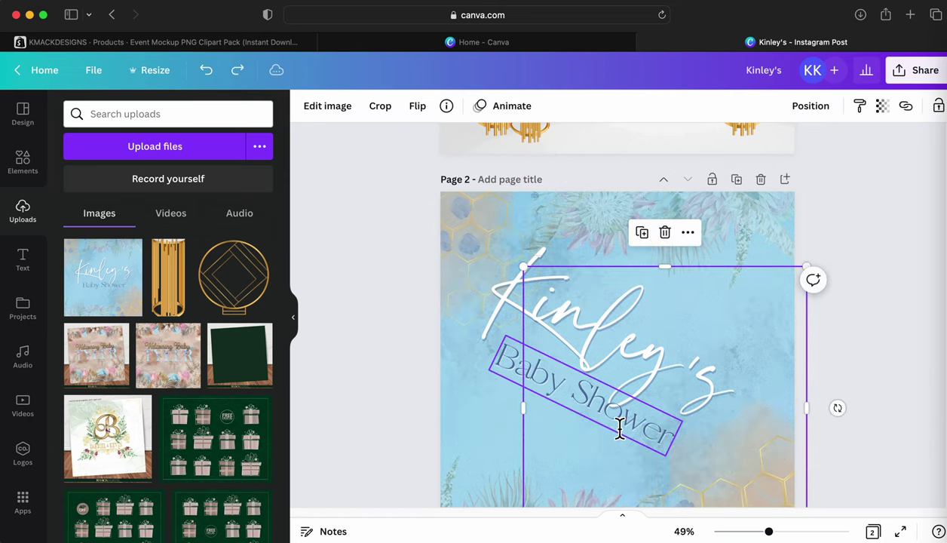
{"action": "left_click", "coordinate": [571, 437]}
{"action": "left_click_drag", "start_coordinate": [571, 438], "coordinate": [588, 484]}
{"action": "left_click", "coordinate": [661, 388]}
{"action": "left_click_drag", "start_coordinate": [579, 398], "coordinate": [570, 426]}
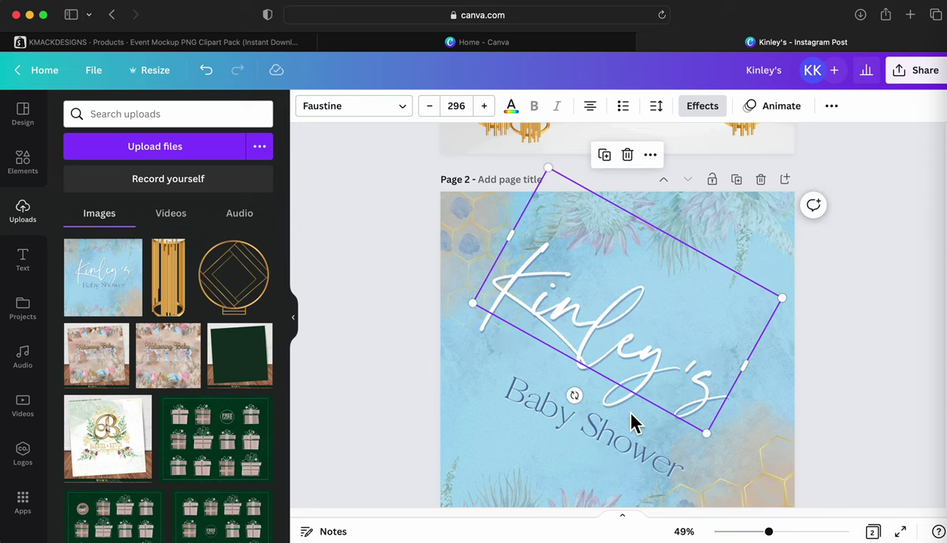
{"action": "left_click_drag", "start_coordinate": [714, 445], "coordinate": [702, 461]}
{"action": "left_click", "coordinate": [615, 450]}
{"action": "left_click_drag", "start_coordinate": [618, 451], "coordinate": [618, 451]}
{"action": "left_click", "coordinate": [699, 385]}
{"action": "left_click", "coordinate": [579, 428]}
{"action": "left_click_drag", "start_coordinate": [582, 486], "coordinate": [548, 460]}
Nudge the bottom-right honeycomb image down slightly.
{"action": "left_click", "coordinate": [810, 437]}
{"action": "left_click", "coordinate": [782, 429]}
{"action": "left_click_drag", "start_coordinate": [782, 428], "coordinate": [776, 448]}
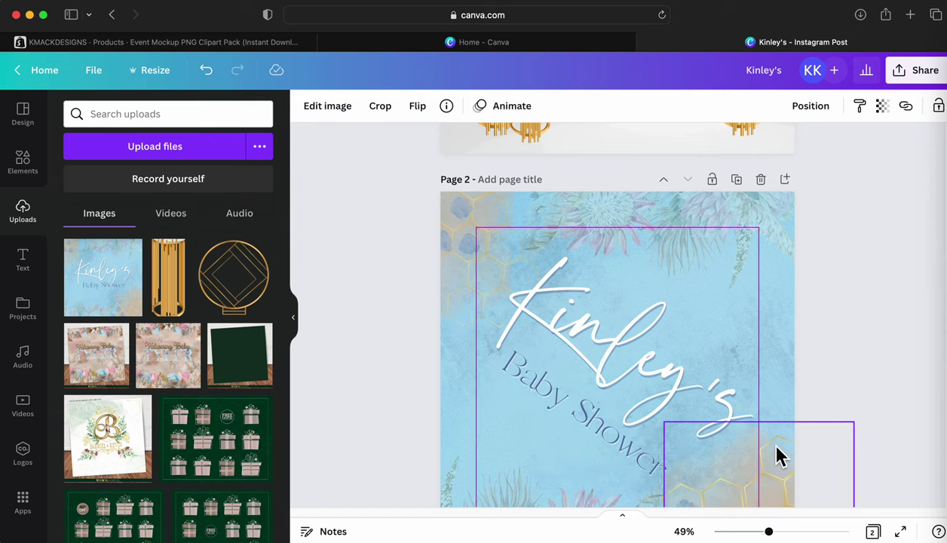
{"action": "left_click", "coordinate": [853, 287]}
{"action": "scroll", "coordinate": [854, 287], "scroll_direction": "down", "scroll_amount": 3}
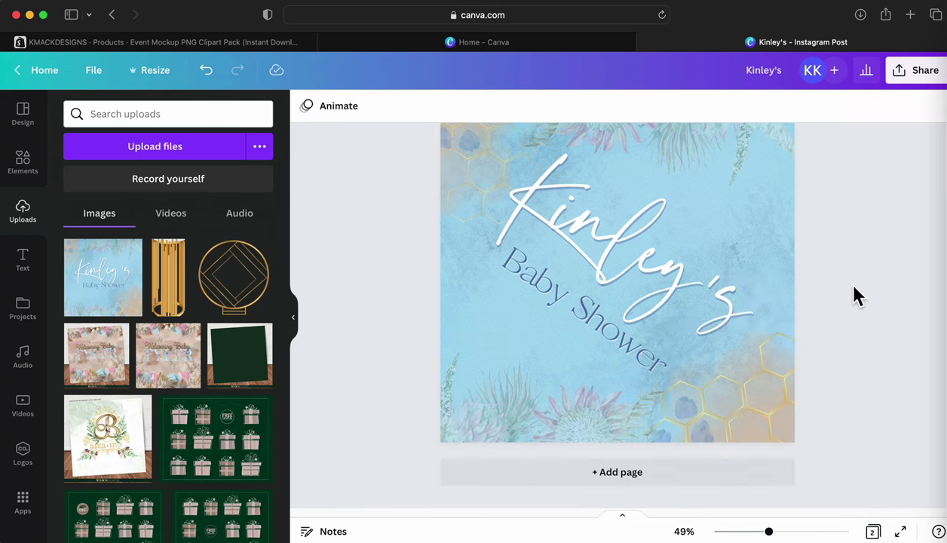
{"action": "scroll", "coordinate": [854, 286], "scroll_direction": "up", "scroll_amount": 2}
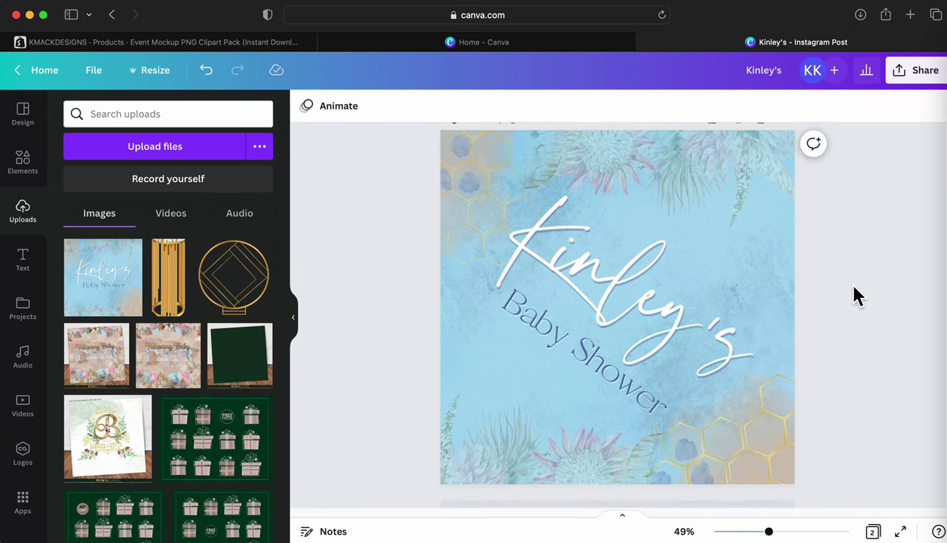
Take a Cmd+Shift+4 screenshot of page 2 and add it to Uploads.
{"action": "key", "text": "super+shift+4"}
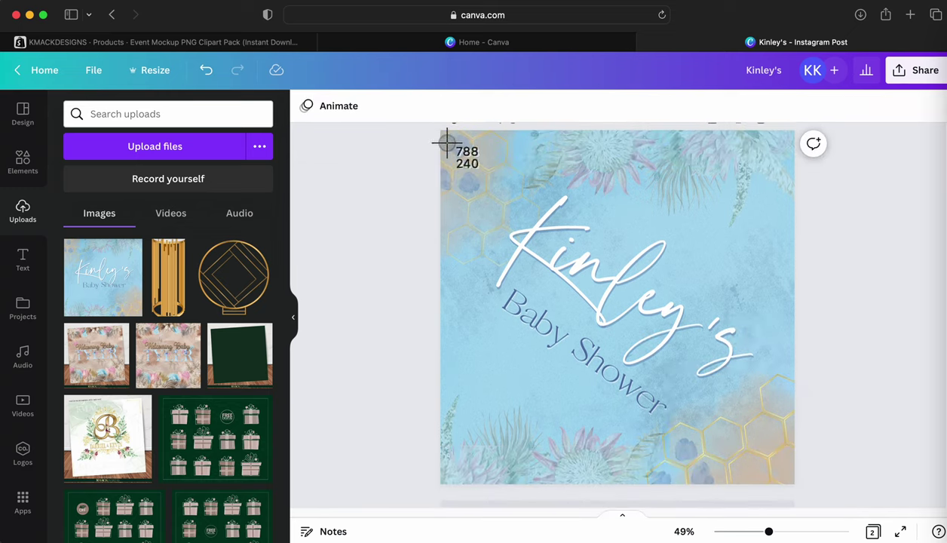
{"action": "left_click_drag", "start_coordinate": [441, 131], "coordinate": [795, 482]}
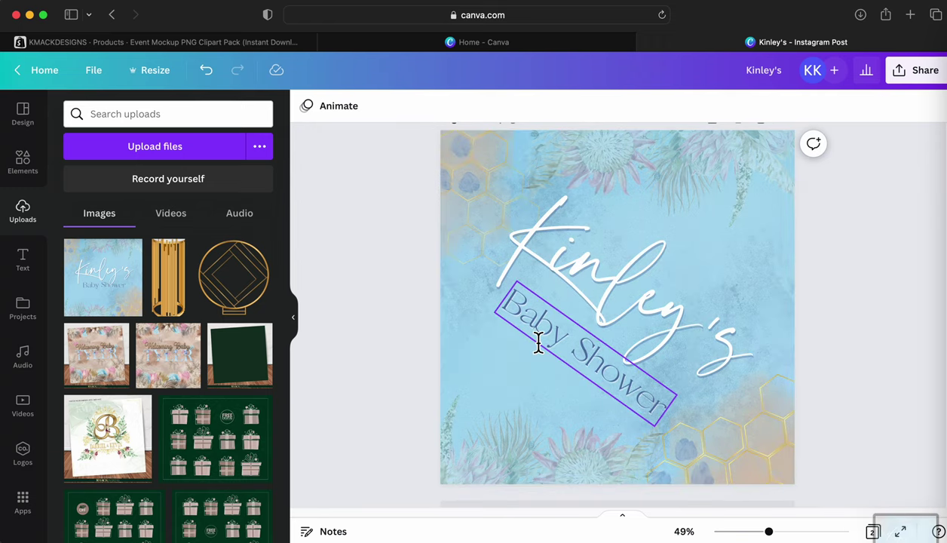
{"action": "scroll", "coordinate": [539, 340], "scroll_direction": "up", "scroll_amount": 5}
{"action": "left_click_drag", "start_coordinate": [893, 524], "coordinate": [177, 274]}
{"action": "scroll", "coordinate": [691, 282], "scroll_direction": "up", "scroll_amount": 1}
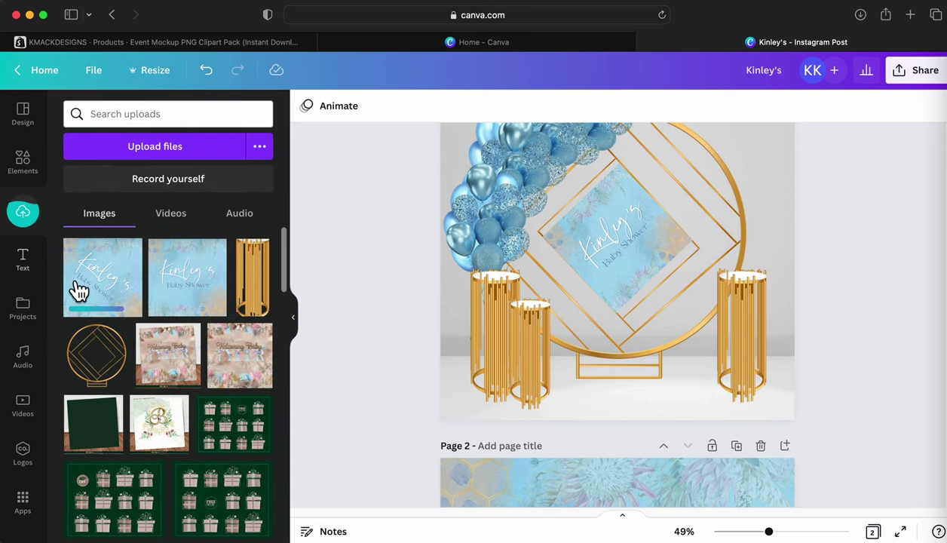
Drop the new Kinley's Baby Shower sign image into the diamond frame.
{"action": "left_click_drag", "start_coordinate": [102, 273], "coordinate": [603, 234]}
{"action": "left_click_drag", "start_coordinate": [656, 276], "coordinate": [654, 276]}
{"action": "left_click_drag", "start_coordinate": [120, 300], "coordinate": [621, 255]}
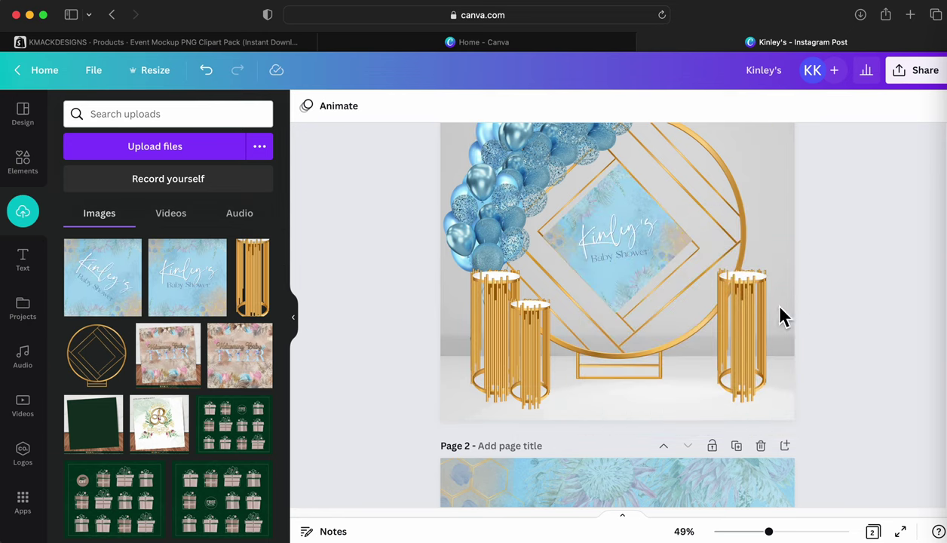
Roughly rotate and resize the diamond sign frame, zooming in on it.
{"action": "left_click", "coordinate": [594, 249]}
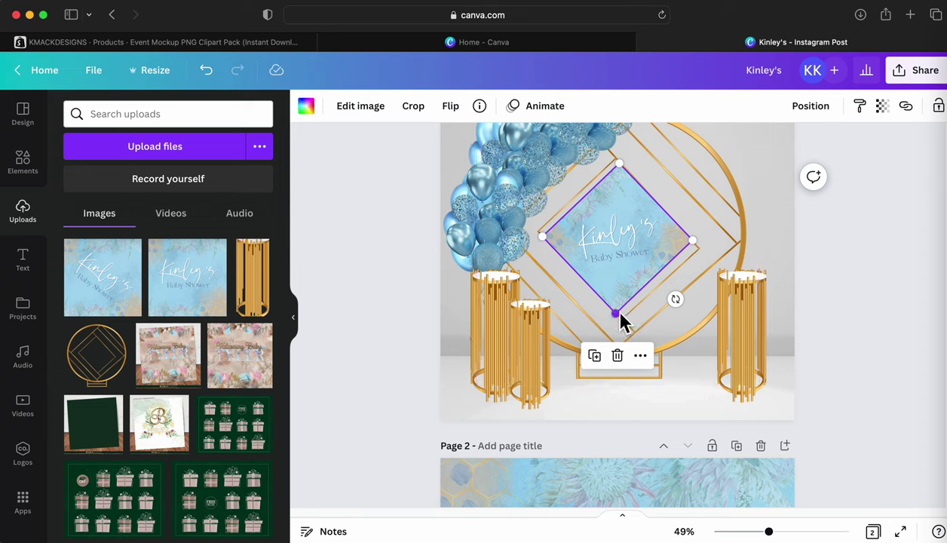
{"action": "left_click_drag", "start_coordinate": [683, 303], "coordinate": [689, 309]}
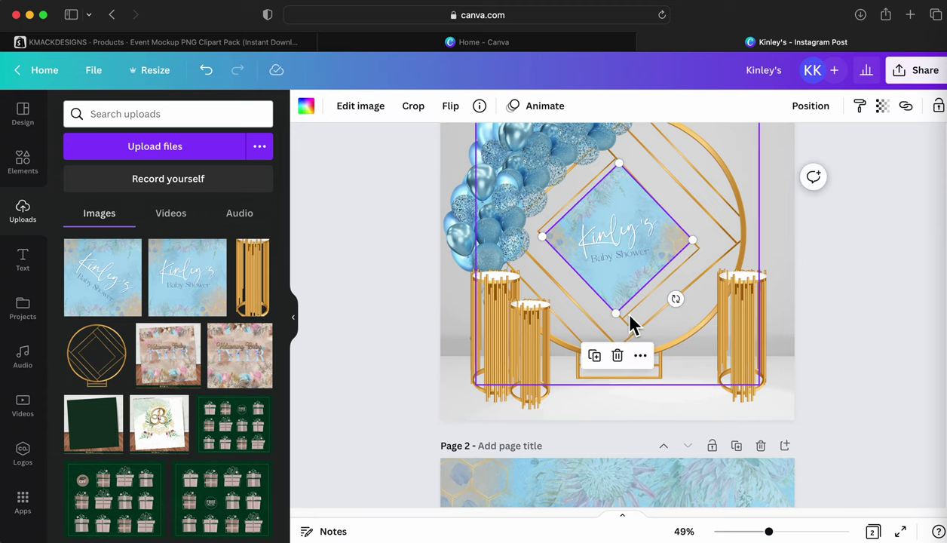
{"action": "left_click_drag", "start_coordinate": [616, 311], "coordinate": [615, 320]}
{"action": "left_click_drag", "start_coordinate": [768, 532], "coordinate": [810, 534]}
{"action": "scroll", "coordinate": [678, 296], "scroll_direction": "up", "scroll_amount": 3}
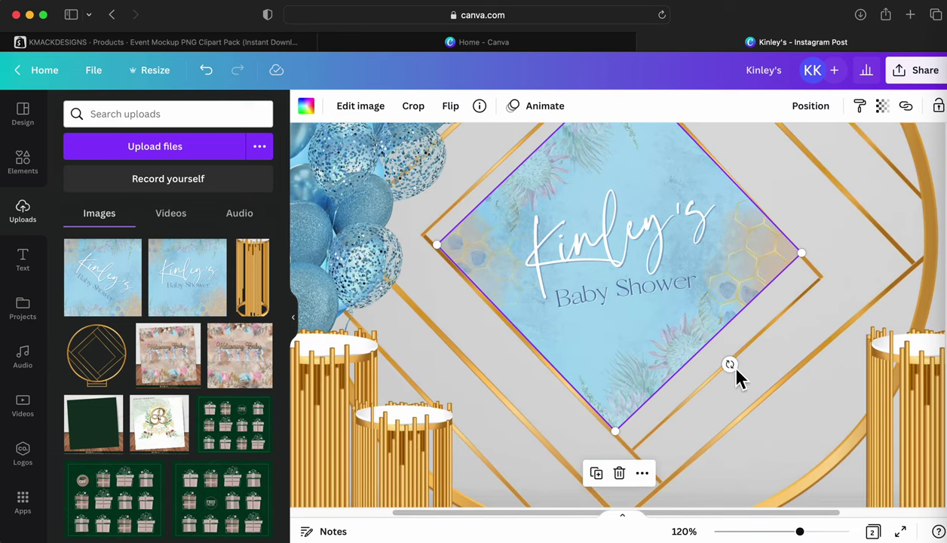
Fine-tune the diamond frame to 311 × 311 at -43° so the lettering reads level.
{"action": "left_click_drag", "start_coordinate": [735, 370], "coordinate": [733, 373]}
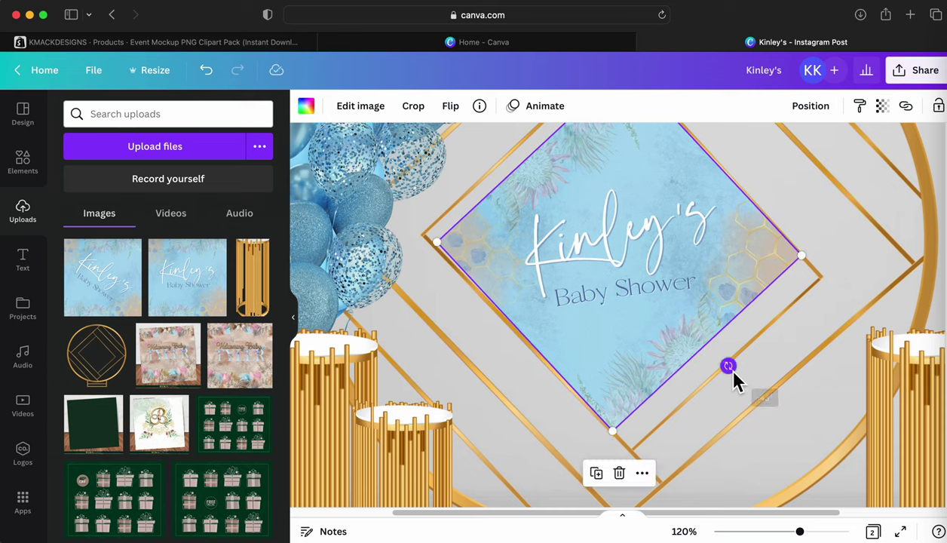
{"action": "left_click_drag", "start_coordinate": [612, 431], "coordinate": [619, 430]}
{"action": "left_click_drag", "start_coordinate": [802, 258], "coordinate": [698, 271]}
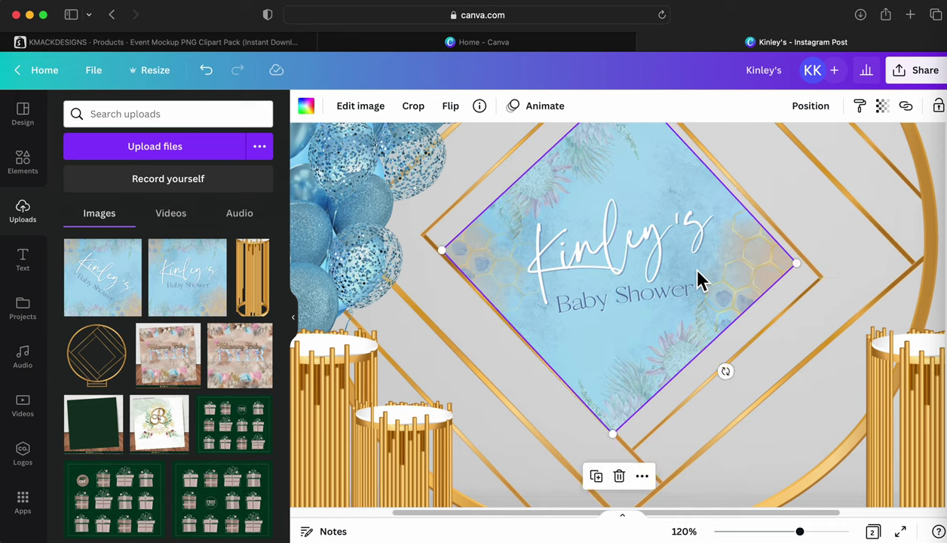
{"action": "left_click_drag", "start_coordinate": [799, 263], "coordinate": [807, 264]}
{"action": "left_click_drag", "start_coordinate": [617, 436], "coordinate": [624, 446]}
{"action": "right_click", "coordinate": [722, 362]}
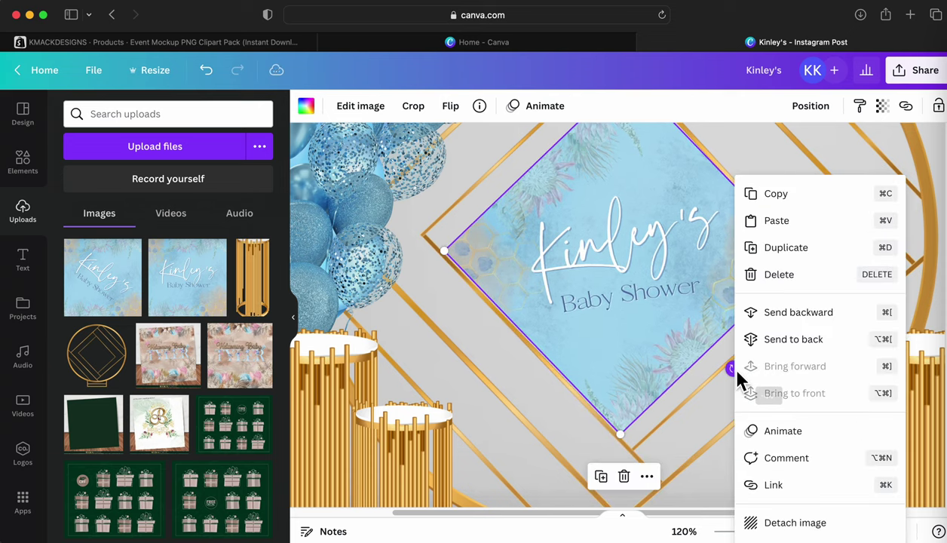
{"action": "left_click", "coordinate": [718, 371]}
{"action": "scroll", "coordinate": [806, 385], "scroll_direction": "up", "scroll_amount": 3}
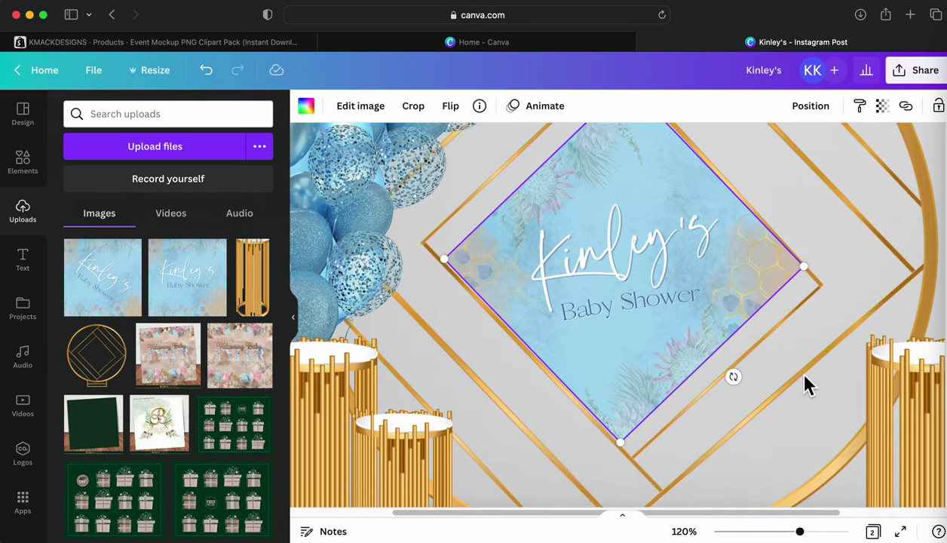
{"action": "left_click_drag", "start_coordinate": [809, 375], "coordinate": [804, 376]}
{"action": "left_click_drag", "start_coordinate": [733, 475], "coordinate": [731, 476]}
{"action": "left_click", "coordinate": [803, 362]}
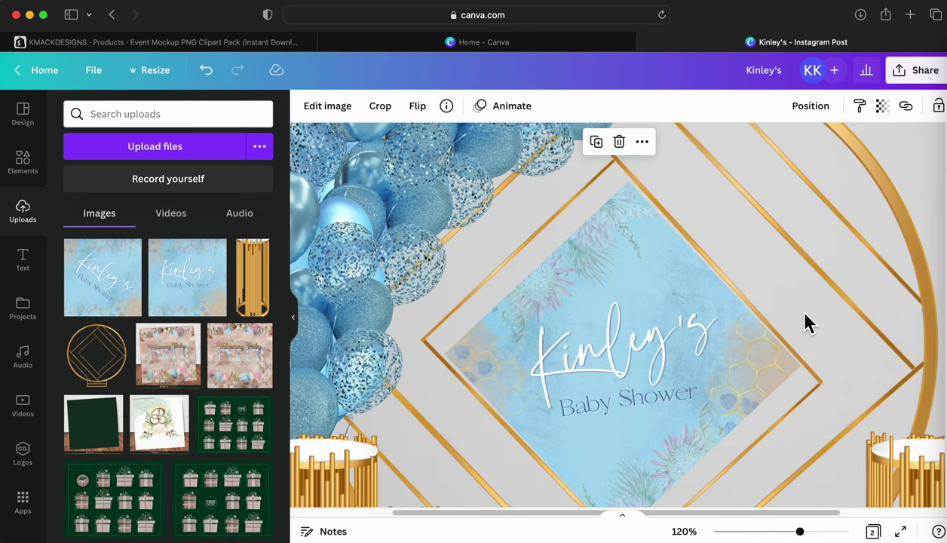
{"action": "key", "text": "super+minus"}
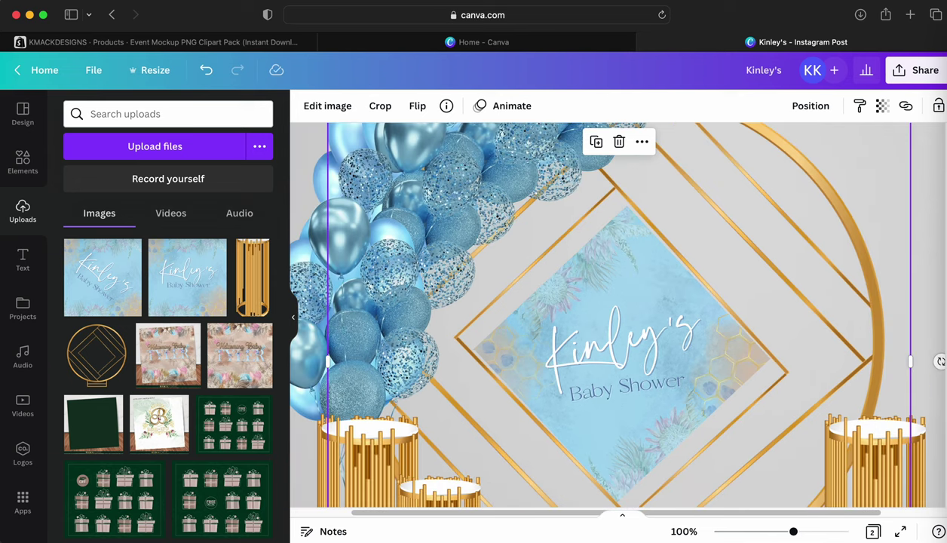
Deselect everything and zoom page 1's balloon-arch mockup from 22% to 58%.
{"action": "left_click", "coordinate": [750, 534]}
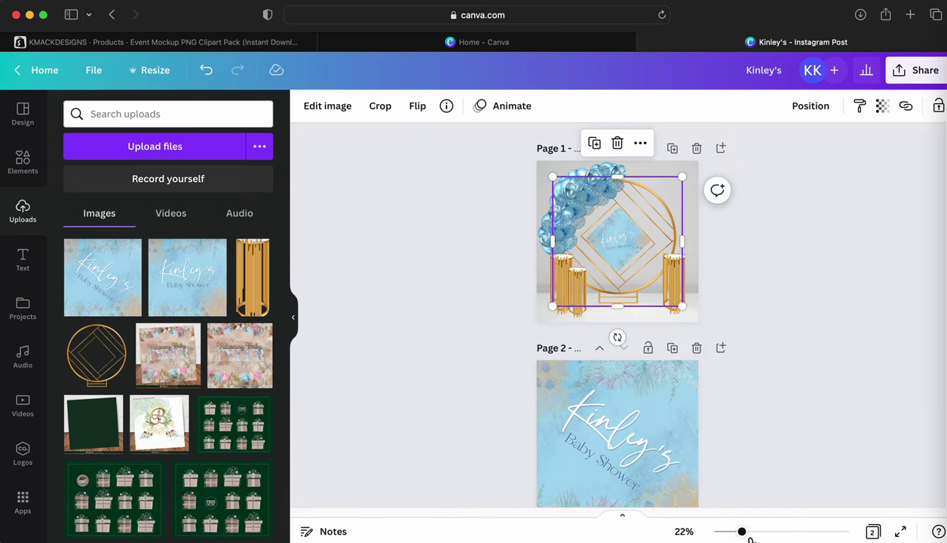
{"action": "left_click", "coordinate": [742, 299]}
{"action": "left_click", "coordinate": [760, 532]}
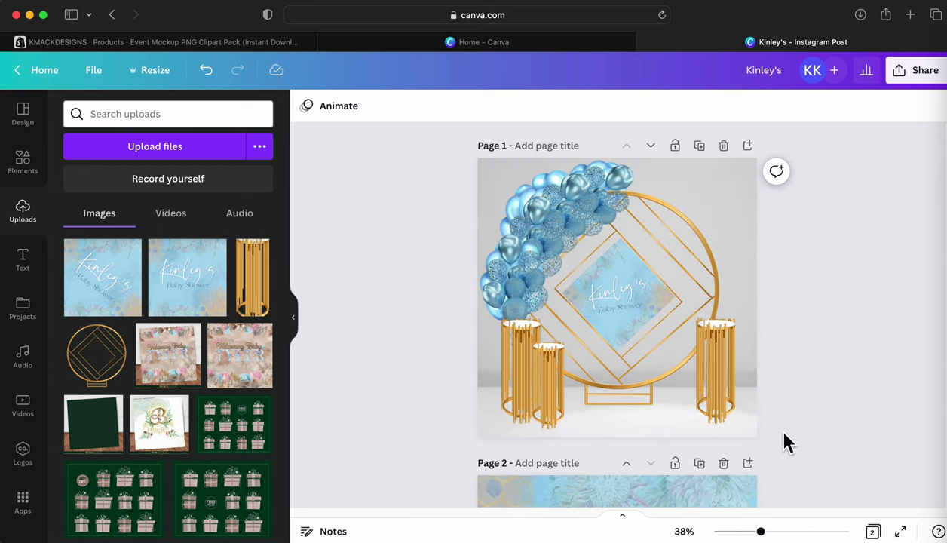
{"action": "left_click", "coordinate": [777, 532]}
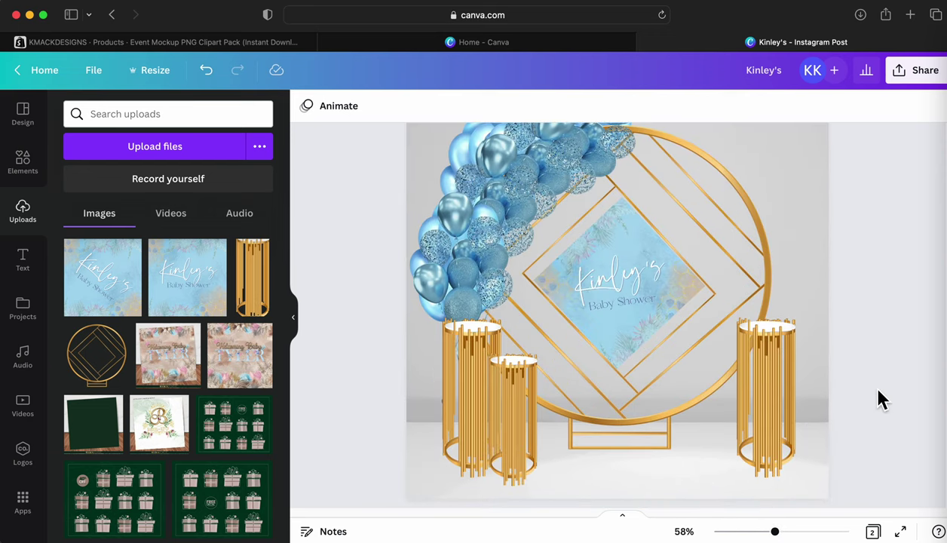
{"action": "left_click", "coordinate": [152, 114]}
Search the Elements library for "curtains" instead of "boho".
{"action": "left_click", "coordinate": [23, 170]}
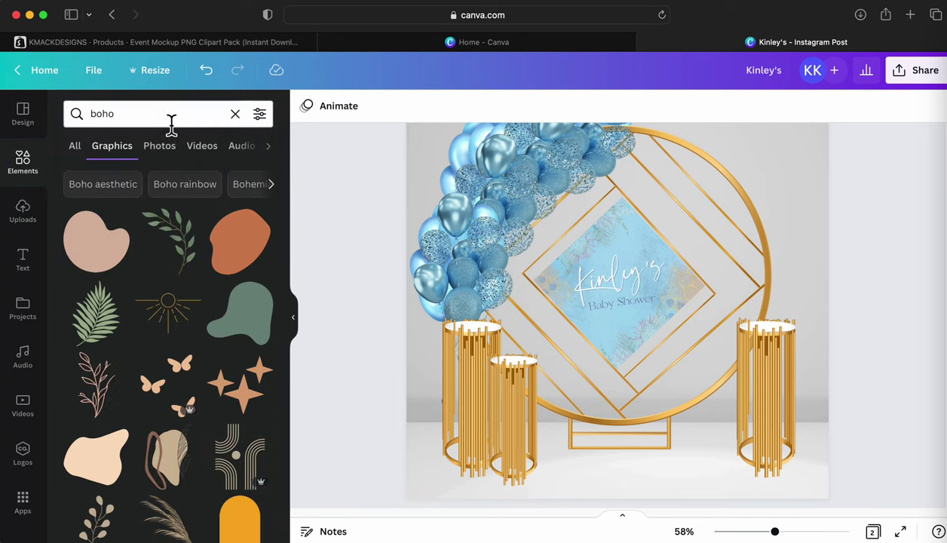
{"action": "left_click", "coordinate": [172, 121]}
{"action": "double_click", "coordinate": [171, 121]}
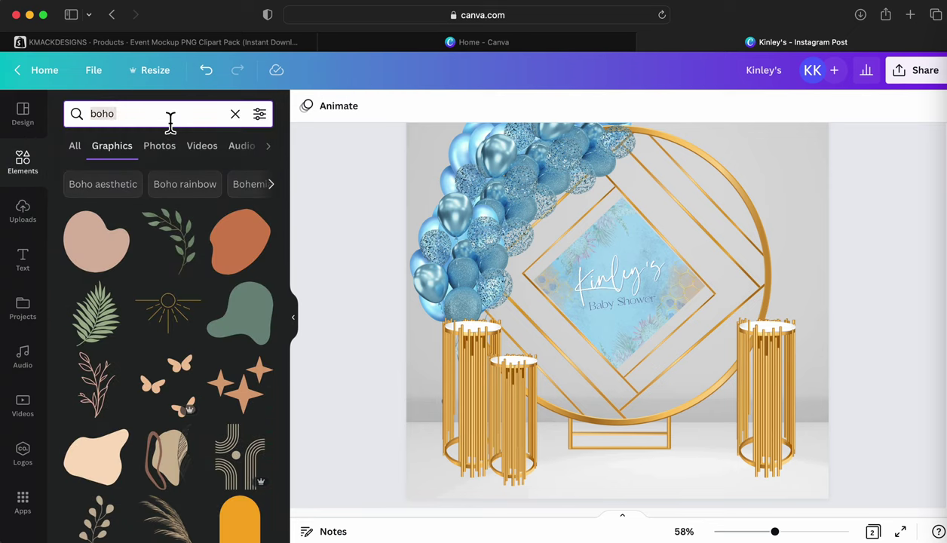
{"action": "type", "text": "curtains"}
{"action": "key", "text": "Return"}
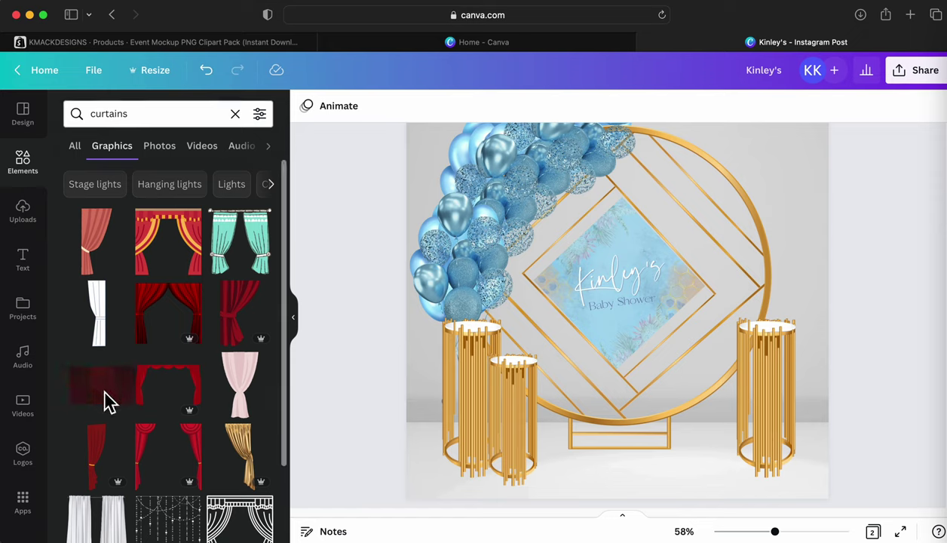
Add the dark red curtain graphic, move it up and enlarge it over the page.
{"action": "scroll", "coordinate": [109, 401], "scroll_direction": "down", "scroll_amount": 5}
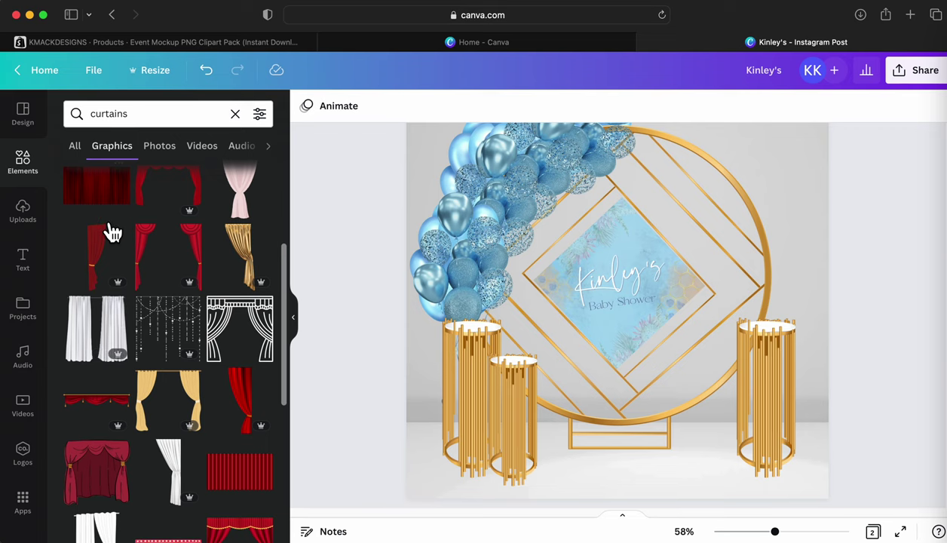
{"action": "scroll", "coordinate": [114, 255], "scroll_direction": "up", "scroll_amount": 1}
{"action": "left_click_drag", "start_coordinate": [98, 220], "coordinate": [272, 407]}
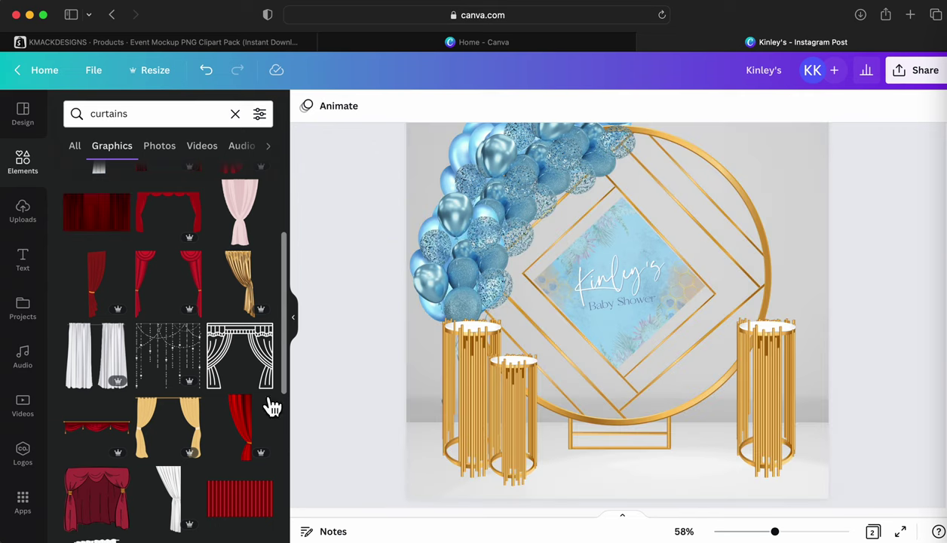
{"action": "left_click", "coordinate": [116, 237]}
{"action": "left_click_drag", "start_coordinate": [736, 368], "coordinate": [649, 250]}
{"action": "left_click_drag", "start_coordinate": [749, 358], "coordinate": [875, 514]}
Stretch the curtain's bottom edge down and send it to the back.
{"action": "scroll", "coordinate": [613, 365], "scroll_direction": "down", "scroll_amount": 5}
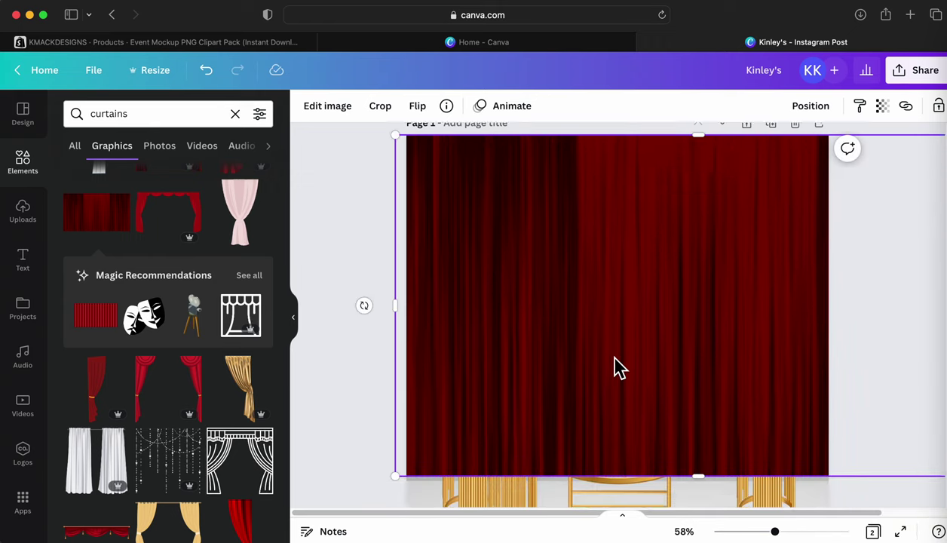
{"action": "left_click_drag", "start_coordinate": [700, 404], "coordinate": [702, 413]}
{"action": "right_click", "coordinate": [628, 297]}
{"action": "left_click", "coordinate": [699, 312]}
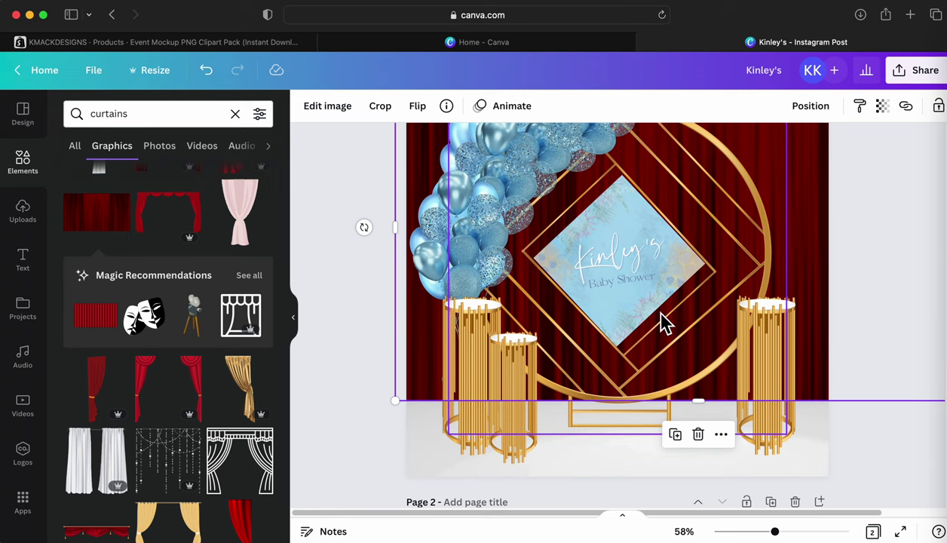
Shift the curtain left to line up with the page and open Edit image.
{"action": "scroll", "coordinate": [840, 285], "scroll_direction": "up", "scroll_amount": 1}
{"action": "scroll", "coordinate": [841, 279], "scroll_direction": "up", "scroll_amount": 3}
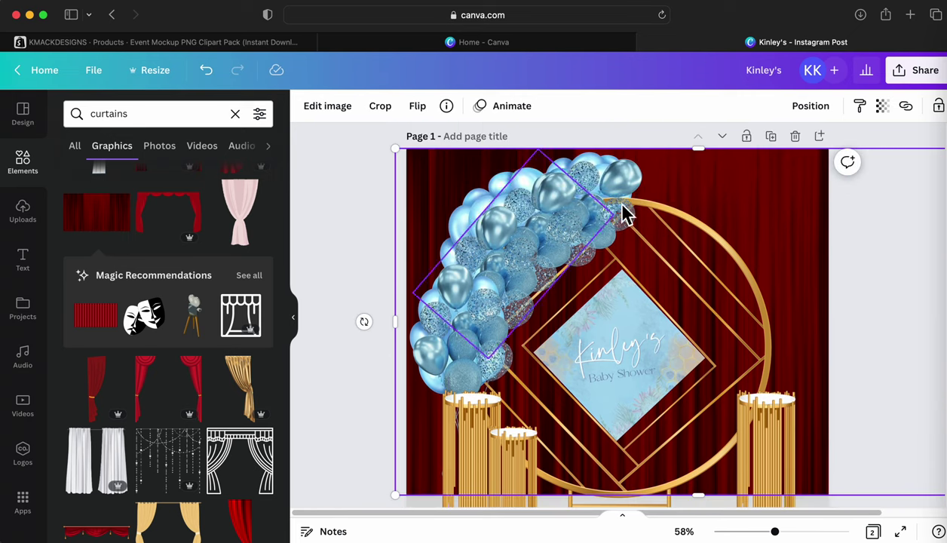
{"action": "left_click_drag", "start_coordinate": [821, 255], "coordinate": [770, 258]}
{"action": "scroll", "coordinate": [839, 290], "scroll_direction": "down", "scroll_amount": 1}
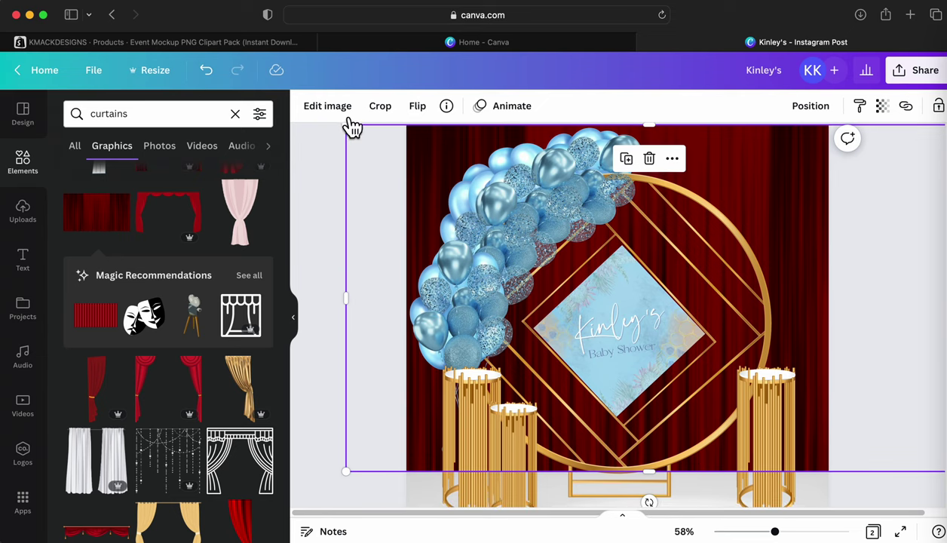
{"action": "left_click", "coordinate": [337, 109]}
{"action": "scroll", "coordinate": [167, 321], "scroll_direction": "down", "scroll_amount": 10}
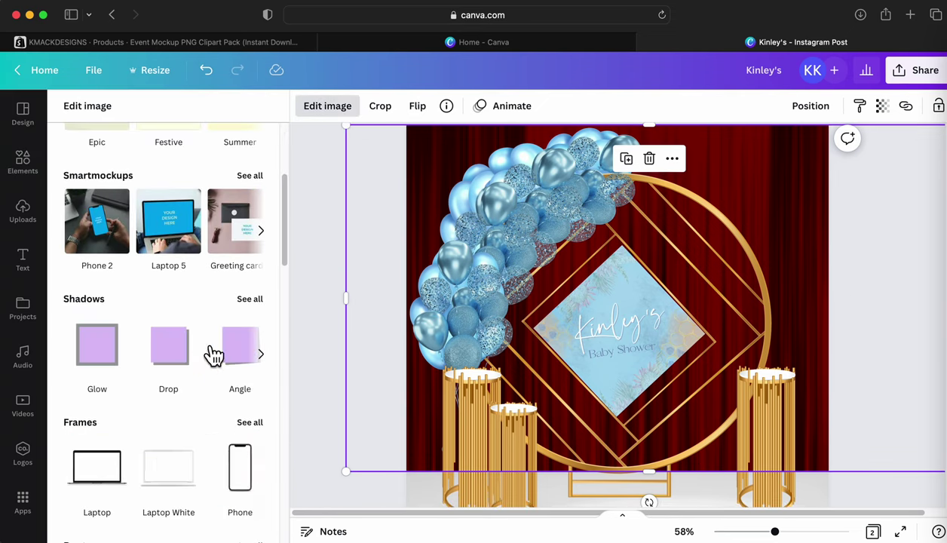
Browse the Trippy and Duotone effects and apply the Lavender duotone to the curtain.
{"action": "scroll", "coordinate": [198, 450], "scroll_direction": "down", "scroll_amount": 5}
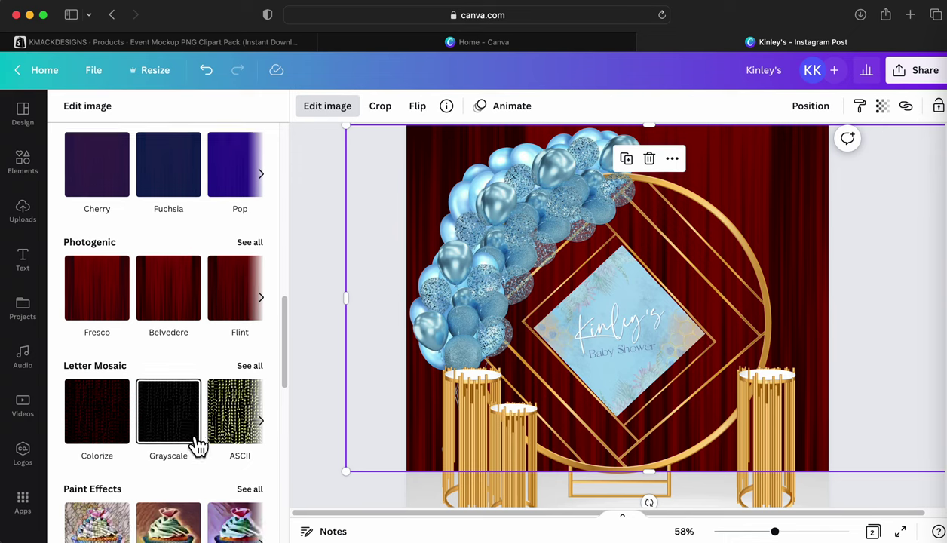
{"action": "scroll", "coordinate": [198, 450], "scroll_direction": "up", "scroll_amount": 4}
{"action": "scroll", "coordinate": [198, 446], "scroll_direction": "down", "scroll_amount": 10}
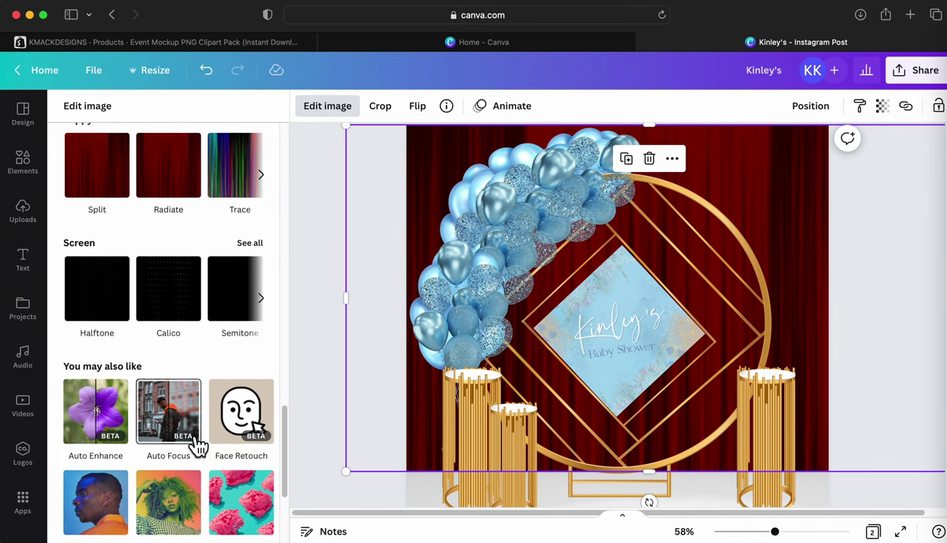
{"action": "scroll", "coordinate": [200, 377], "scroll_direction": "up", "scroll_amount": 5}
{"action": "left_click", "coordinate": [273, 354]}
{"action": "left_click", "coordinate": [273, 355]}
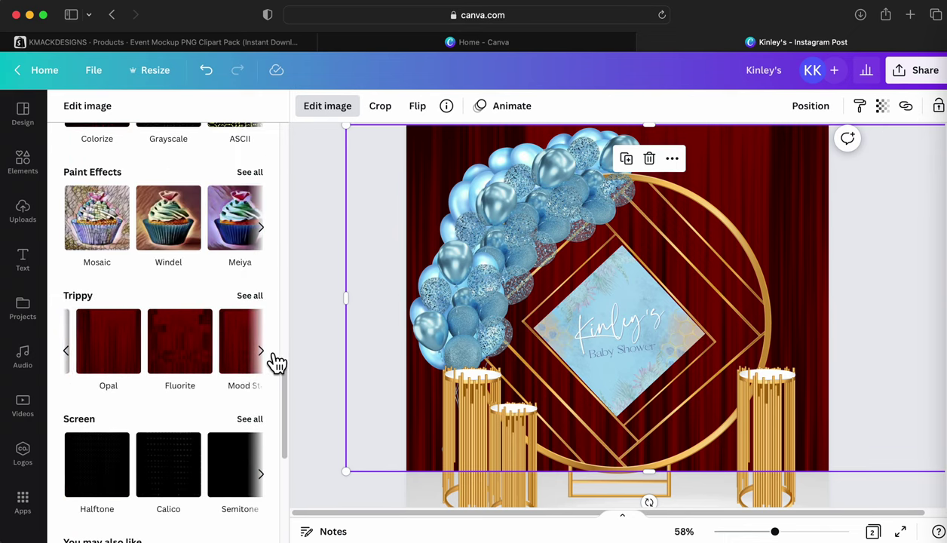
{"action": "left_click", "coordinate": [273, 354]}
{"action": "scroll", "coordinate": [253, 360], "scroll_direction": "up", "scroll_amount": 10}
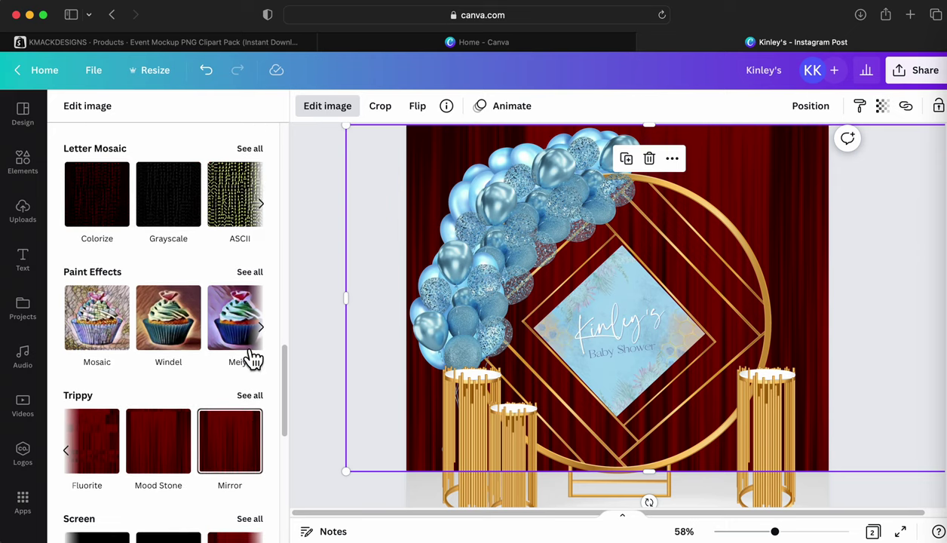
{"action": "left_click", "coordinate": [273, 297]}
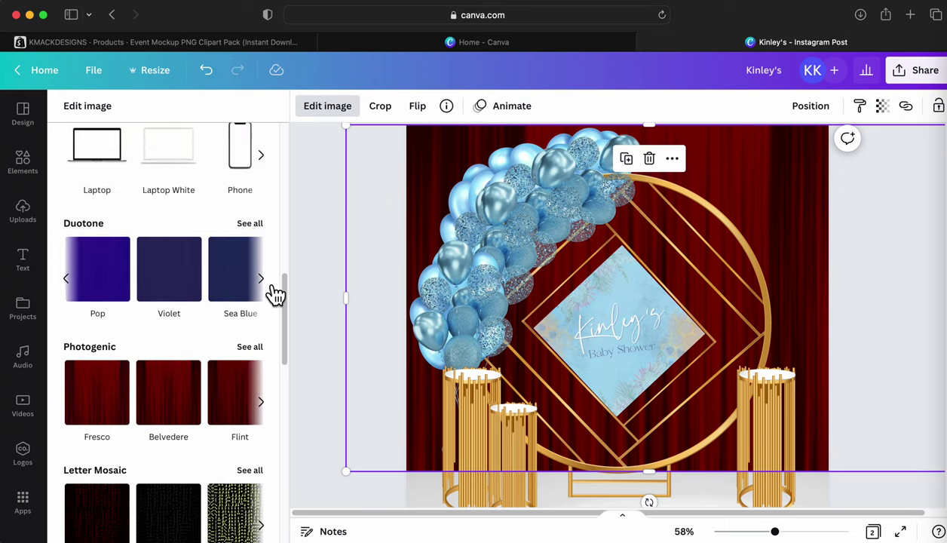
{"action": "left_click", "coordinate": [273, 295]}
{"action": "left_click", "coordinate": [273, 296]}
{"action": "left_click", "coordinate": [273, 295]}
{"action": "left_click", "coordinate": [273, 296]}
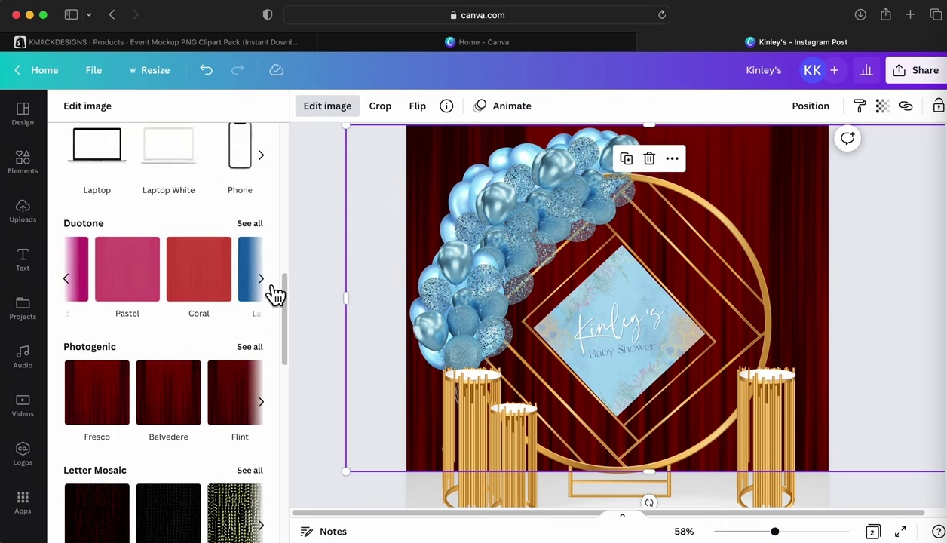
{"action": "left_click", "coordinate": [272, 296]}
{"action": "left_click", "coordinate": [99, 285]}
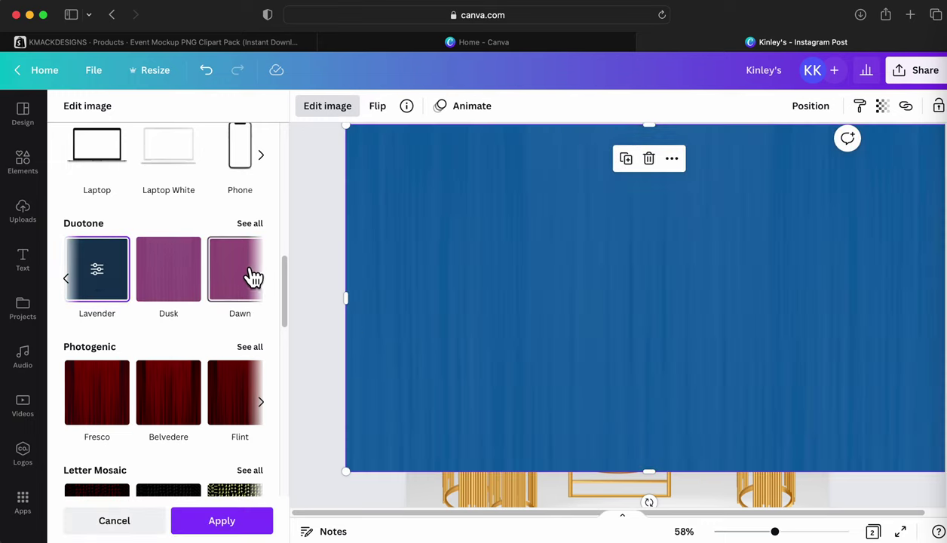
Tweak the duotone's shadow colour and intensity, then apply the blue tint.
{"action": "left_click", "coordinate": [113, 280]}
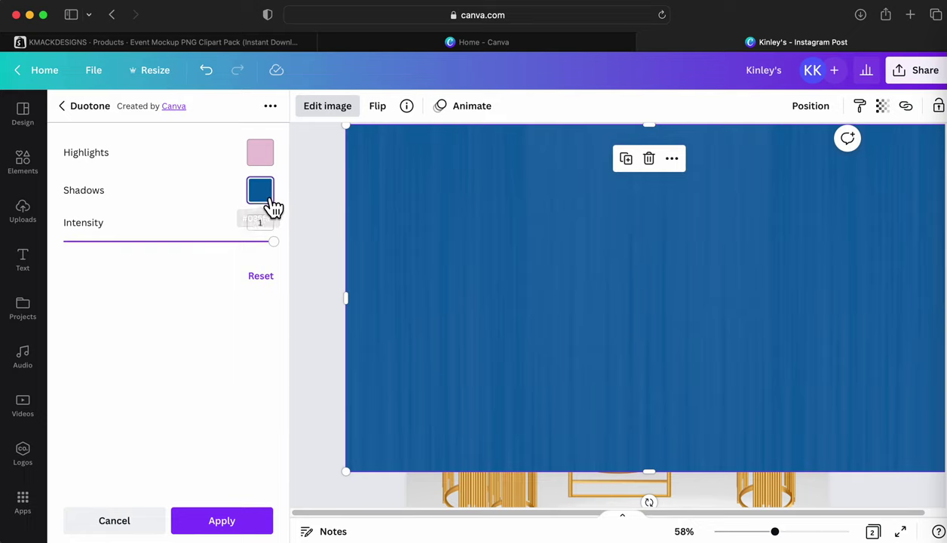
{"action": "left_click", "coordinate": [270, 198]}
{"action": "left_click", "coordinate": [333, 256]}
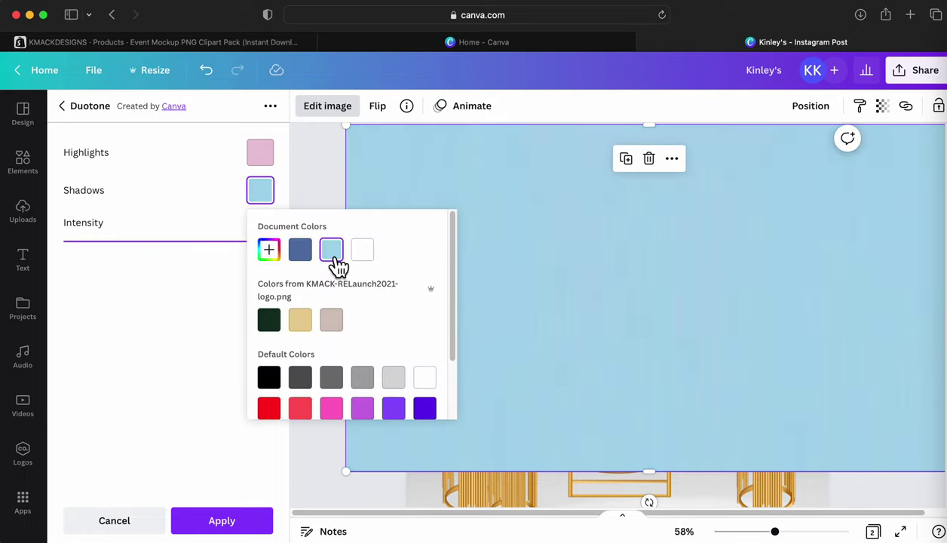
{"action": "left_click", "coordinate": [189, 243]}
{"action": "left_click_drag", "start_coordinate": [189, 243], "coordinate": [269, 261]}
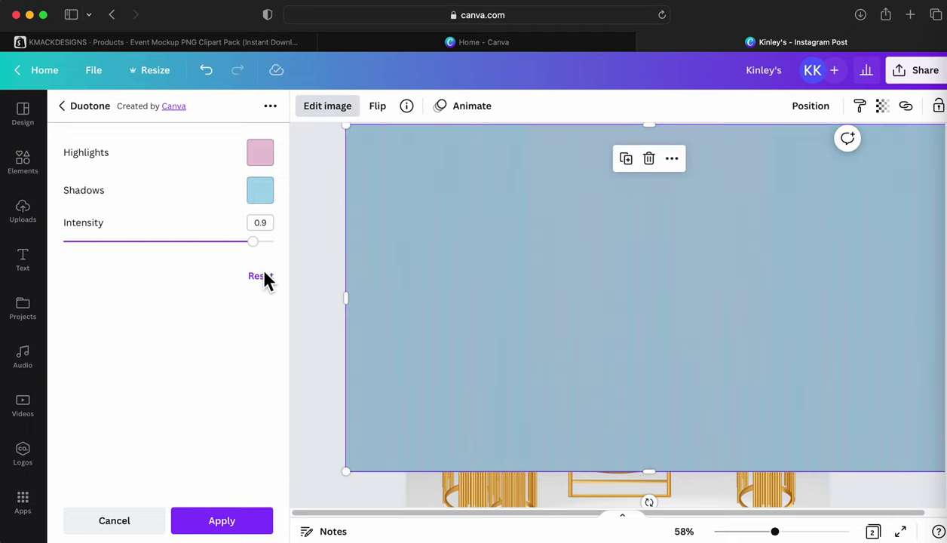
{"action": "left_click", "coordinate": [265, 280]}
{"action": "left_click", "coordinate": [271, 162]}
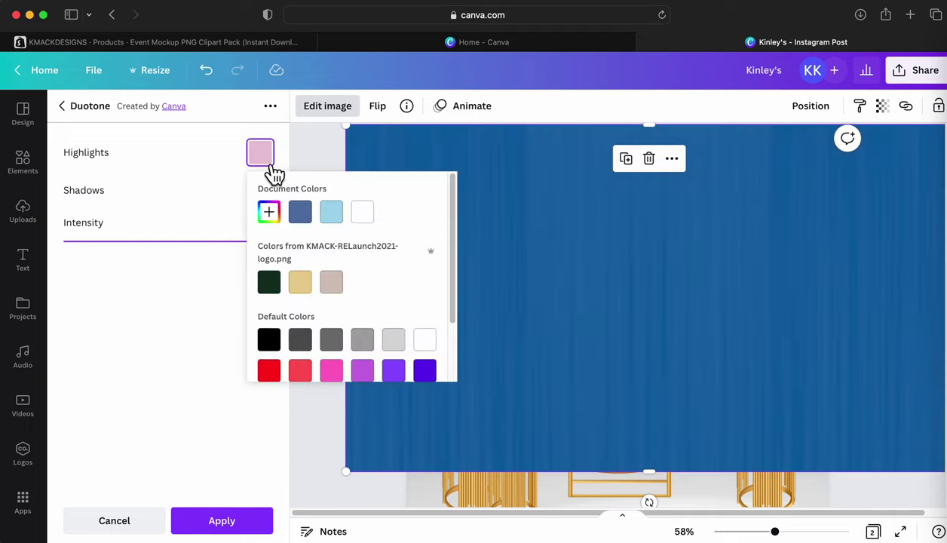
{"action": "left_click", "coordinate": [117, 260]}
{"action": "left_click", "coordinate": [245, 524]}
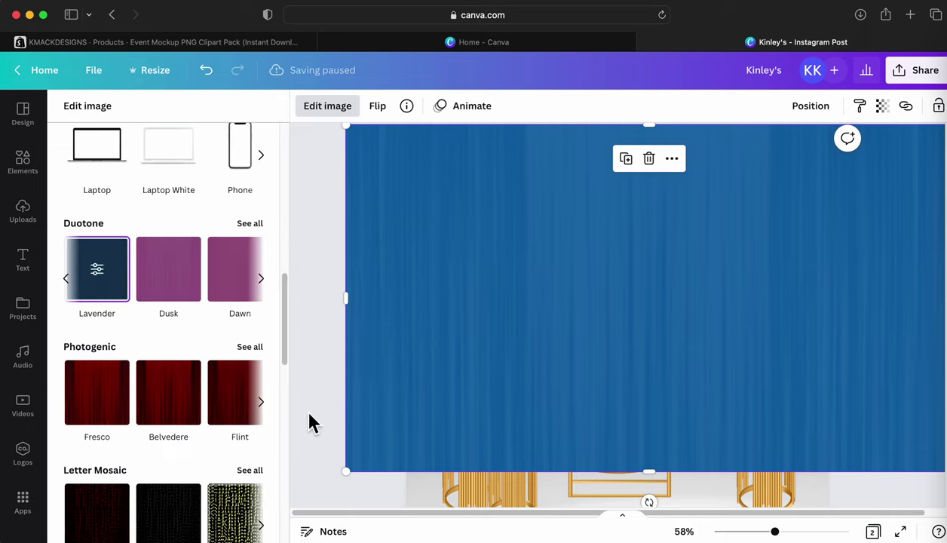
{"action": "left_click", "coordinate": [327, 359]}
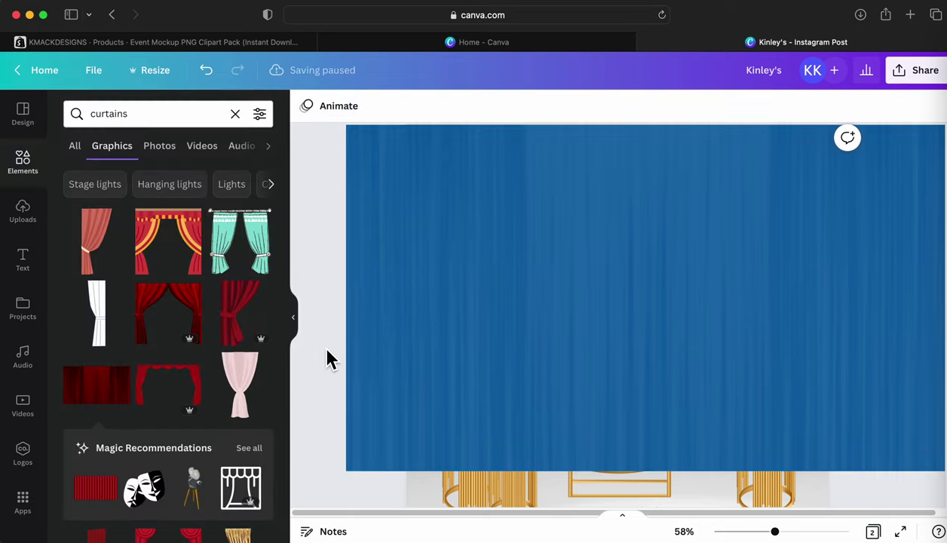
Deselect the balloon arch and select the curtain backdrop instead.
{"action": "left_click", "coordinate": [450, 359]}
{"action": "right_click", "coordinate": [454, 359]}
{"action": "left_click", "coordinate": [382, 353]}
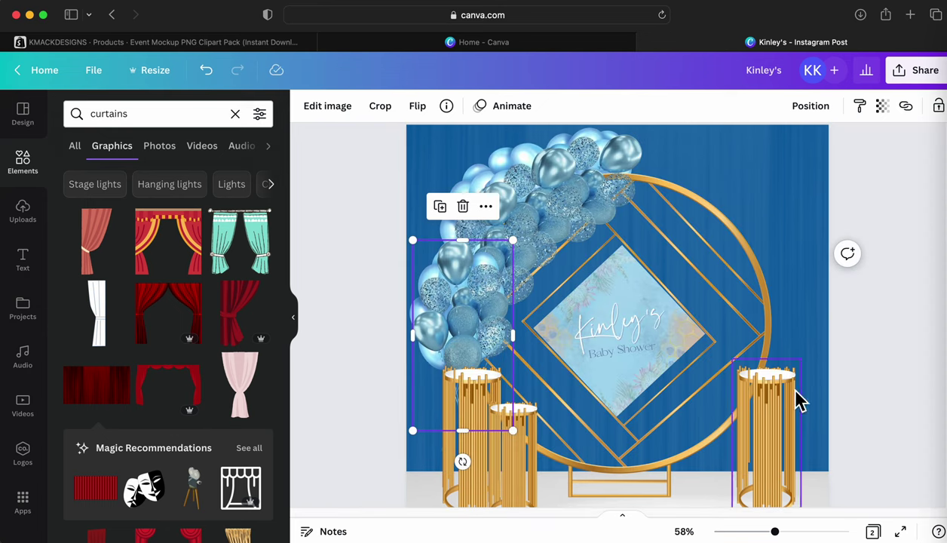
{"action": "left_click", "coordinate": [878, 389]}
{"action": "scroll", "coordinate": [913, 388], "scroll_direction": "up", "scroll_amount": 1}
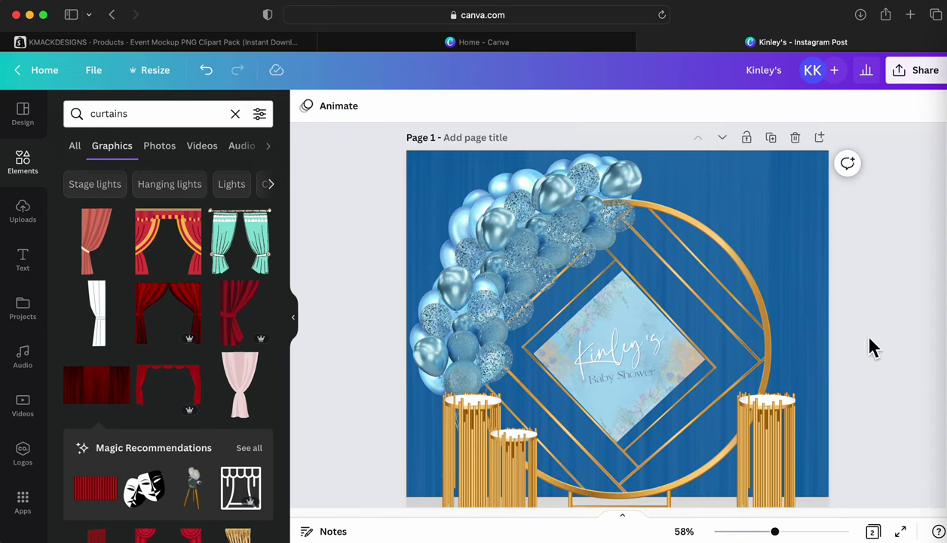
{"action": "left_click", "coordinate": [814, 243]}
{"action": "left_click", "coordinate": [786, 251]}
{"action": "left_click", "coordinate": [798, 190]}
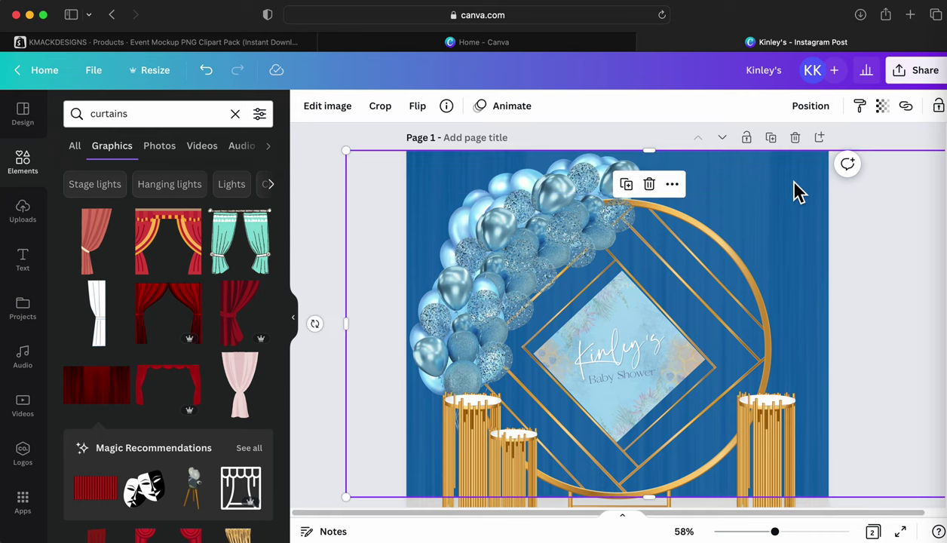
Set the curtain's transparency to 84 and open its Edit image adjustments.
{"action": "left_click", "coordinate": [882, 106]}
{"action": "left_click_drag", "start_coordinate": [873, 160], "coordinate": [850, 175]}
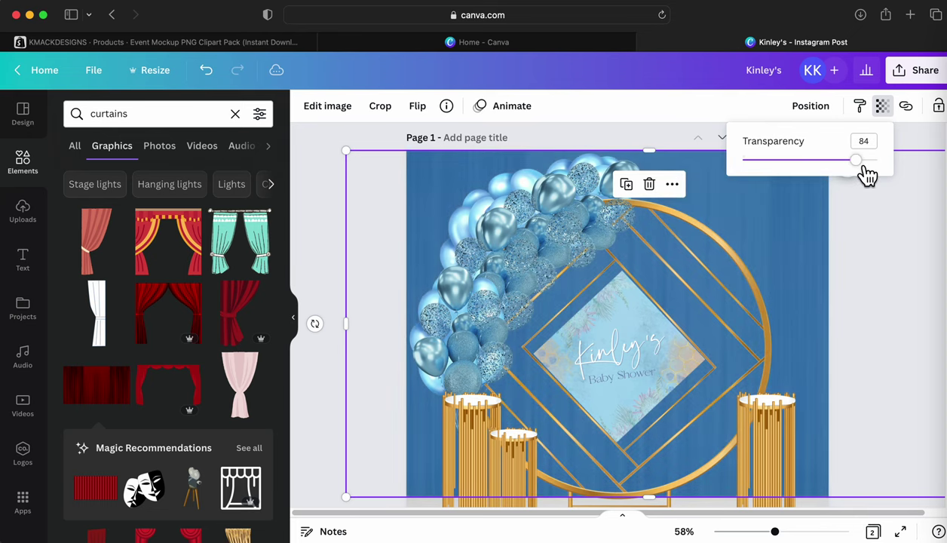
{"action": "left_click", "coordinate": [877, 220]}
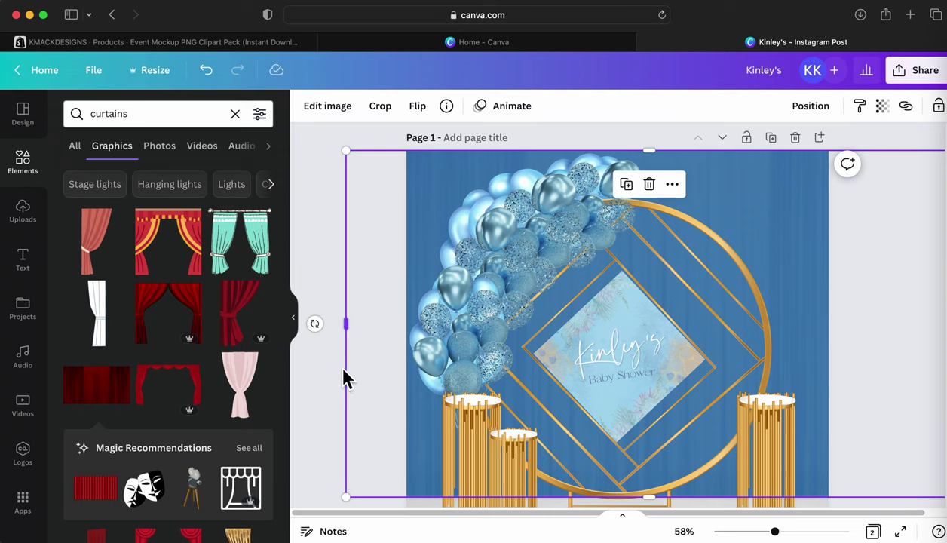
{"action": "scroll", "coordinate": [328, 406], "scroll_direction": "down", "scroll_amount": 2}
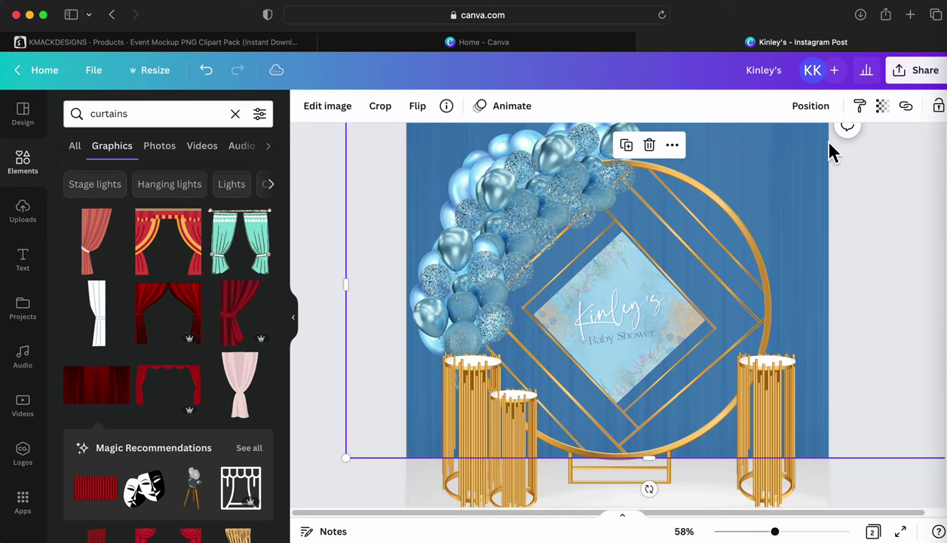
{"action": "left_click", "coordinate": [328, 106]}
Brighten the curtain backdrop slightly and lower its contrast.
{"action": "scroll", "coordinate": [150, 302], "scroll_direction": "down", "scroll_amount": 3}
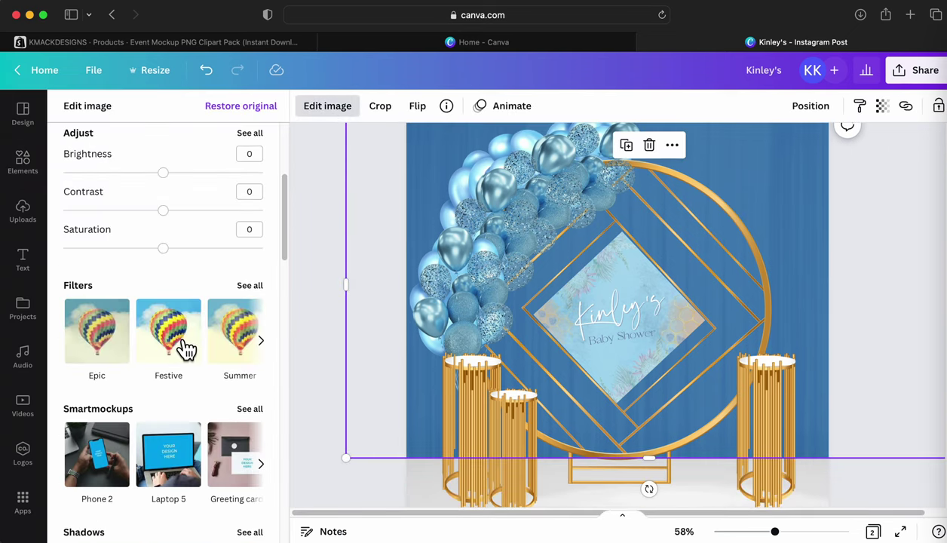
{"action": "left_click_drag", "start_coordinate": [148, 190], "coordinate": [206, 211]}
{"action": "left_click_drag", "start_coordinate": [130, 211], "coordinate": [140, 262]}
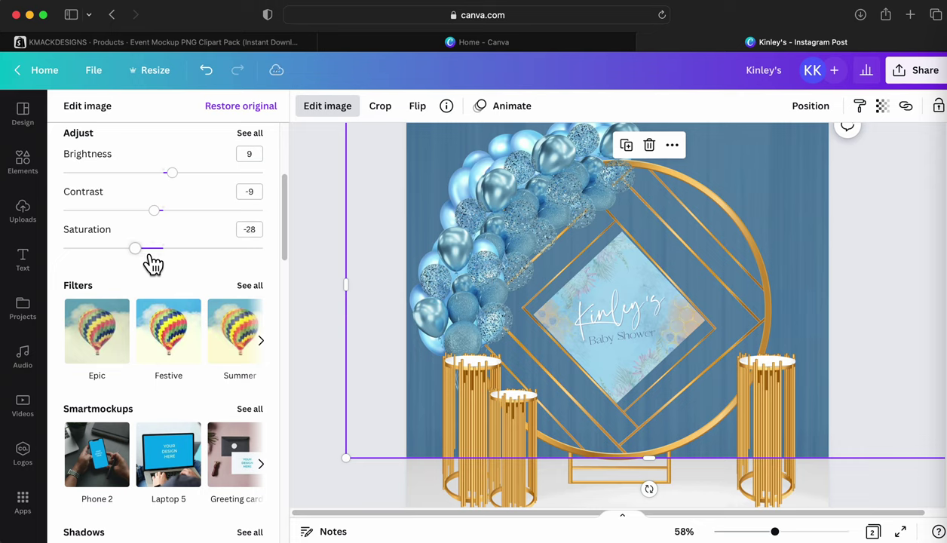
{"action": "scroll", "coordinate": [207, 368], "scroll_direction": "down", "scroll_amount": 10}
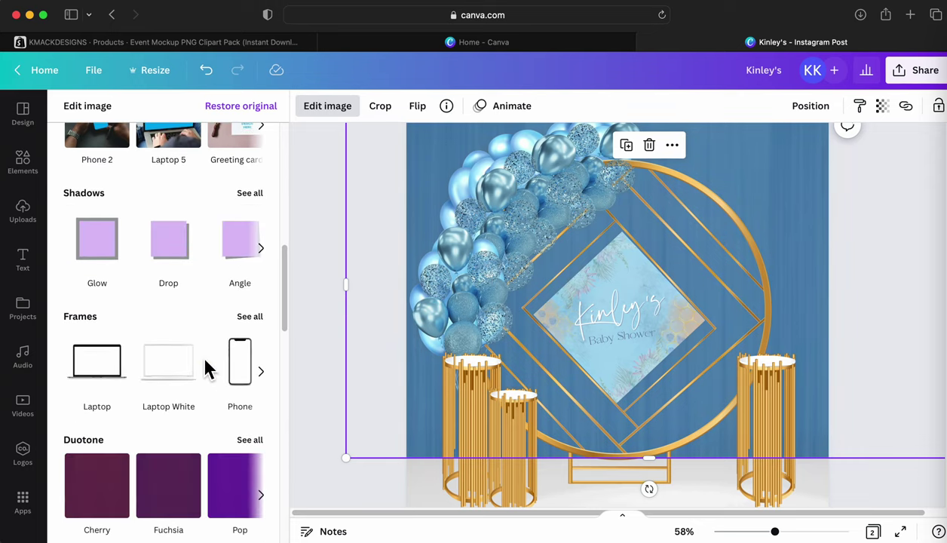
Apply the Latte filter to the backdrop at a reduced intensity.
{"action": "left_click", "coordinate": [261, 485]}
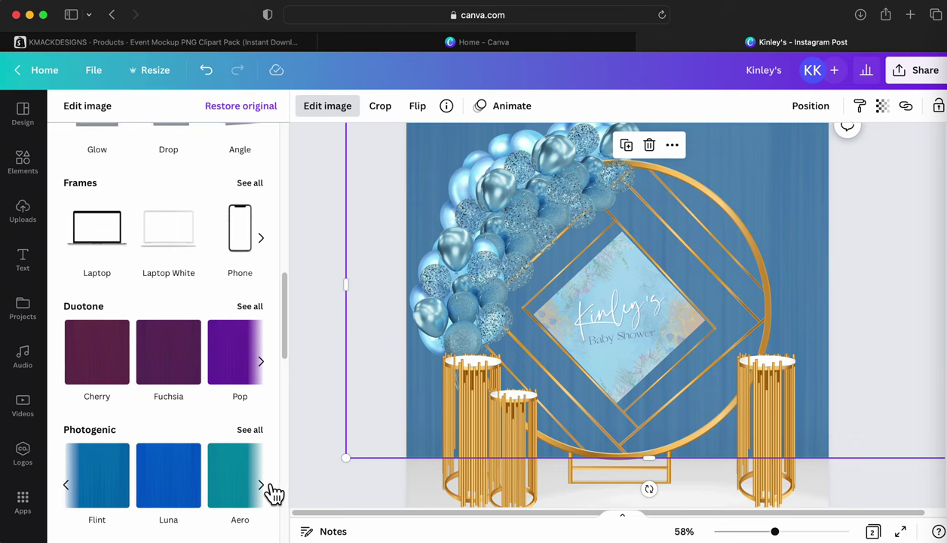
{"action": "scroll", "coordinate": [264, 467], "scroll_direction": "down", "scroll_amount": 3}
{"action": "left_click", "coordinate": [261, 273]}
{"action": "scroll", "coordinate": [271, 293], "scroll_direction": "up", "scroll_amount": 2}
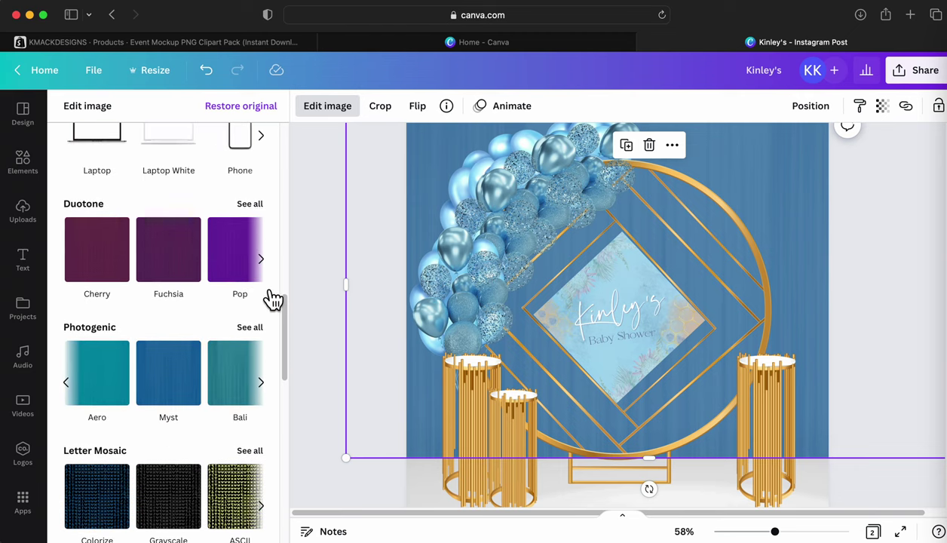
{"action": "left_click", "coordinate": [261, 383]}
{"action": "left_click", "coordinate": [238, 393]}
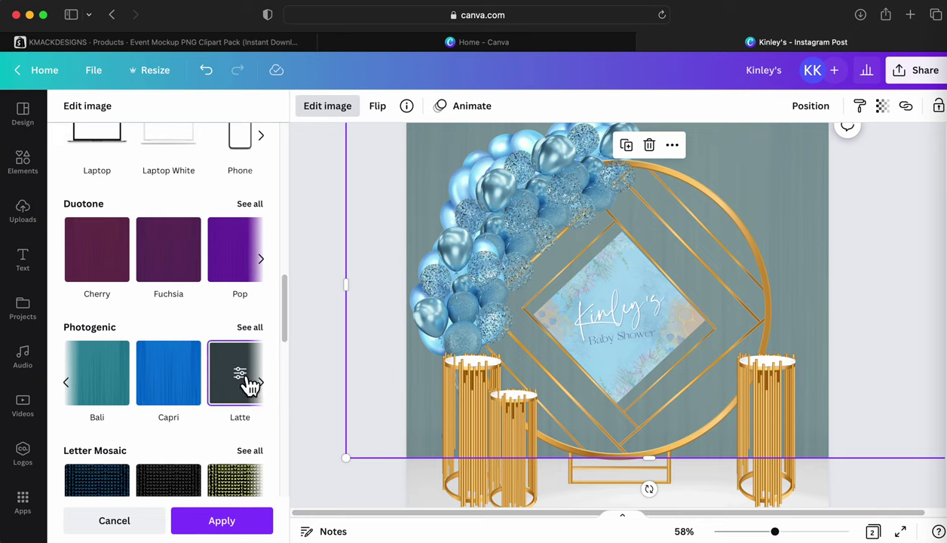
{"action": "left_click", "coordinate": [240, 375]}
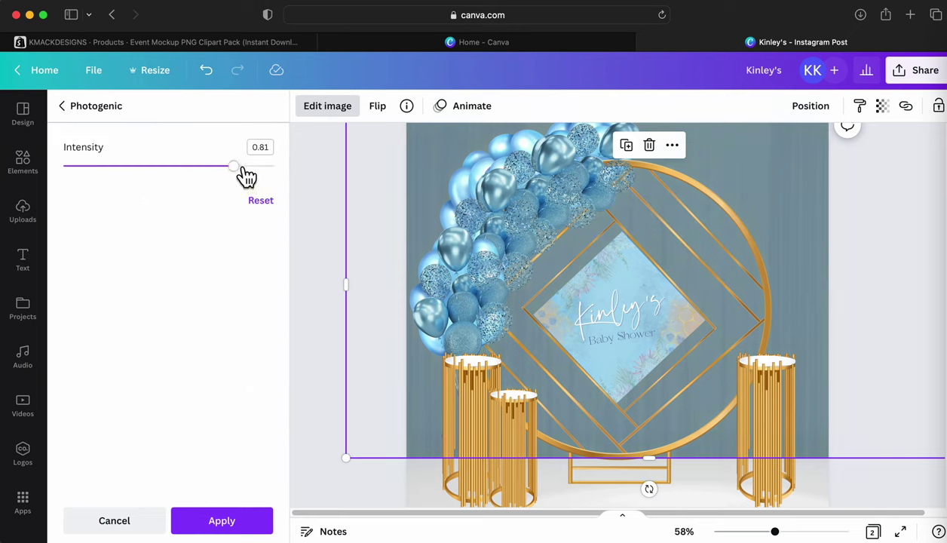
{"action": "left_click_drag", "start_coordinate": [243, 169], "coordinate": [173, 172]}
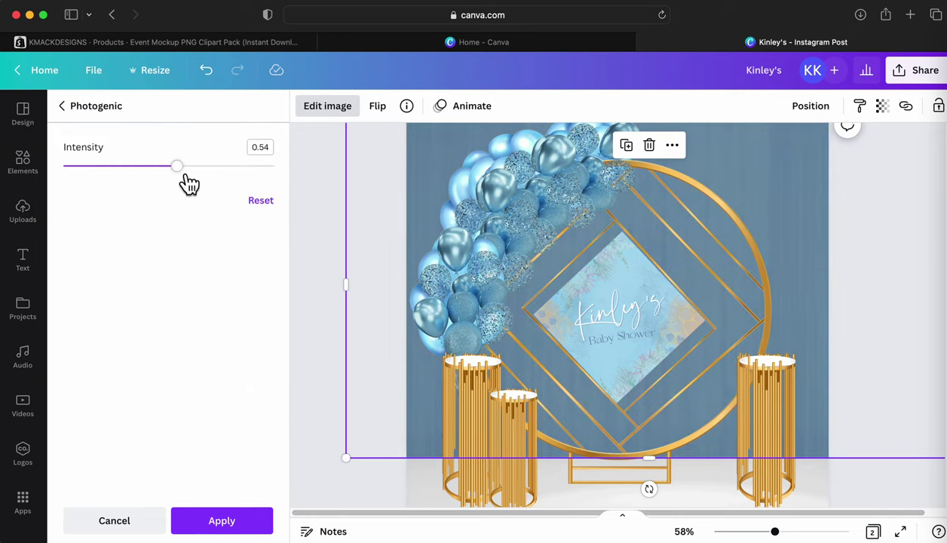
{"action": "left_click_drag", "start_coordinate": [224, 185], "coordinate": [228, 184]}
{"action": "left_click", "coordinate": [83, 109]}
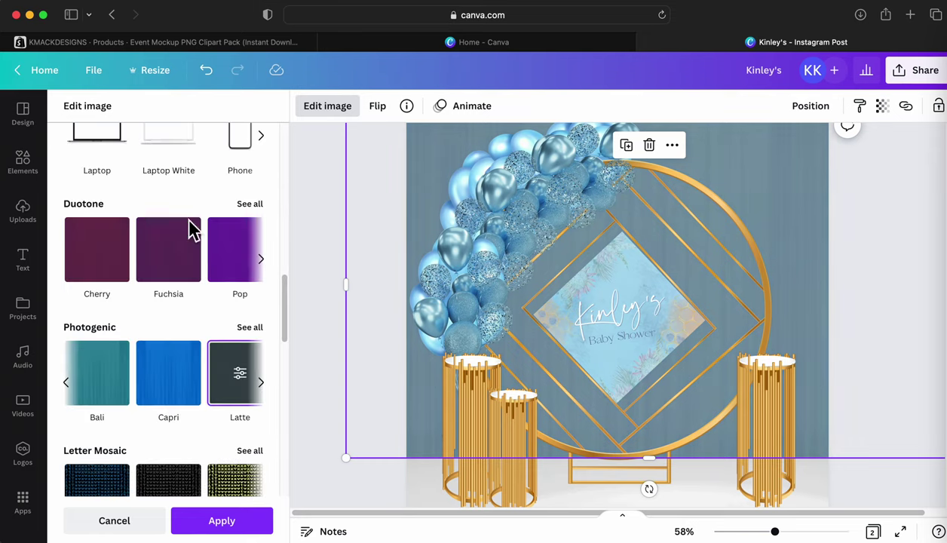
Apply the Mustard duotone with light blue highlights and darker blue shadows.
{"action": "left_click", "coordinate": [271, 258]}
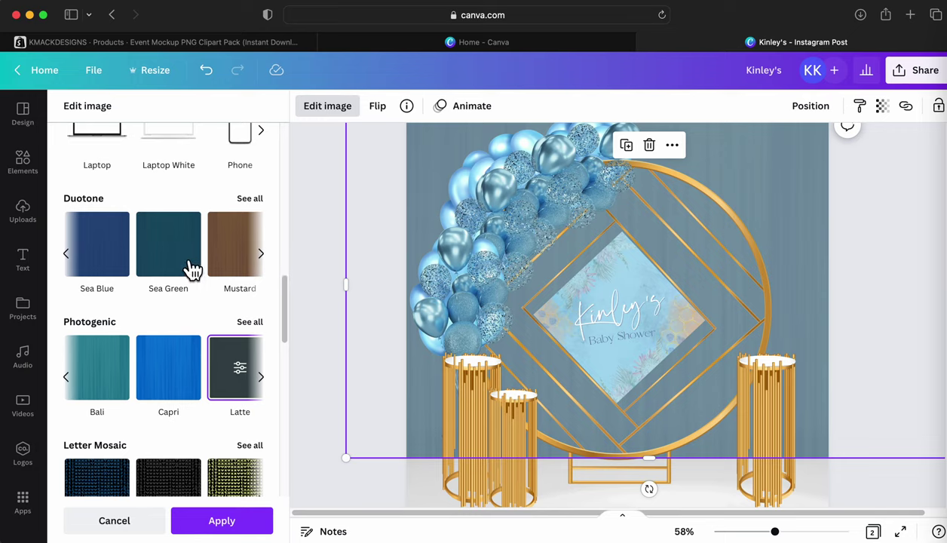
{"action": "left_click", "coordinate": [233, 268]}
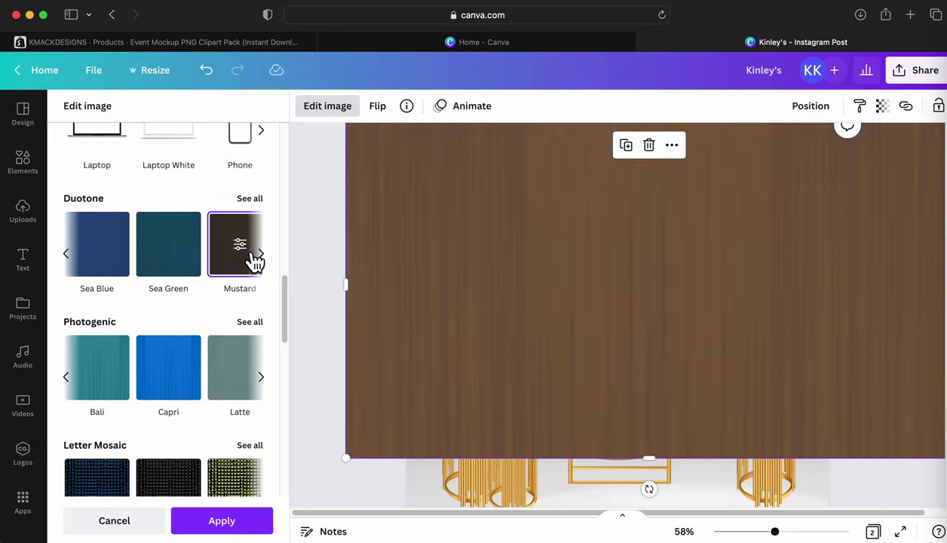
{"action": "left_click", "coordinate": [254, 256]}
{"action": "left_click", "coordinate": [264, 156]}
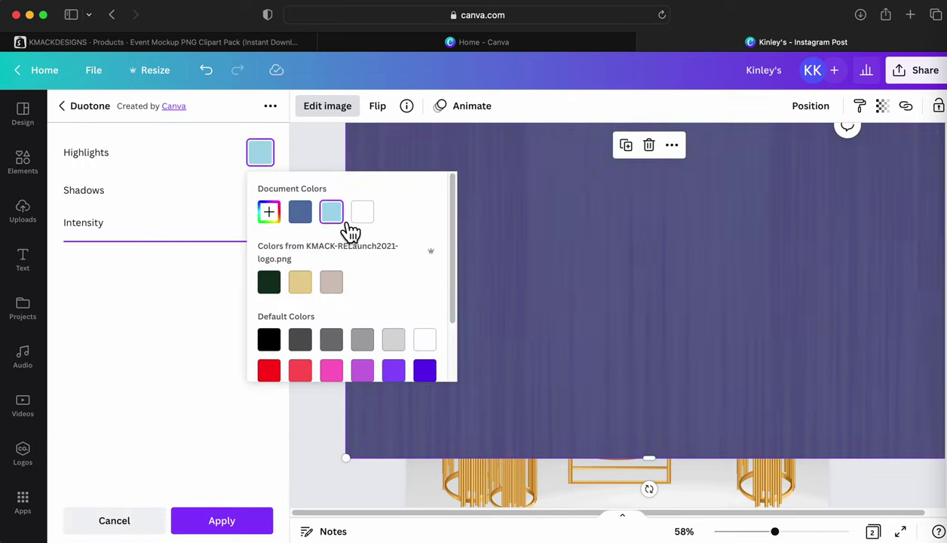
{"action": "left_click", "coordinate": [190, 201]}
{"action": "left_click", "coordinate": [260, 190]}
{"action": "left_click", "coordinate": [302, 250]}
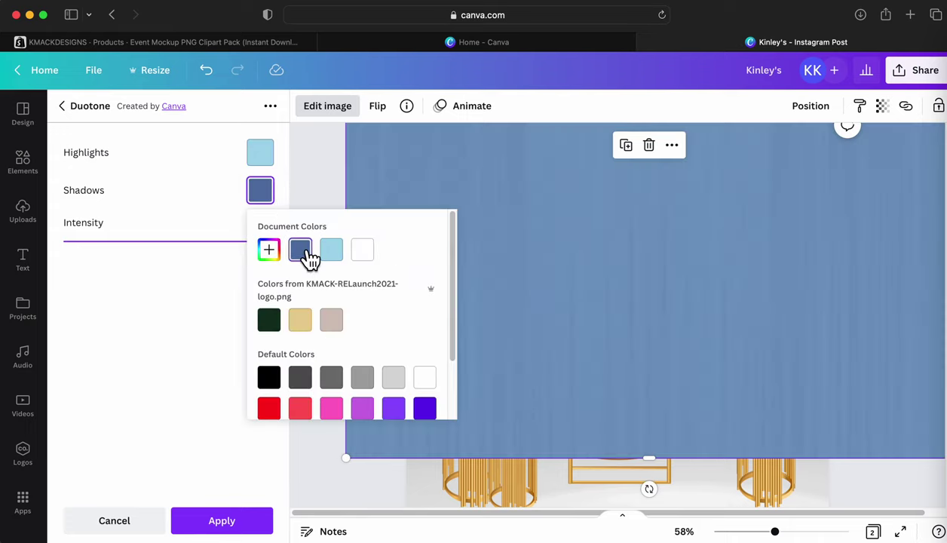
{"action": "left_click", "coordinate": [165, 338]}
Deselect the backdrop and dismiss the stray browser context menus.
{"action": "left_click", "coordinate": [320, 316]}
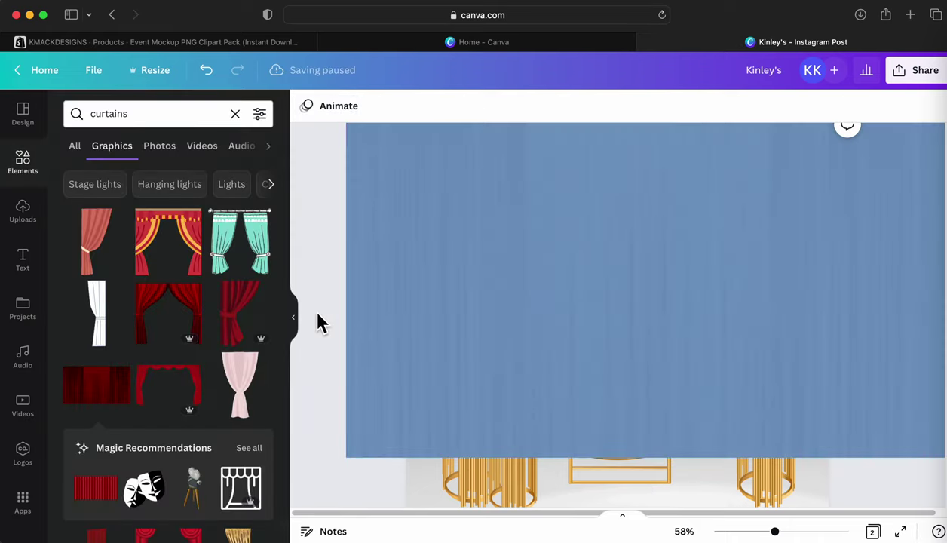
{"action": "left_click", "coordinate": [453, 317]}
{"action": "right_click", "coordinate": [452, 308]}
{"action": "key", "text": "Escape"}
{"action": "key", "text": "Escape"}
{"action": "right_click", "coordinate": [360, 277]}
{"action": "key", "text": "Escape"}
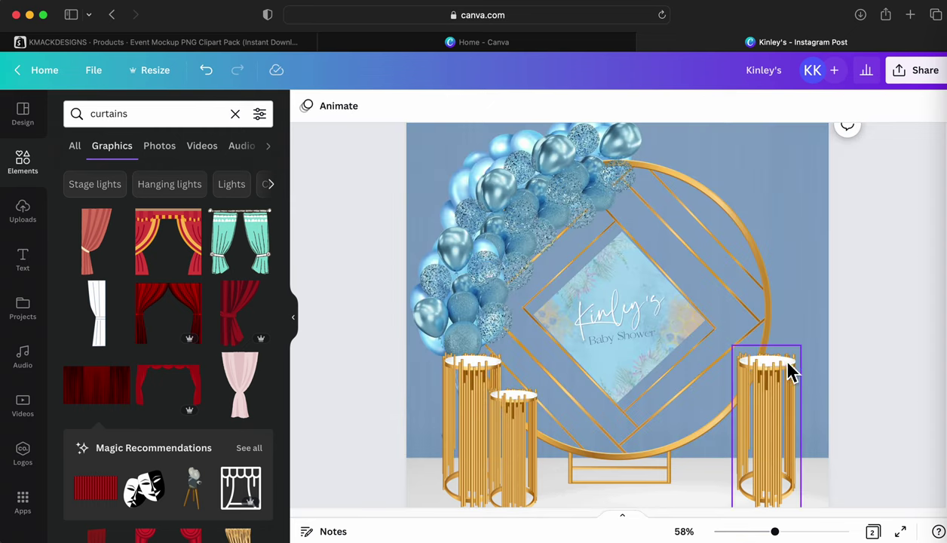
{"action": "scroll", "coordinate": [887, 370], "scroll_direction": "up", "scroll_amount": 2}
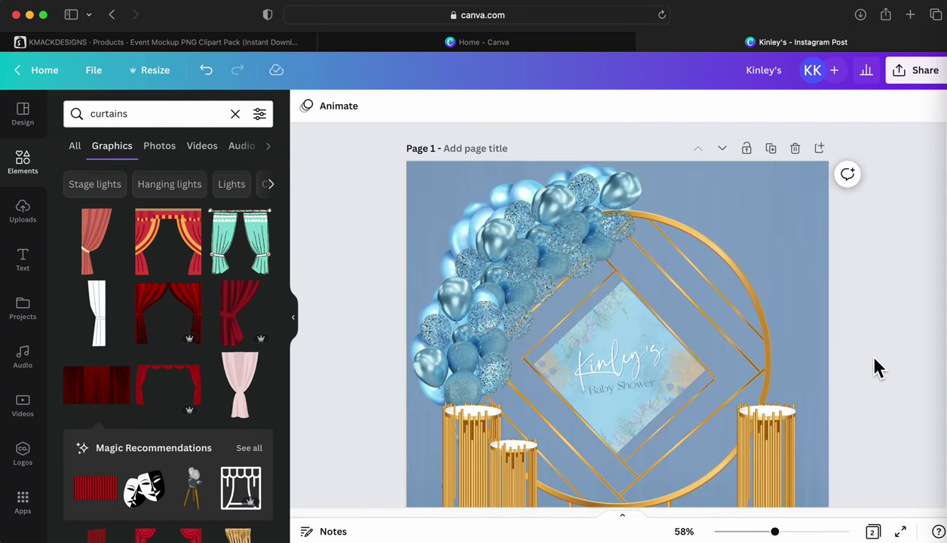
{"action": "scroll", "coordinate": [902, 332], "scroll_direction": "down", "scroll_amount": 3}
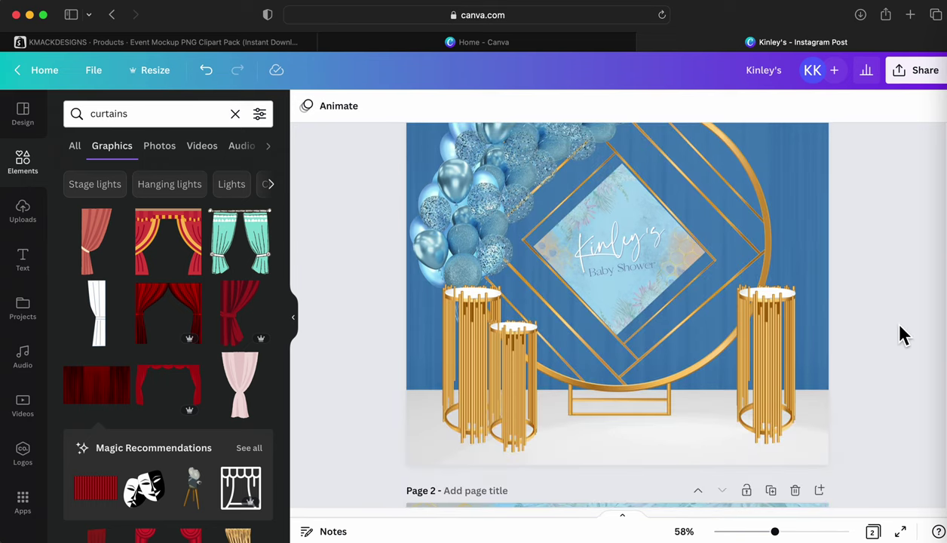
{"action": "scroll", "coordinate": [902, 335], "scroll_direction": "up", "scroll_amount": 3}
{"action": "scroll", "coordinate": [902, 334], "scroll_direction": "down", "scroll_amount": 1}
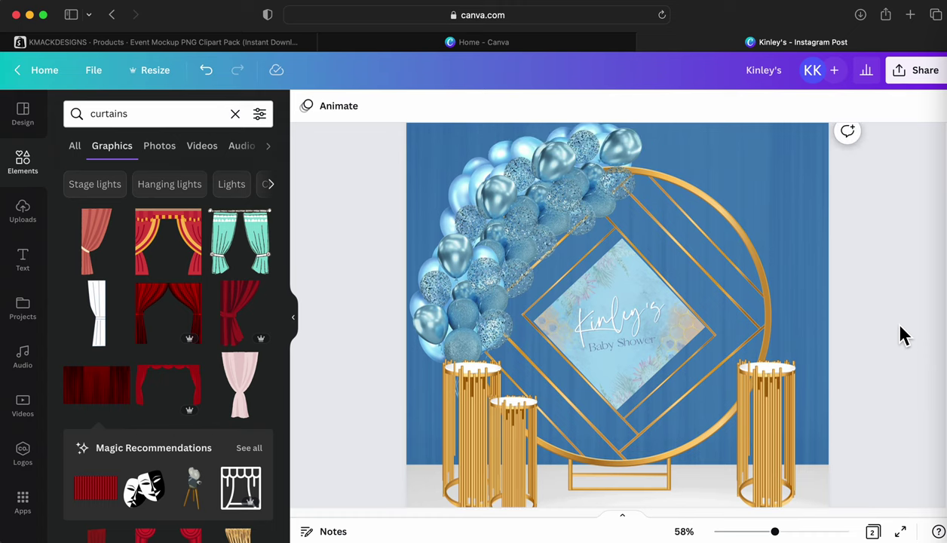
{"action": "scroll", "coordinate": [905, 339], "scroll_direction": "down", "scroll_amount": 2}
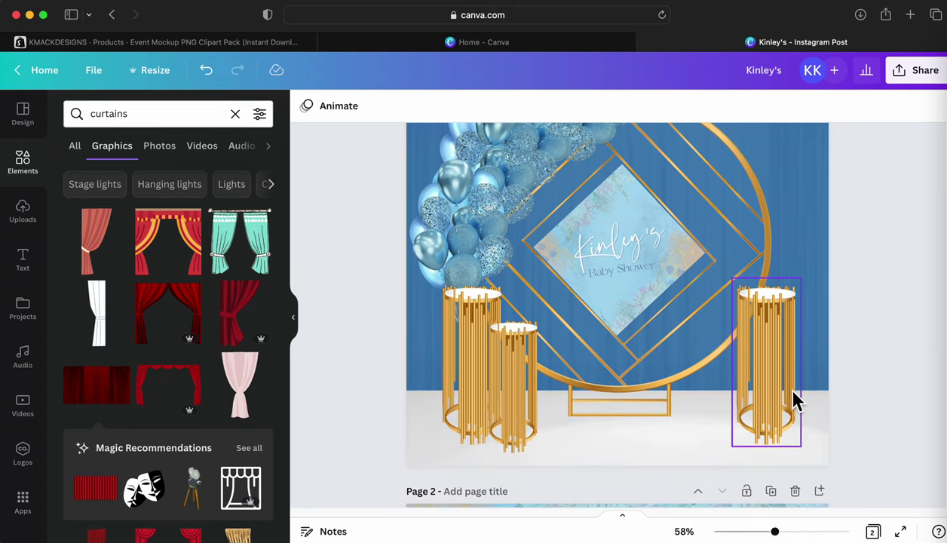
{"action": "scroll", "coordinate": [825, 402], "scroll_direction": "up", "scroll_amount": 2}
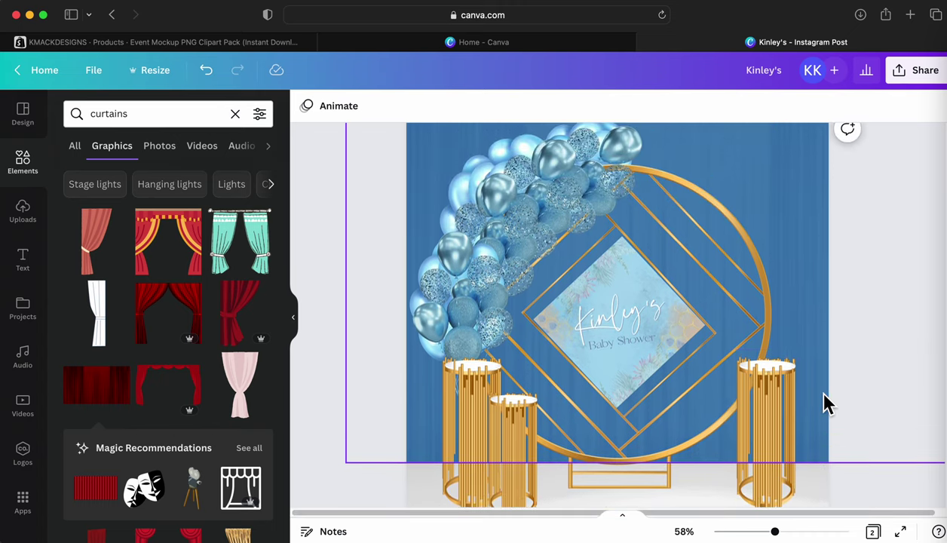
{"action": "scroll", "coordinate": [824, 402], "scroll_direction": "up", "scroll_amount": 1}
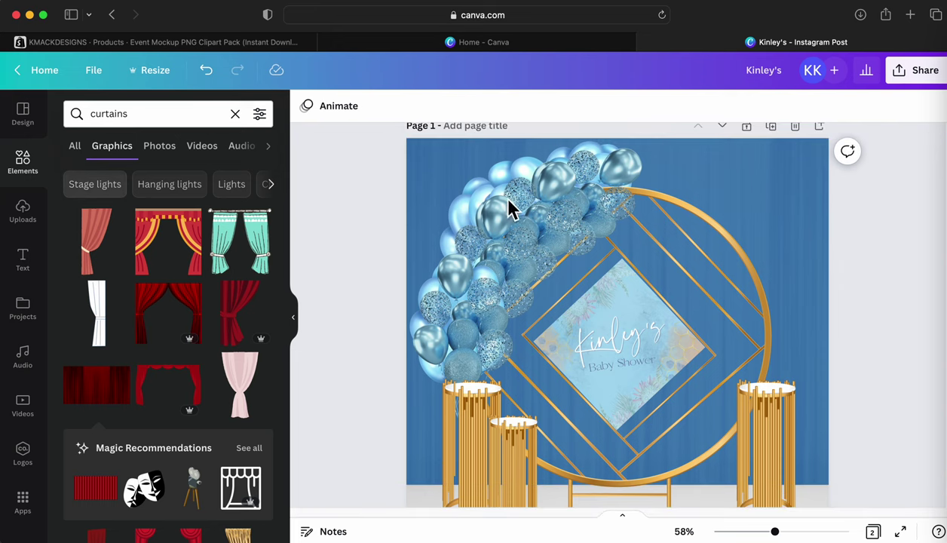
Drag WALL6-KMMOCKUP.png from the KMACK MOCKUP PNGS folder onto the Canva page.
{"action": "left_click", "coordinate": [932, 36]}
{"action": "left_click", "coordinate": [290, 145]}
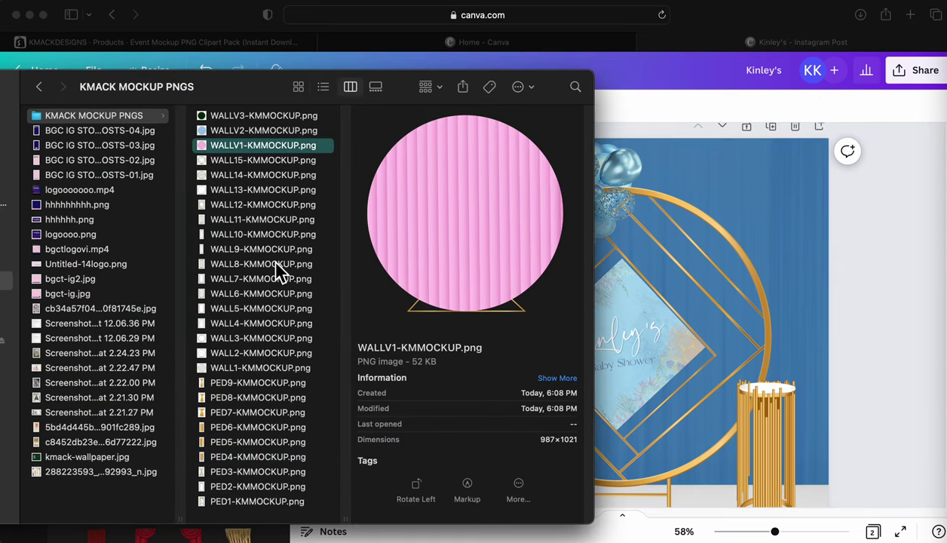
{"action": "left_click", "coordinate": [276, 266]}
{"action": "left_click", "coordinate": [298, 323]}
{"action": "left_click", "coordinate": [249, 294]}
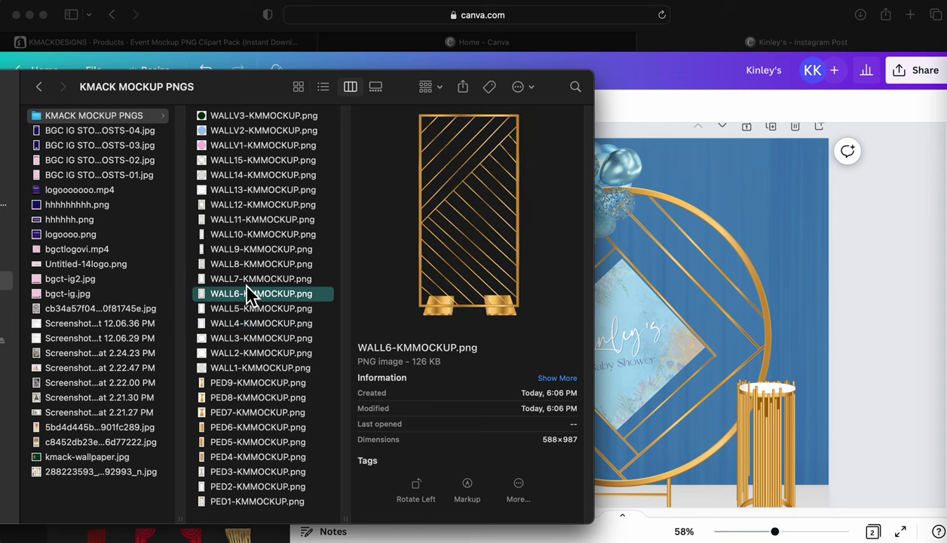
{"action": "left_click_drag", "start_coordinate": [280, 300], "coordinate": [786, 255]}
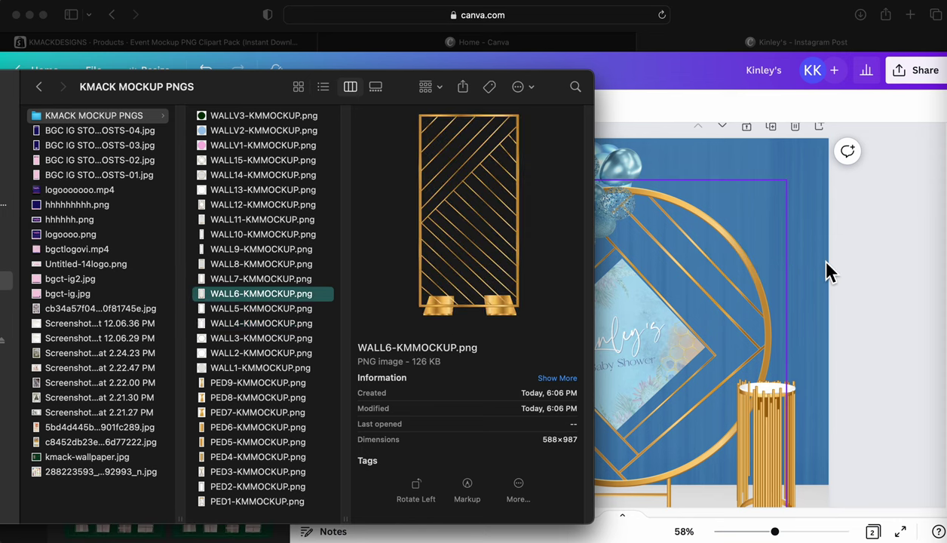
Move the gold wall panel to the right and stretch it down to the page bottom.
{"action": "left_click", "coordinate": [651, 271]}
{"action": "left_click_drag", "start_coordinate": [651, 271], "coordinate": [837, 237]}
{"action": "left_click_drag", "start_coordinate": [805, 437], "coordinate": [803, 518]}
Layer the diagonal gold panel behind the arch, send the backdrop to back, and resize and reposition the panel.
{"action": "right_click", "coordinate": [773, 322]}
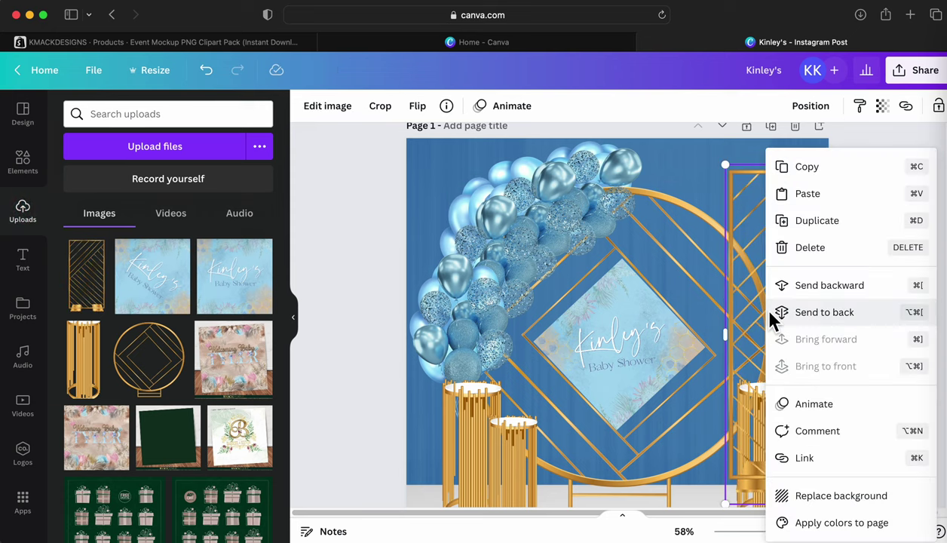
{"action": "left_click", "coordinate": [824, 312]}
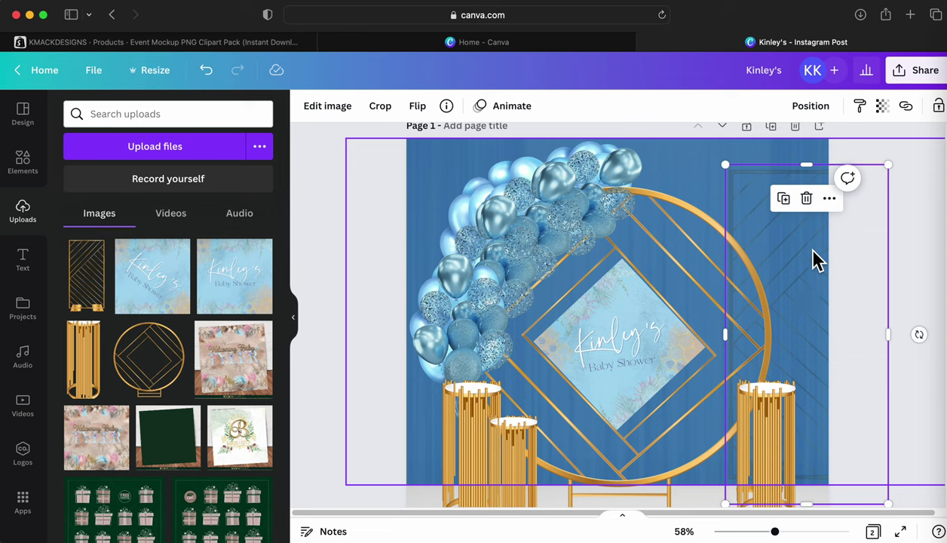
{"action": "left_click", "coordinate": [715, 167]}
{"action": "right_click", "coordinate": [713, 166]}
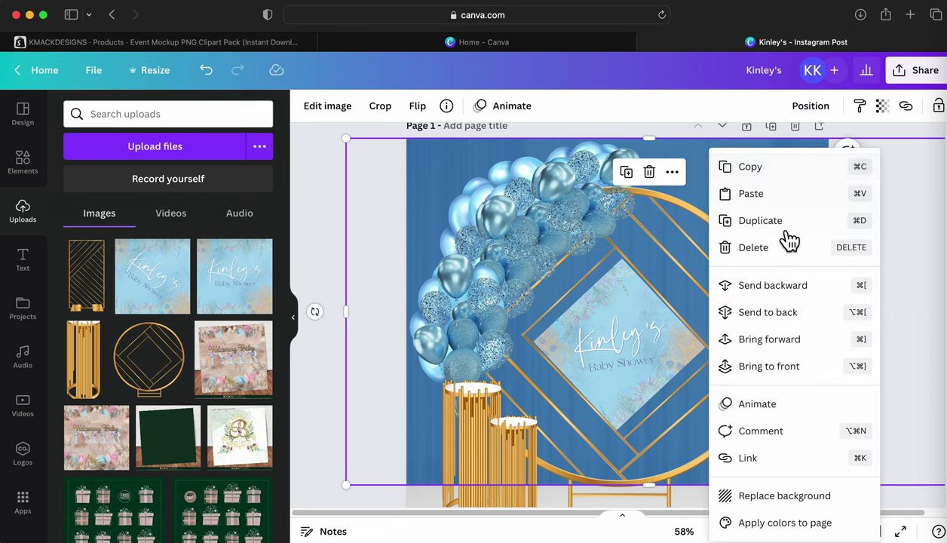
{"action": "left_click", "coordinate": [785, 313]}
{"action": "left_click", "coordinate": [810, 304]}
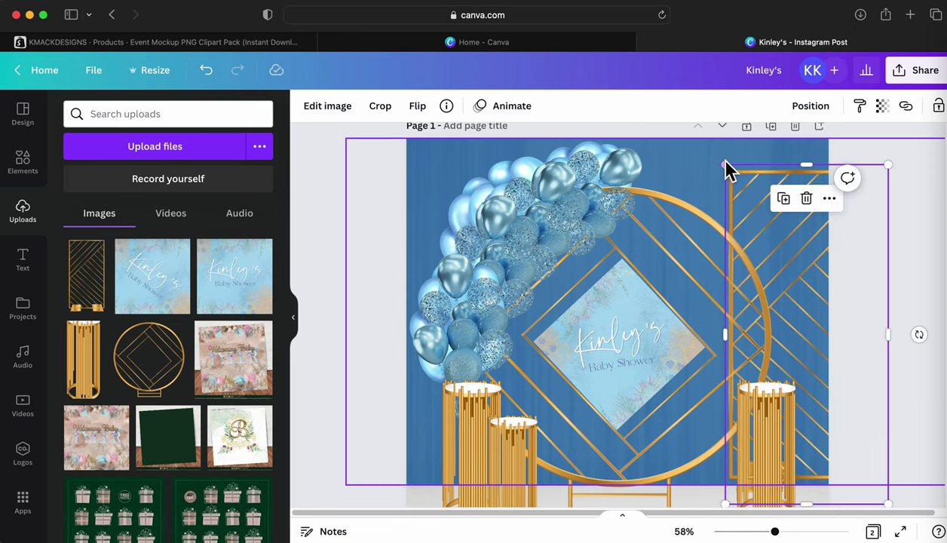
{"action": "left_click_drag", "start_coordinate": [725, 165], "coordinate": [790, 260]}
{"action": "left_click_drag", "start_coordinate": [829, 342], "coordinate": [829, 283]}
{"action": "left_click_drag", "start_coordinate": [834, 468], "coordinate": [839, 522]}
{"action": "left_click_drag", "start_coordinate": [772, 370], "coordinate": [743, 370]}
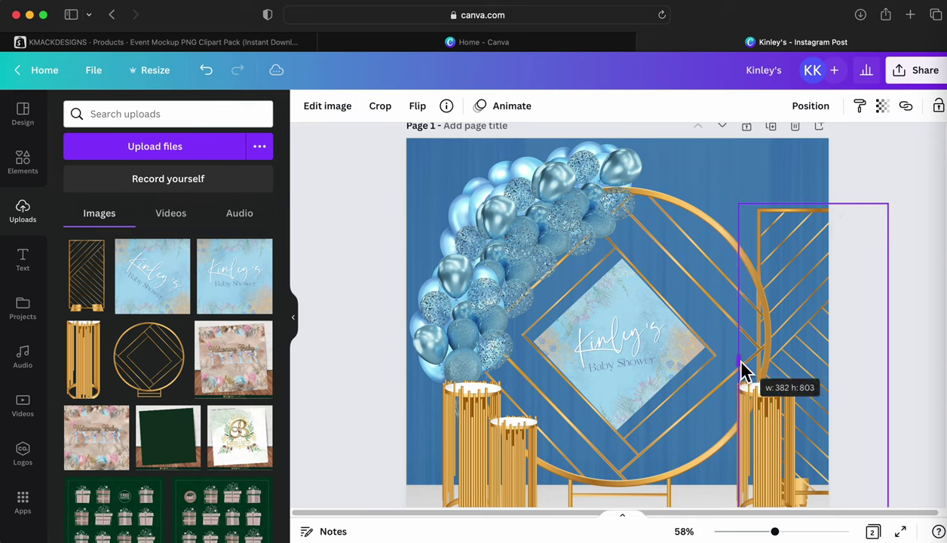
{"action": "left_click_drag", "start_coordinate": [812, 320], "coordinate": [829, 311]}
{"action": "scroll", "coordinate": [814, 321], "scroll_direction": "down", "scroll_amount": 1}
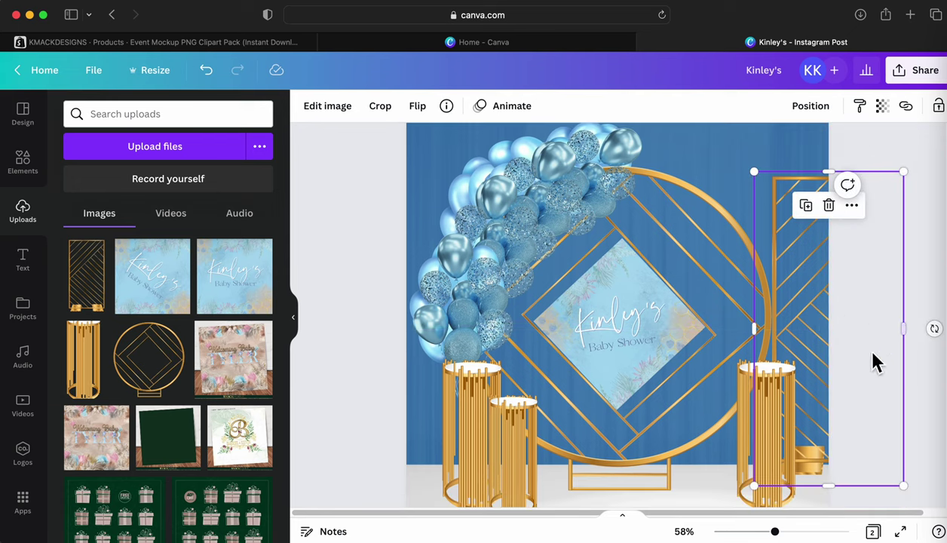
{"action": "mouse_move", "coordinate": [798, 285]}
{"action": "left_mouse_down"}
{"action": "mouse_move", "coordinate": [814, 290]}
{"action": "mouse_move", "coordinate": [802, 295]}
{"action": "left_mouse_up"}
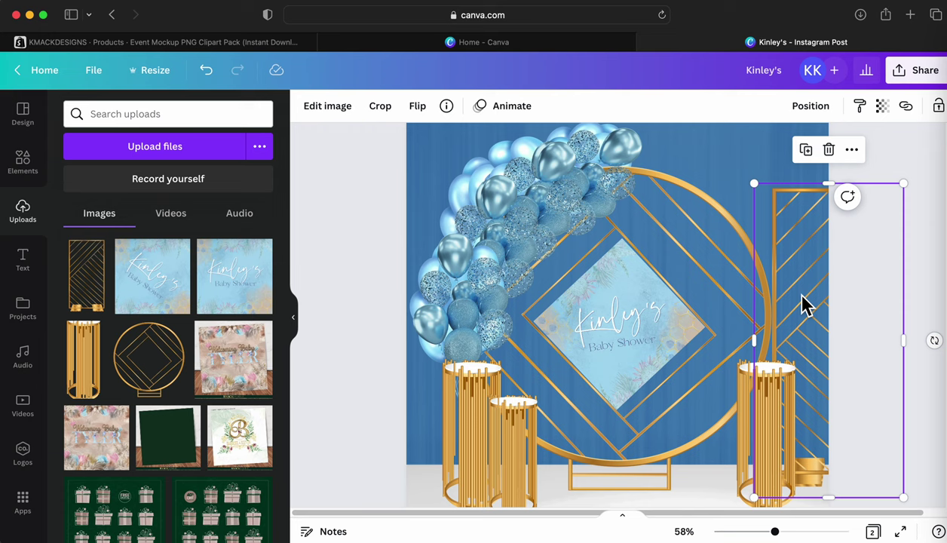
Delete the diagonal gold panel and drop WALL10-KMMOCKUP.png from Finder onto the page.
{"action": "key", "text": "Delete"}
{"action": "left_click", "coordinate": [941, 41]}
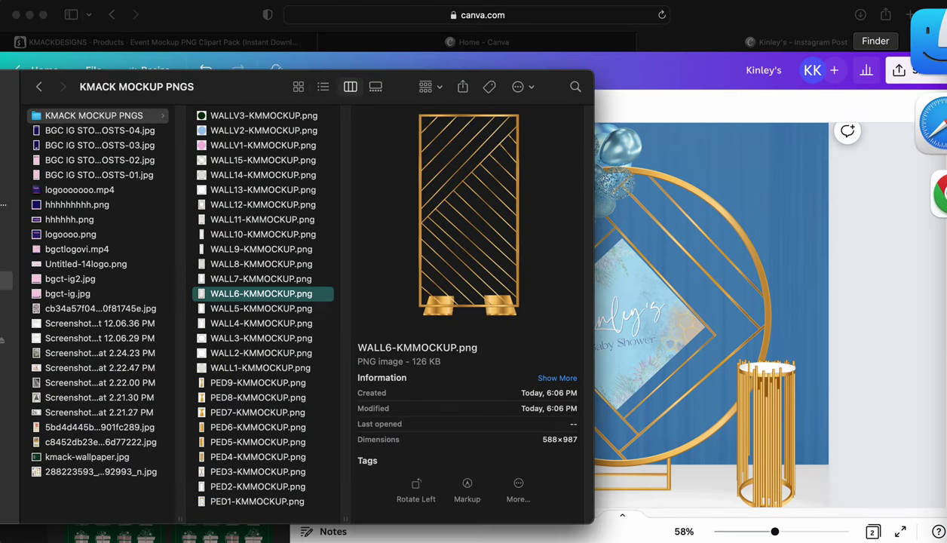
{"action": "left_click", "coordinate": [279, 308]}
{"action": "left_click", "coordinate": [264, 353]}
{"action": "left_click", "coordinate": [267, 368]}
{"action": "left_click", "coordinate": [257, 280]}
{"action": "left_click", "coordinate": [264, 238]}
{"action": "left_click_drag", "start_coordinate": [532, 243], "coordinate": [744, 221]}
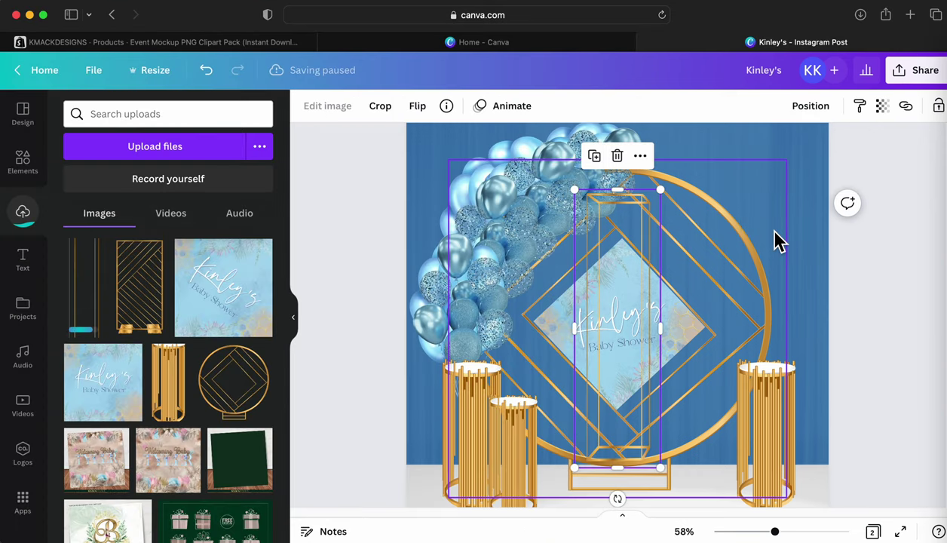
Move the tall gold frame right, enlarge it, and layer it just above the backdrop.
{"action": "left_click_drag", "start_coordinate": [652, 249], "coordinate": [795, 211]}
{"action": "left_click_drag", "start_coordinate": [751, 432], "coordinate": [728, 487]}
{"action": "right_click", "coordinate": [805, 257]}
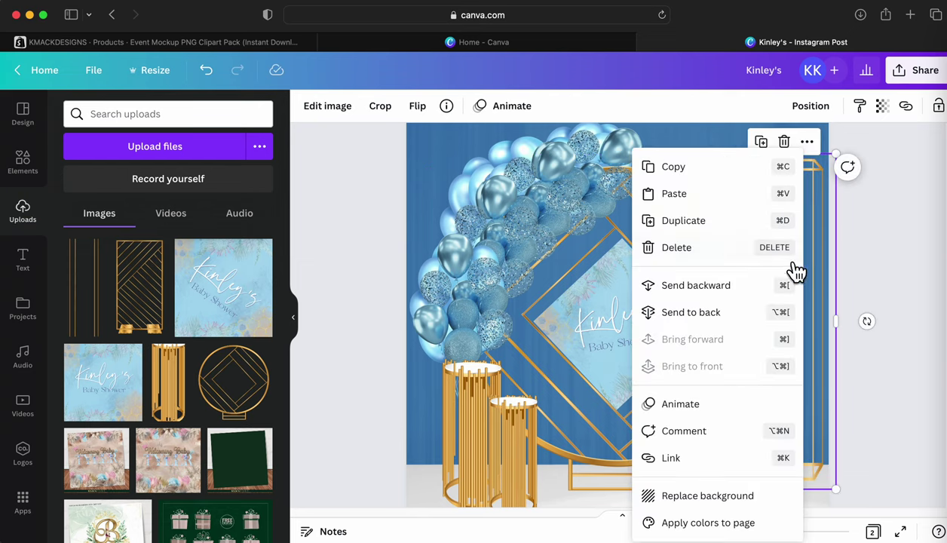
{"action": "left_click", "coordinate": [717, 313]}
{"action": "left_click", "coordinate": [668, 148]}
{"action": "right_click", "coordinate": [694, 147]}
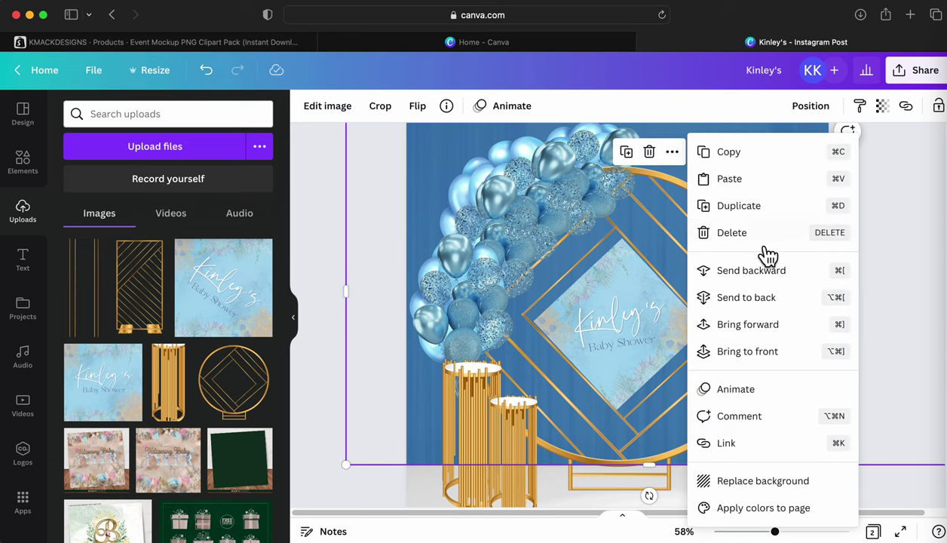
{"action": "left_click", "coordinate": [768, 298]}
Shrink the tall gold frame slightly and shift it a little to the right.
{"action": "left_click", "coordinate": [820, 216]}
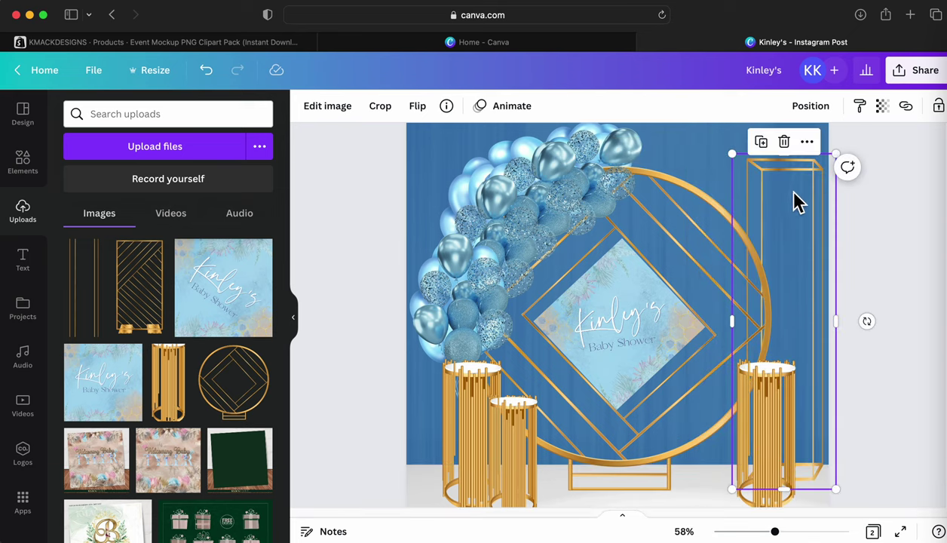
{"action": "mouse_move", "coordinate": [740, 160]}
{"action": "left_mouse_down"}
{"action": "mouse_move", "coordinate": [753, 169]}
{"action": "mouse_move", "coordinate": [746, 171]}
{"action": "left_mouse_up"}
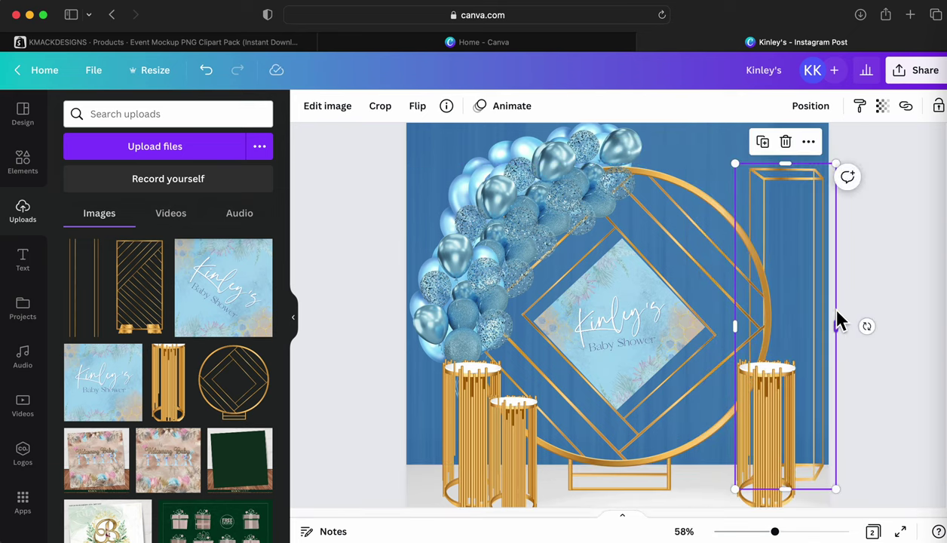
{"action": "mouse_move", "coordinate": [827, 285]}
{"action": "left_mouse_down"}
{"action": "mouse_move", "coordinate": [842, 275]}
{"action": "mouse_move", "coordinate": [825, 277]}
{"action": "mouse_move", "coordinate": [830, 284]}
{"action": "left_mouse_up"}
Undo an accidental gold arch move, then crop the backdrop's left and right edges.
{"action": "left_click", "coordinate": [687, 324]}
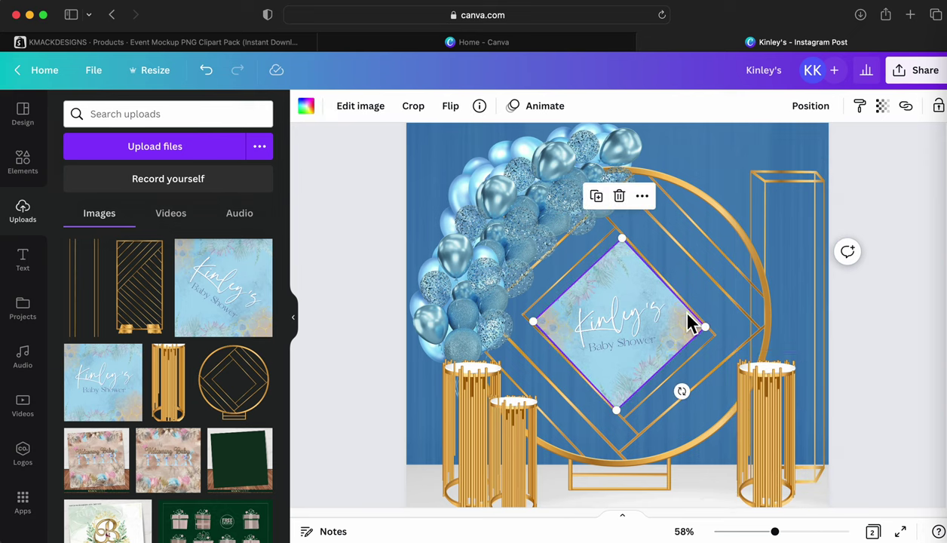
{"action": "left_click", "coordinate": [716, 262]}
{"action": "mouse_move", "coordinate": [715, 253]}
{"action": "left_mouse_down"}
{"action": "mouse_move", "coordinate": [694, 253]}
{"action": "mouse_move", "coordinate": [710, 254]}
{"action": "left_mouse_up"}
{"action": "key", "text": "super+z"}
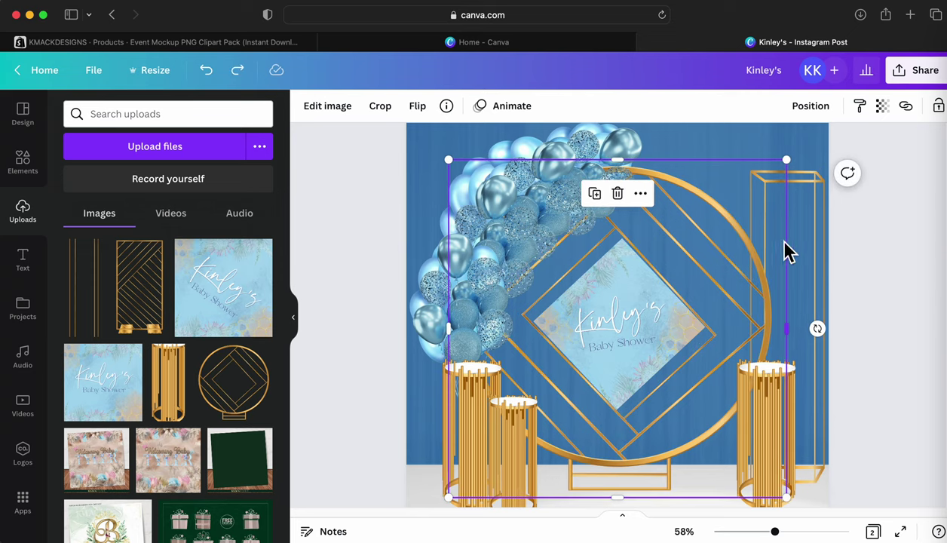
{"action": "left_click", "coordinate": [547, 171]}
{"action": "left_click", "coordinate": [421, 185]}
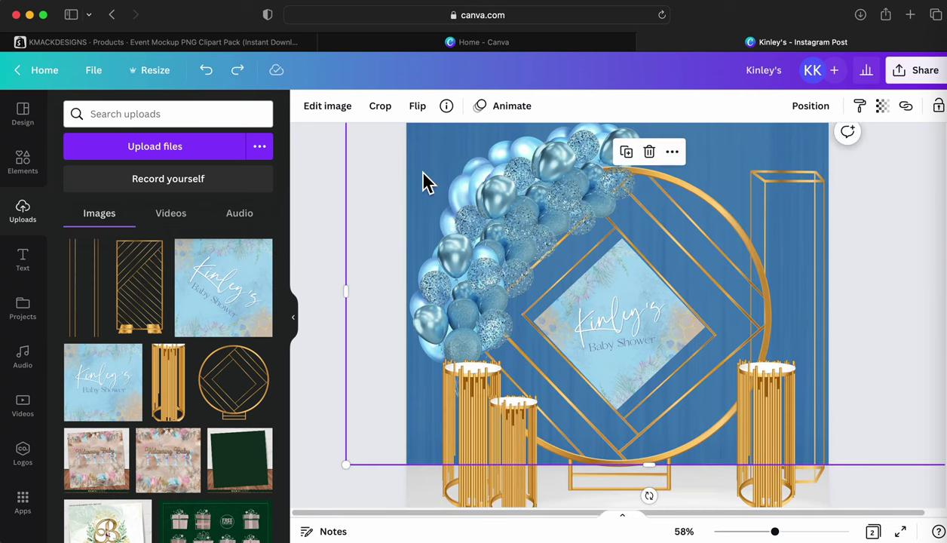
{"action": "right_click", "coordinate": [421, 185]}
{"action": "left_click", "coordinate": [336, 403]}
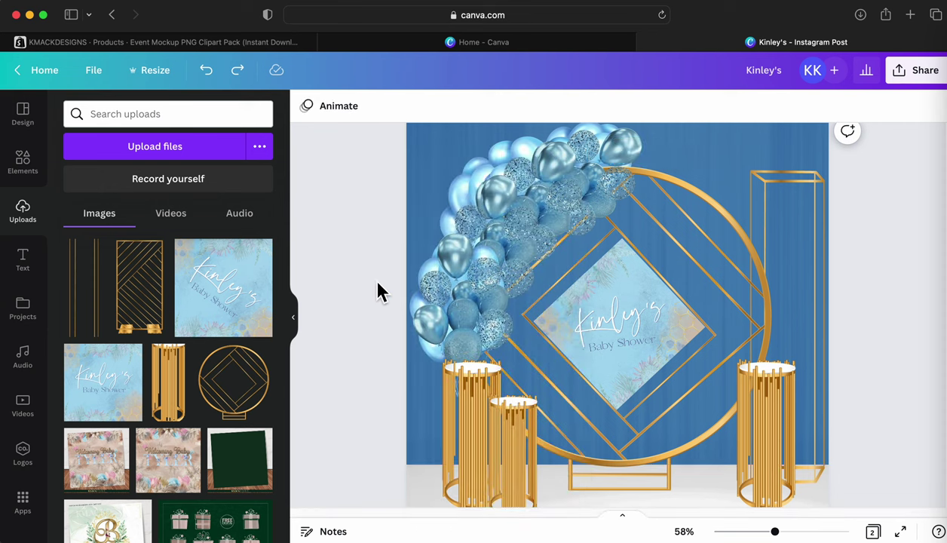
{"action": "left_click", "coordinate": [385, 249]}
{"action": "left_click_drag", "start_coordinate": [344, 305], "coordinate": [403, 302]}
{"action": "scroll", "coordinate": [773, 525], "scroll_direction": "right", "scroll_amount": 2}
{"action": "left_click_drag", "start_coordinate": [943, 300], "coordinate": [845, 303]}
{"action": "left_click", "coordinate": [931, 475]}
Fine-tune the right gold frame's corner and move it down a little.
{"action": "left_click", "coordinate": [828, 449]}
{"action": "left_click_drag", "start_coordinate": [828, 448], "coordinate": [831, 448]}
{"action": "mouse_move", "coordinate": [744, 167]}
{"action": "left_mouse_down"}
{"action": "mouse_move", "coordinate": [755, 175]}
{"action": "mouse_move", "coordinate": [746, 170]}
{"action": "left_mouse_up"}
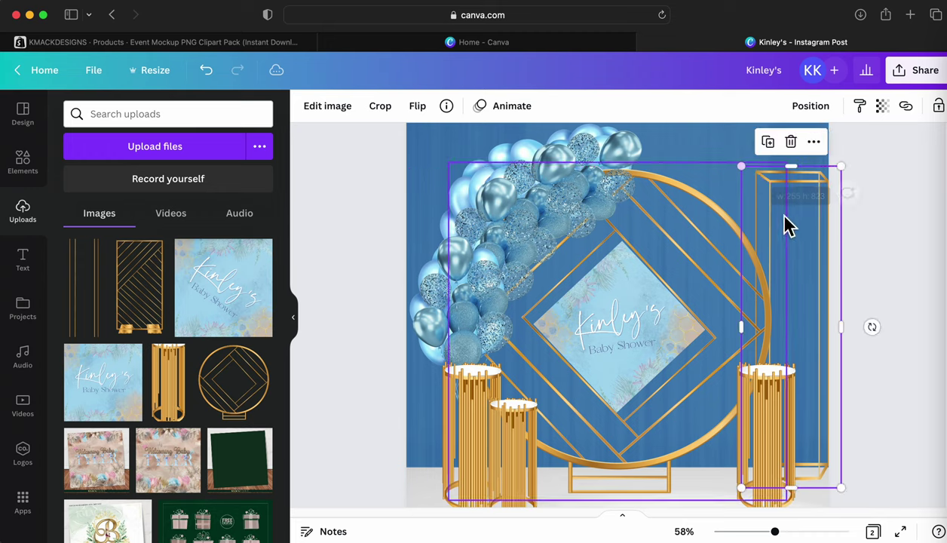
{"action": "left_click", "coordinate": [728, 279]}
{"action": "left_click", "coordinate": [909, 348]}
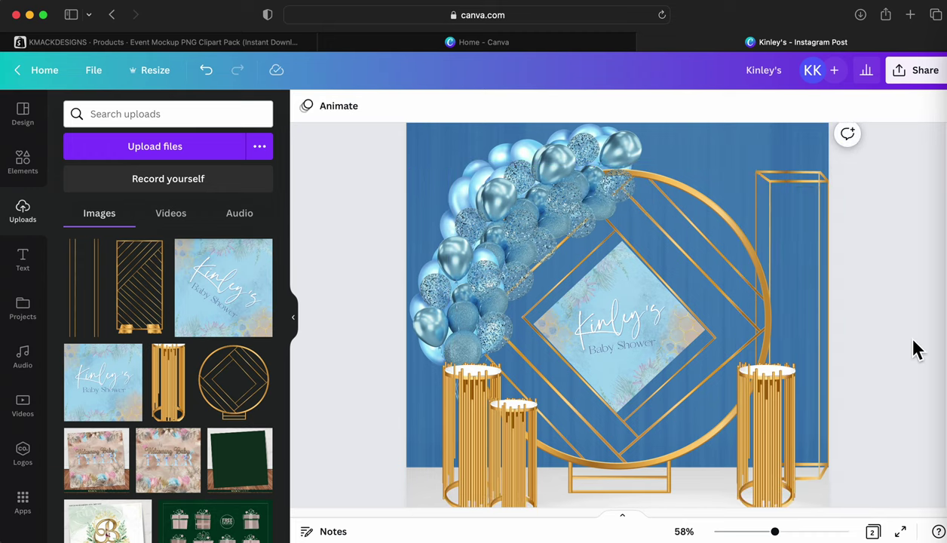
{"action": "left_click_drag", "start_coordinate": [824, 454], "coordinate": [820, 472]}
{"action": "left_click", "coordinate": [871, 441]}
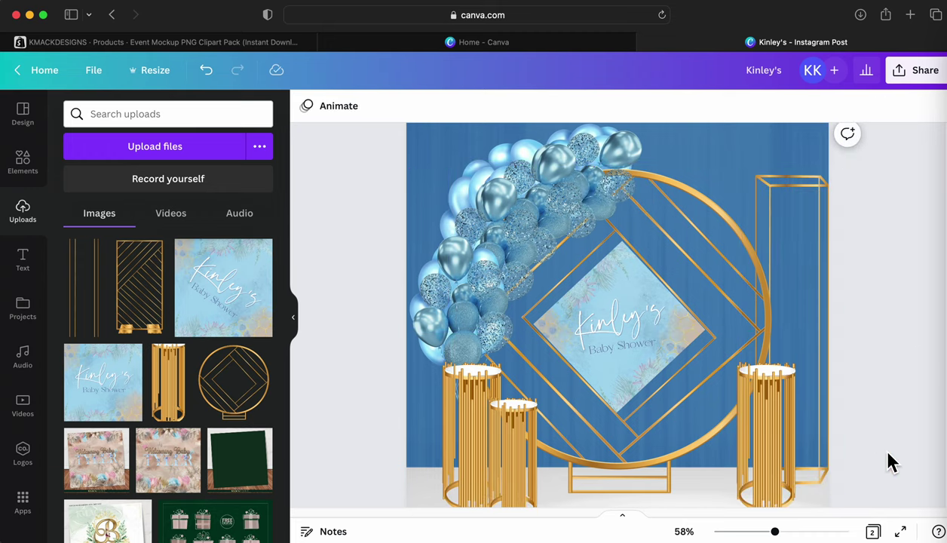
{"action": "scroll", "coordinate": [871, 442], "scroll_direction": "up", "scroll_amount": 1}
{"action": "scroll", "coordinate": [894, 440], "scroll_direction": "down", "scroll_amount": 3}
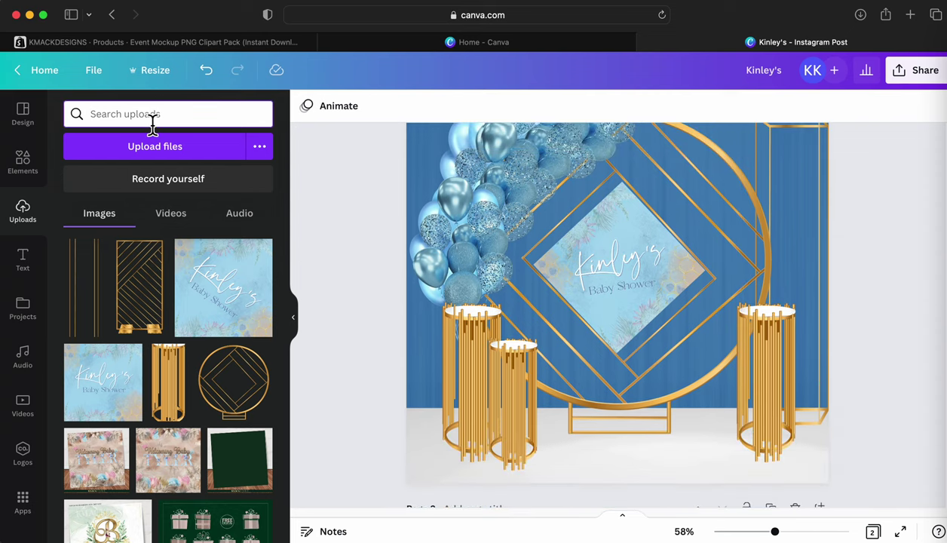
Search the Elements library for 'cake' and browse the results.
{"action": "key", "text": "Return"}
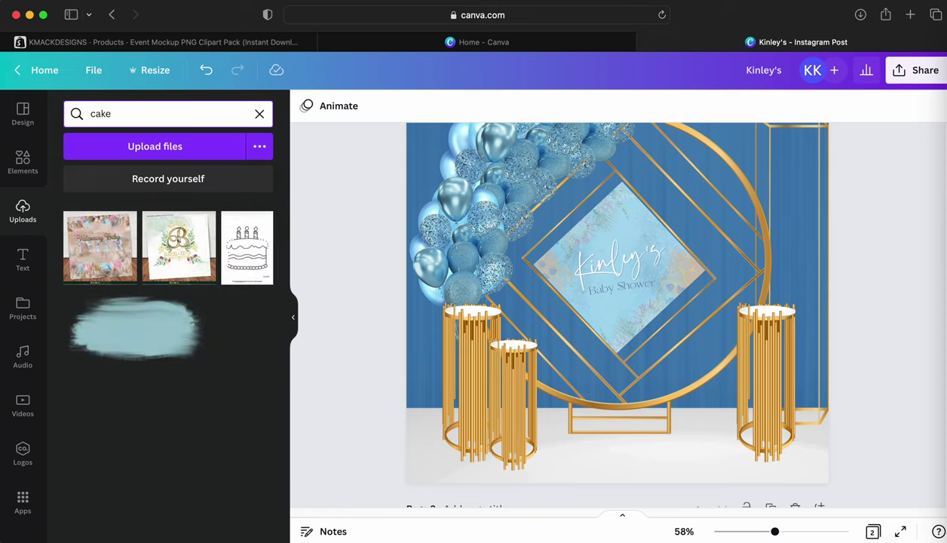
{"action": "left_click", "coordinate": [19, 169]}
{"action": "left_click", "coordinate": [137, 120]}
{"action": "type", "text": "c"}
{"action": "key", "text": "BackSpace"}
{"action": "key", "text": "BackSpace"}
{"action": "key", "text": "BackSpace"}
{"action": "key", "text": "BackSpace"}
{"action": "key", "text": "BackSpace"}
{"action": "key", "text": "BackSpace"}
{"action": "key", "text": "BackSpace"}
{"action": "key", "text": "BackSpace"}
{"action": "type", "text": "ake"}
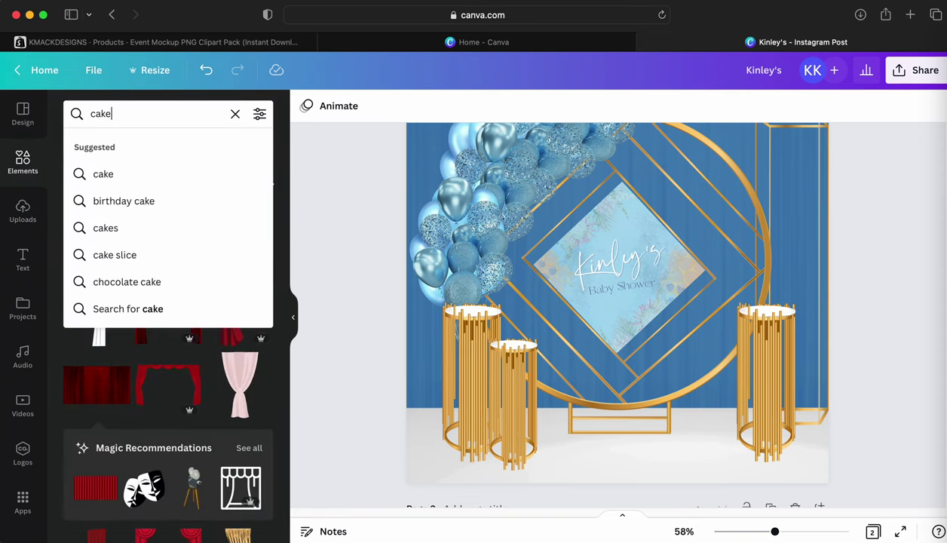
{"action": "key", "text": "Return"}
{"action": "scroll", "coordinate": [256, 387], "scroll_direction": "down", "scroll_amount": 3}
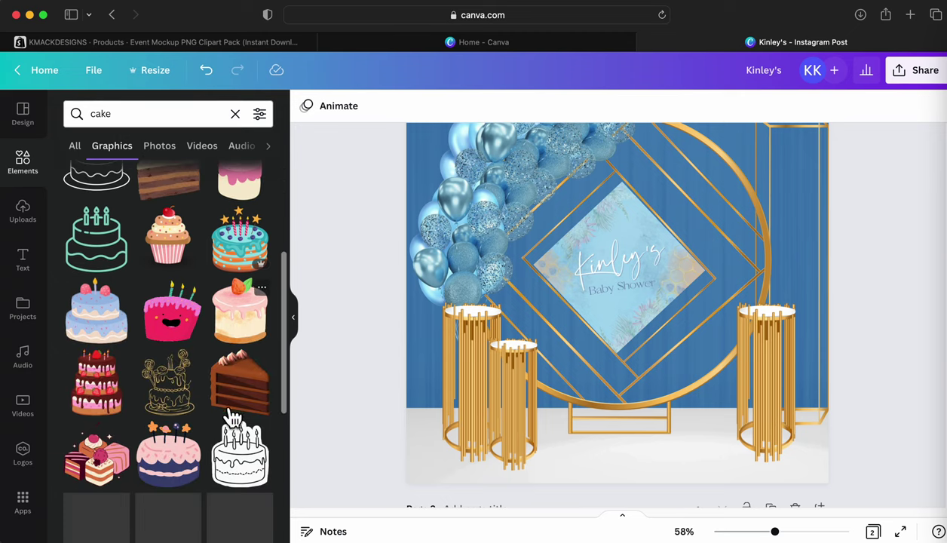
{"action": "scroll", "coordinate": [234, 433], "scroll_direction": "down", "scroll_amount": 5}
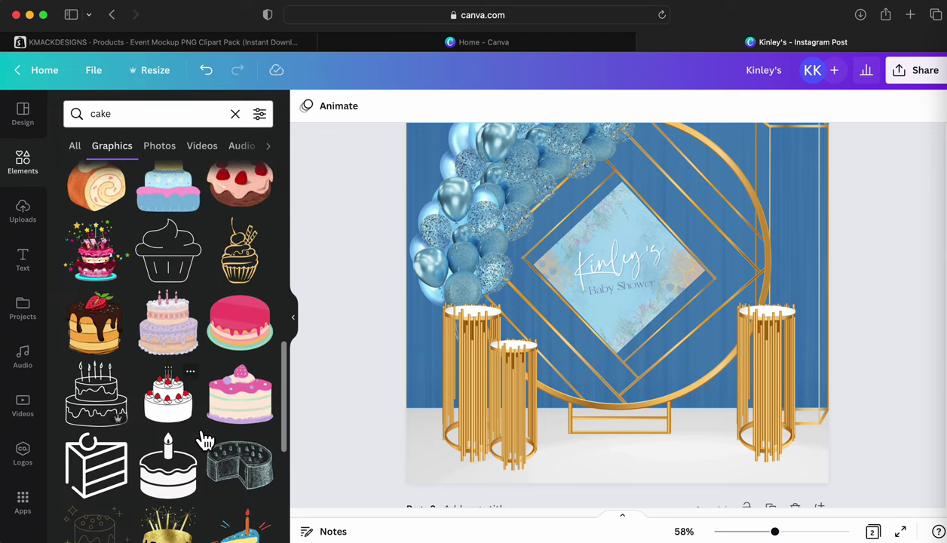
{"action": "scroll", "coordinate": [202, 440], "scroll_direction": "down", "scroll_amount": 3}
{"action": "scroll", "coordinate": [219, 467], "scroll_direction": "down", "scroll_amount": 3}
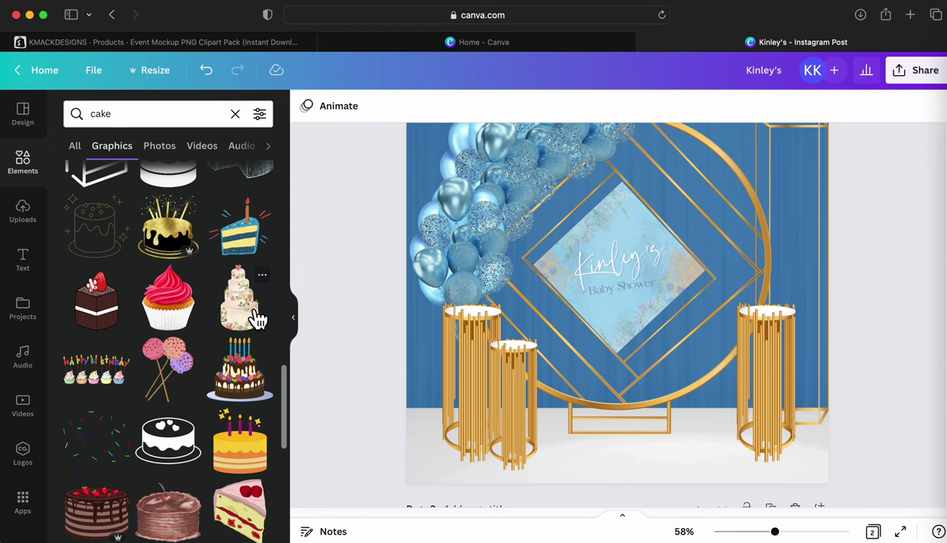
Add the floral tiered cake, shrink it, and set it on the left pedestal.
{"action": "left_click", "coordinate": [255, 317]}
{"action": "left_click_drag", "start_coordinate": [721, 438], "coordinate": [463, 293]}
{"action": "left_click_drag", "start_coordinate": [450, 234], "coordinate": [479, 287]}
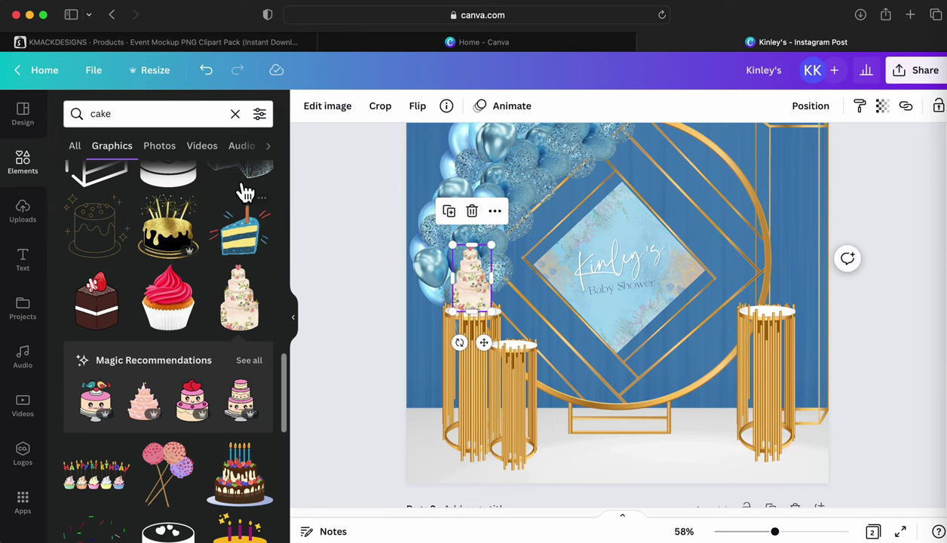
{"action": "scroll", "coordinate": [175, 213], "scroll_direction": "down", "scroll_amount": 5}
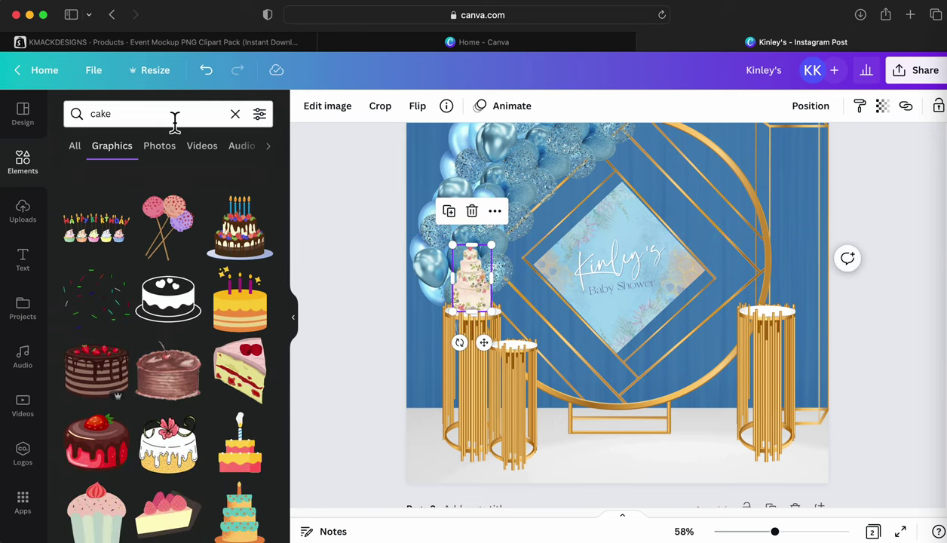
{"action": "left_click", "coordinate": [173, 117]}
Search Elements for 'cake stand' and add a shrunken blue cake stand.
{"action": "type", "text": "st"}
{"action": "left_click", "coordinate": [202, 201]}
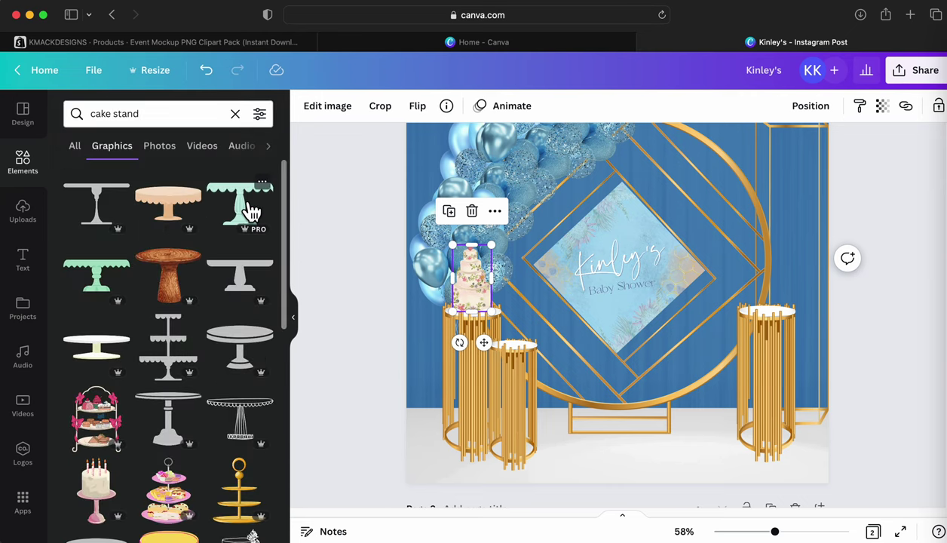
{"action": "scroll", "coordinate": [190, 408], "scroll_direction": "down", "scroll_amount": 3}
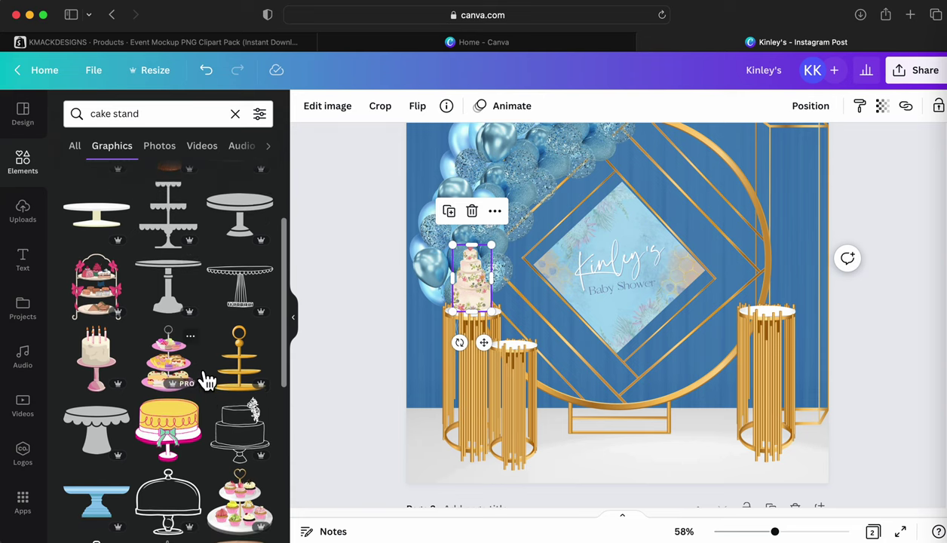
{"action": "scroll", "coordinate": [166, 366], "scroll_direction": "down", "scroll_amount": 5}
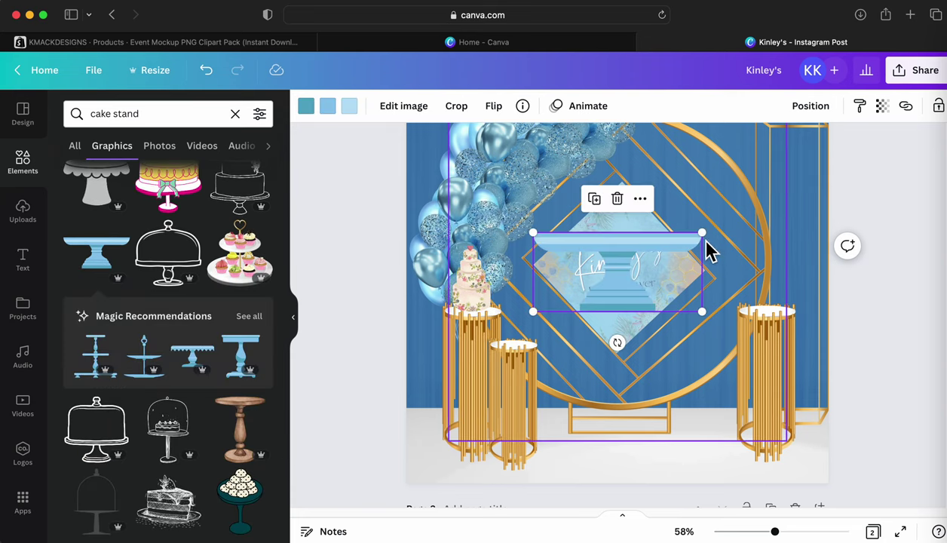
{"action": "left_click_drag", "start_coordinate": [704, 249], "coordinate": [640, 281]}
{"action": "key", "text": "super+z"}
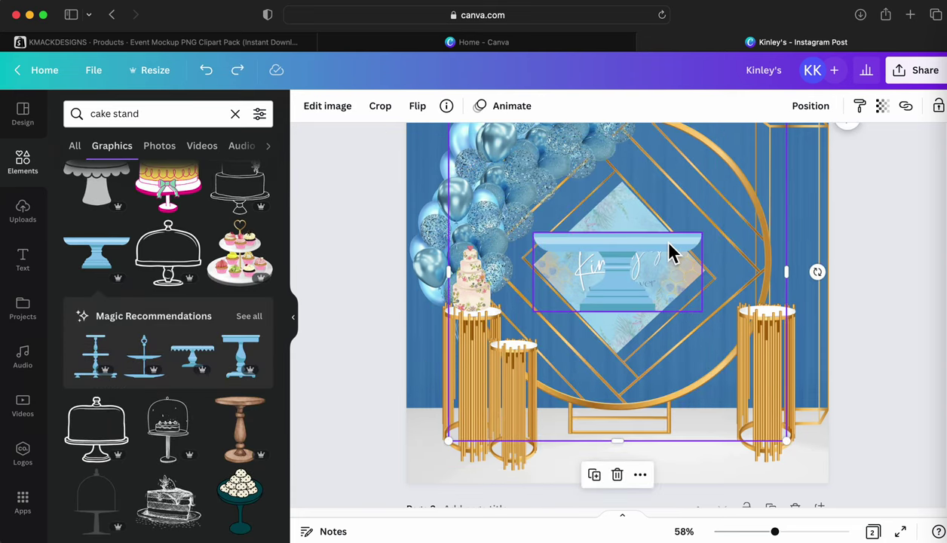
{"action": "left_click", "coordinate": [670, 250]}
{"action": "left_click_drag", "start_coordinate": [703, 243], "coordinate": [515, 355]}
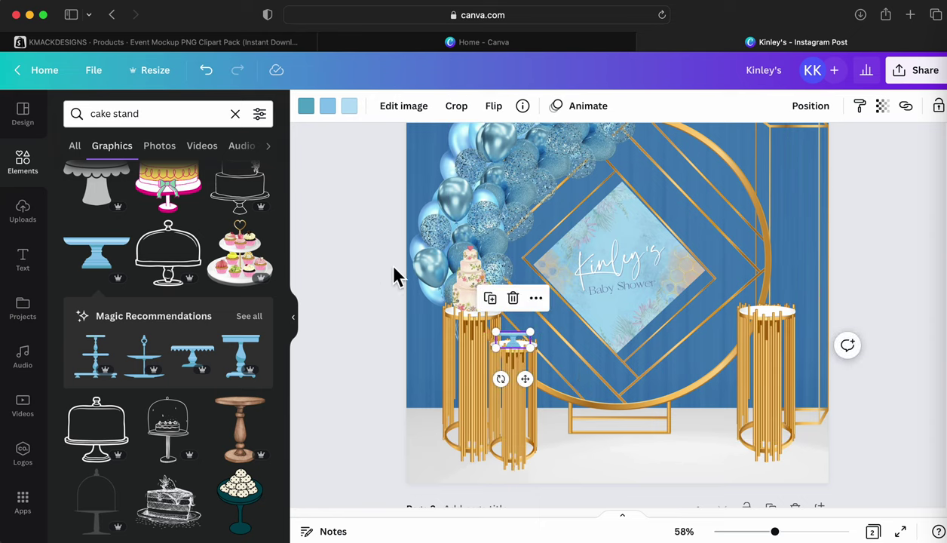
Put the floral cake on the right pedestal and blue stands on the short and left pedestals.
{"action": "left_click_drag", "start_coordinate": [482, 273], "coordinate": [781, 276]}
{"action": "left_click_drag", "start_coordinate": [529, 348], "coordinate": [528, 375]}
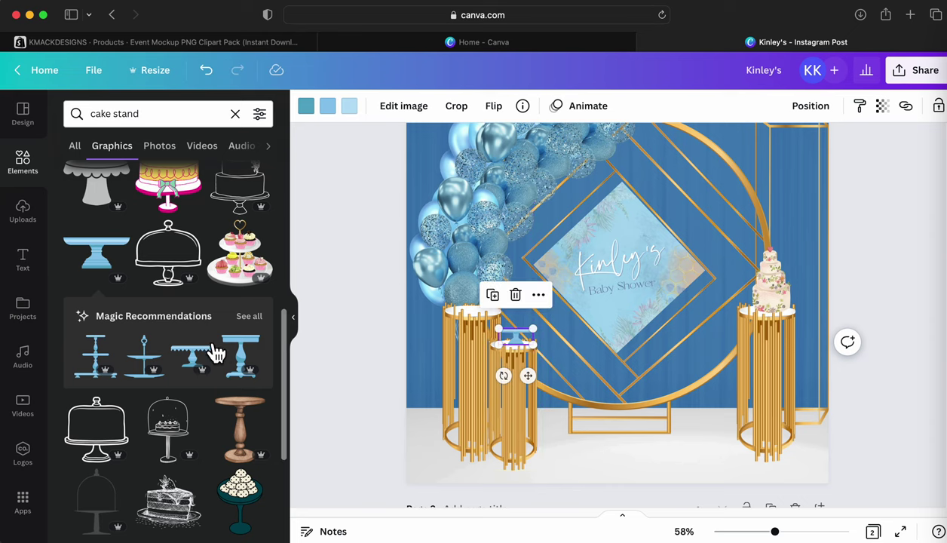
{"action": "left_click", "coordinate": [165, 365]}
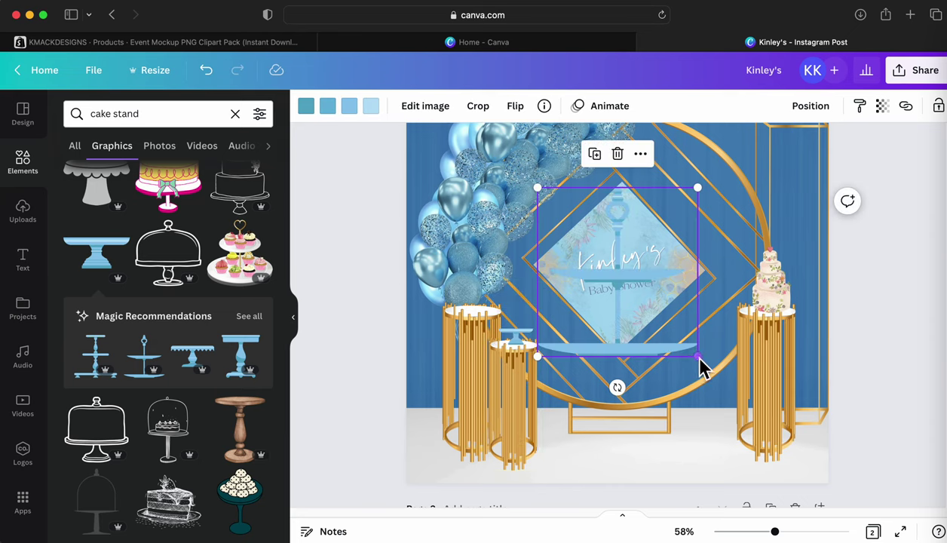
{"action": "left_click_drag", "start_coordinate": [698, 355], "coordinate": [591, 293]}
{"action": "left_click_drag", "start_coordinate": [587, 249], "coordinate": [494, 291]}
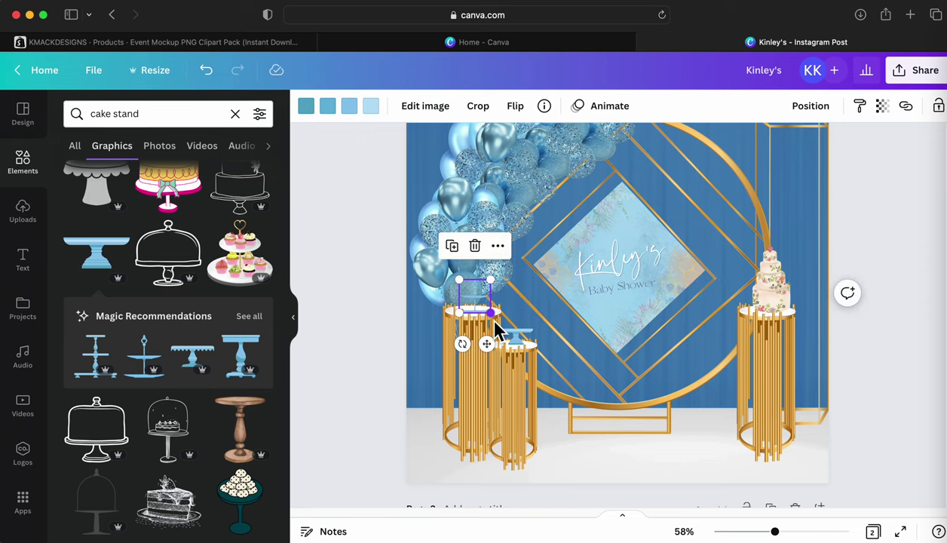
{"action": "key", "text": "Escape"}
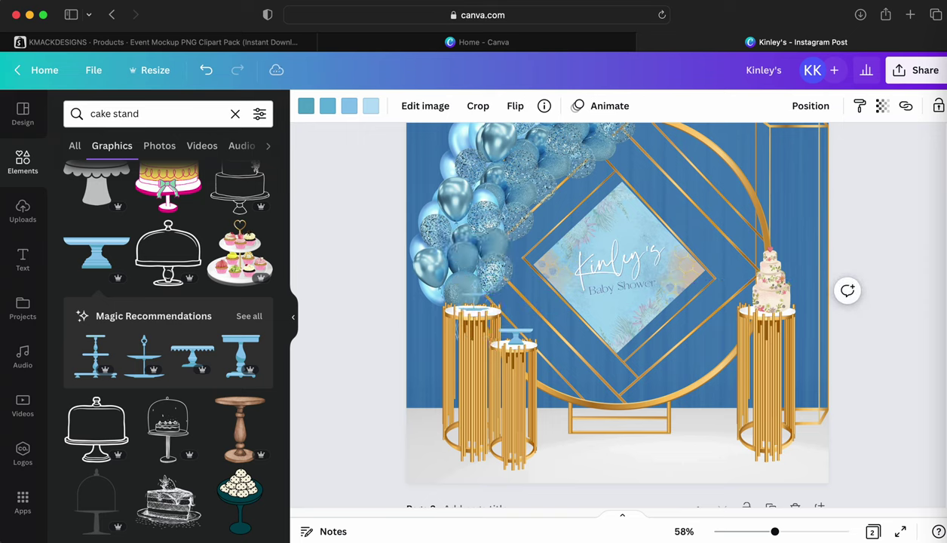
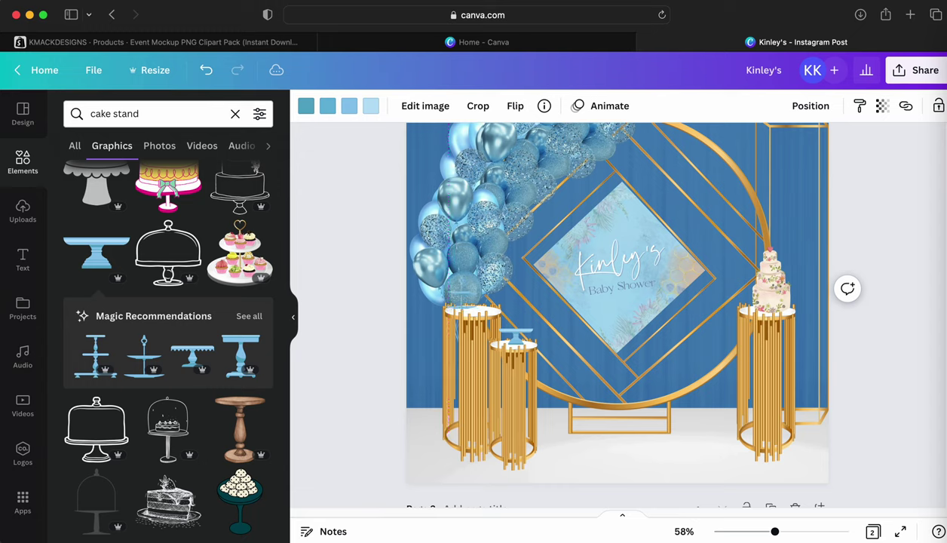
Shrink the blue stand to fit the top of the left pedestal.
{"action": "left_click", "coordinate": [464, 292]}
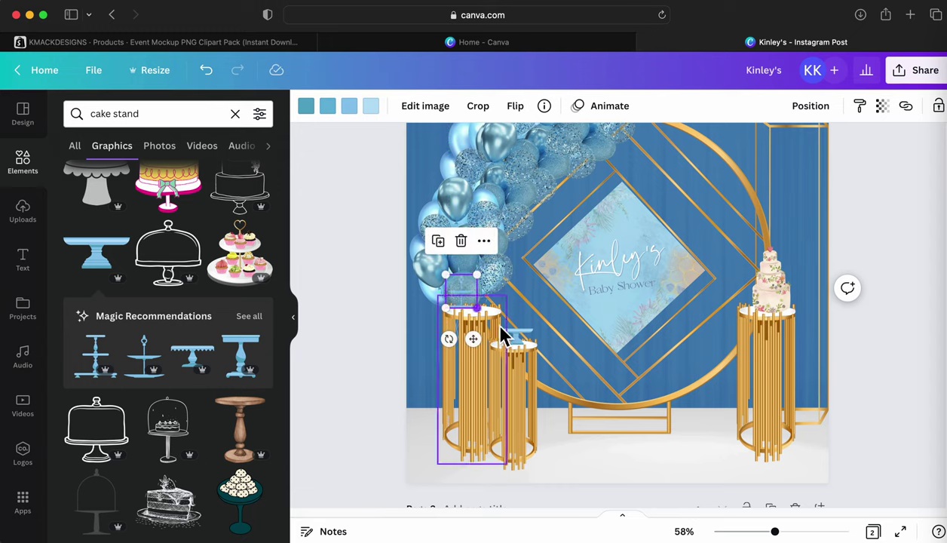
{"action": "left_click_drag", "start_coordinate": [490, 316], "coordinate": [486, 306]}
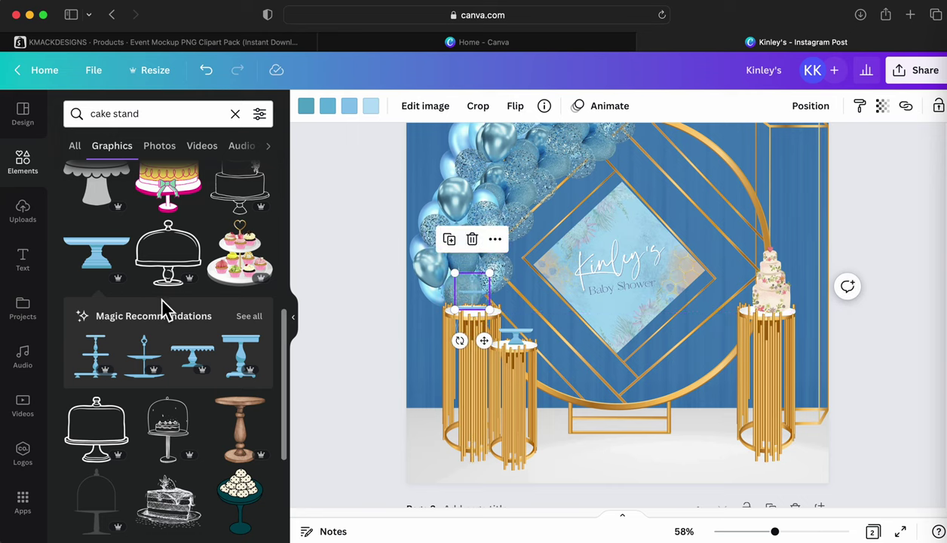
{"action": "scroll", "coordinate": [186, 338], "scroll_direction": "down", "scroll_amount": 10}
{"action": "scroll", "coordinate": [211, 385], "scroll_direction": "down", "scroll_amount": 3}
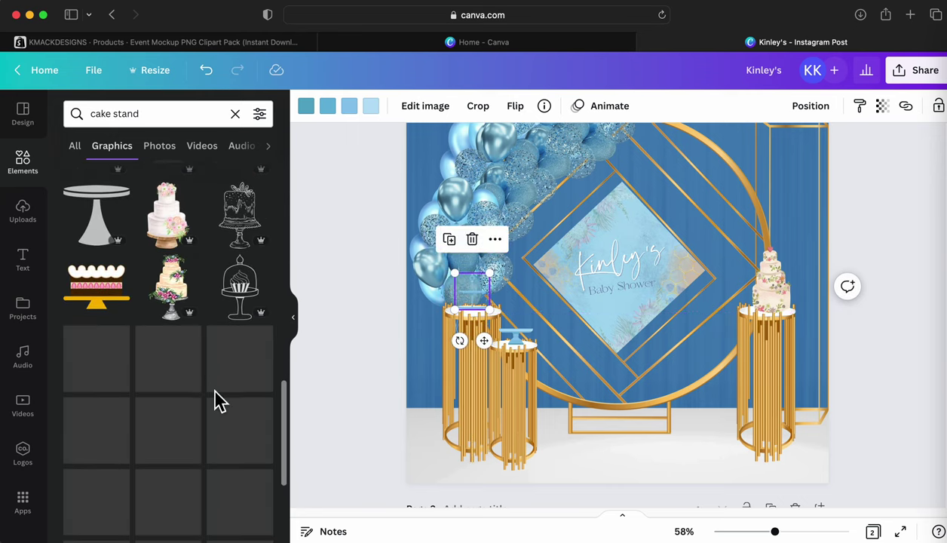
{"action": "scroll", "coordinate": [261, 423], "scroll_direction": "up", "scroll_amount": 2}
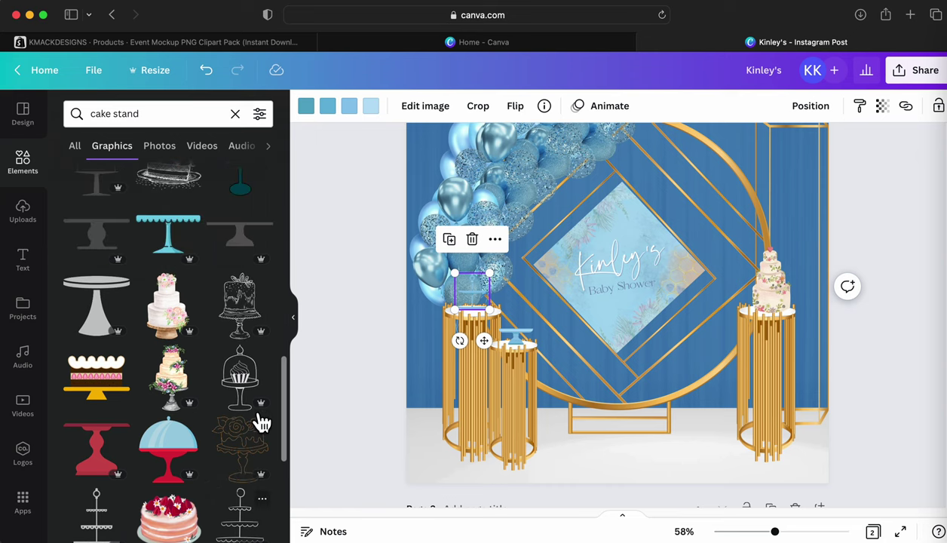
Add the floral tiered cake and delete the small cake on the right pedestal.
{"action": "left_click", "coordinate": [188, 385]}
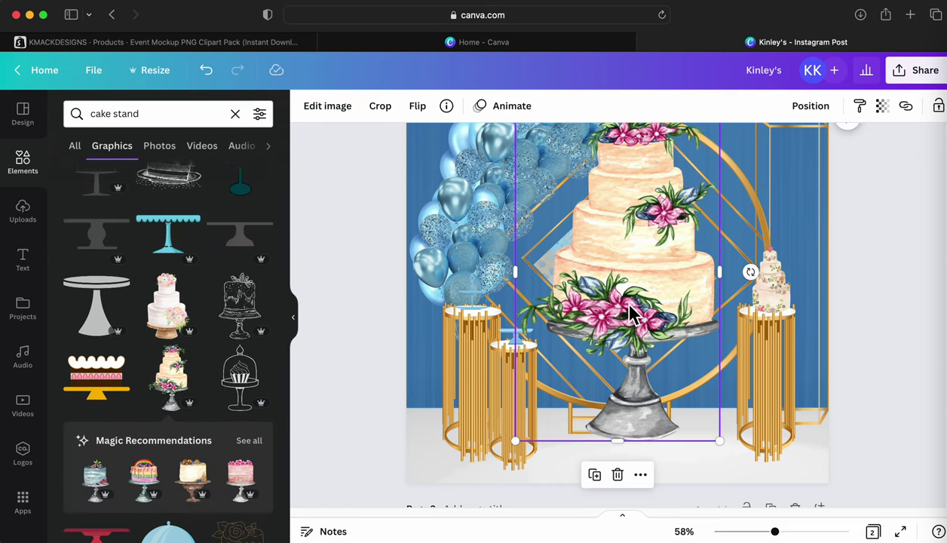
{"action": "scroll", "coordinate": [211, 416], "scroll_direction": "down", "scroll_amount": 1}
{"action": "left_click", "coordinate": [779, 287]}
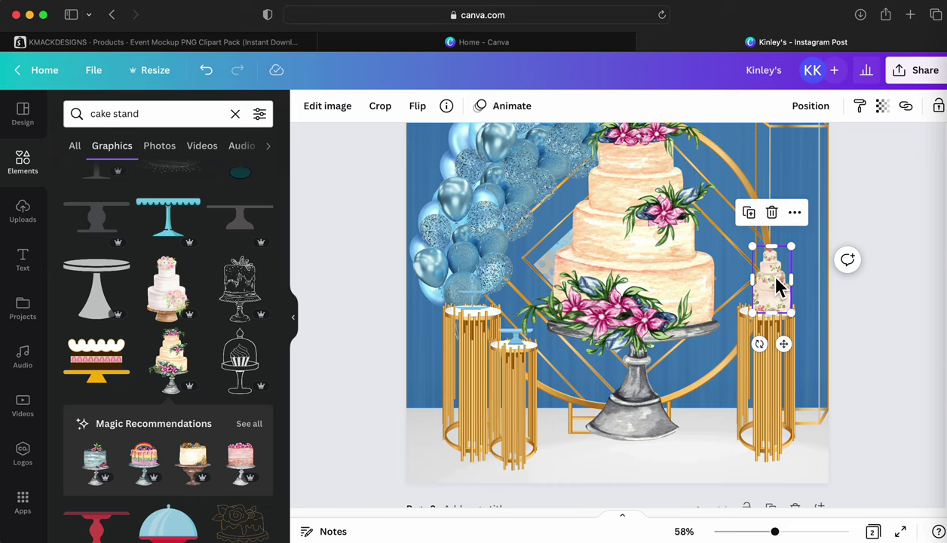
{"action": "key", "text": "Delete"}
Add the chocolate drip cake from all recommendations and delete the large centre cake.
{"action": "left_click", "coordinate": [249, 423]}
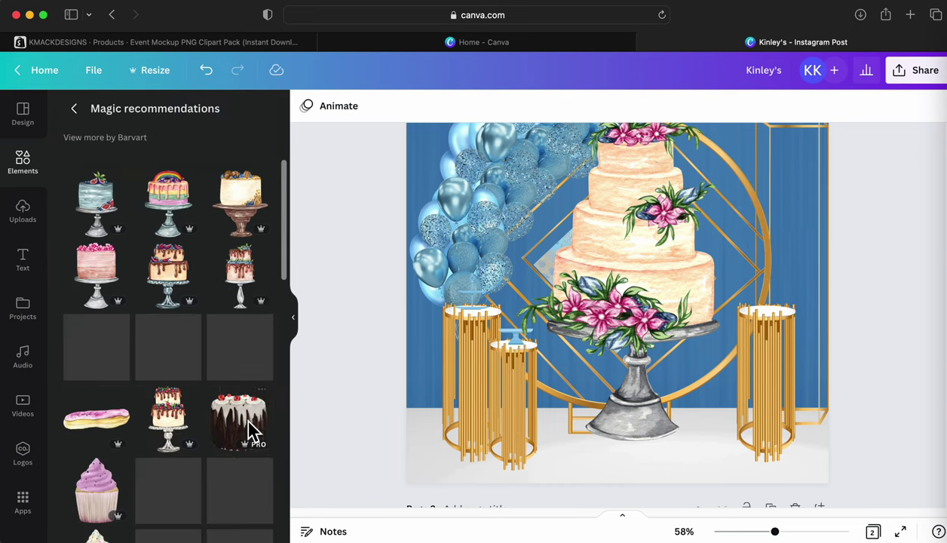
{"action": "scroll", "coordinate": [229, 381], "scroll_direction": "down", "scroll_amount": 1}
{"action": "left_click", "coordinate": [258, 279]}
{"action": "left_click_drag", "start_coordinate": [628, 271], "coordinate": [792, 279]}
{"action": "left_click", "coordinate": [615, 285]}
{"action": "key", "text": "Delete"}
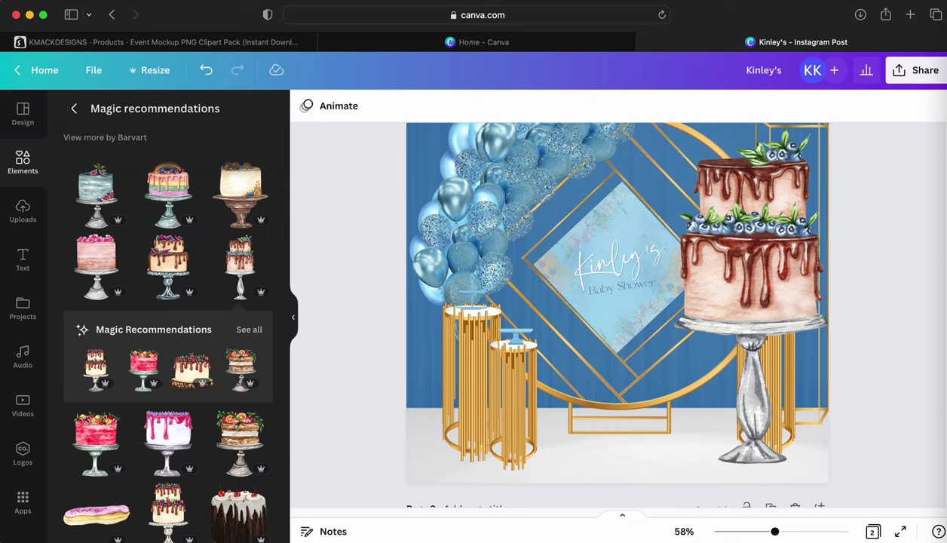
Shrink the chocolate drip cake and set it on top of the right gold pedestal.
{"action": "scroll", "coordinate": [219, 409], "scroll_direction": "down", "scroll_amount": 1}
{"action": "scroll", "coordinate": [233, 427], "scroll_direction": "down", "scroll_amount": 15}
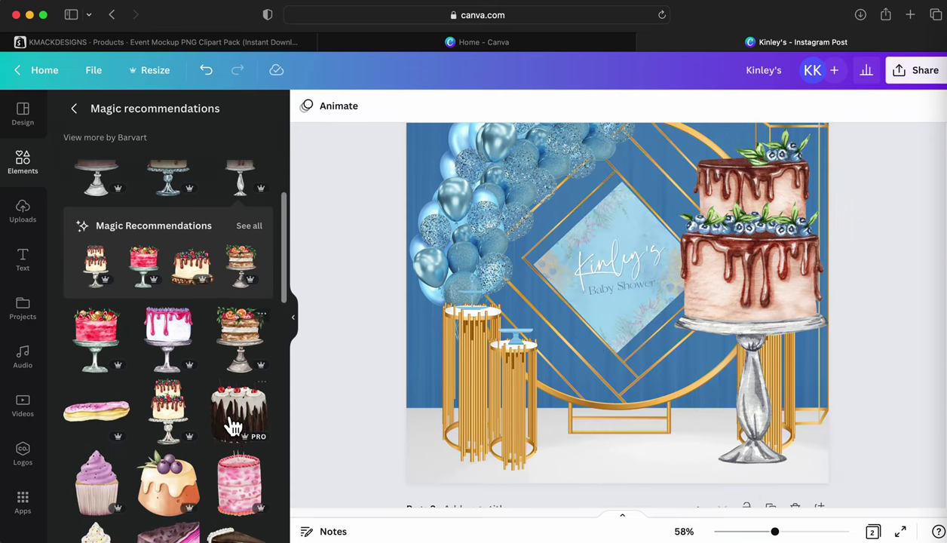
{"action": "scroll", "coordinate": [232, 428], "scroll_direction": "down", "scroll_amount": 3}
{"action": "scroll", "coordinate": [234, 429], "scroll_direction": "up", "scroll_amount": 12}
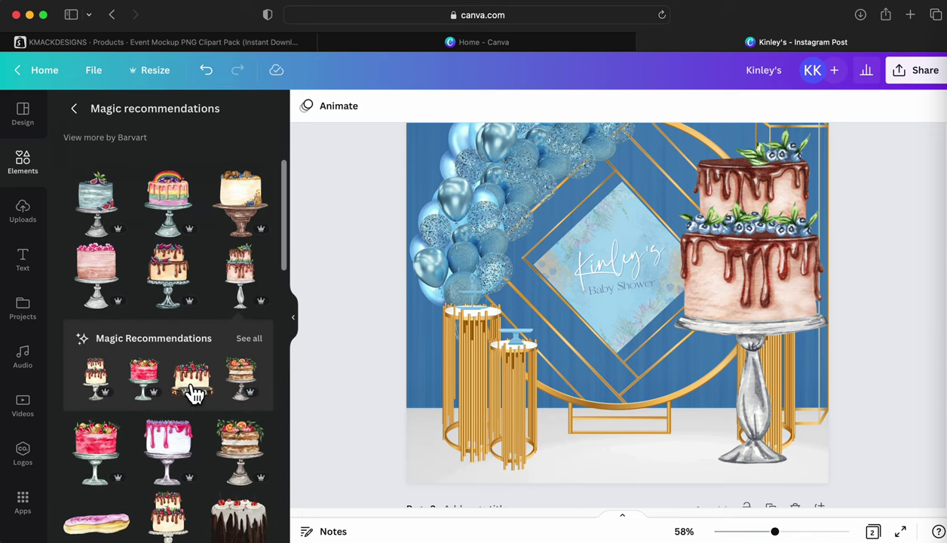
{"action": "left_click", "coordinate": [809, 462]}
{"action": "left_click_drag", "start_coordinate": [828, 465], "coordinate": [683, 277]}
{"action": "left_click_drag", "start_coordinate": [694, 193], "coordinate": [758, 249]}
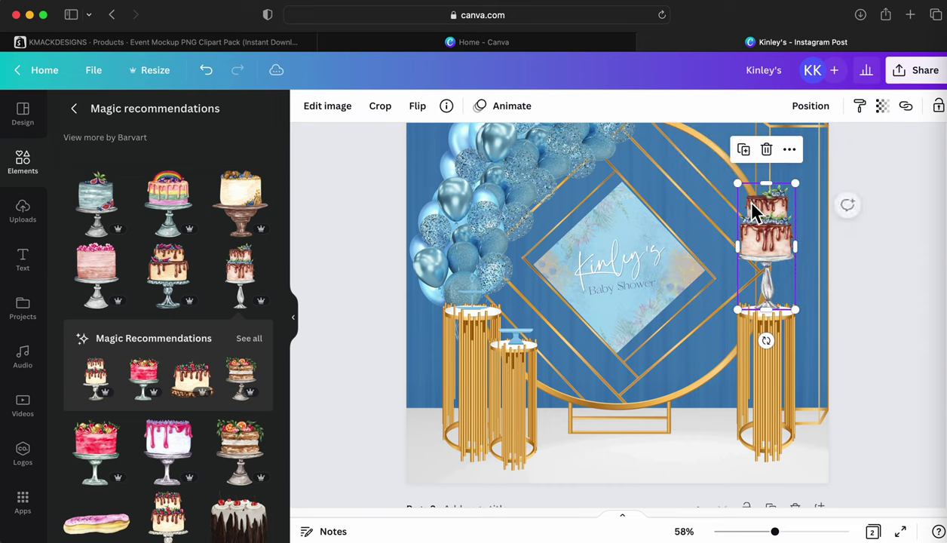
{"action": "left_click_drag", "start_coordinate": [738, 184], "coordinate": [774, 249]}
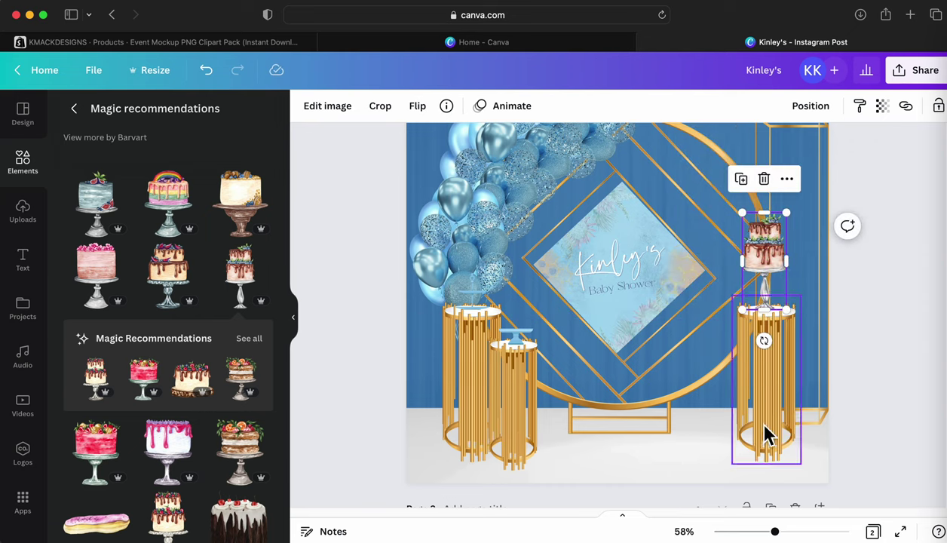
Add a second recommended cake, undo its frame drop, then delete it.
{"action": "left_click", "coordinate": [253, 208]}
{"action": "left_click_drag", "start_coordinate": [422, 317], "coordinate": [656, 343]}
{"action": "key", "text": "super+z"}
{"action": "left_click", "coordinate": [758, 177]}
{"action": "left_click_drag", "start_coordinate": [775, 159], "coordinate": [516, 318]}
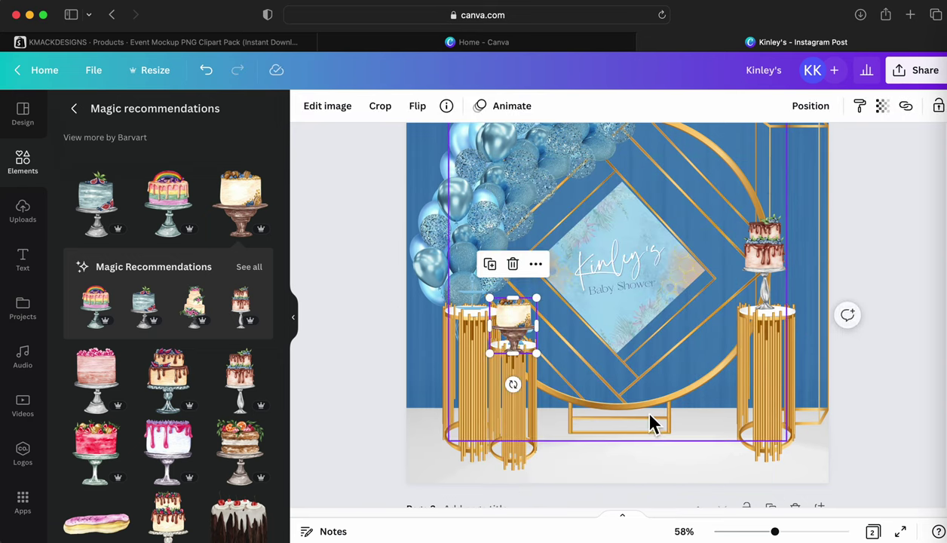
{"action": "key", "text": "Delete"}
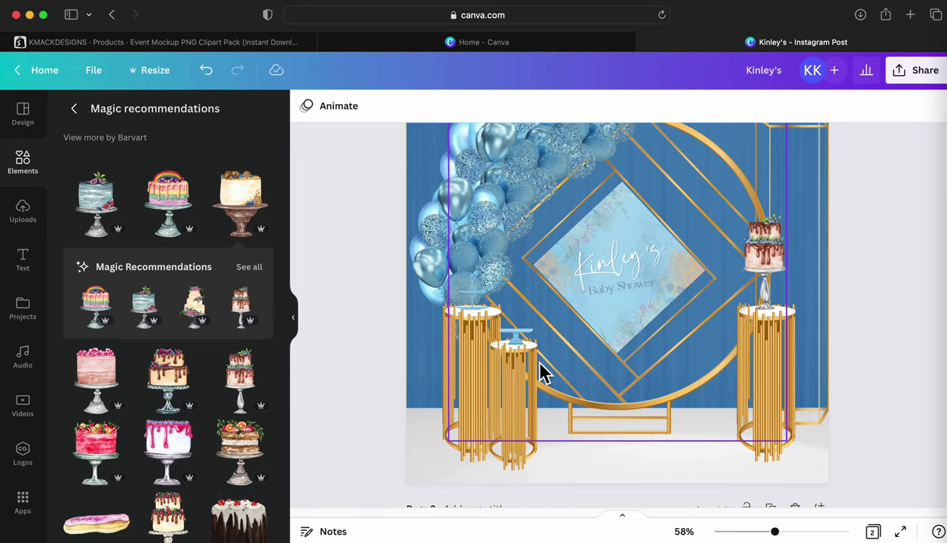
Move the chocolate cake above the shorter left pedestal and zoom to 133%.
{"action": "left_click_drag", "start_coordinate": [771, 270], "coordinate": [780, 311]}
{"action": "left_click_drag", "start_coordinate": [490, 332], "coordinate": [532, 306]}
{"action": "left_click_drag", "start_coordinate": [544, 251], "coordinate": [523, 310]}
{"action": "left_click_drag", "start_coordinate": [775, 532], "coordinate": [803, 532]}
{"action": "left_click_drag", "start_coordinate": [751, 519], "coordinate": [724, 520]}
{"action": "left_click_drag", "start_coordinate": [424, 381], "coordinate": [428, 326]}
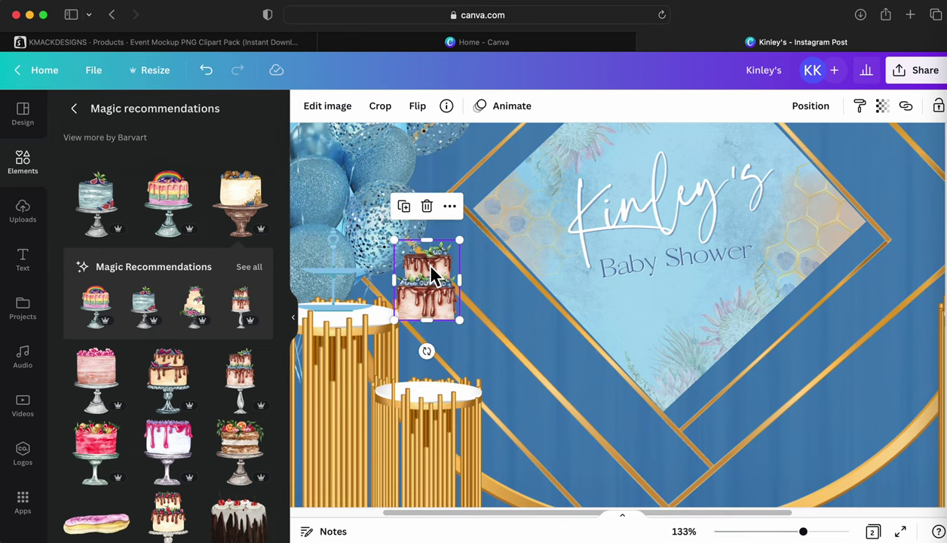
Lower the cropped cake onto the shorter pedestal and move the blue stand beneath it.
{"action": "left_click_drag", "start_coordinate": [433, 271], "coordinate": [438, 306]}
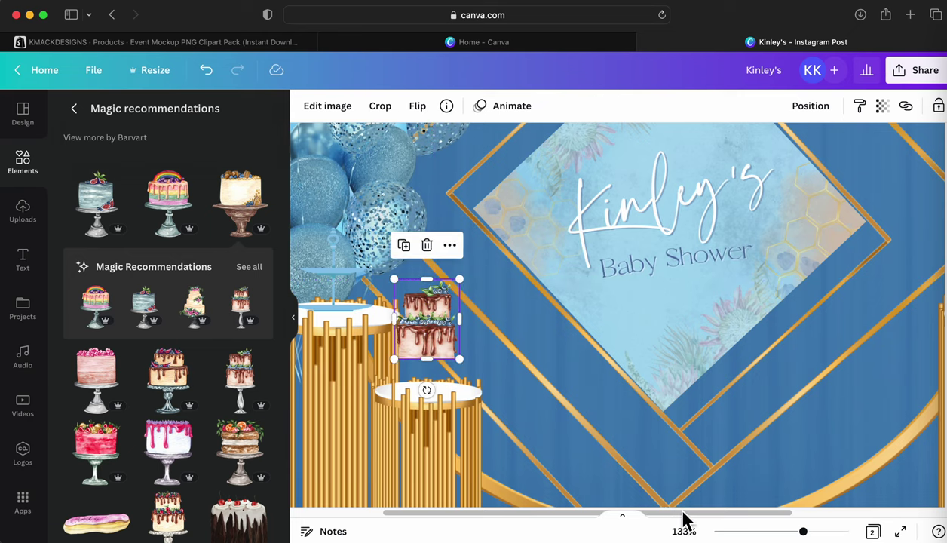
{"action": "left_click_drag", "start_coordinate": [683, 518], "coordinate": [688, 519]}
{"action": "mouse_move", "coordinate": [420, 370]}
{"action": "left_mouse_down"}
{"action": "mouse_move", "coordinate": [423, 380]}
{"action": "mouse_move", "coordinate": [422, 372]}
{"action": "left_mouse_up"}
{"action": "scroll", "coordinate": [728, 519], "scroll_direction": "right", "scroll_amount": 1}
{"action": "left_click_drag", "start_coordinate": [728, 518], "coordinate": [804, 521]}
{"action": "left_click", "coordinate": [924, 294]}
{"action": "left_click", "coordinate": [928, 294]}
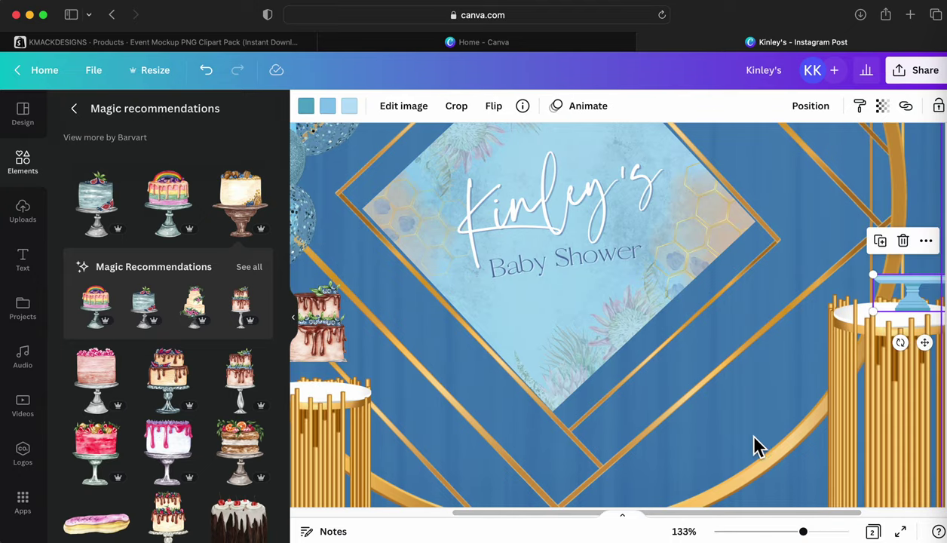
{"action": "left_click_drag", "start_coordinate": [716, 519], "coordinate": [609, 513]}
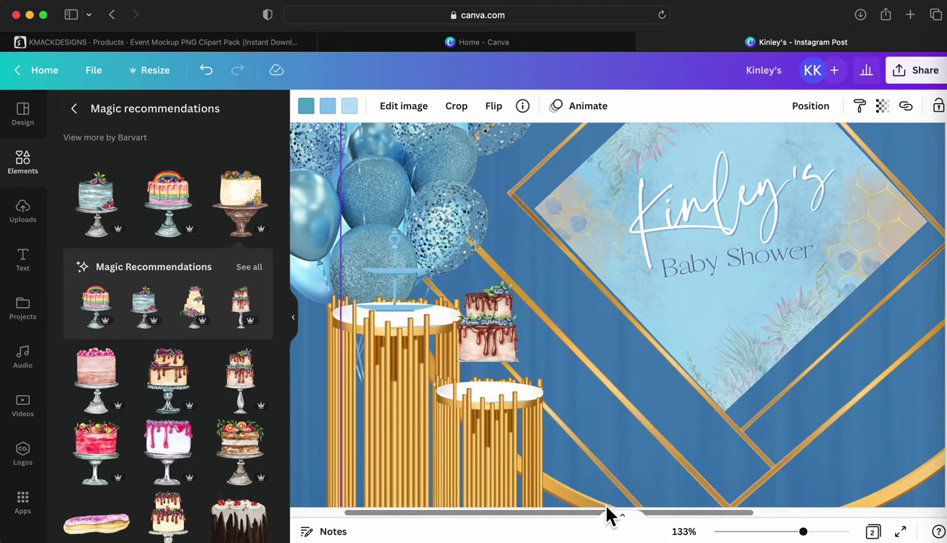
{"action": "left_click_drag", "start_coordinate": [620, 320], "coordinate": [500, 377]}
Enlarge the cake on the blue stand, then lift cake and stand together slightly.
{"action": "left_click", "coordinate": [505, 324]}
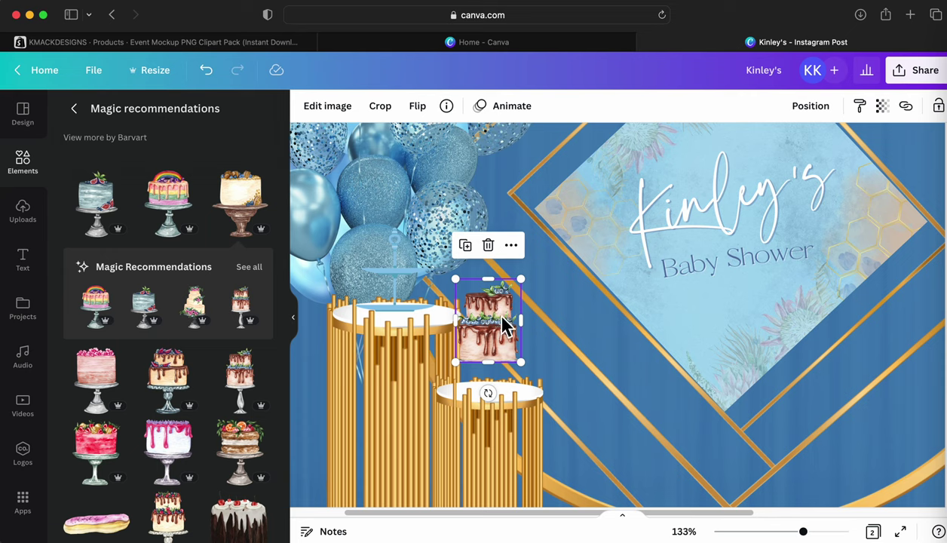
{"action": "left_click_drag", "start_coordinate": [525, 279], "coordinate": [542, 271]}
{"action": "left_click_drag", "start_coordinate": [513, 313], "coordinate": [513, 317]}
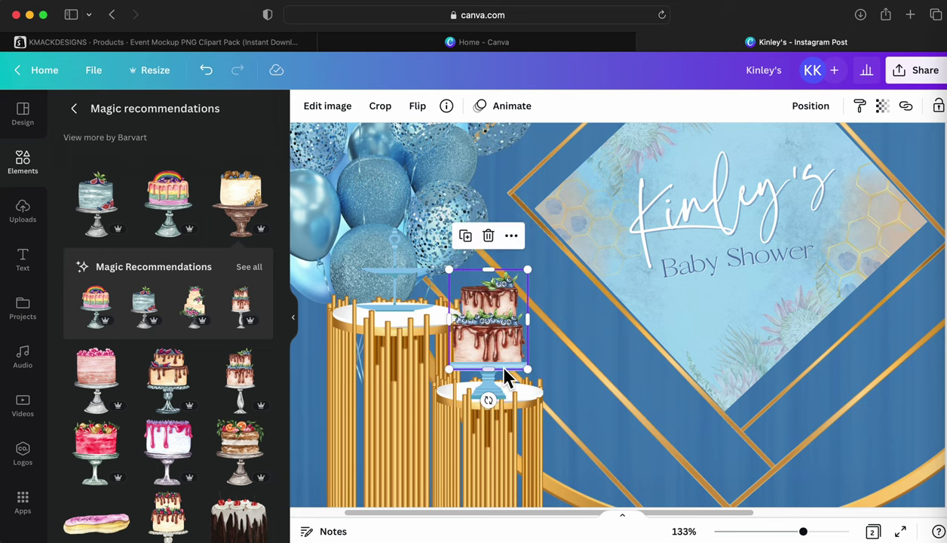
{"action": "left_click", "coordinate": [496, 371]}
{"action": "left_click", "coordinate": [501, 305], "text": "shift"}
{"action": "left_click_drag", "start_coordinate": [501, 302], "coordinate": [503, 298]}
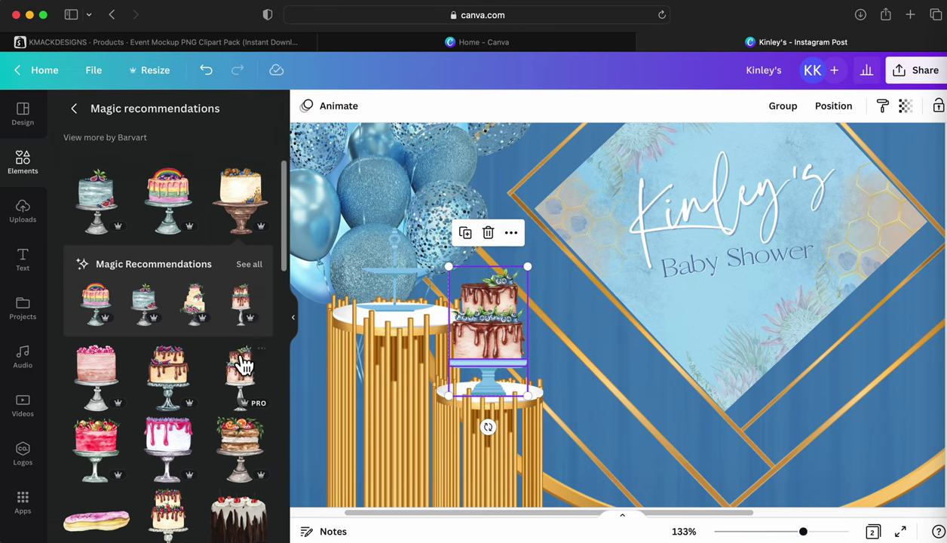
{"action": "scroll", "coordinate": [189, 287], "scroll_direction": "down", "scroll_amount": 3}
{"action": "left_click", "coordinate": [74, 108]}
Search Elements for 'cupcakes' and browse the results.
{"action": "left_click", "coordinate": [140, 120]}
{"action": "double_click", "coordinate": [140, 121]}
{"action": "type", "text": "\\\\\\\\\\"}
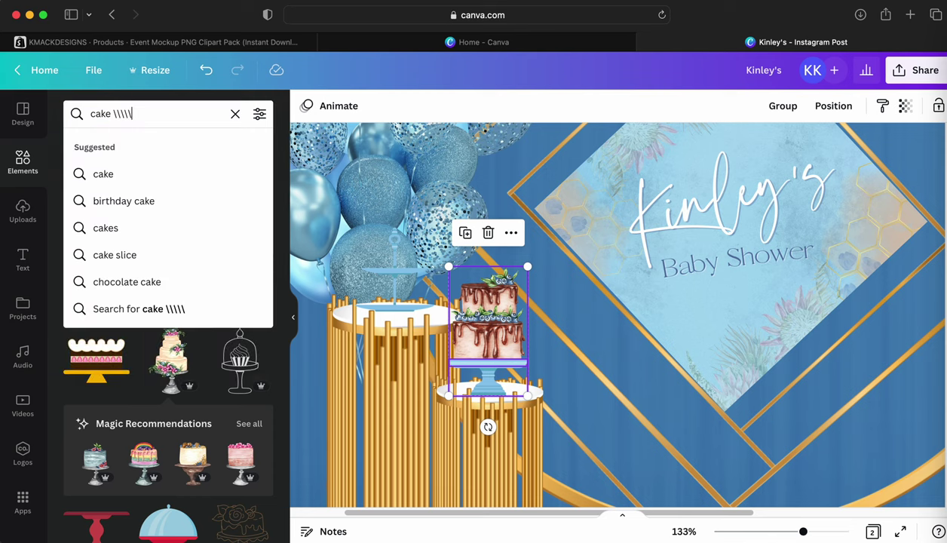
{"action": "type", "text": "cupa"}
{"action": "type", "text": "ak"}
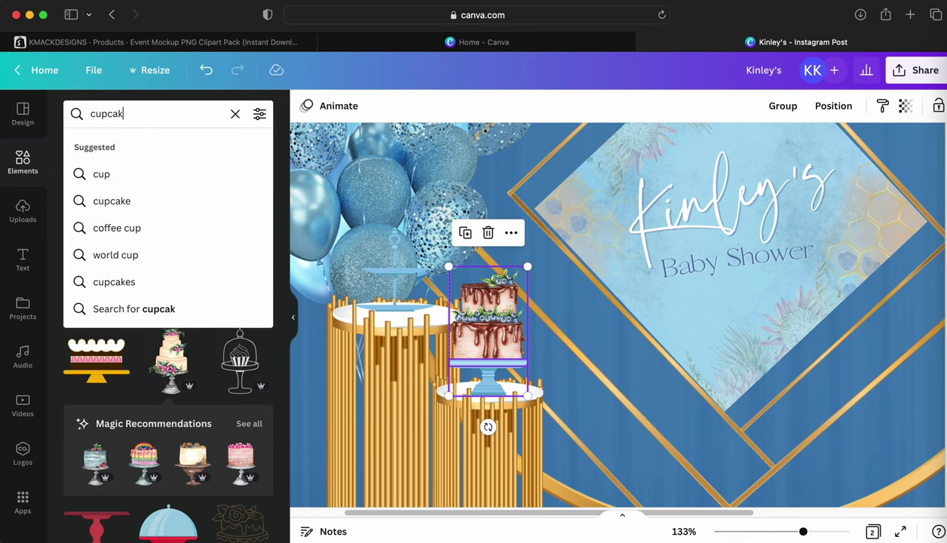
{"action": "type", "text": "es"}
{"action": "key", "text": "Return"}
{"action": "scroll", "coordinate": [220, 380], "scroll_direction": "down", "scroll_amount": 5}
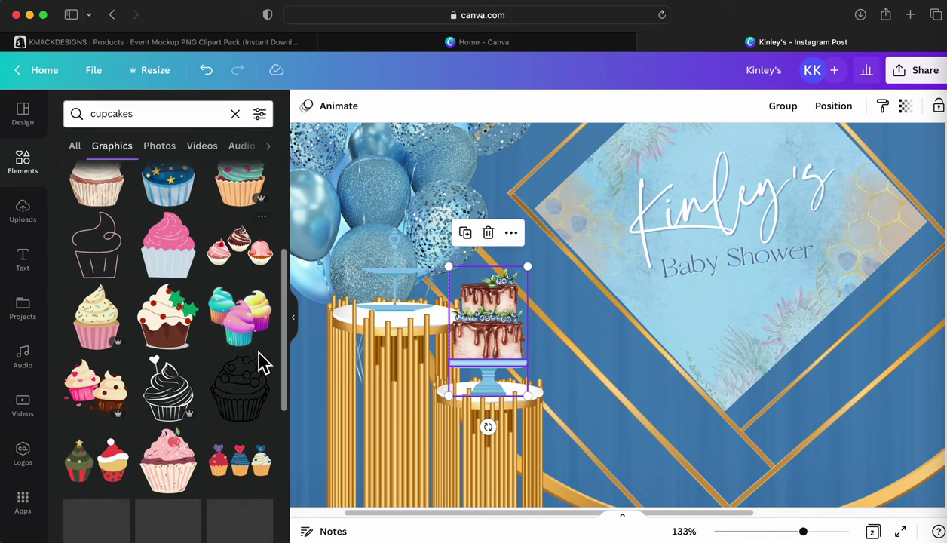
{"action": "scroll", "coordinate": [259, 362], "scroll_direction": "down", "scroll_amount": 10}
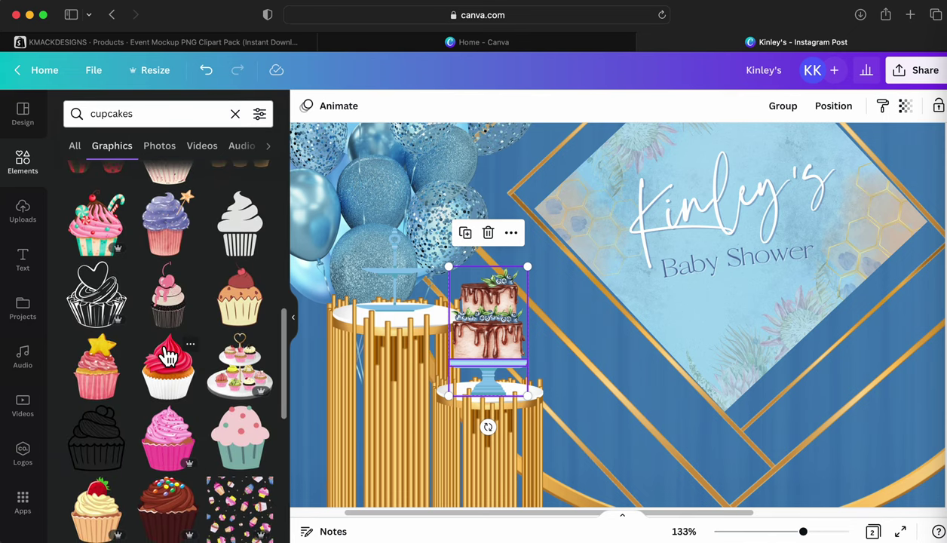
{"action": "scroll", "coordinate": [263, 412], "scroll_direction": "down", "scroll_amount": 10}
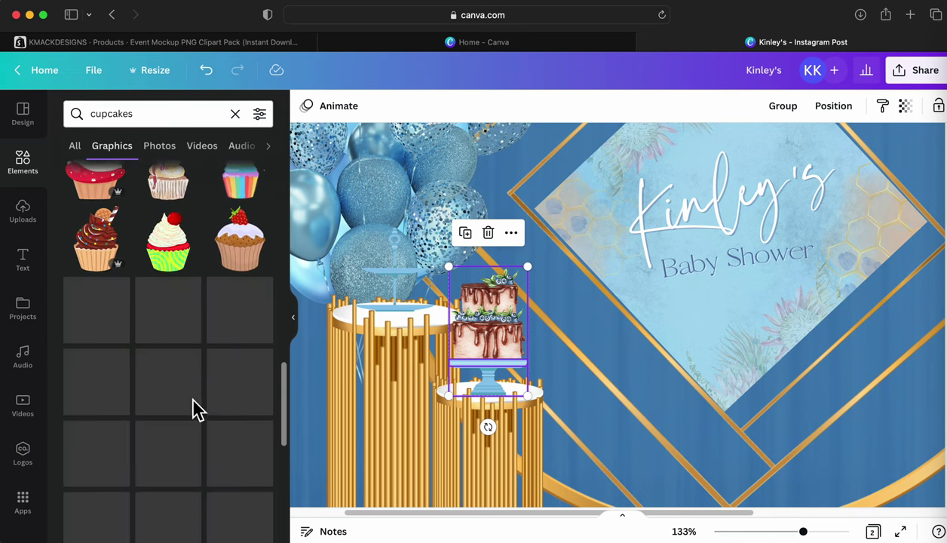
{"action": "scroll", "coordinate": [193, 407], "scroll_direction": "up", "scroll_amount": 2}
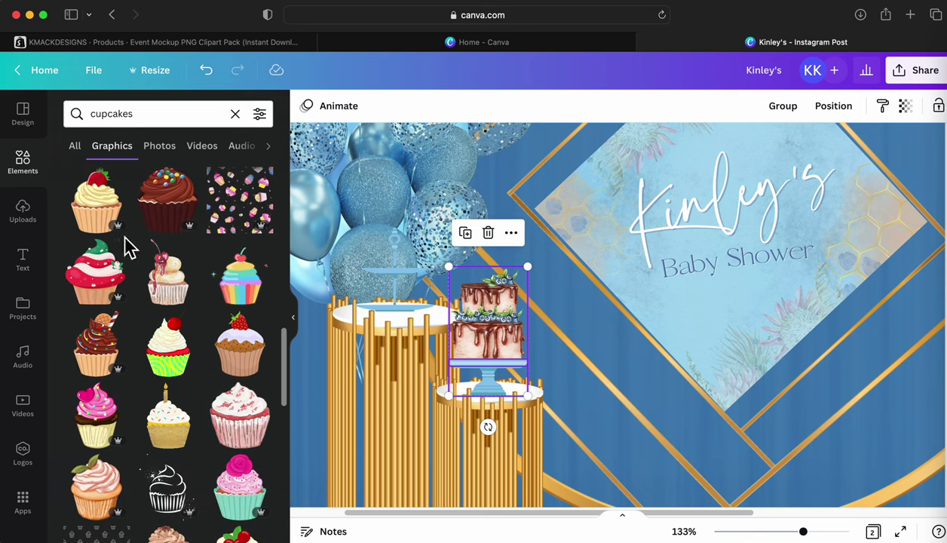
{"action": "scroll", "coordinate": [232, 355], "scroll_direction": "down", "scroll_amount": 10}
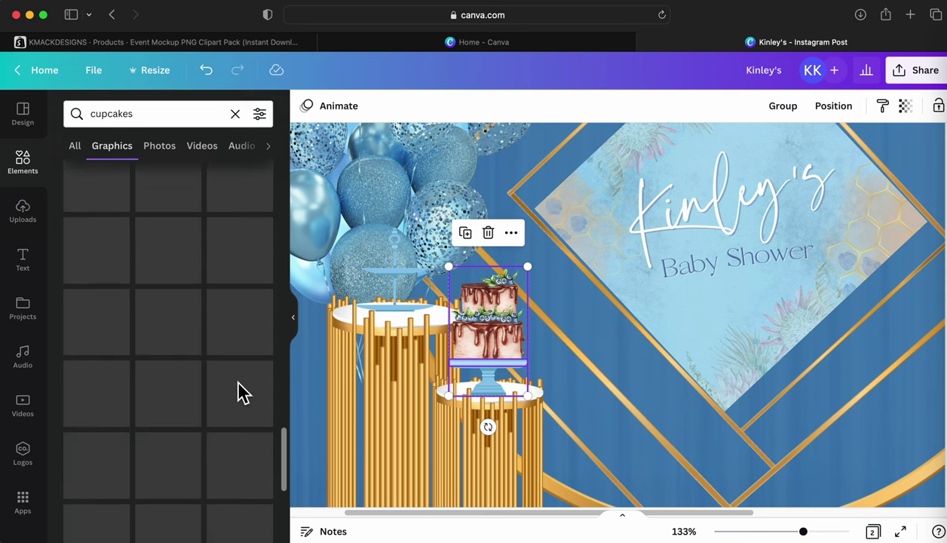
Zoom out to 47% so the whole backdrop page is visible.
{"action": "left_click", "coordinate": [755, 532]}
{"action": "left_click", "coordinate": [768, 532]}
{"action": "scroll", "coordinate": [788, 385], "scroll_direction": "up", "scroll_amount": 3}
{"action": "left_click", "coordinate": [875, 345]}
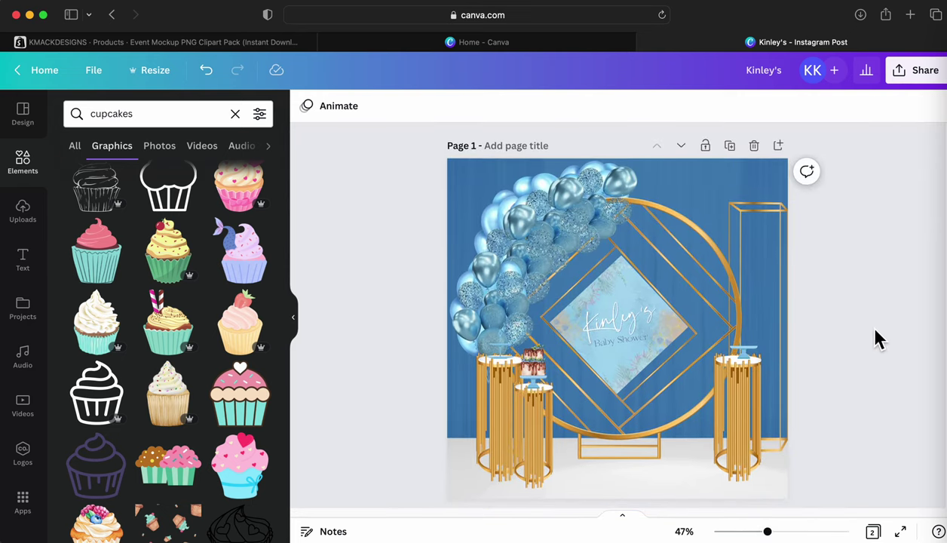
{"action": "scroll", "coordinate": [877, 342], "scroll_direction": "down", "scroll_amount": 1}
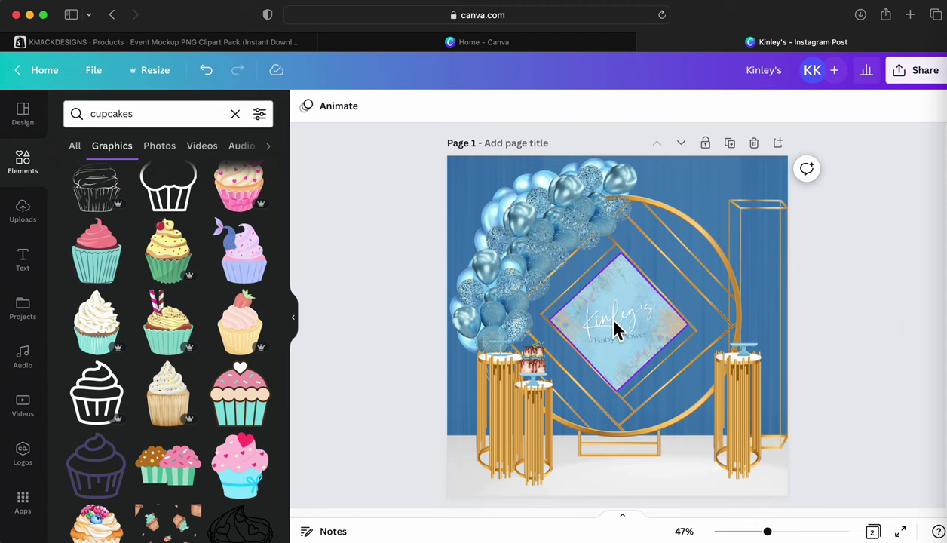
{"action": "left_click", "coordinate": [687, 260]}
{"action": "left_click", "coordinate": [784, 247]}
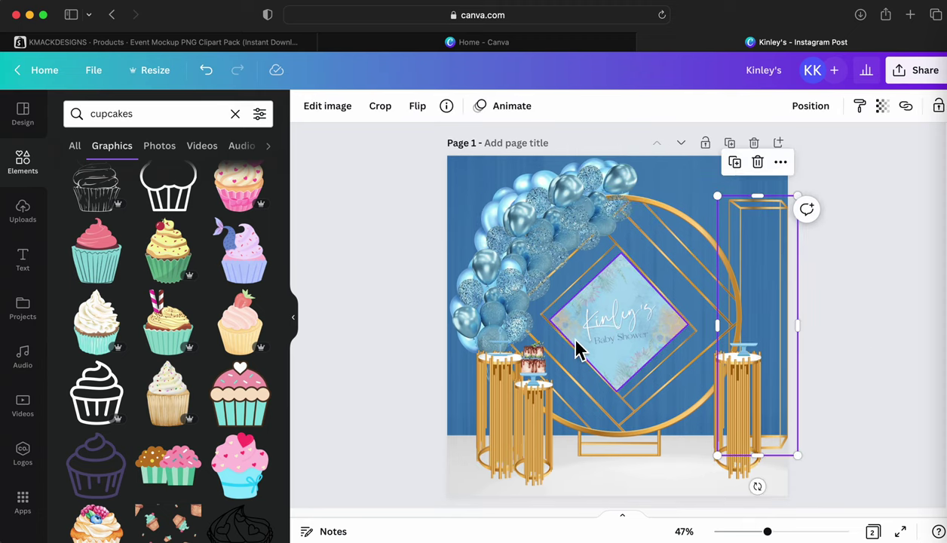
{"action": "left_click", "coordinate": [160, 113]}
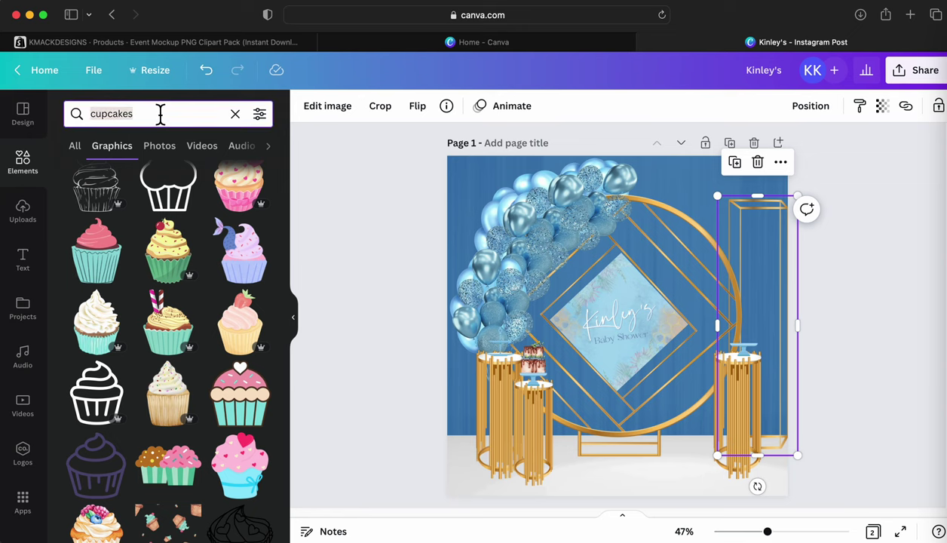
Search Elements for 'couch', correcting the mistyped search terms.
{"action": "type", "text": "velv"}
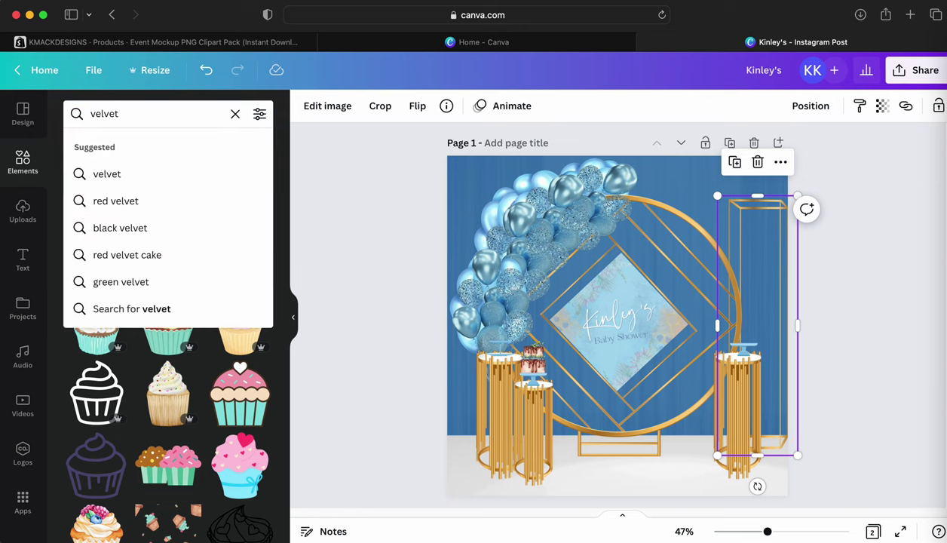
{"action": "type", "text": "et"}
{"action": "key", "text": "BackSpace"}
{"action": "key", "text": "BackSpace"}
{"action": "key", "text": "BackSpace"}
{"action": "key", "text": "BackSpace"}
{"action": "key", "text": "BackSpace"}
{"action": "key", "text": "BackSpace"}
{"action": "type", "text": "ouch"}
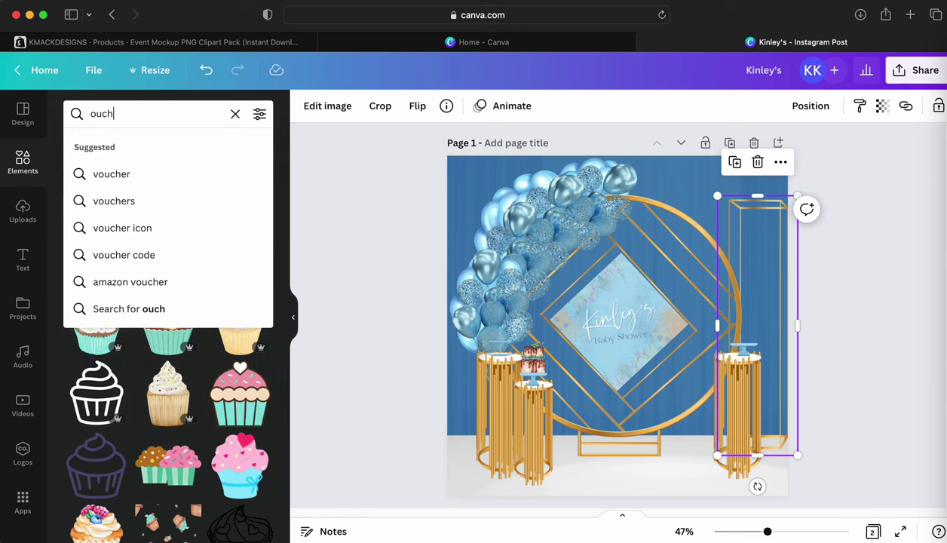
{"action": "key", "text": "Return"}
{"action": "left_click", "coordinate": [138, 119]}
{"action": "type", "text": "couch"}
{"action": "key", "text": "Return"}
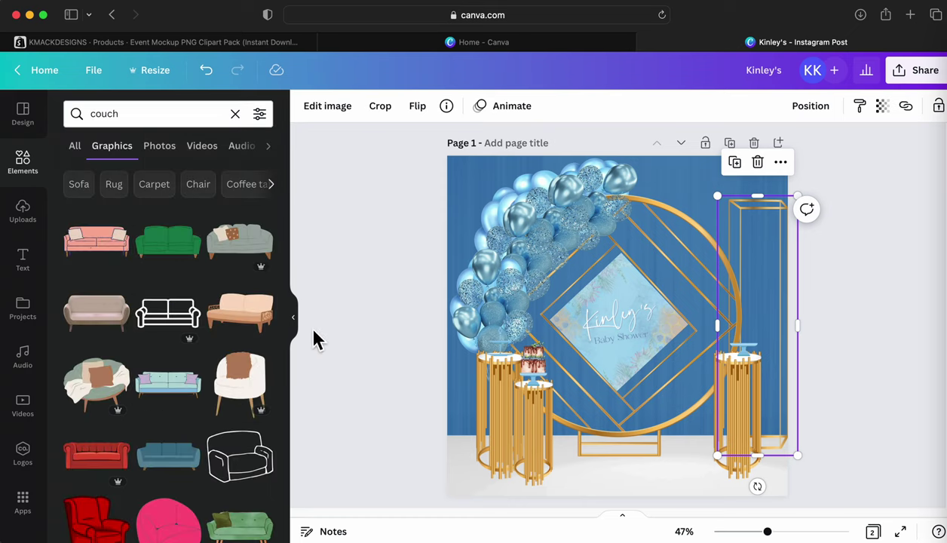
Scroll the couch graphics and insert the pink sofa.
{"action": "scroll", "coordinate": [206, 345], "scroll_direction": "down", "scroll_amount": 6}
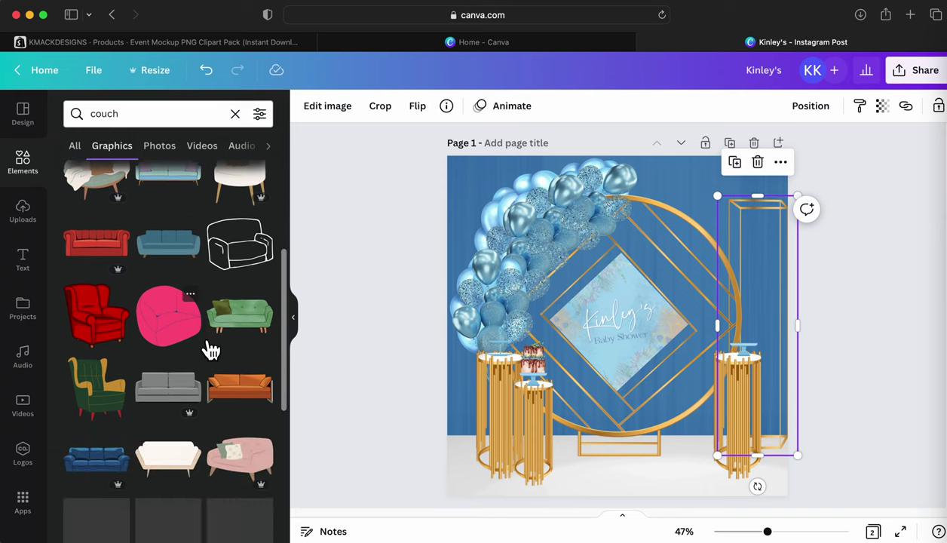
{"action": "scroll", "coordinate": [211, 350], "scroll_direction": "down", "scroll_amount": 5}
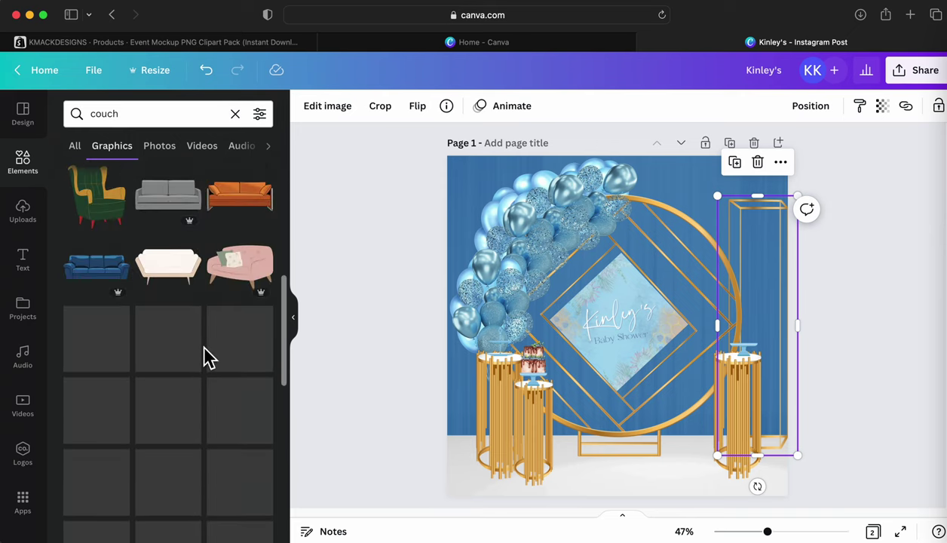
{"action": "scroll", "coordinate": [194, 271], "scroll_direction": "down", "scroll_amount": 4}
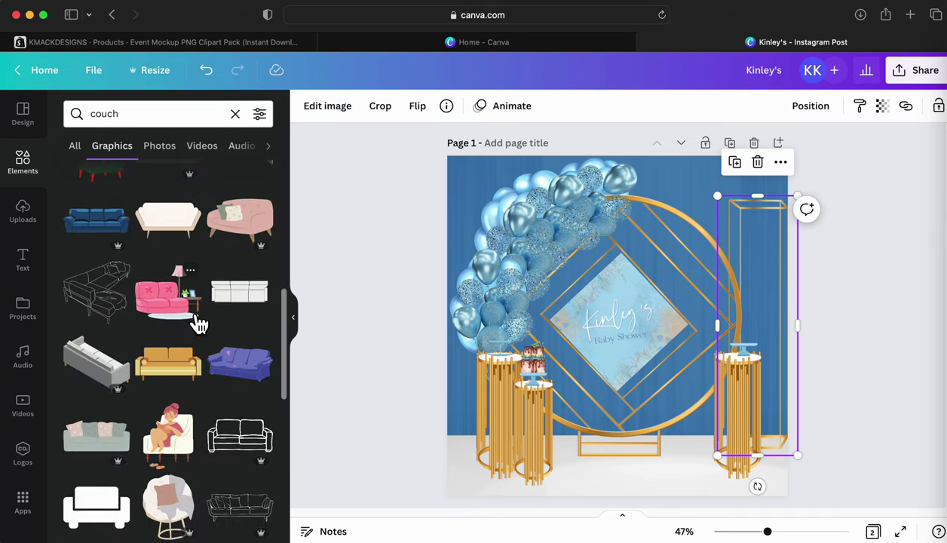
{"action": "scroll", "coordinate": [222, 395], "scroll_direction": "down", "scroll_amount": 5}
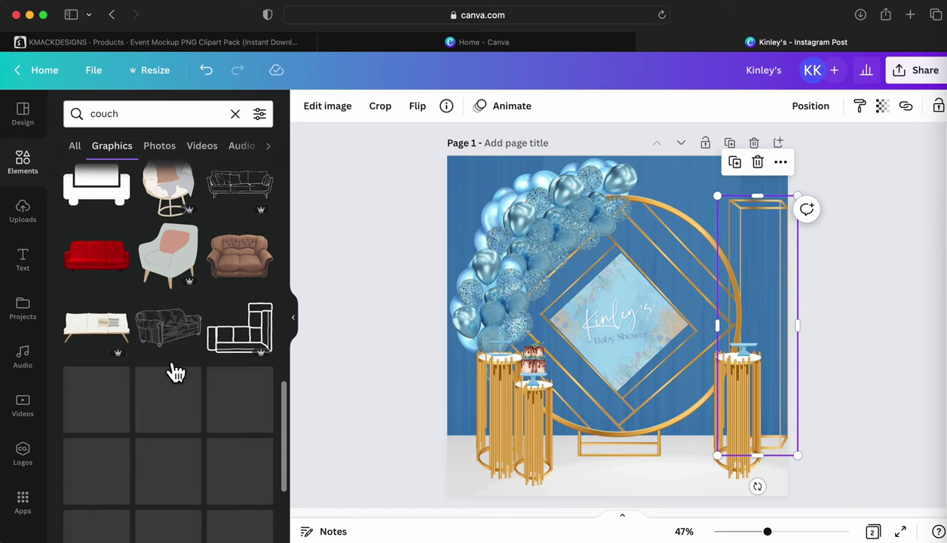
{"action": "scroll", "coordinate": [174, 366], "scroll_direction": "down", "scroll_amount": 1}
{"action": "scroll", "coordinate": [201, 412], "scroll_direction": "down", "scroll_amount": 6}
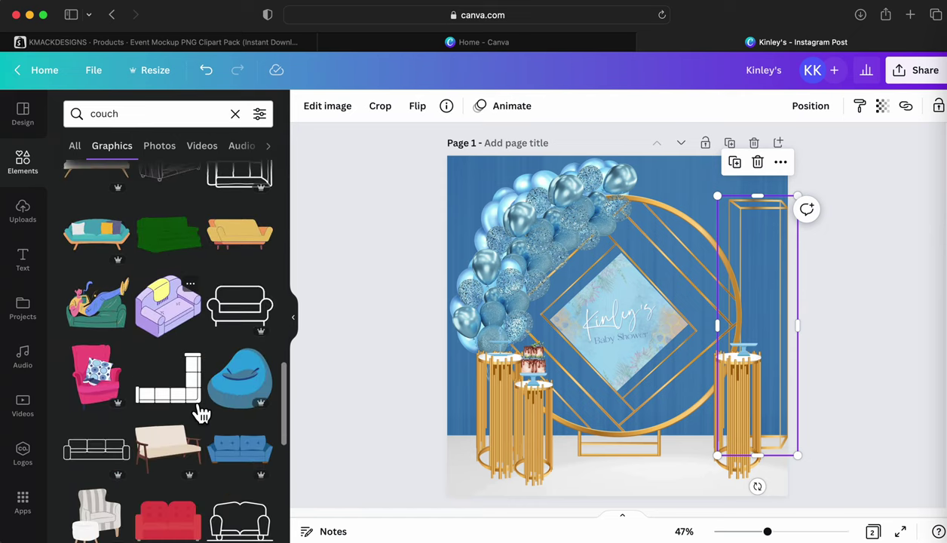
{"action": "scroll", "coordinate": [204, 422], "scroll_direction": "down", "scroll_amount": 3}
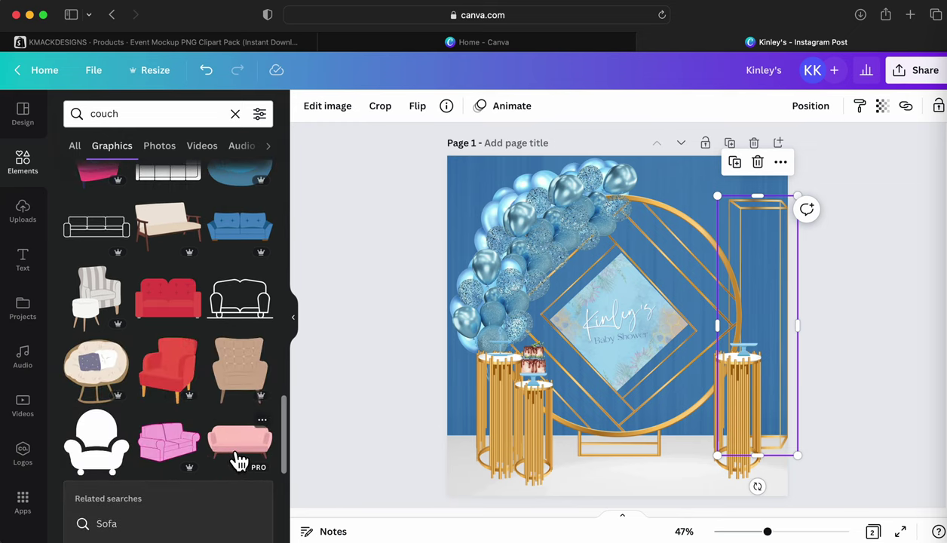
{"action": "left_click", "coordinate": [239, 460]}
Place the pink sofa at the front between the pedestals, enlarged to about 683×340.
{"action": "left_click_drag", "start_coordinate": [627, 343], "coordinate": [673, 457]}
{"action": "left_click_drag", "start_coordinate": [596, 413], "coordinate": [518, 381]}
{"action": "left_click_drag", "start_coordinate": [620, 433], "coordinate": [600, 440]}
Apply the Sea Blue duotone effect to the sofa.
{"action": "left_click", "coordinate": [335, 121]}
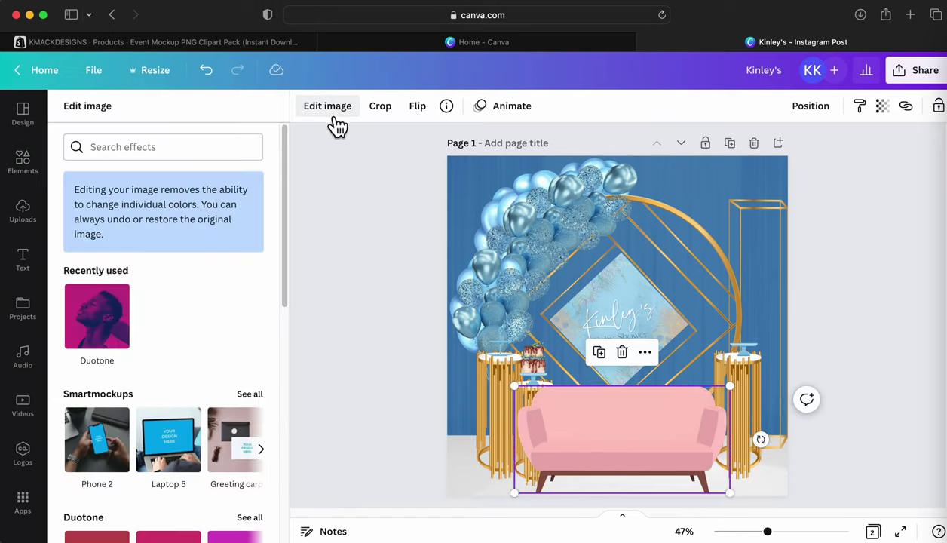
{"action": "scroll", "coordinate": [151, 431], "scroll_direction": "down", "scroll_amount": 10}
{"action": "scroll", "coordinate": [154, 434], "scroll_direction": "up", "scroll_amount": 10}
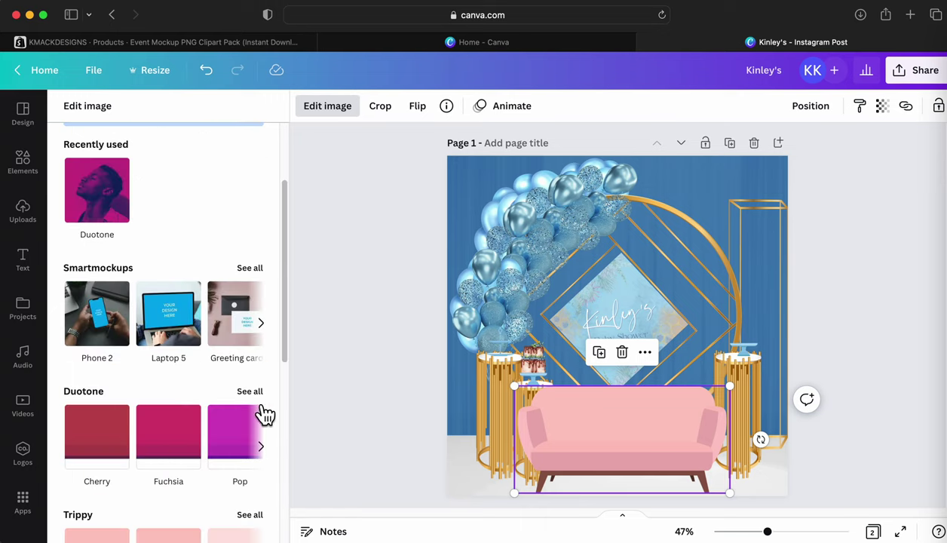
{"action": "left_click", "coordinate": [268, 448]}
{"action": "left_click", "coordinate": [268, 449]}
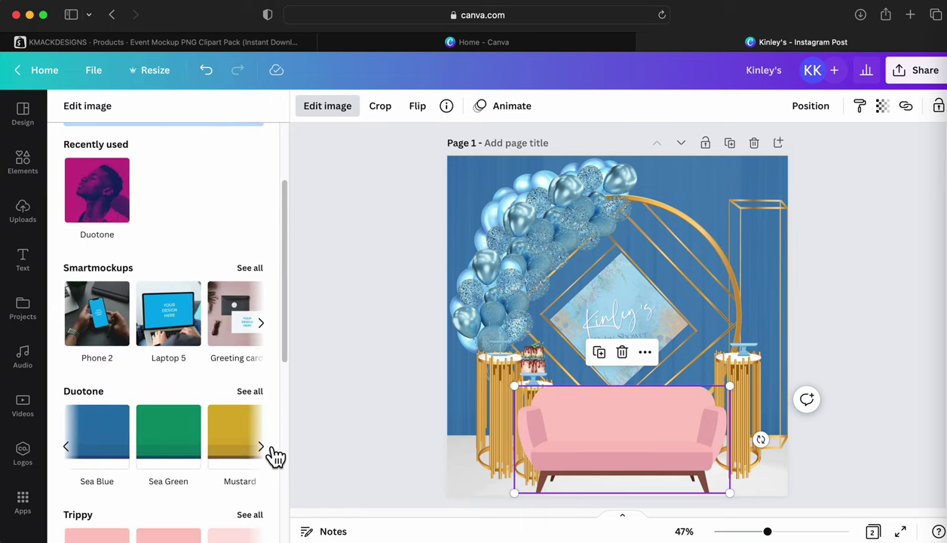
{"action": "left_click", "coordinate": [121, 453]}
{"action": "scroll", "coordinate": [122, 452], "scroll_direction": "down", "scroll_amount": 2}
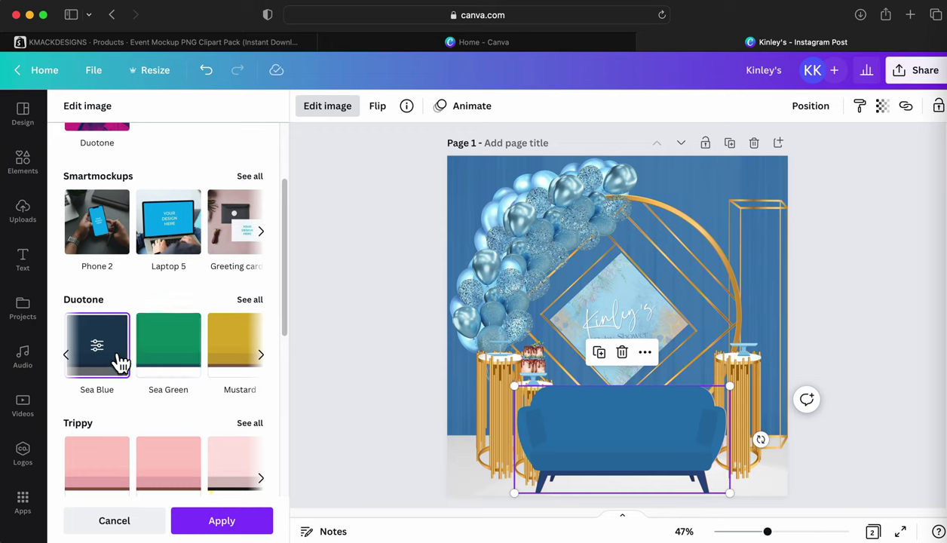
Set the duotone highlights to light blue and the shadows to dark blue.
{"action": "left_click", "coordinate": [97, 346]}
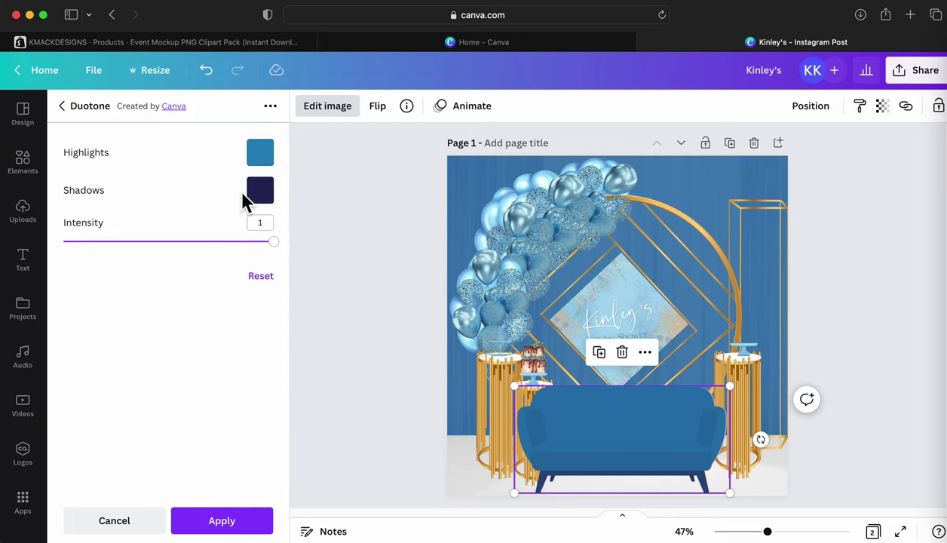
{"action": "left_click", "coordinate": [260, 153]}
{"action": "left_click", "coordinate": [307, 246]}
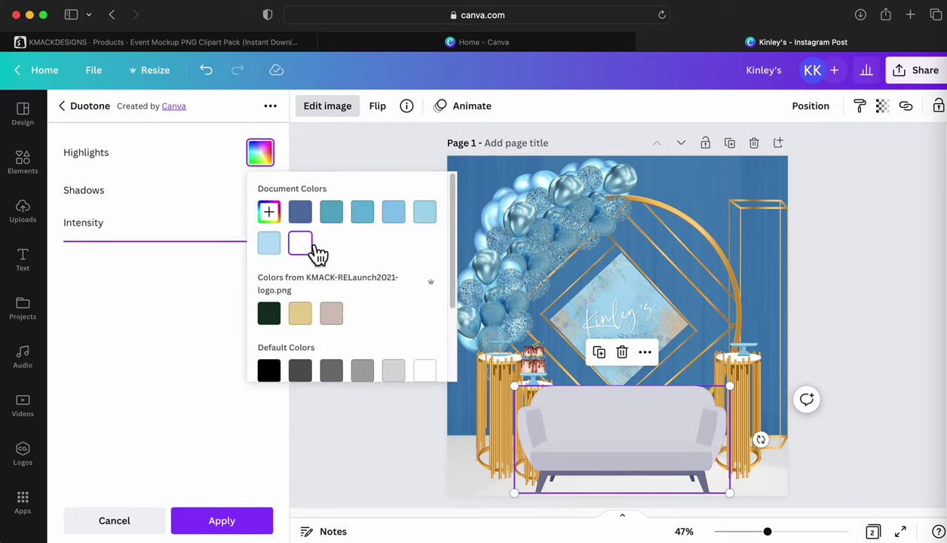
{"action": "left_click", "coordinate": [424, 213]}
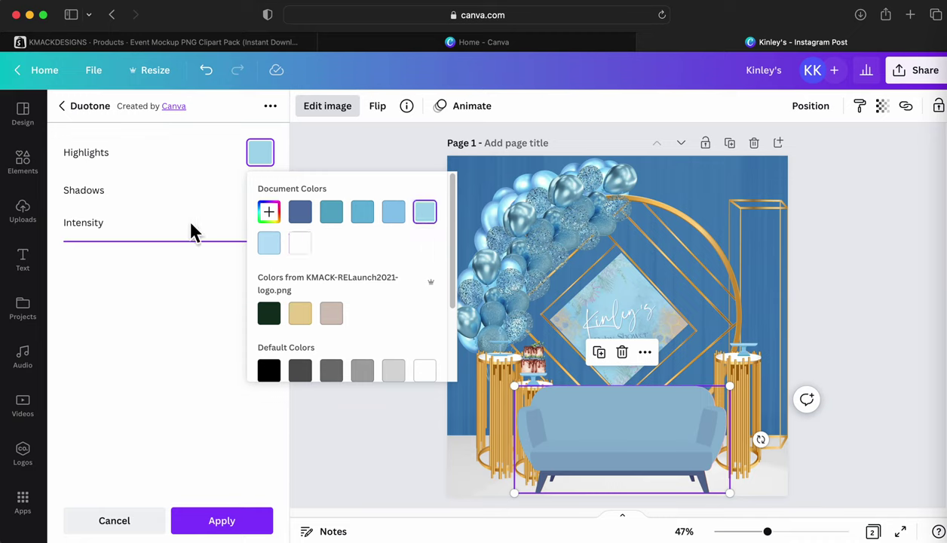
{"action": "left_click", "coordinate": [260, 190]}
{"action": "left_click", "coordinate": [260, 190]}
{"action": "left_click", "coordinate": [394, 249]}
{"action": "left_click", "coordinate": [365, 253]}
{"action": "left_click", "coordinate": [333, 253]}
{"action": "left_click", "coordinate": [302, 252]}
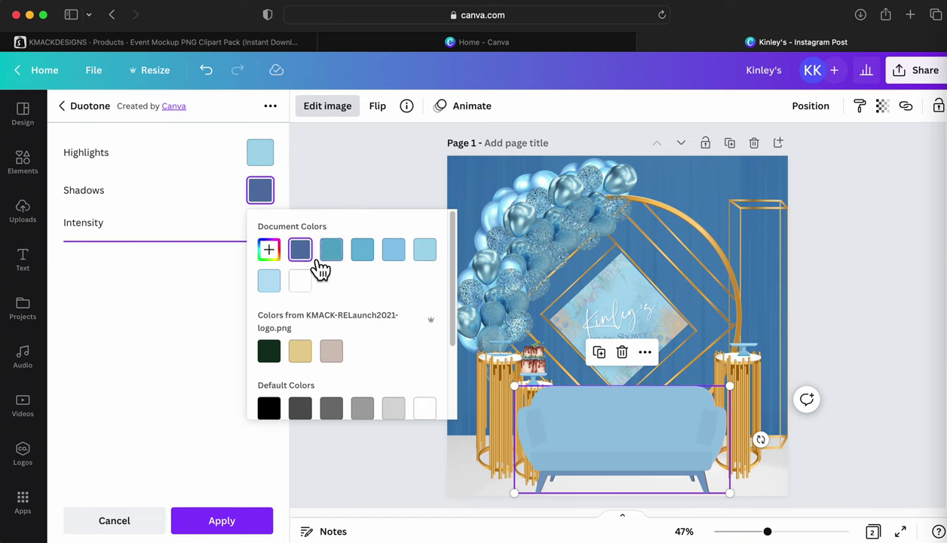
{"action": "left_click", "coordinate": [866, 340]}
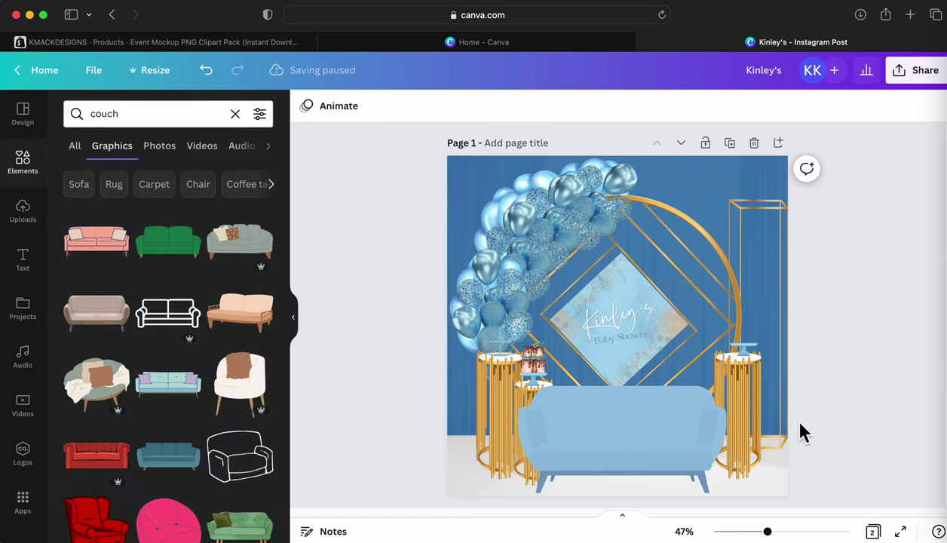
Shrink the light blue sofa to about 620×308 and shift it right to centre it.
{"action": "left_click", "coordinate": [651, 448]}
{"action": "left_click_drag", "start_coordinate": [733, 496], "coordinate": [711, 491]}
{"action": "left_click_drag", "start_coordinate": [653, 444], "coordinate": [675, 452]}
{"action": "left_click", "coordinate": [861, 382]}
{"action": "scroll", "coordinate": [860, 382], "scroll_direction": "down", "scroll_amount": 2}
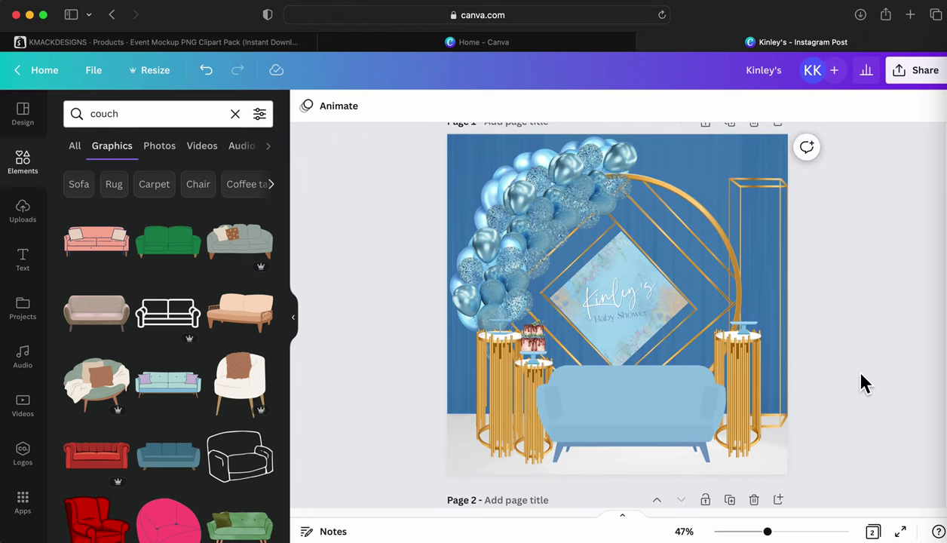
{"action": "scroll", "coordinate": [264, 373], "scroll_direction": "down", "scroll_amount": 3}
{"action": "scroll", "coordinate": [264, 373], "scroll_direction": "down", "scroll_amount": 3}
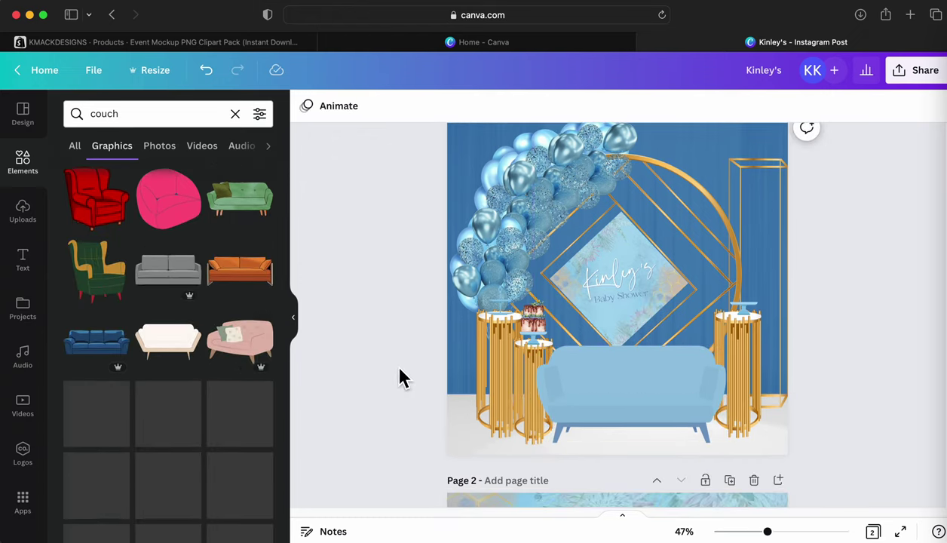
{"action": "scroll", "coordinate": [399, 375], "scroll_direction": "down", "scroll_amount": 1}
{"action": "scroll", "coordinate": [405, 373], "scroll_direction": "up", "scroll_amount": 1}
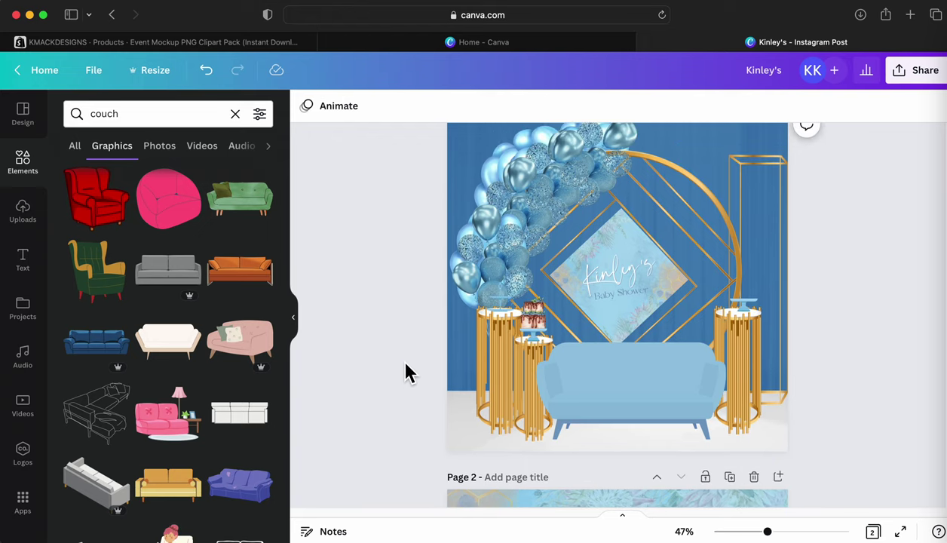